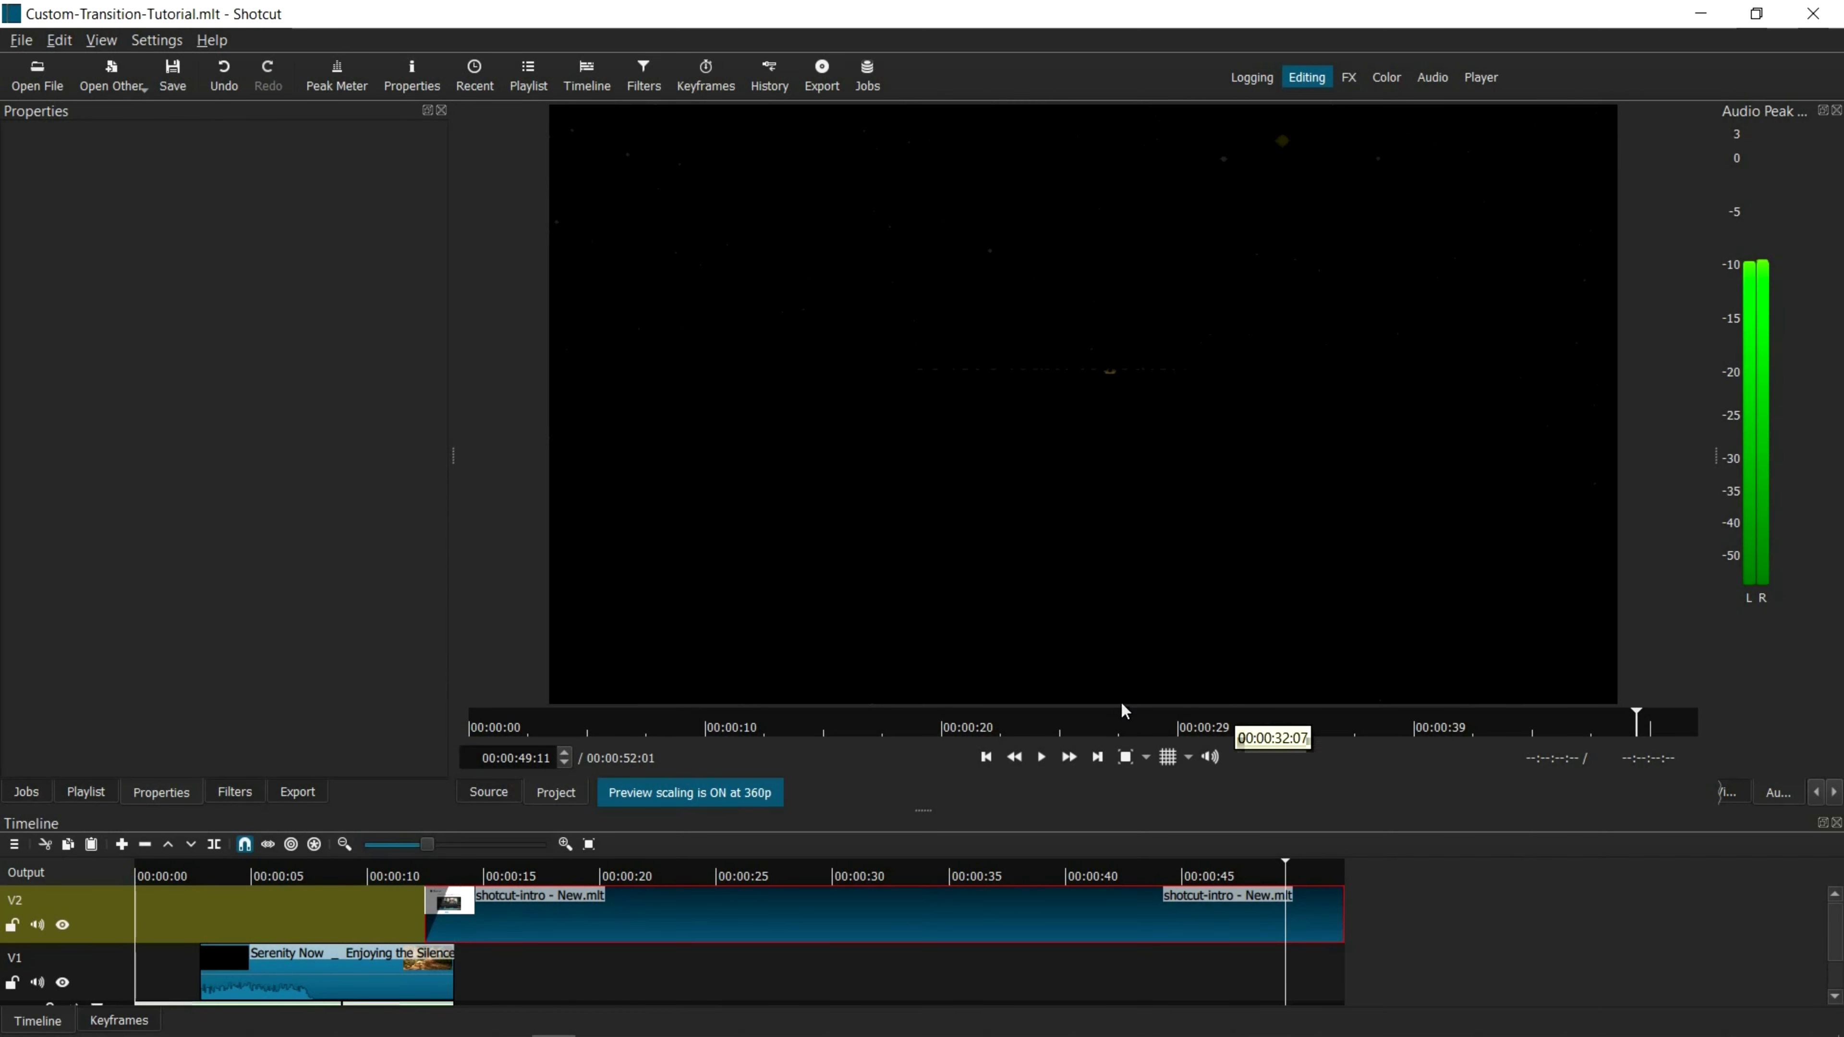
# - Check the installed Shotcut version in its program information and close the window
pyautogui.click(213, 41)
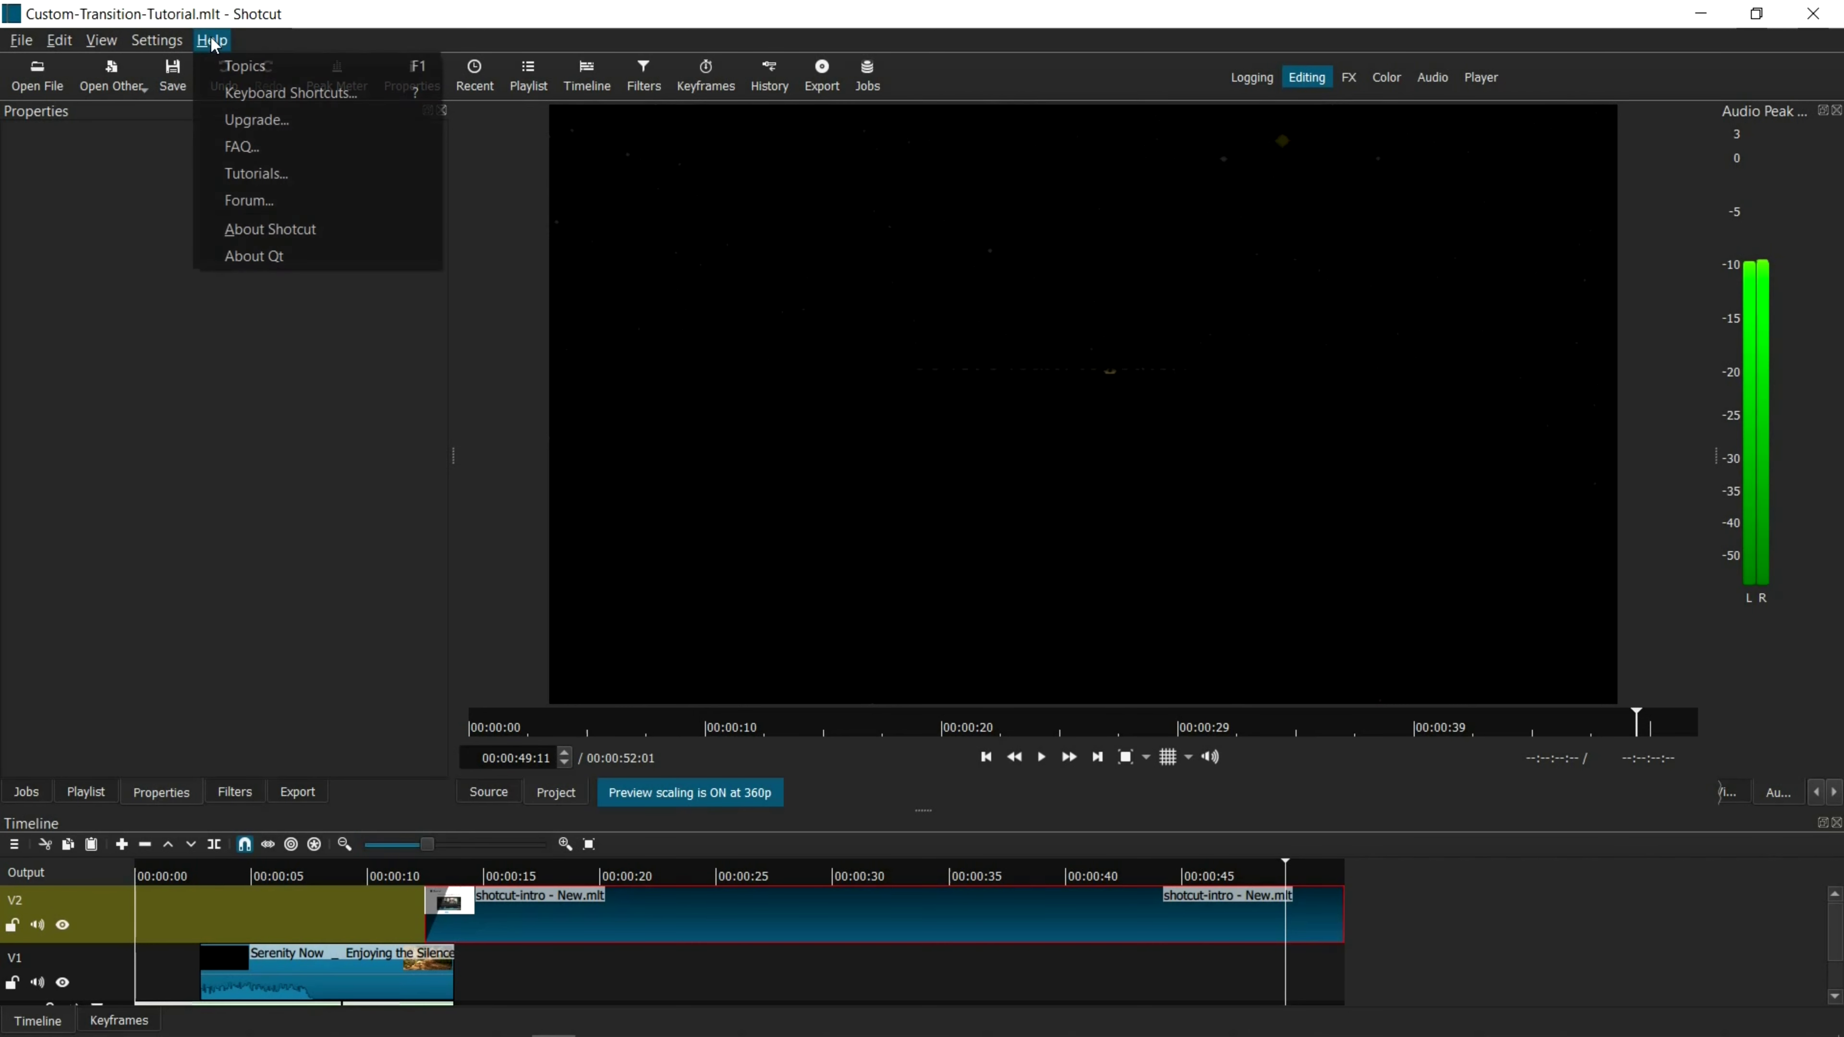
pyautogui.click(283, 231)
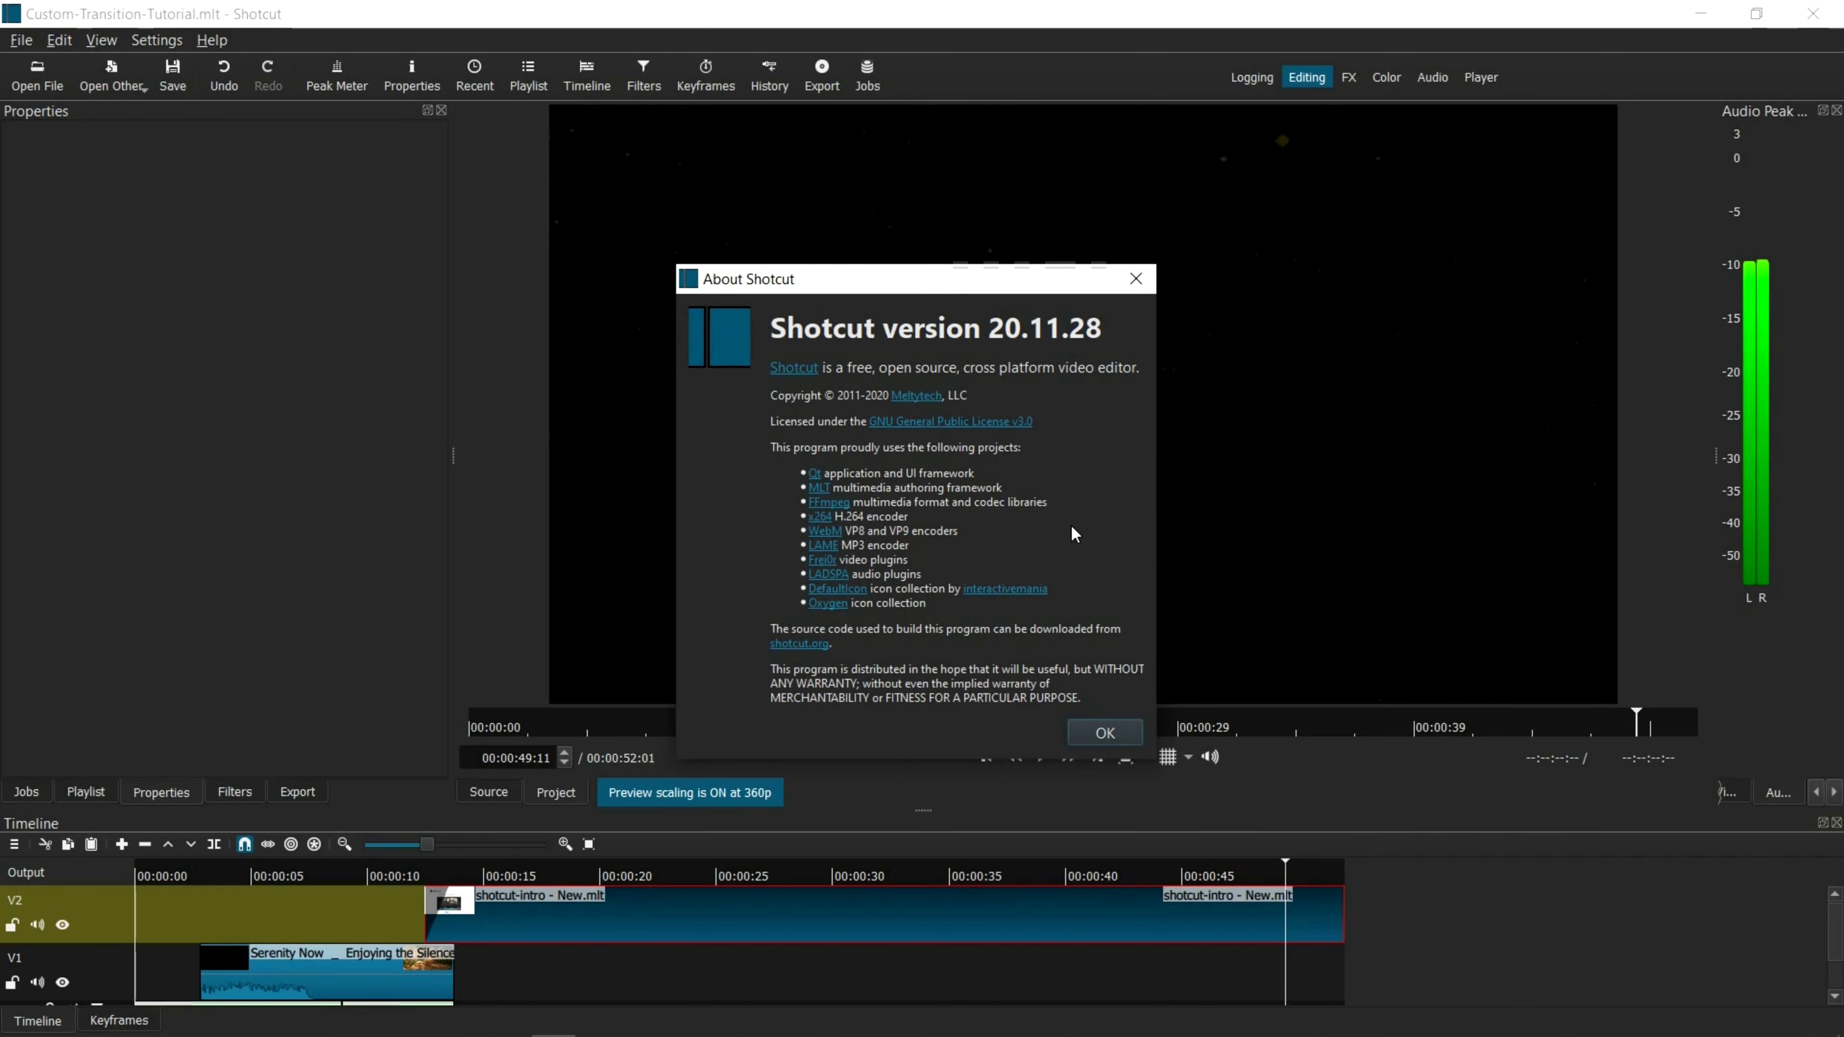
pyautogui.click(1105, 734)
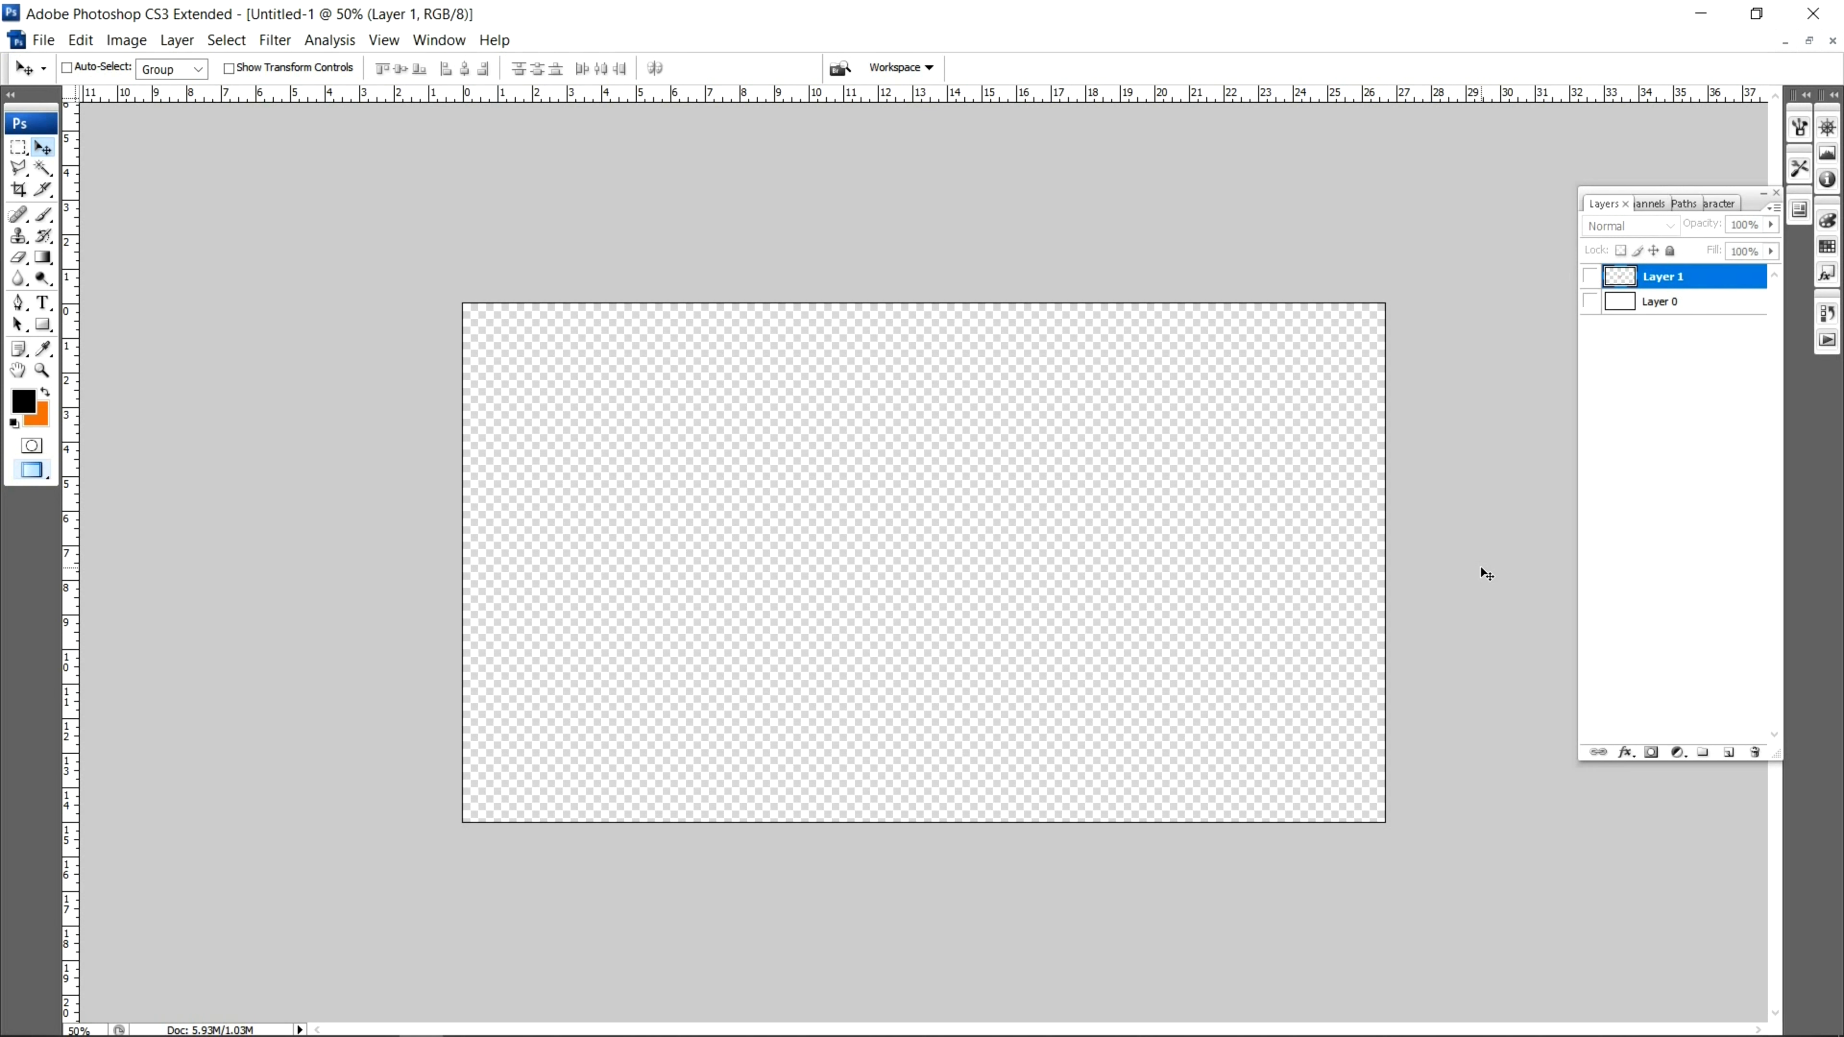
# - Switch to Photoshop and make Layer 1 with the "be" logo visible
pyautogui.click(1590, 276)
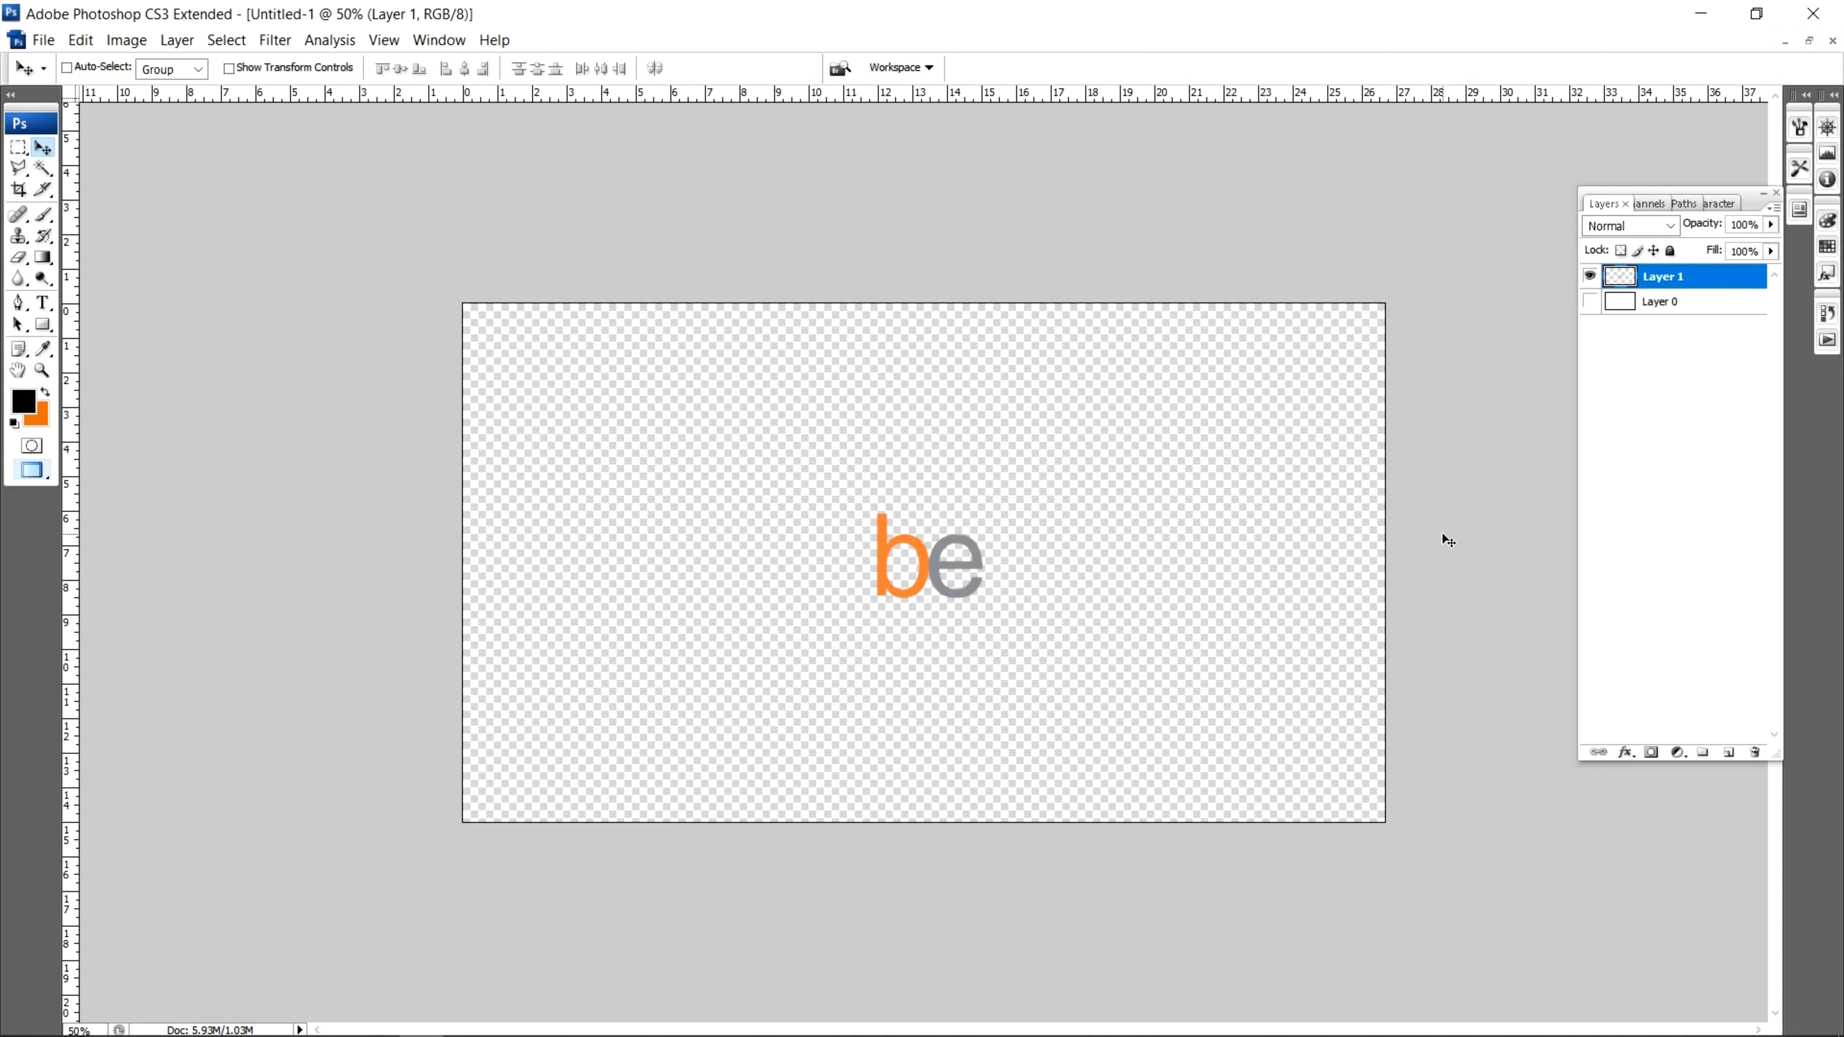
pyautogui.hotkey('ctrl', 'alt', '0')
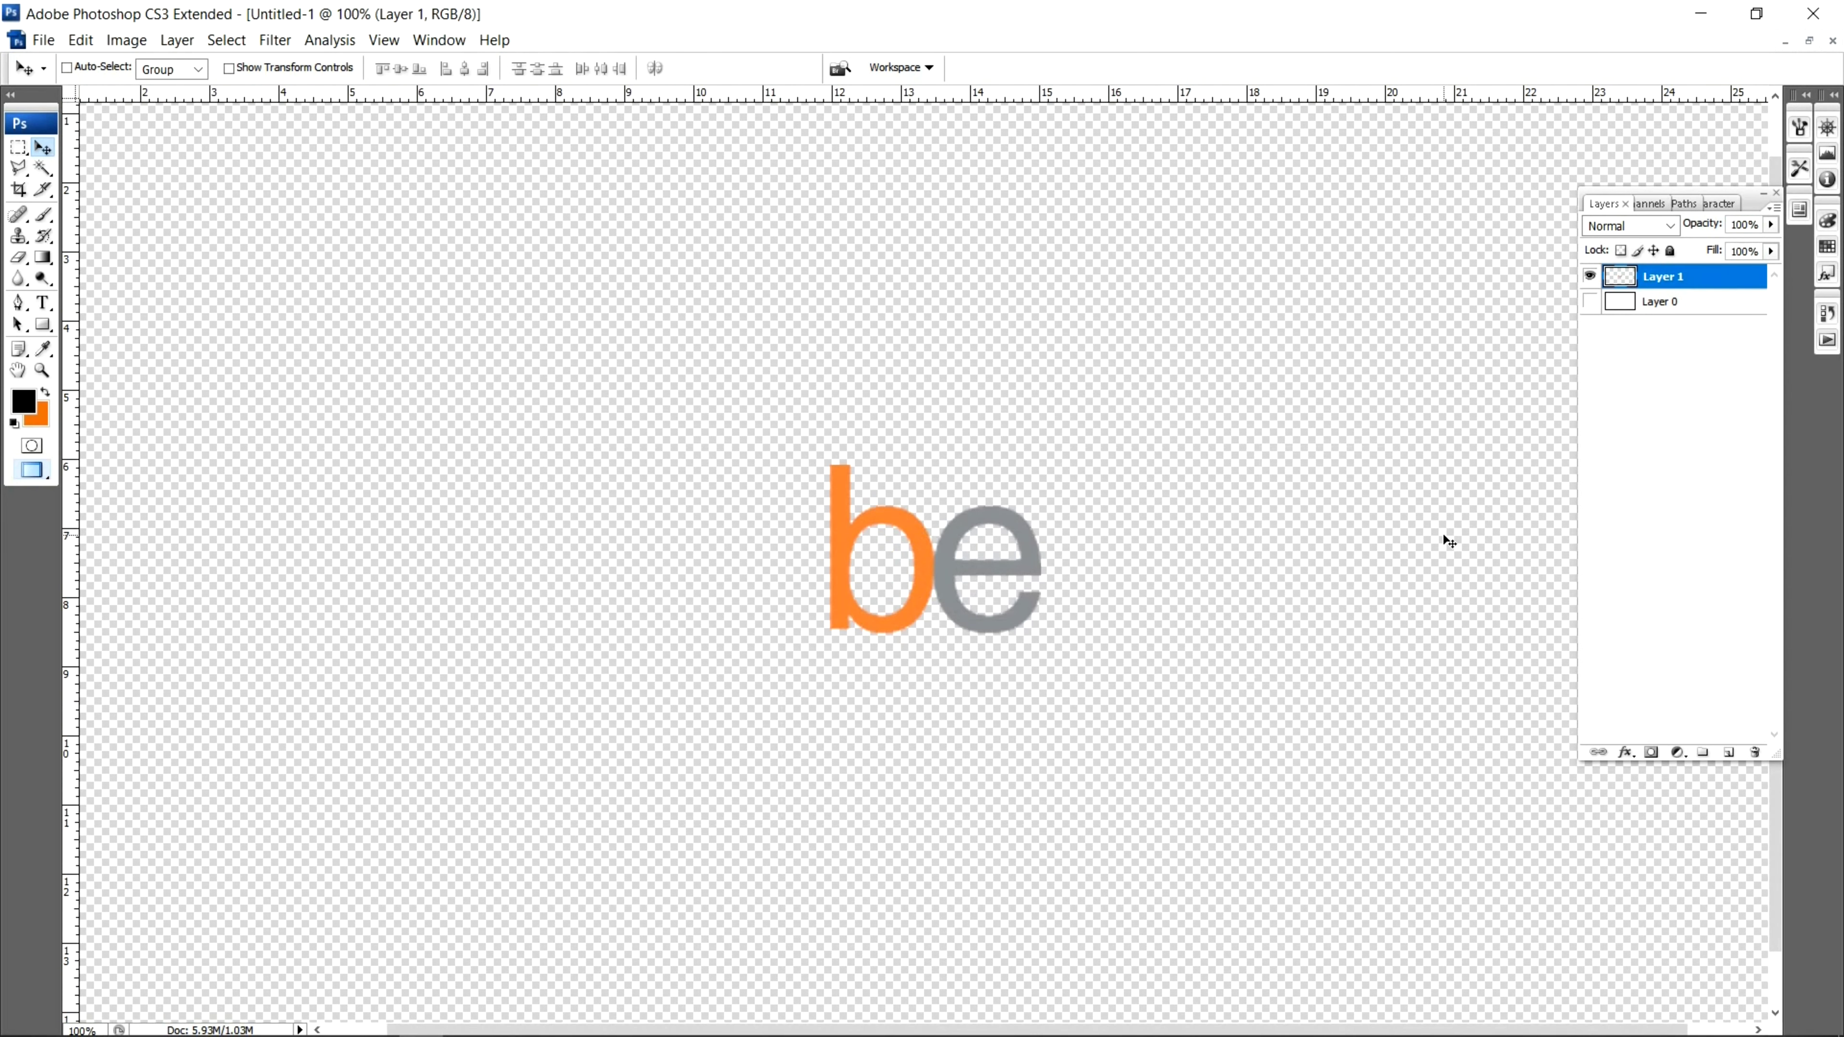
pyautogui.hotkey('ctrl', '-')
pyautogui.hotkey('ctrl', '-')
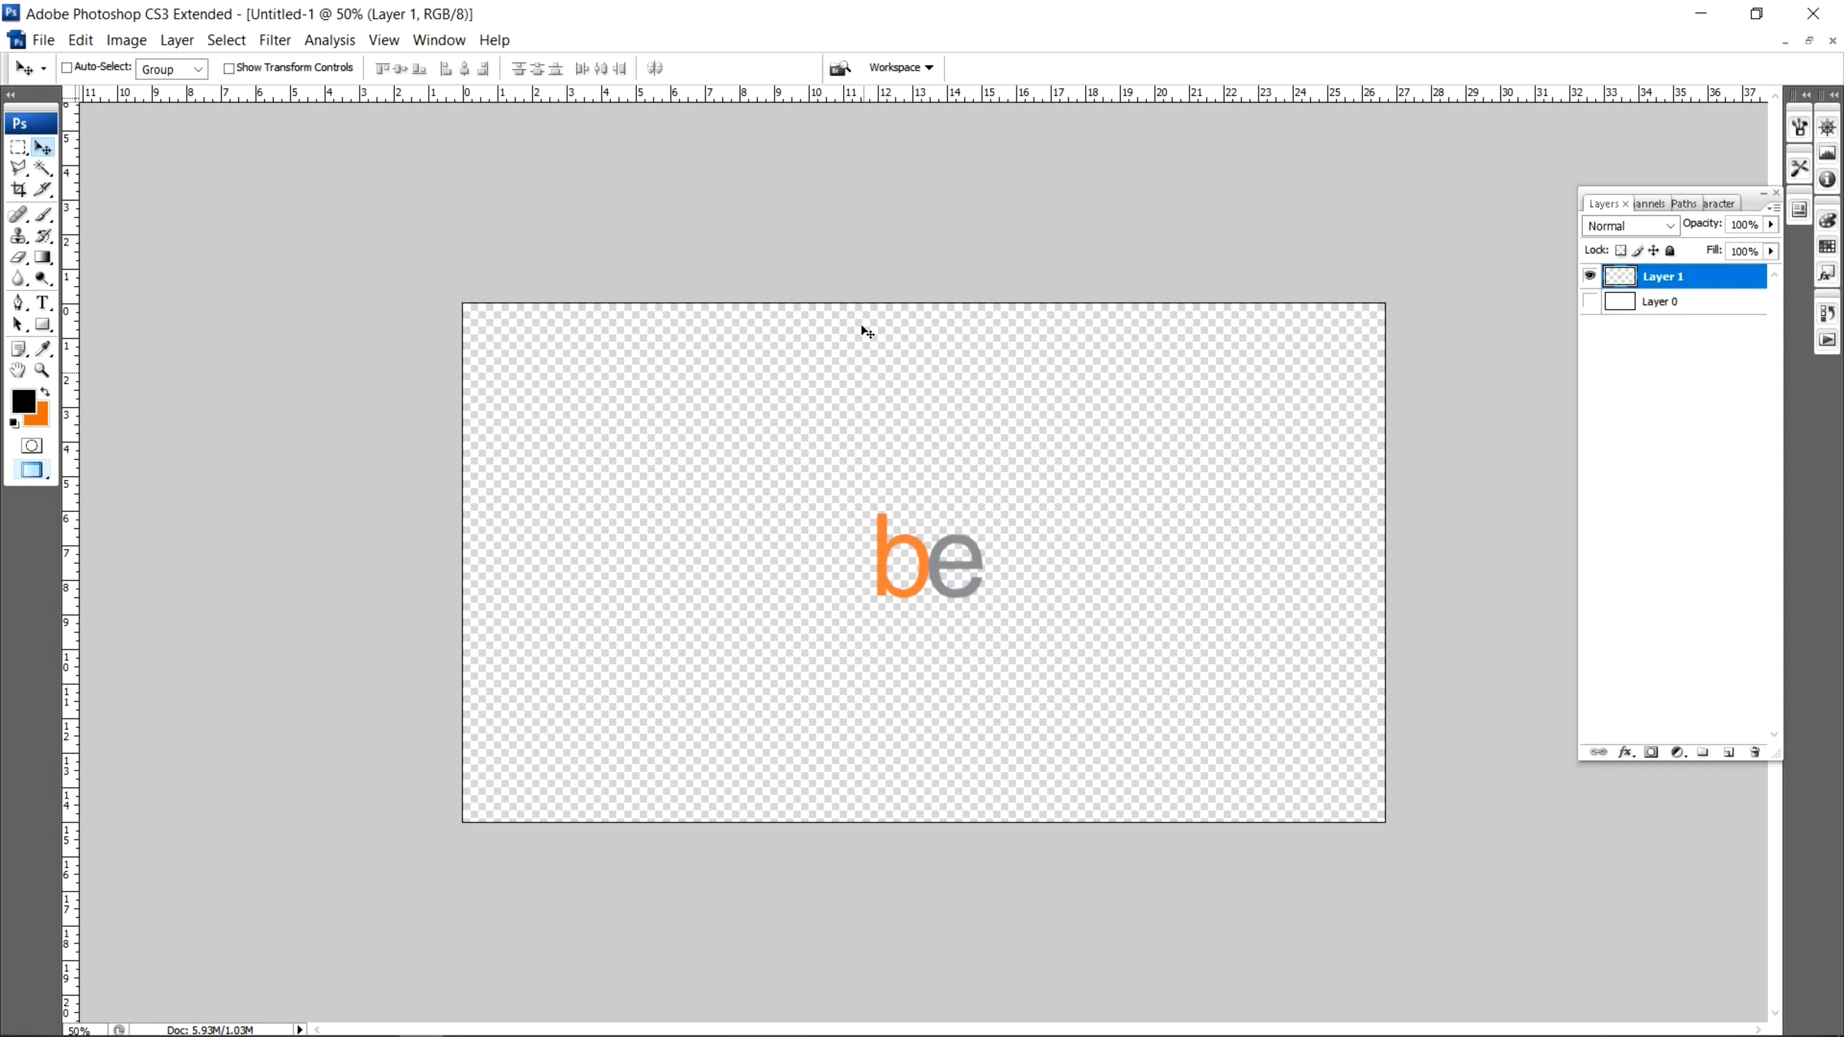
# - Convert the image to Grayscale mode without merging the layers, discarding the color information
pyautogui.click(137, 47)
pyautogui.moveTo(186, 72)
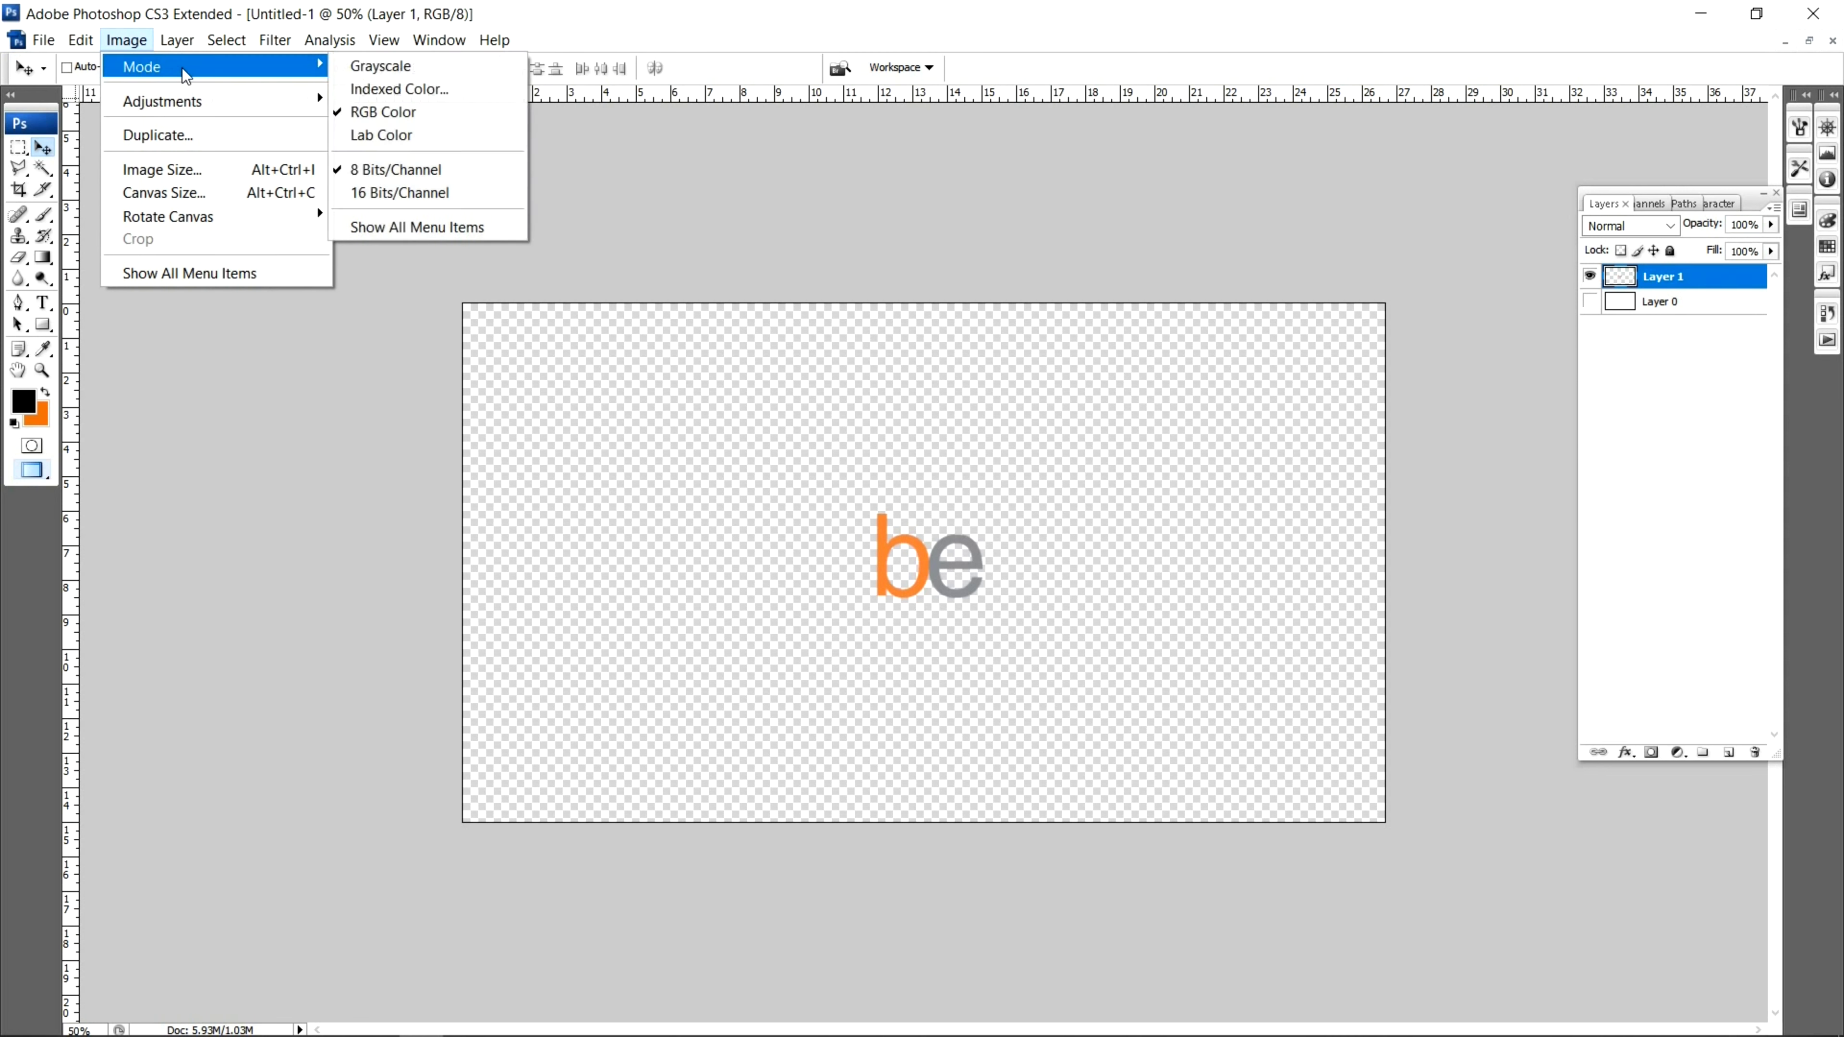
pyautogui.click(391, 65)
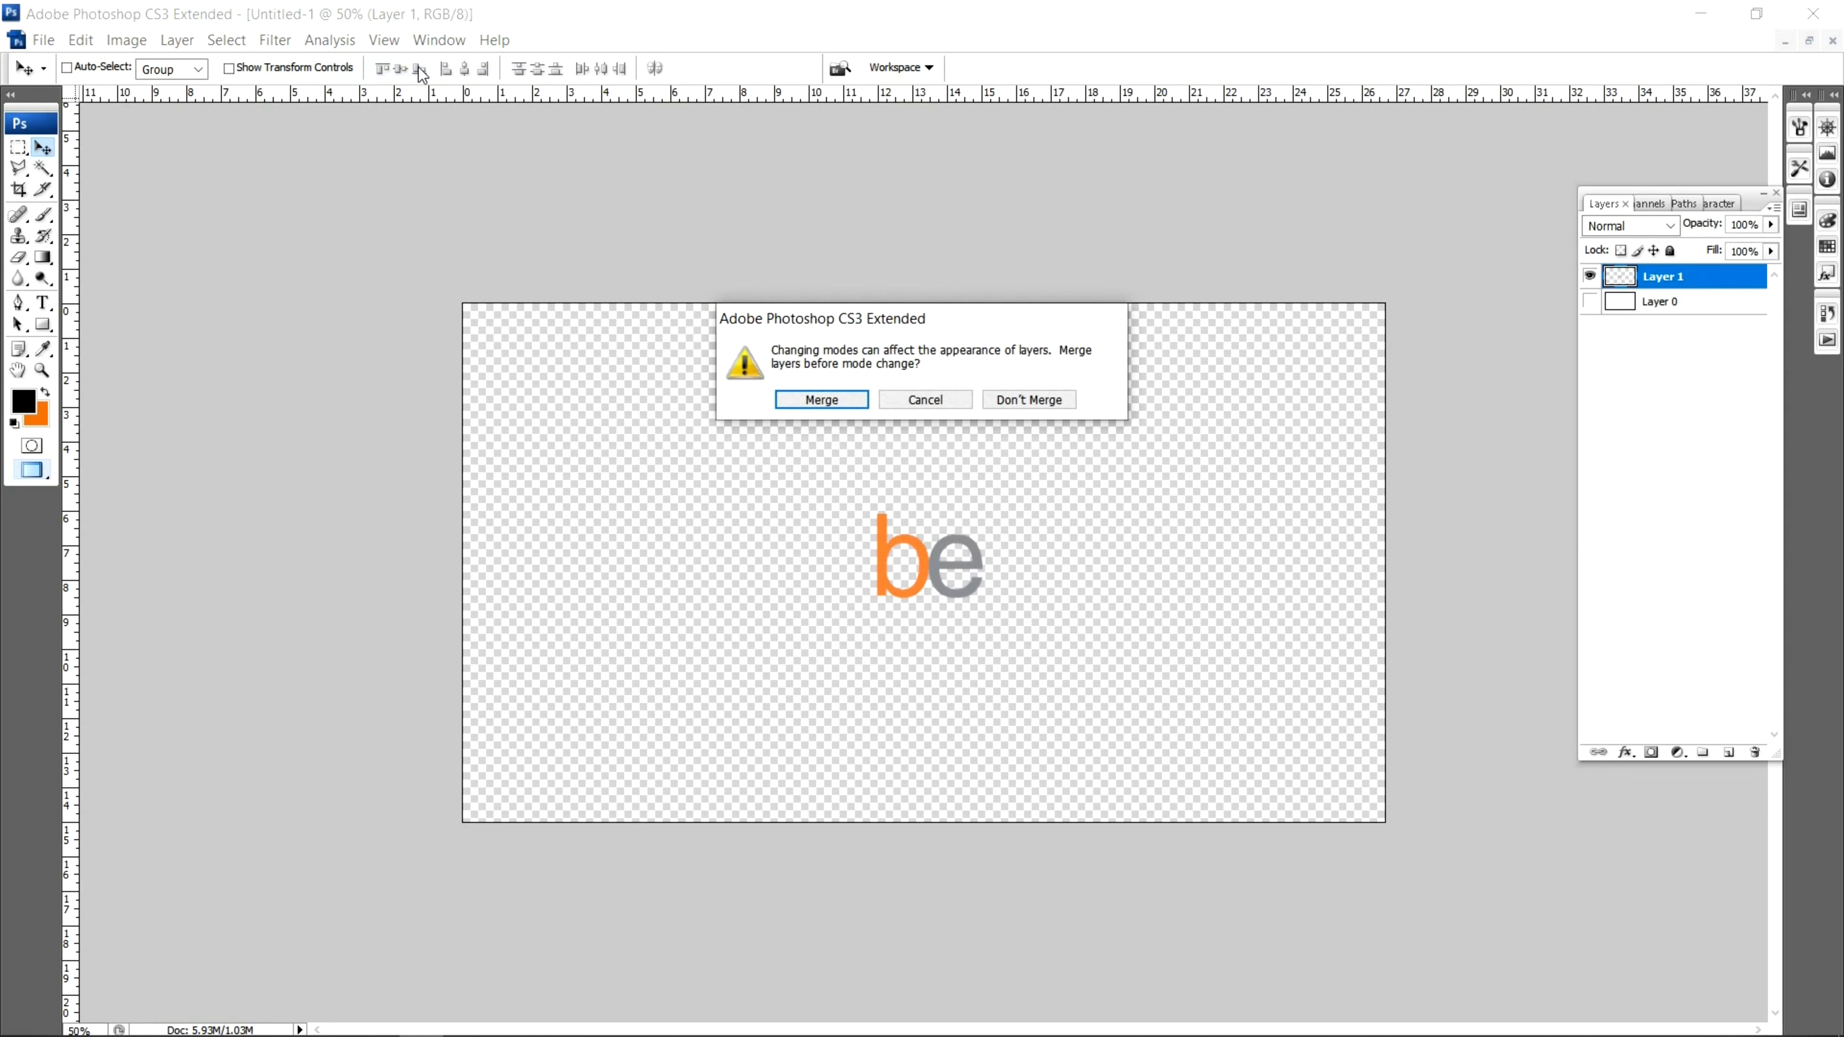
pyautogui.click(1027, 400)
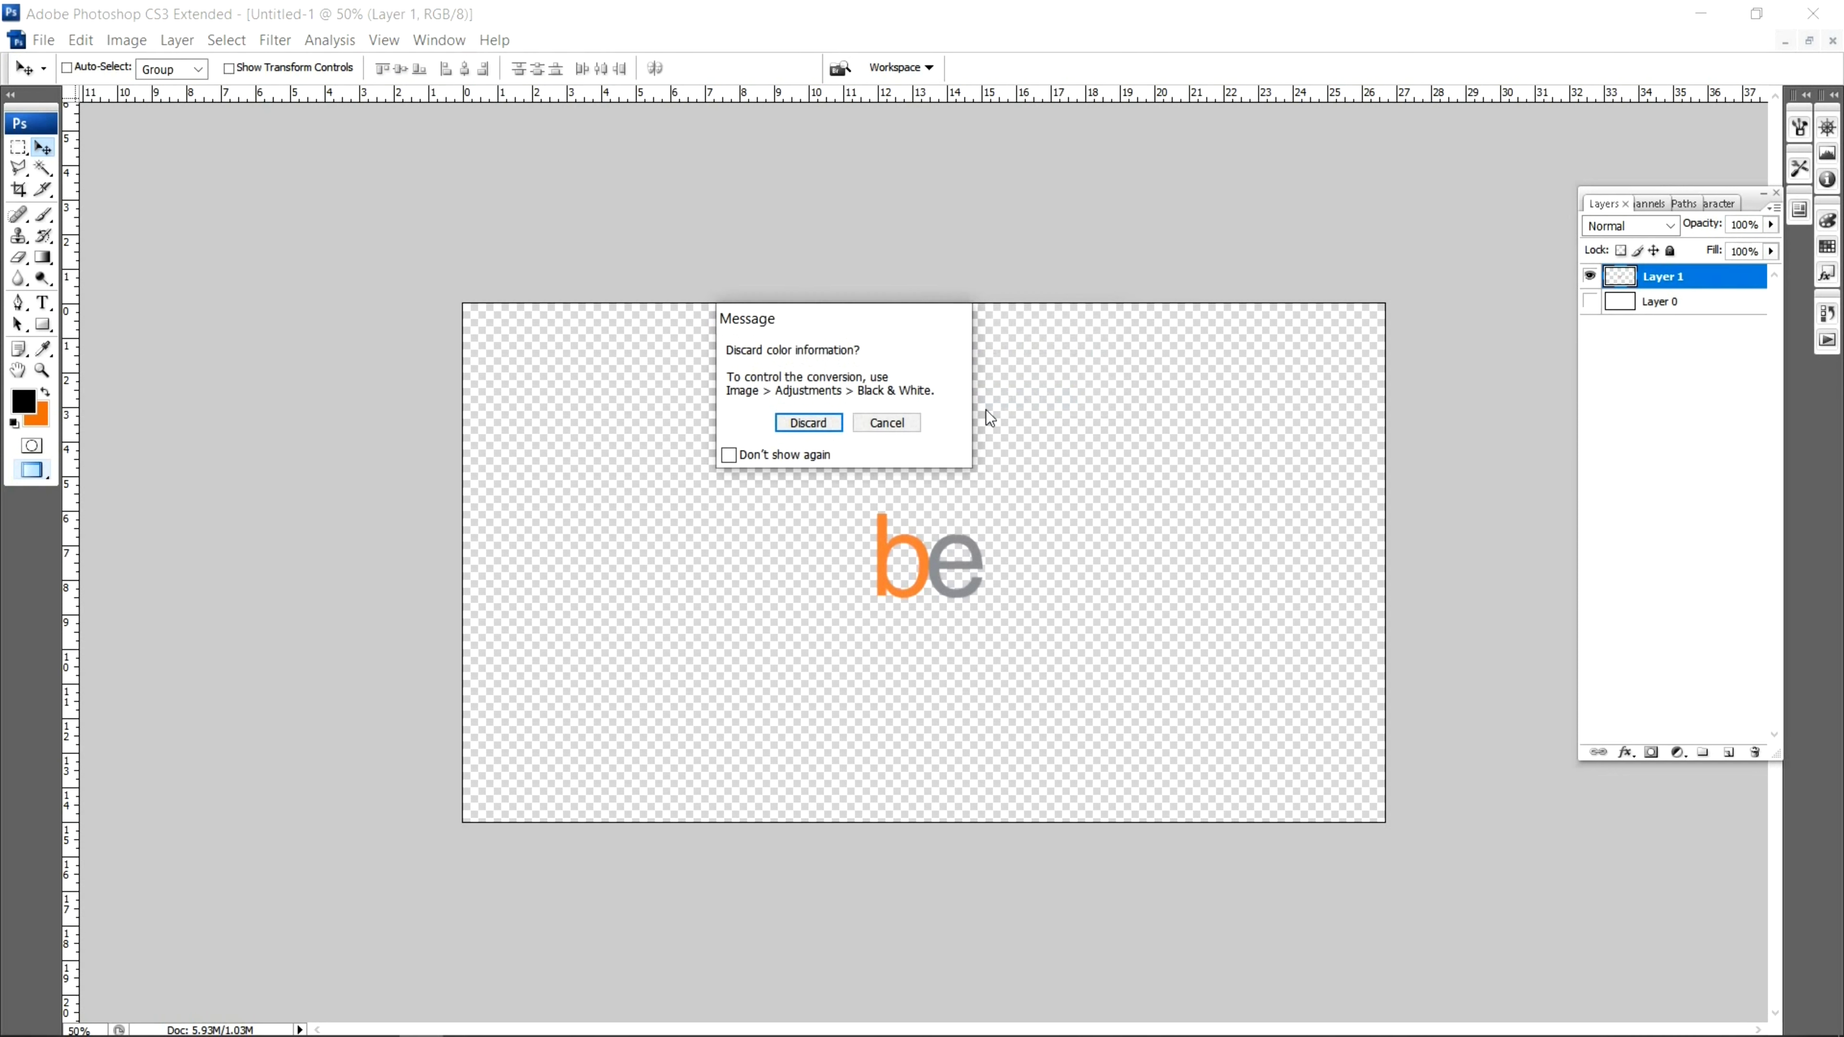
pyautogui.click(820, 427)
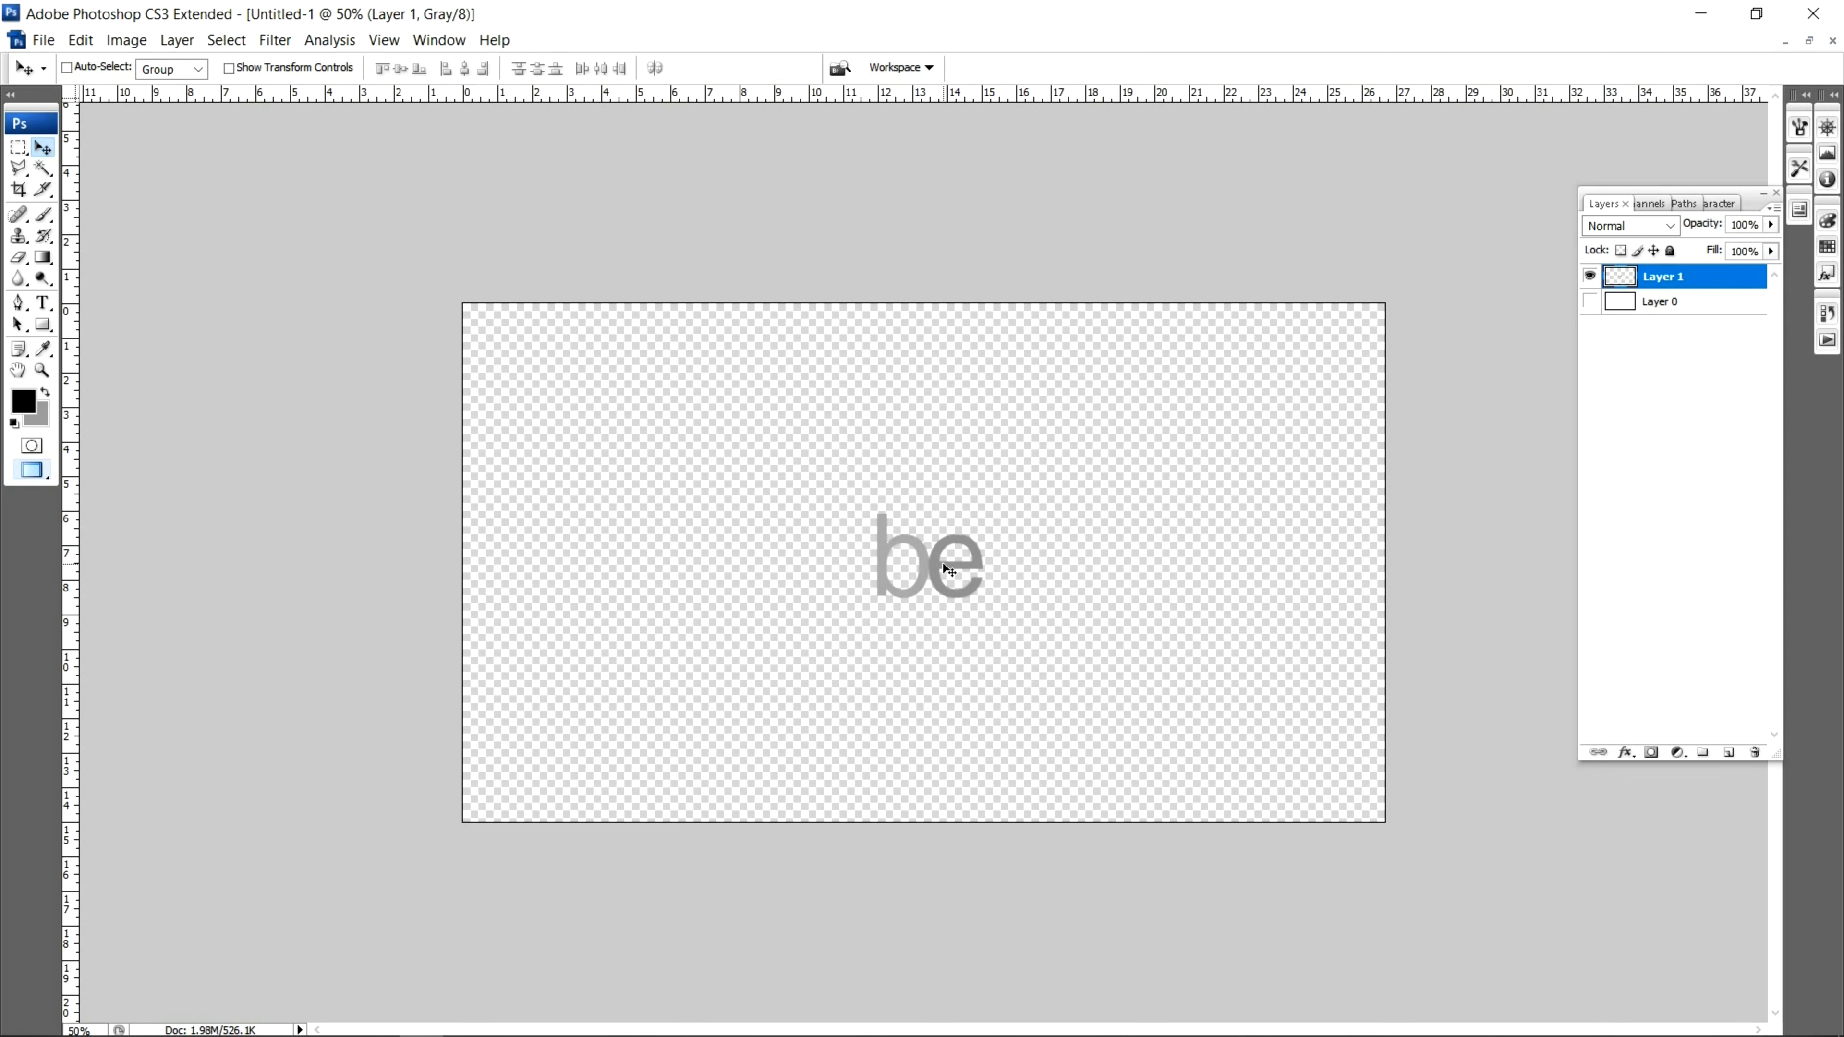
# - Start a Levels adjustment on Layer 1 and set the black point's target shadow color to K 100%
pyautogui.hotkey('ctrl', '+')
pyautogui.hotkey('ctrl', '+')
pyautogui.hotkey('ctrl', '+')
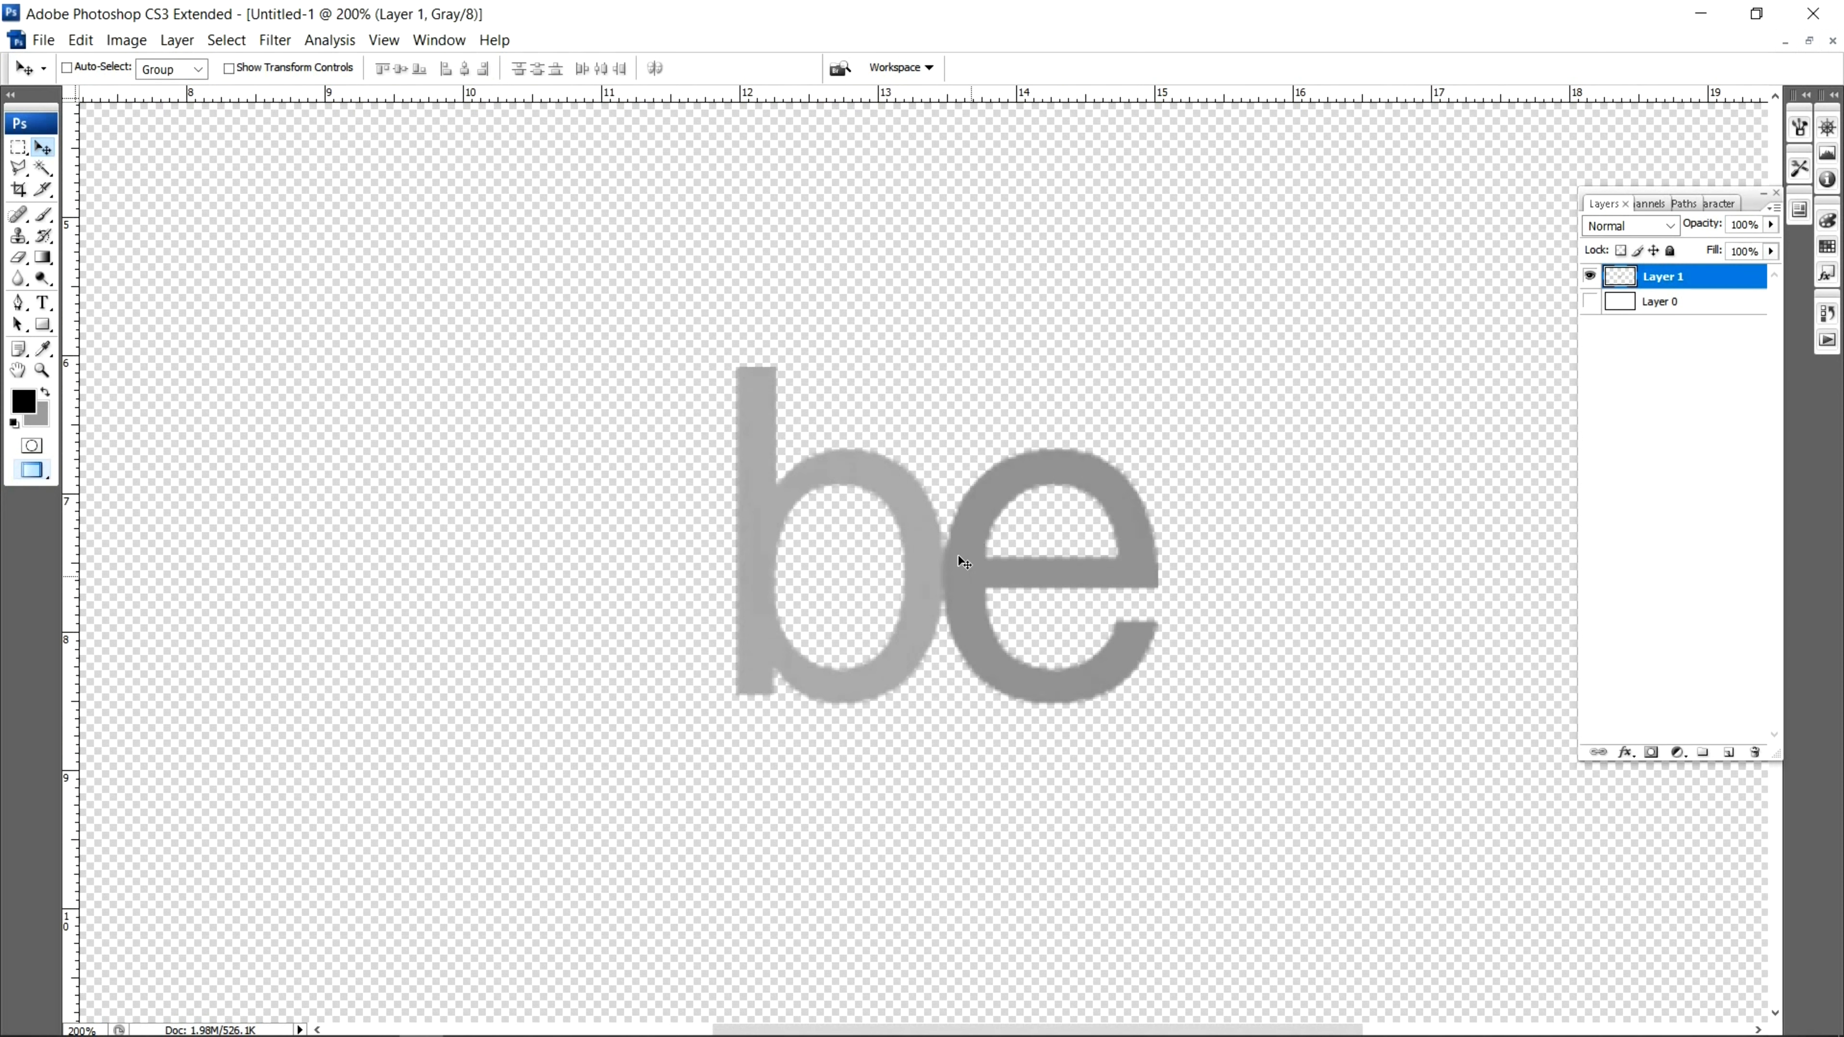
pyautogui.click(129, 45)
pyautogui.moveTo(175, 99)
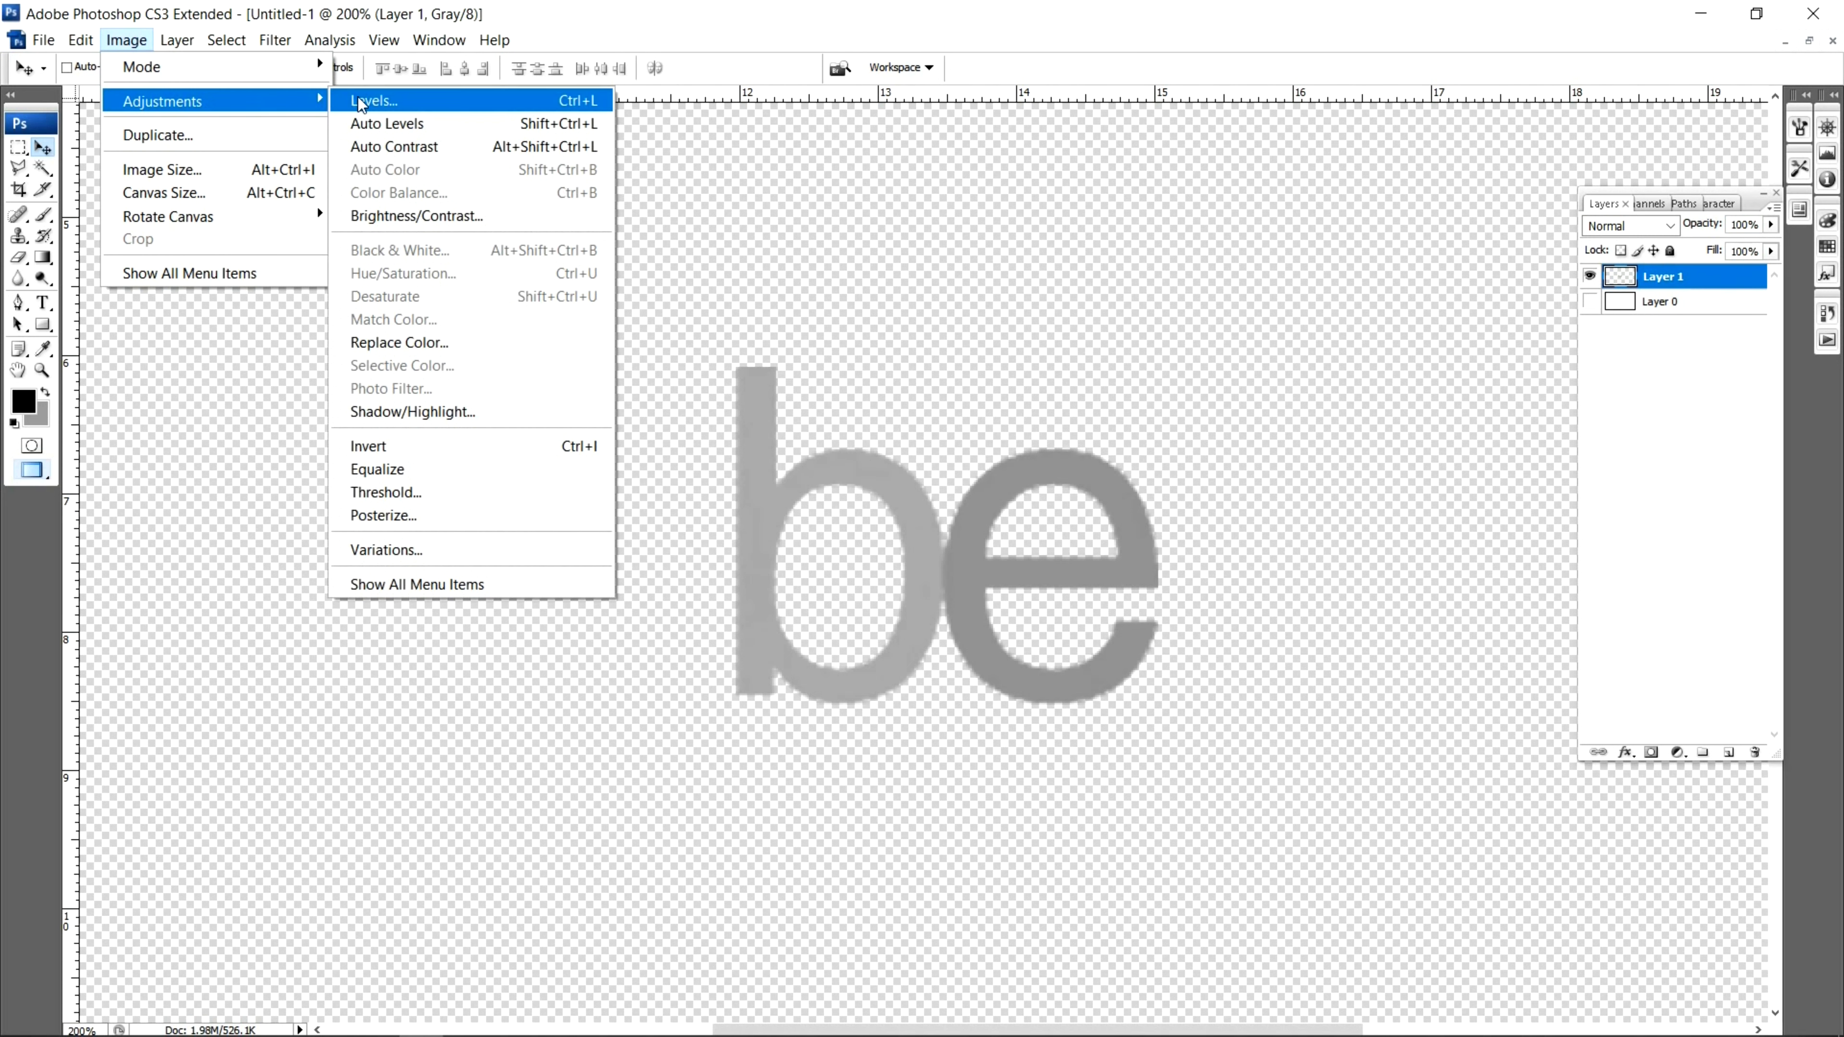
pyautogui.click(372, 102)
pyautogui.click(1507, 465)
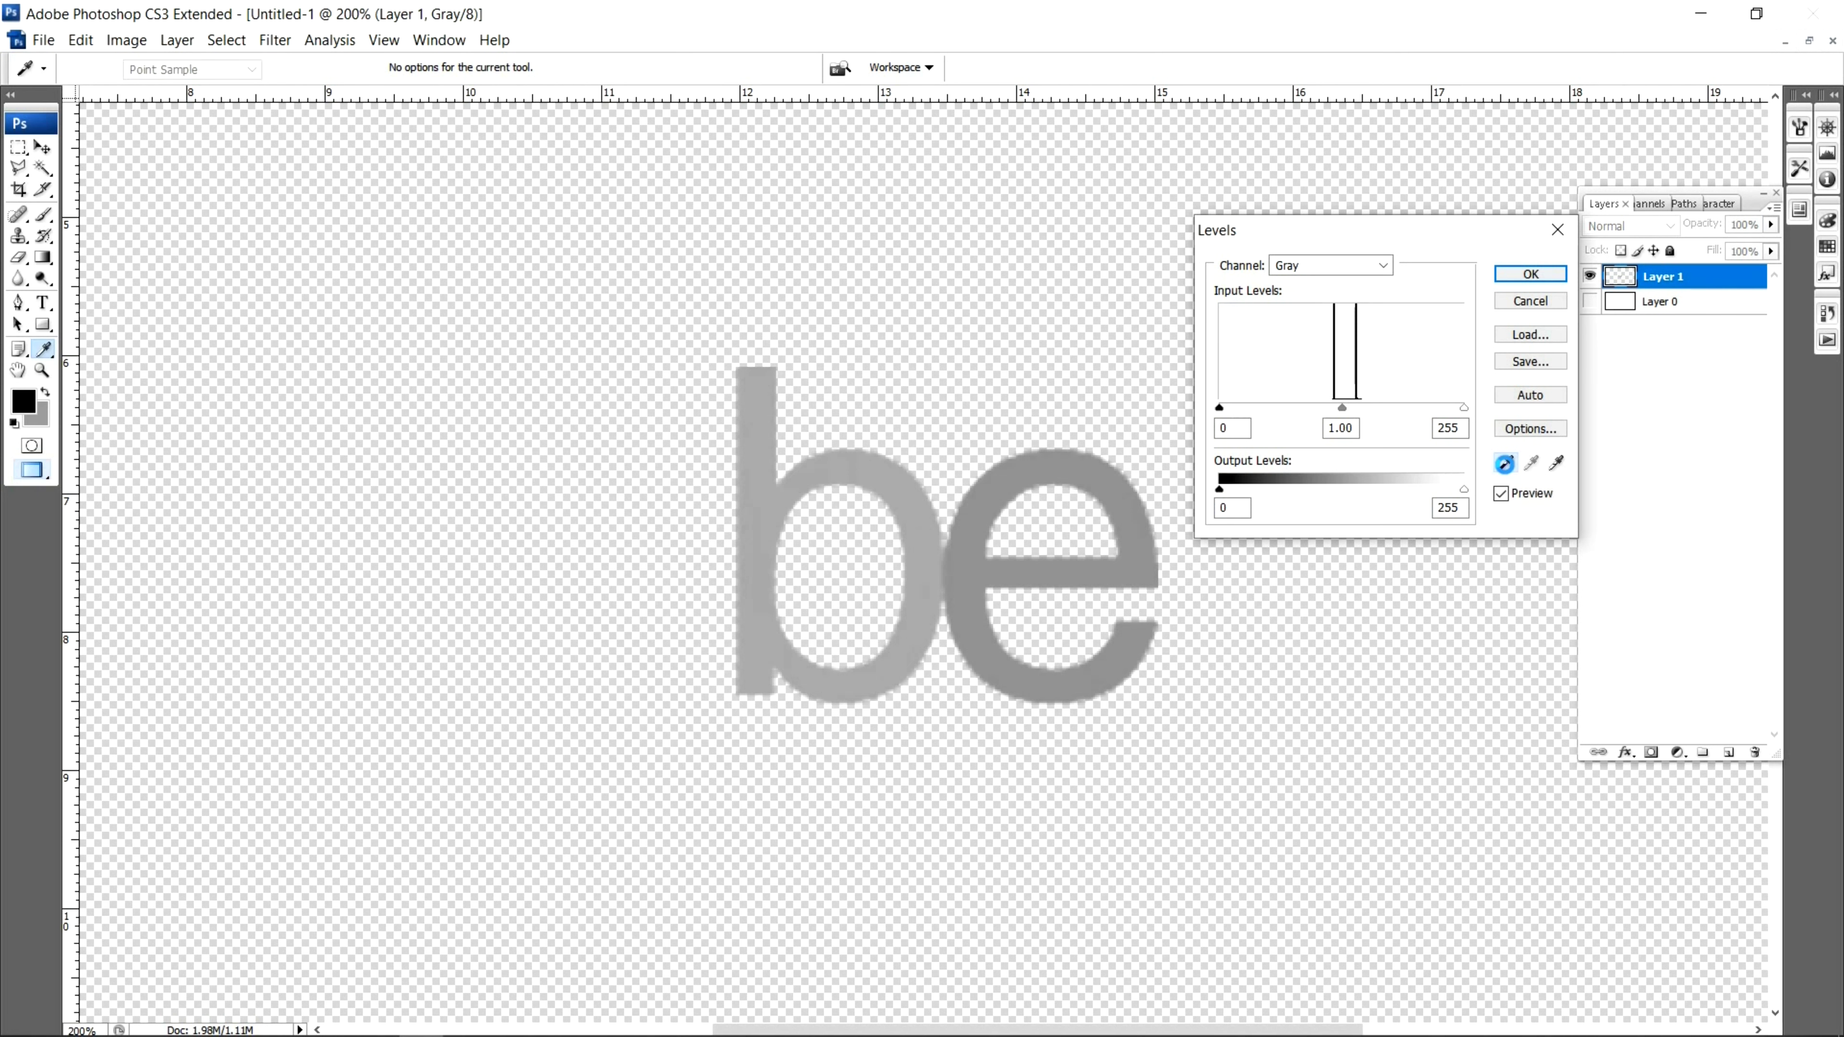
pyautogui.doubleClick(1506, 464)
pyautogui.doubleClick(933, 468)
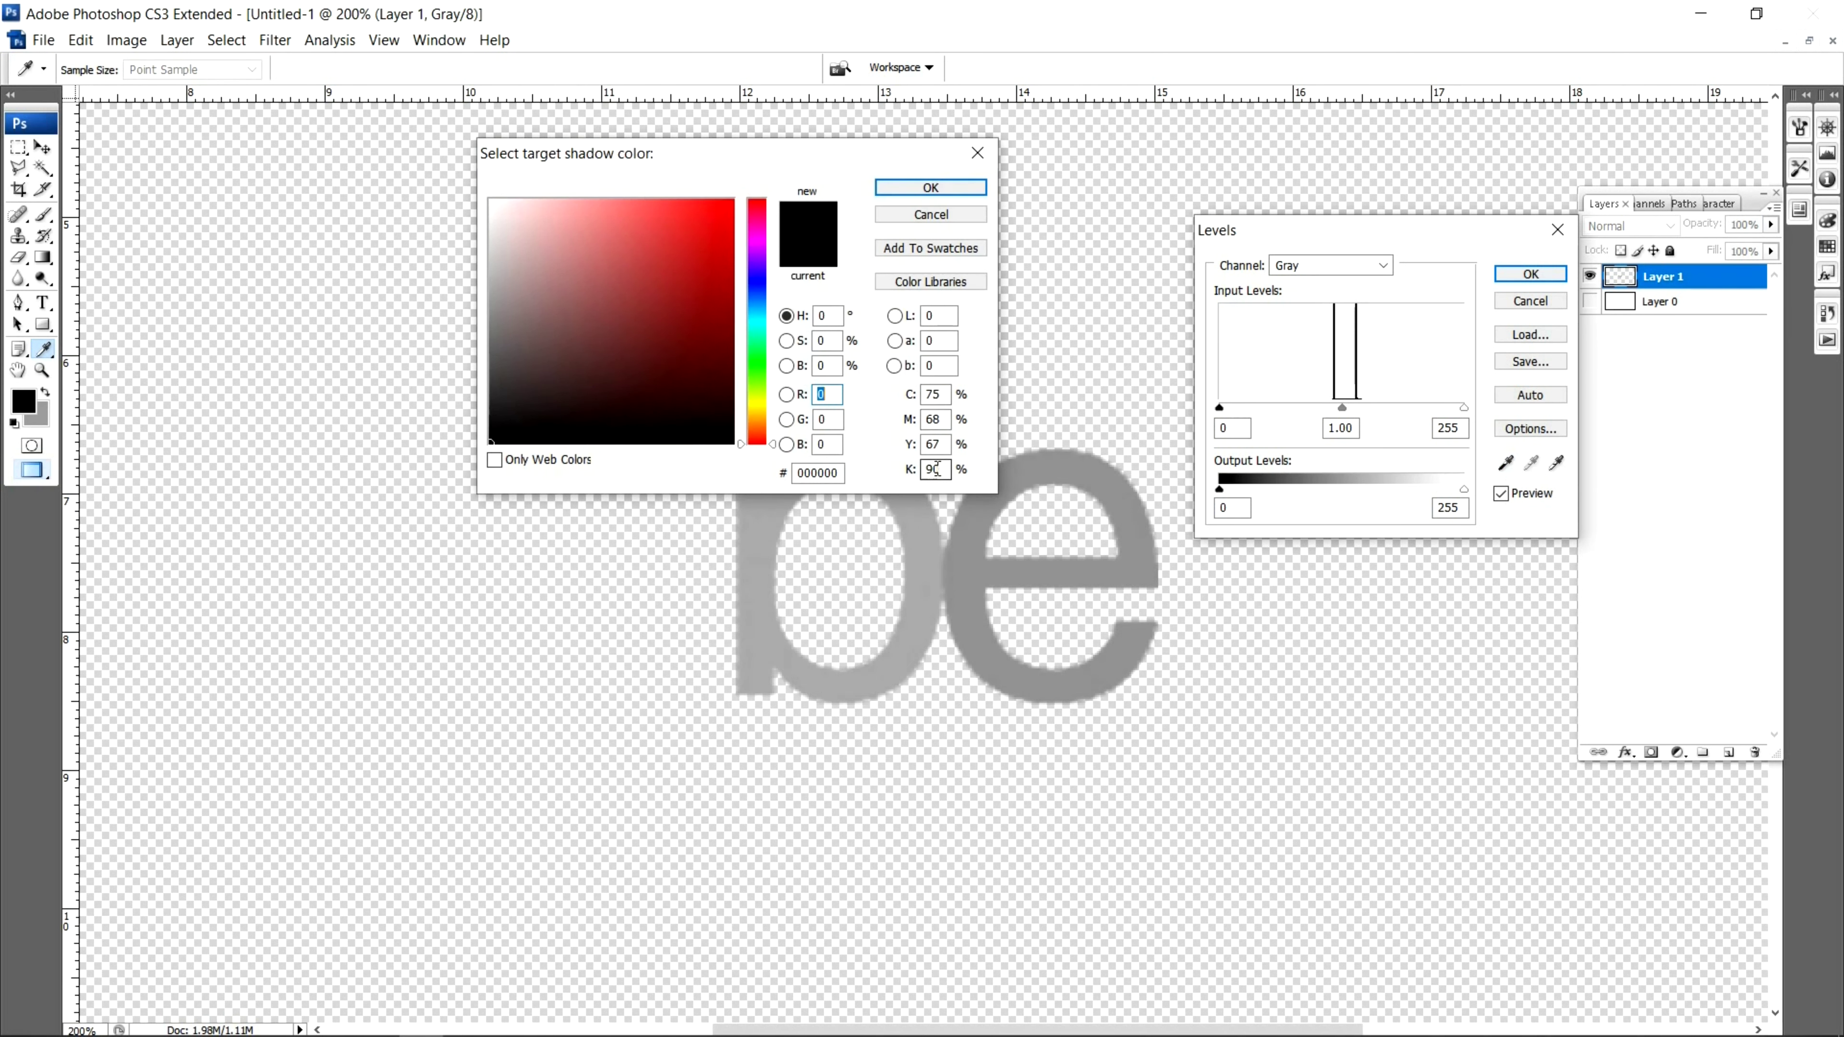
pyautogui.write('100')
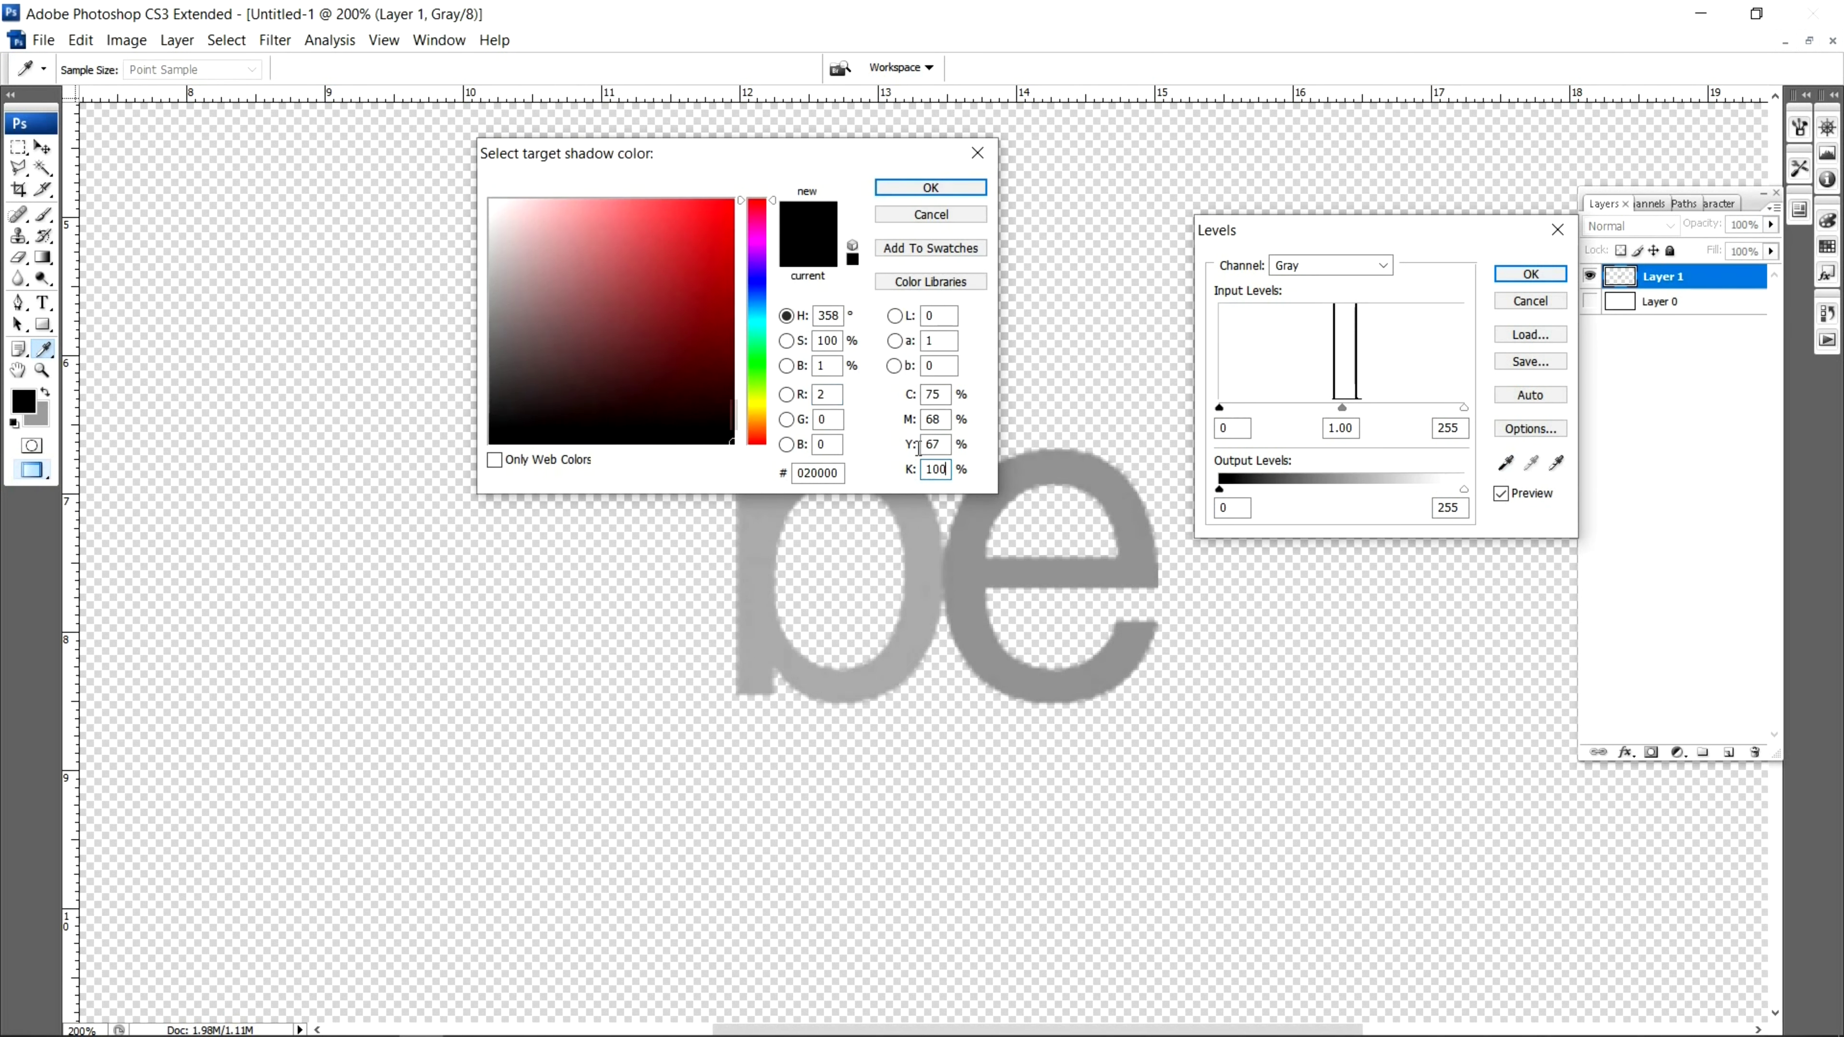
pyautogui.click(949, 190)
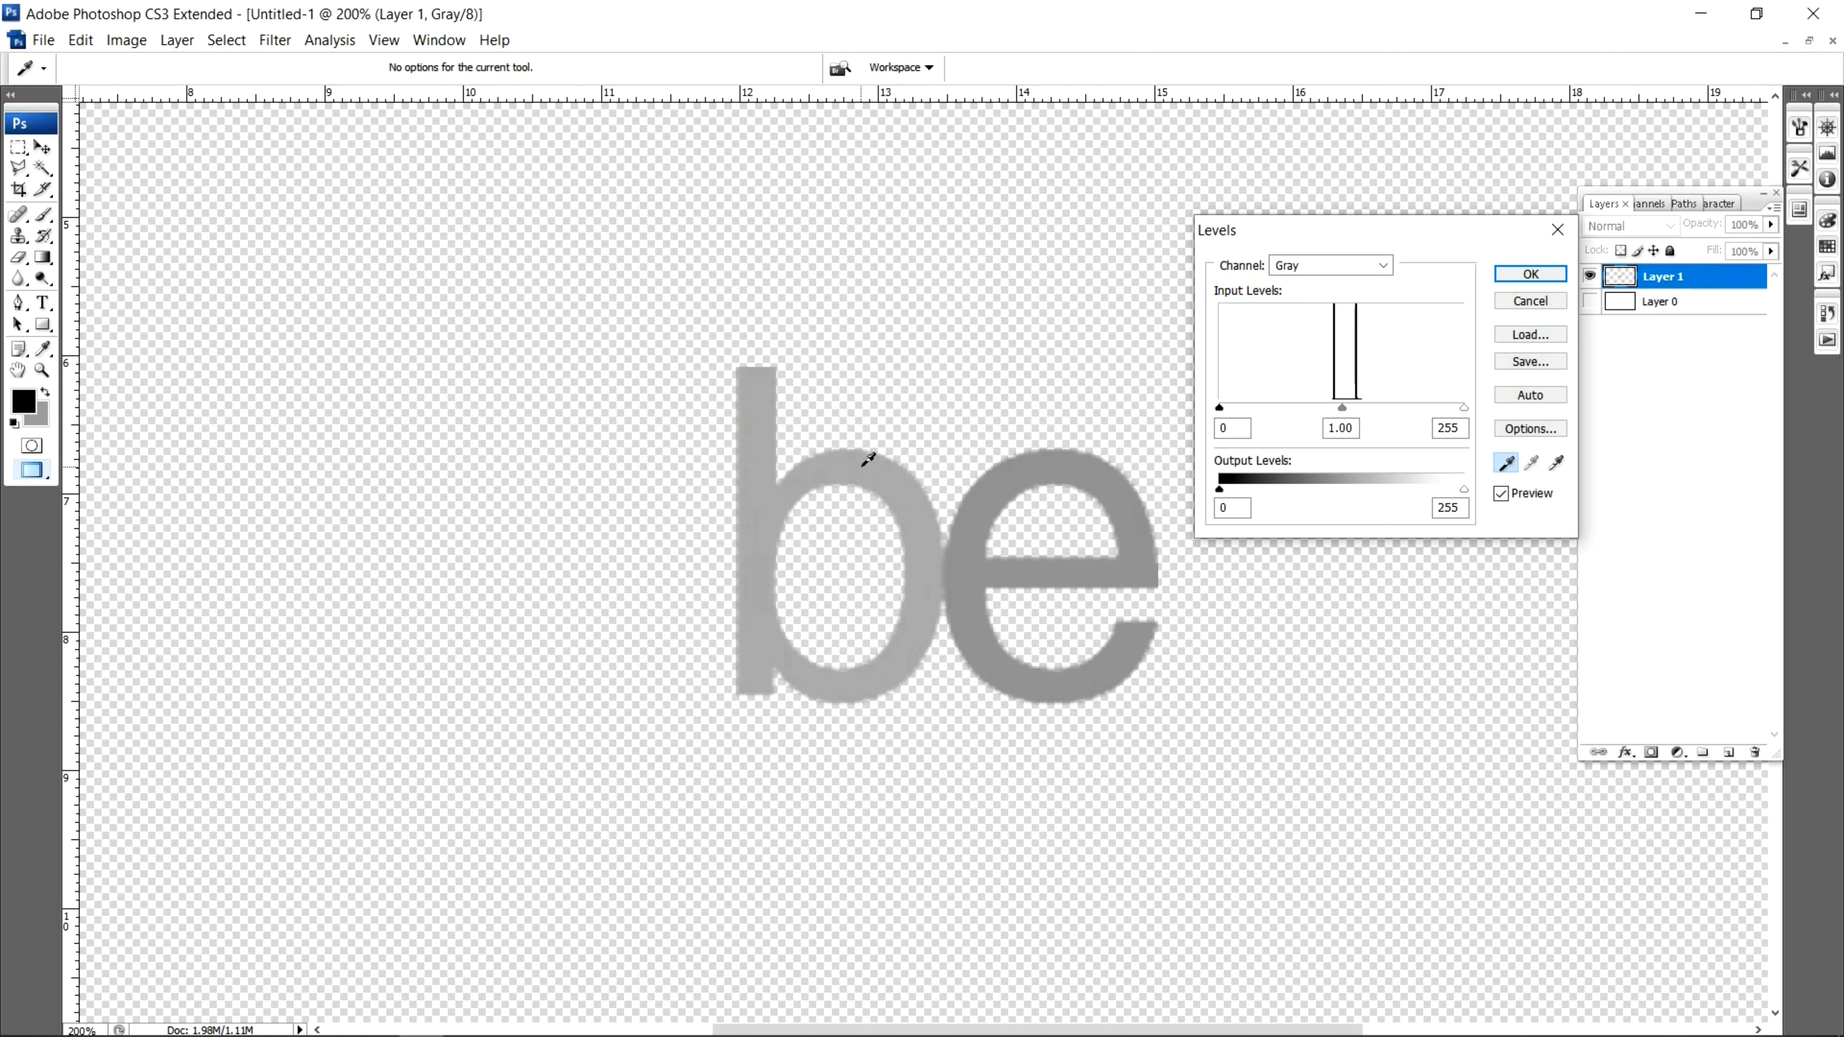
# - Sample the letter b as black point to blacken the logo, apply Levels, and decline saving the target colors as defaults
pyautogui.click(867, 461)
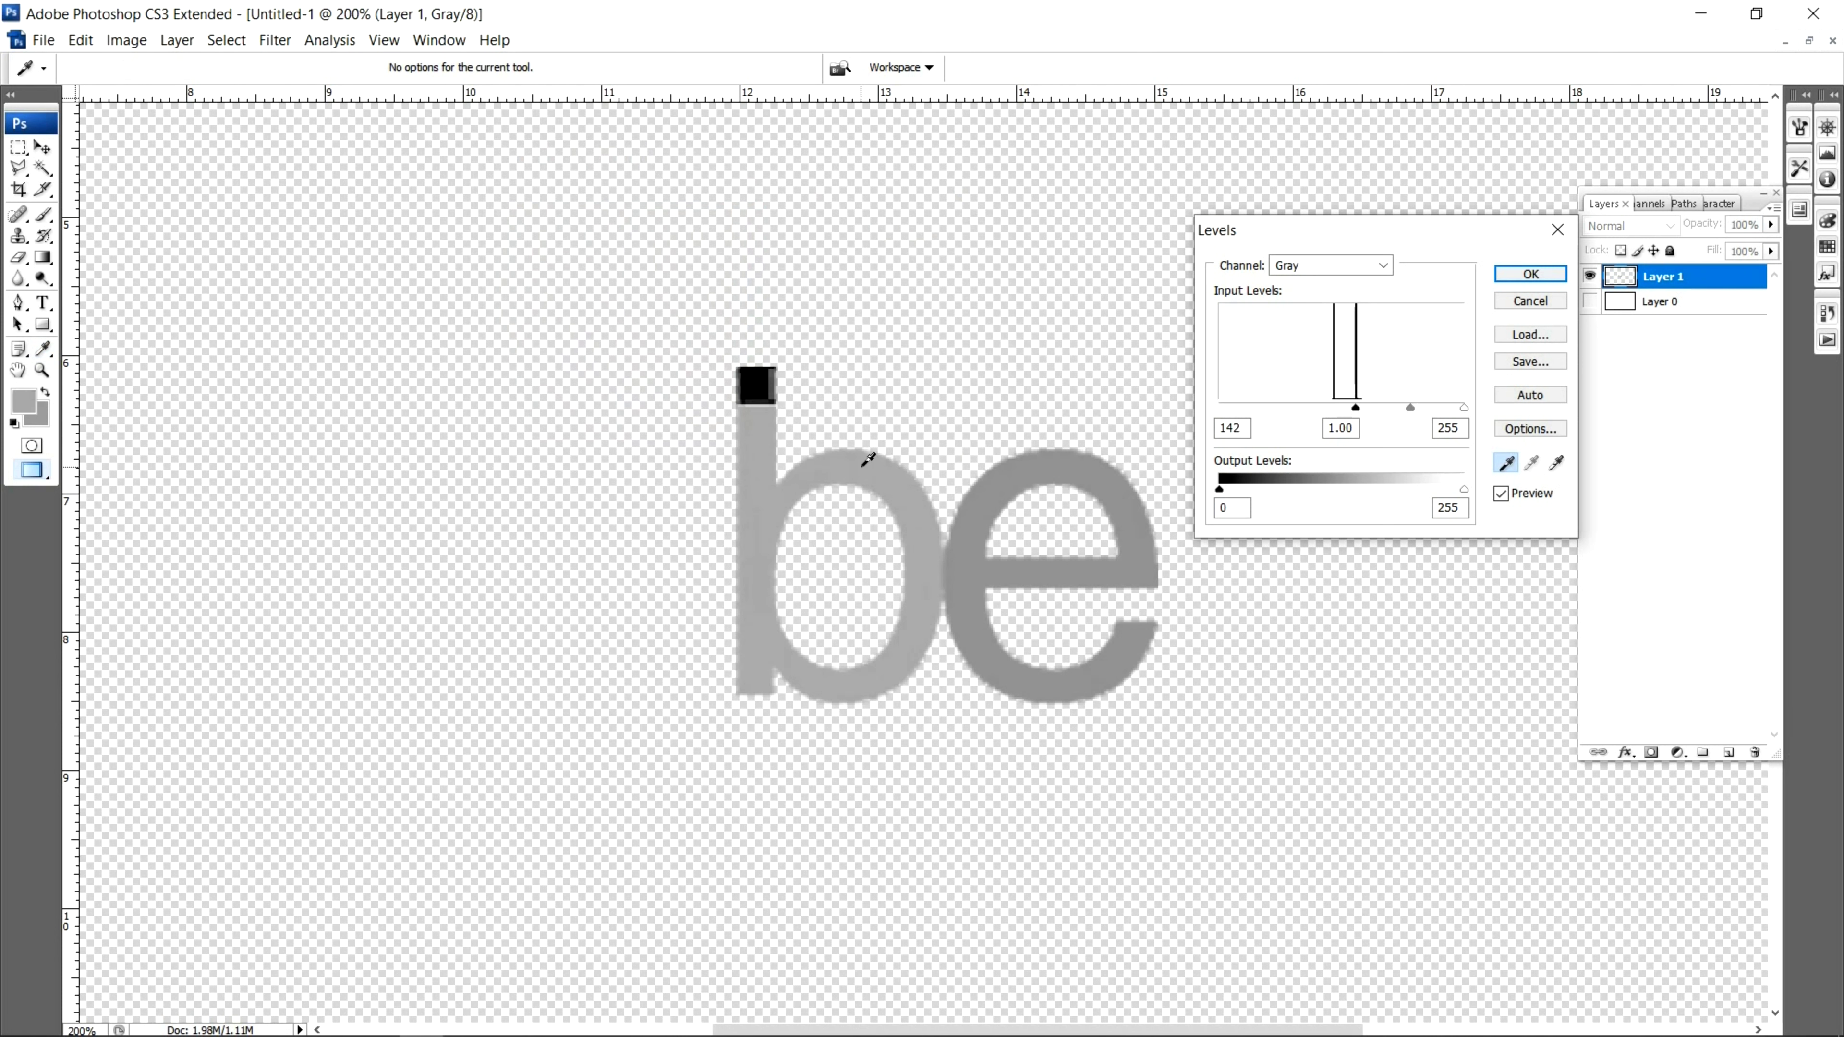
pyautogui.click(1530, 274)
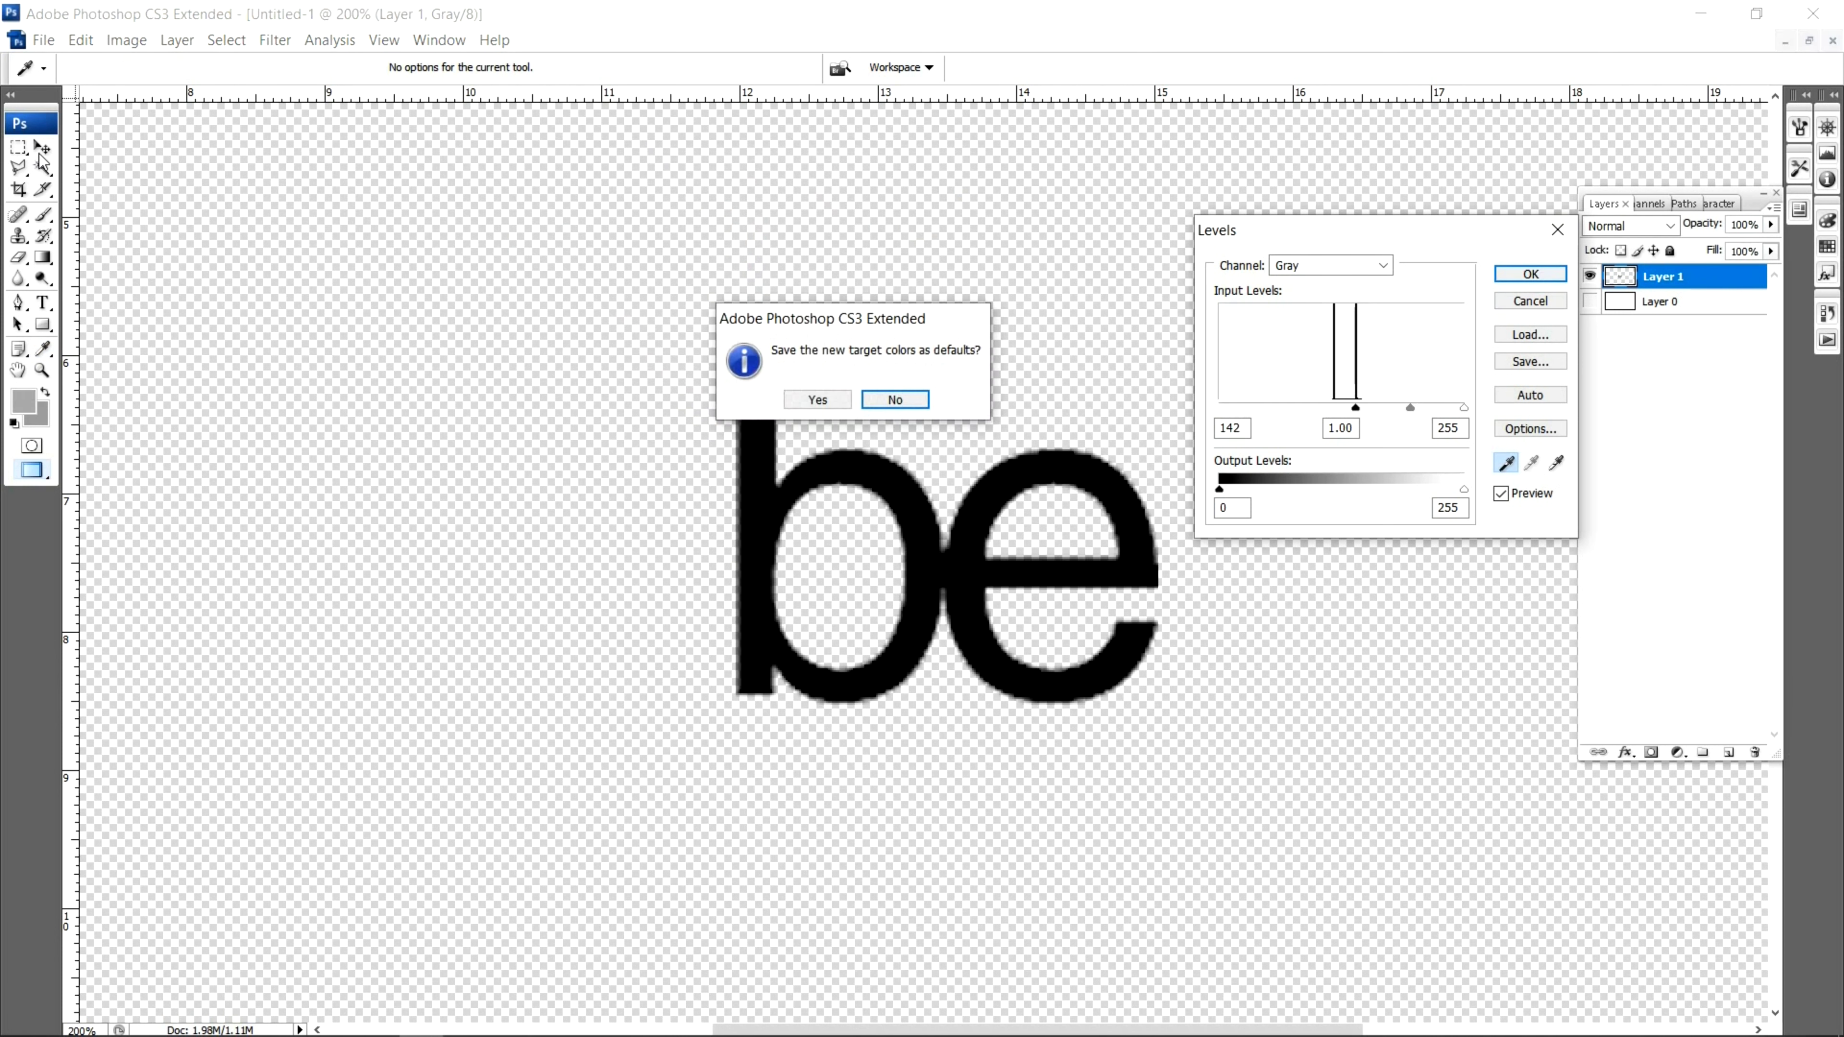
pyautogui.click(895, 399)
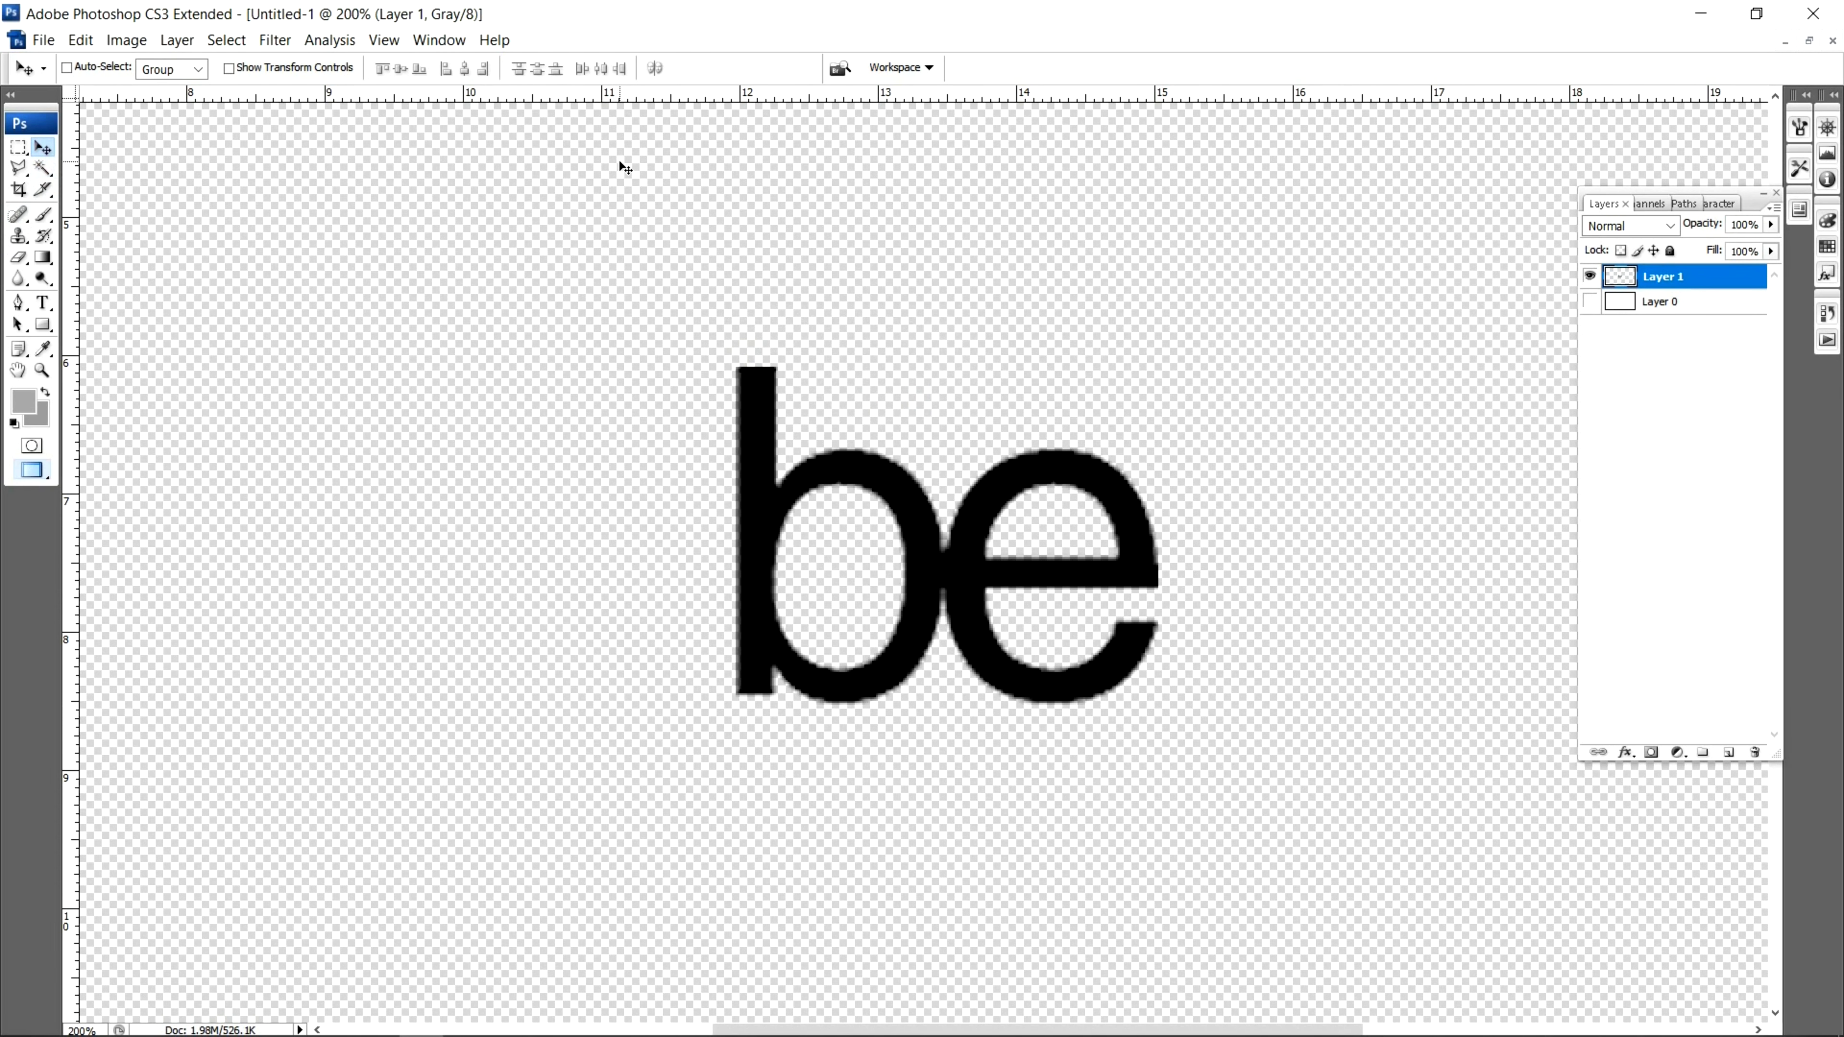
# - Duplicate Layer 1 and place the copy beneath the original layer
pyautogui.hotkey('ctrl', '-')
pyautogui.hotkey('ctrl', '-')
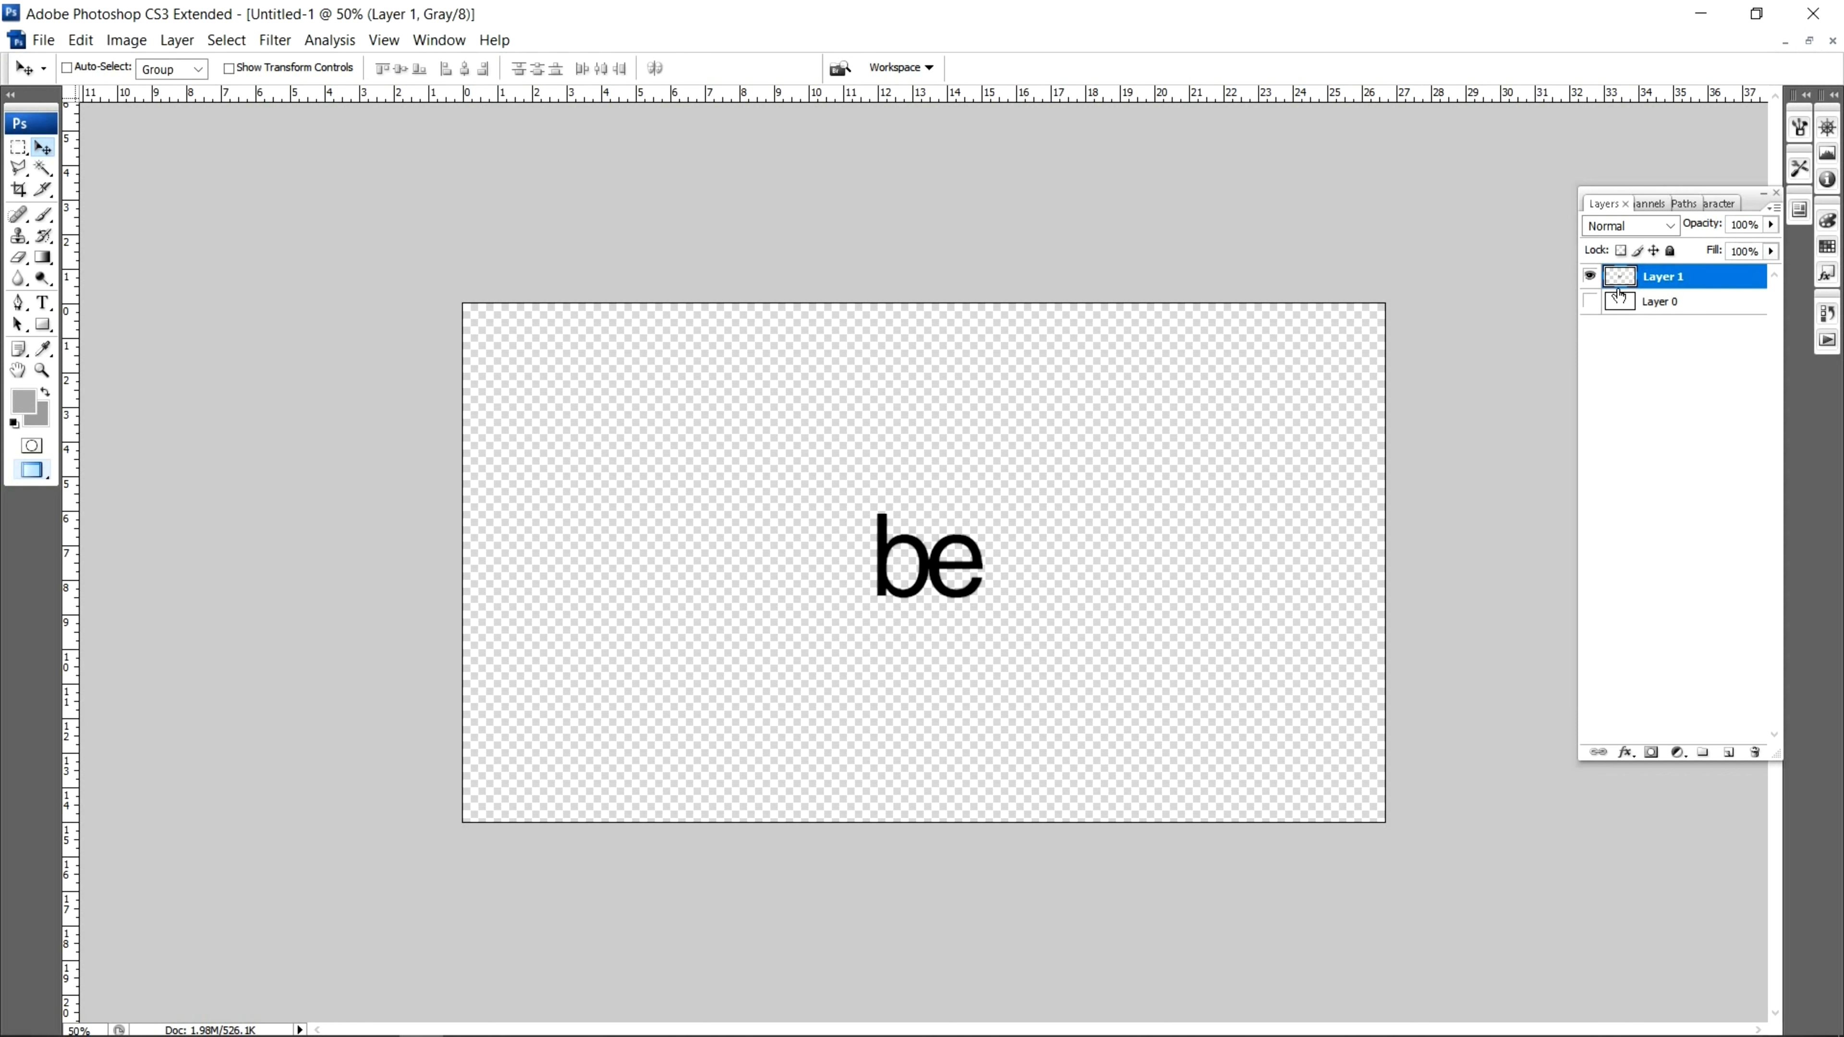
pyautogui.moveTo(1622, 287); pyautogui.dragTo(1729, 751)
pyautogui.moveTo(1627, 283); pyautogui.dragTo(1628, 310)
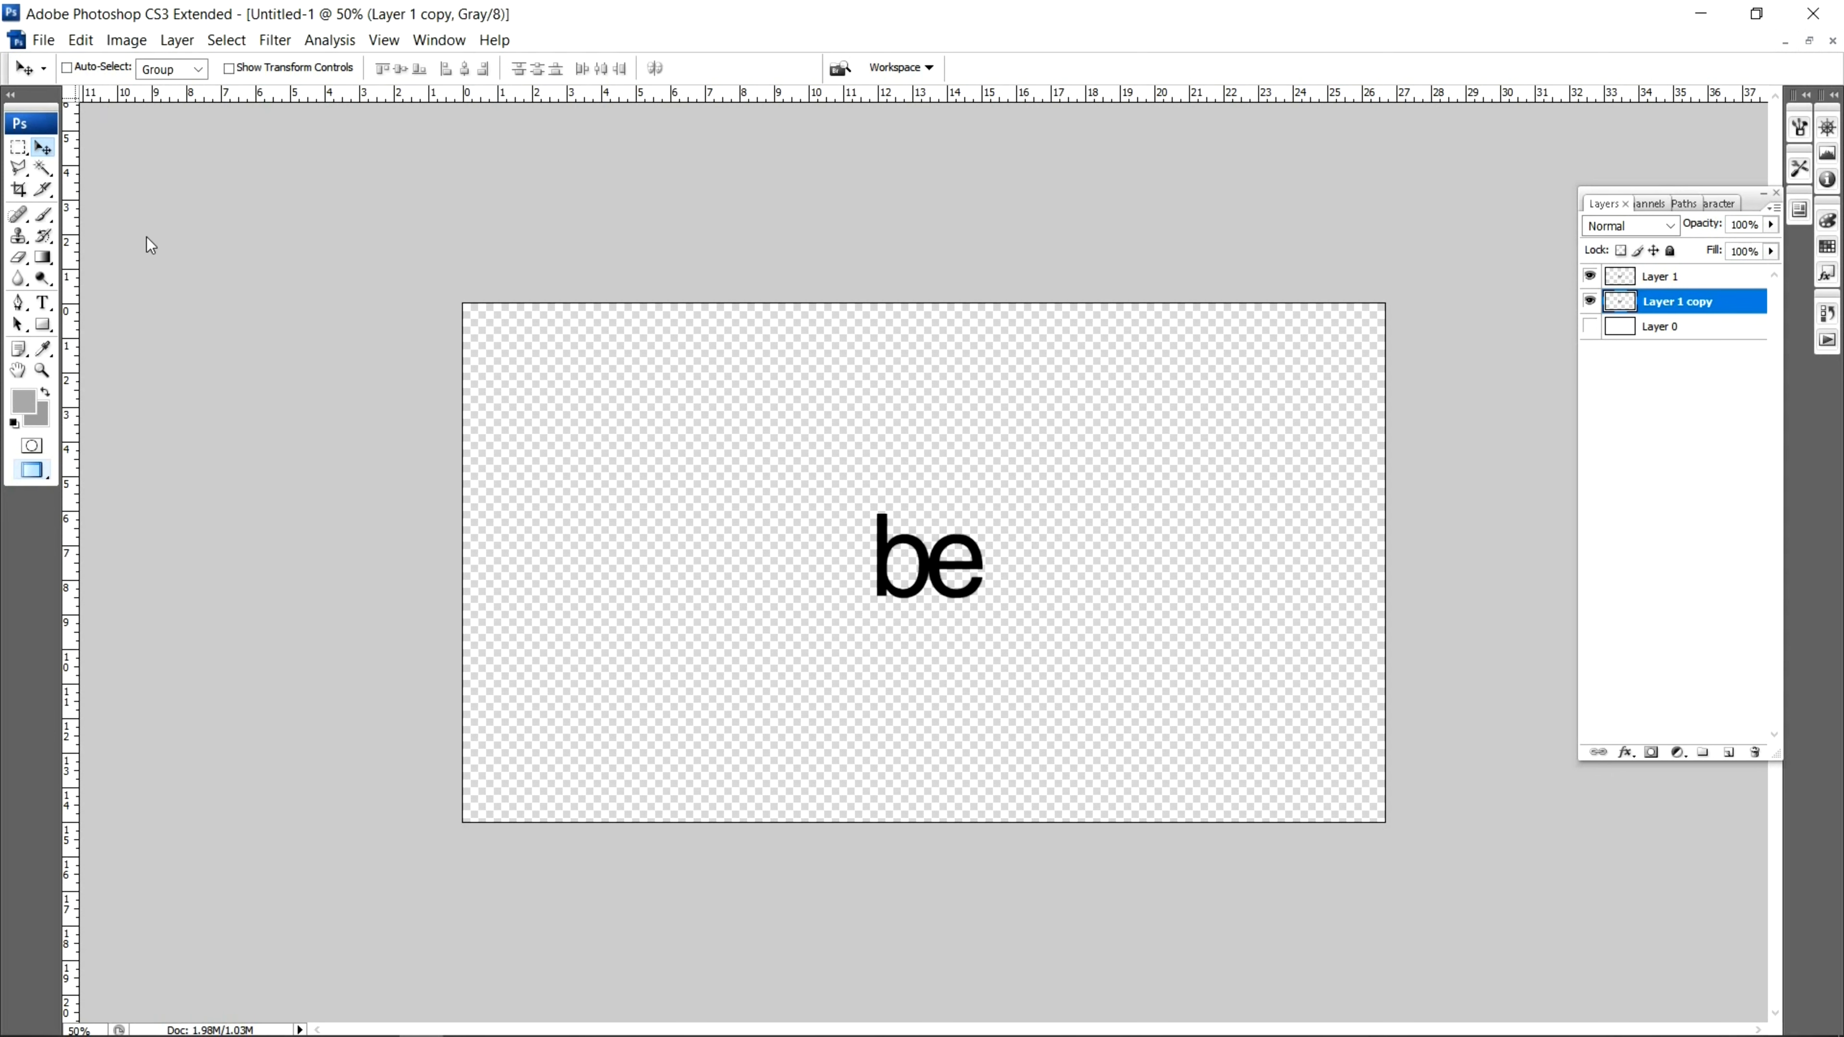
# - Scale the logo on Layer 1 copy proportionally to about 234%
pyautogui.click(81, 41)
pyautogui.moveTo(223, 473)
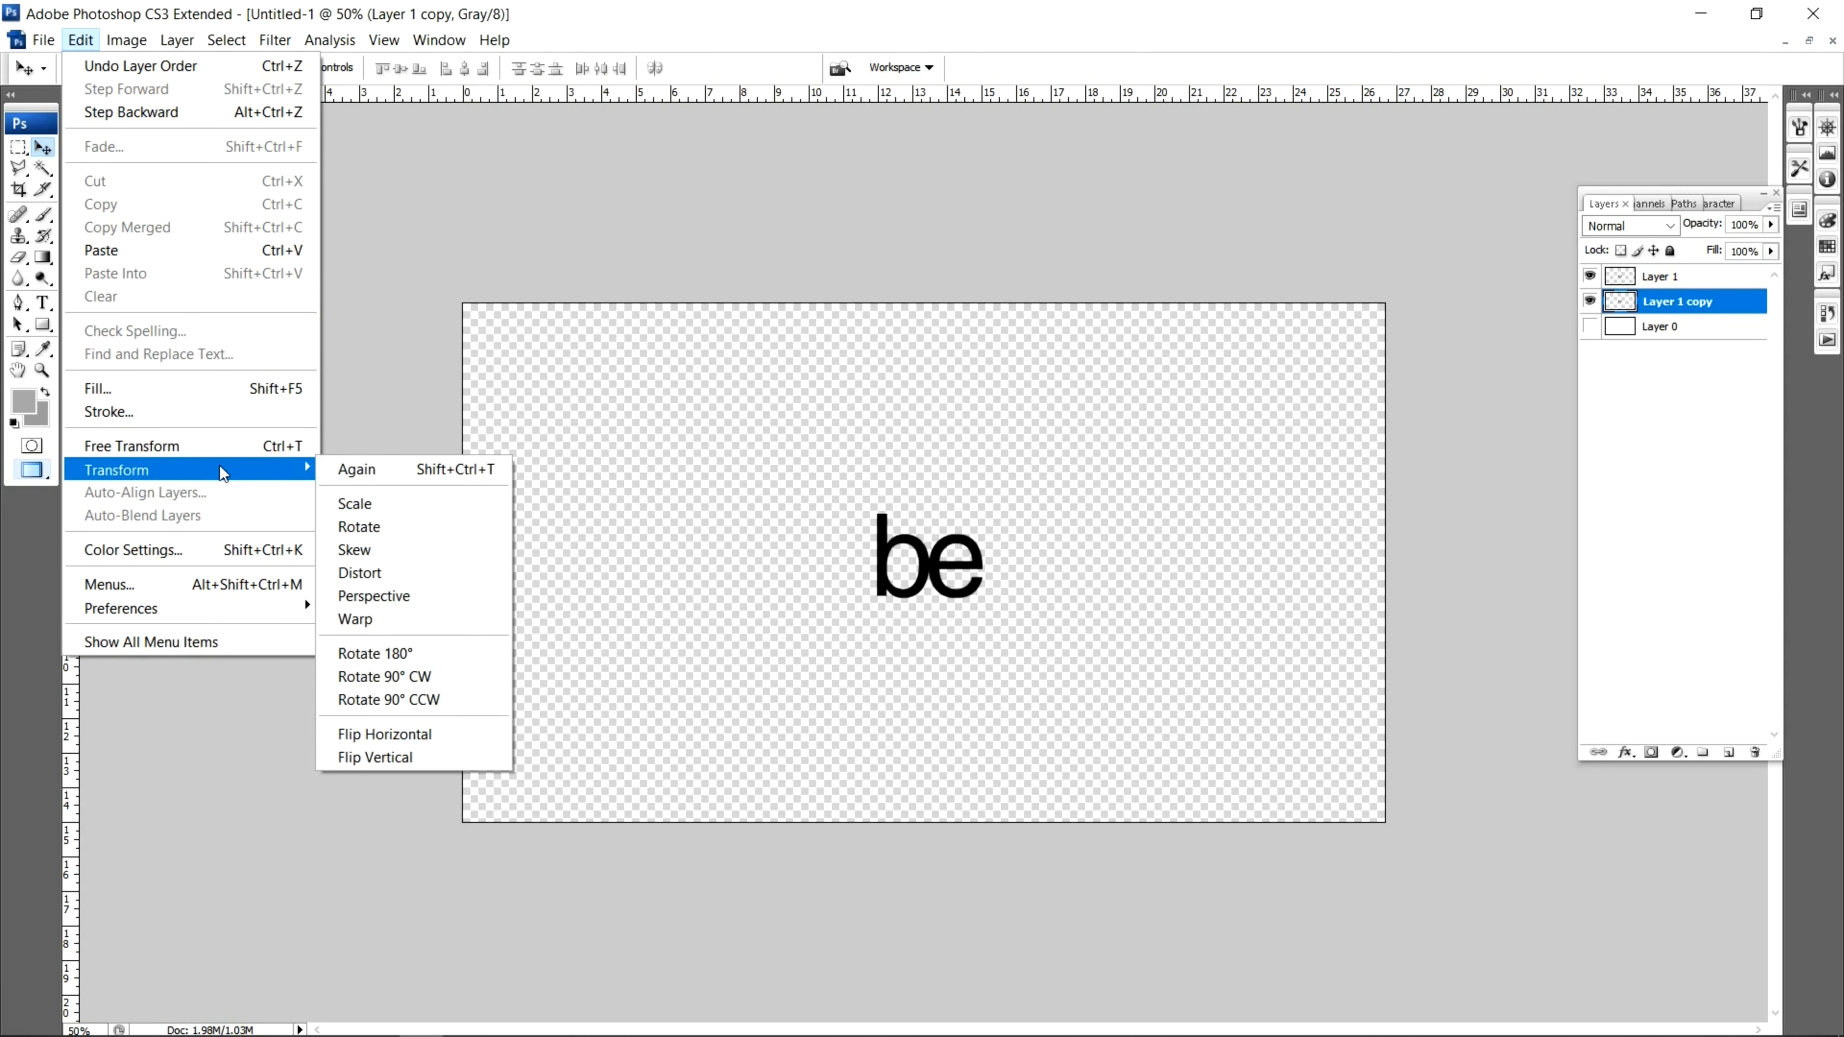
pyautogui.click(370, 503)
pyautogui.moveTo(996, 510); pyautogui.dragTo(1107, 459)
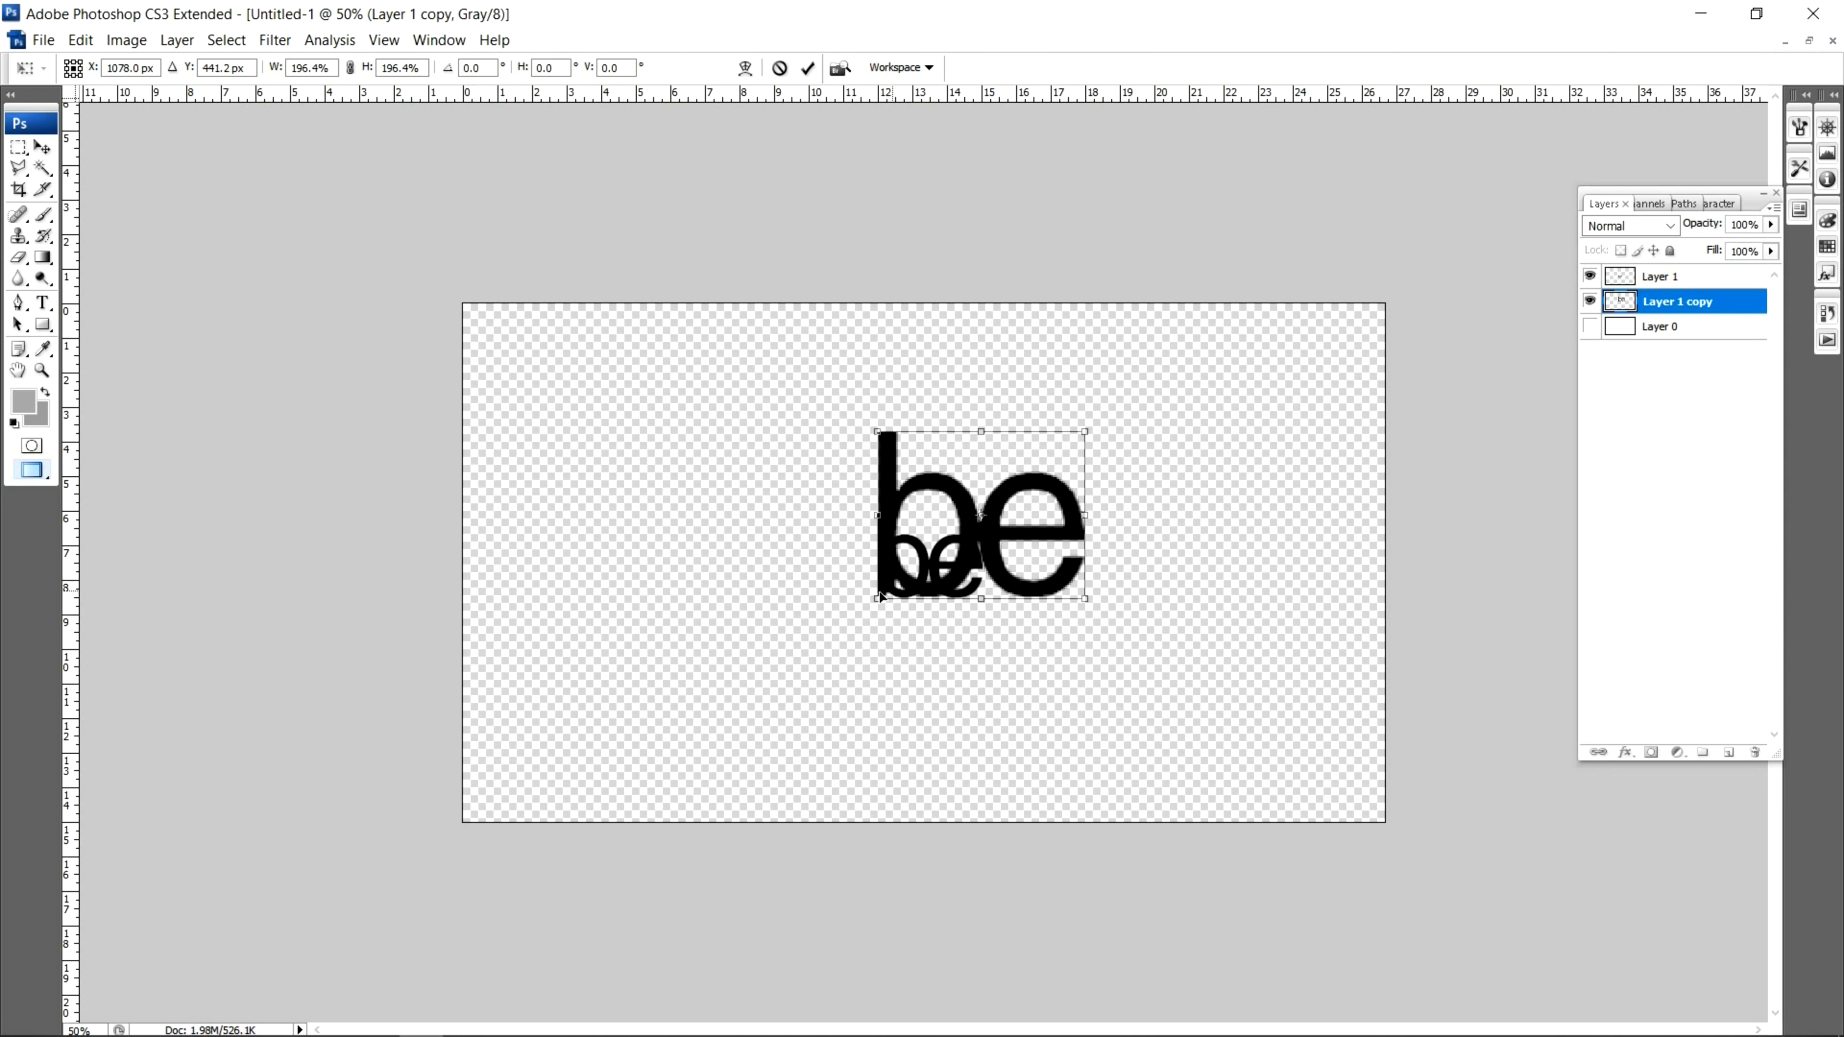
pyautogui.moveTo(877, 598); pyautogui.dragTo(839, 635)
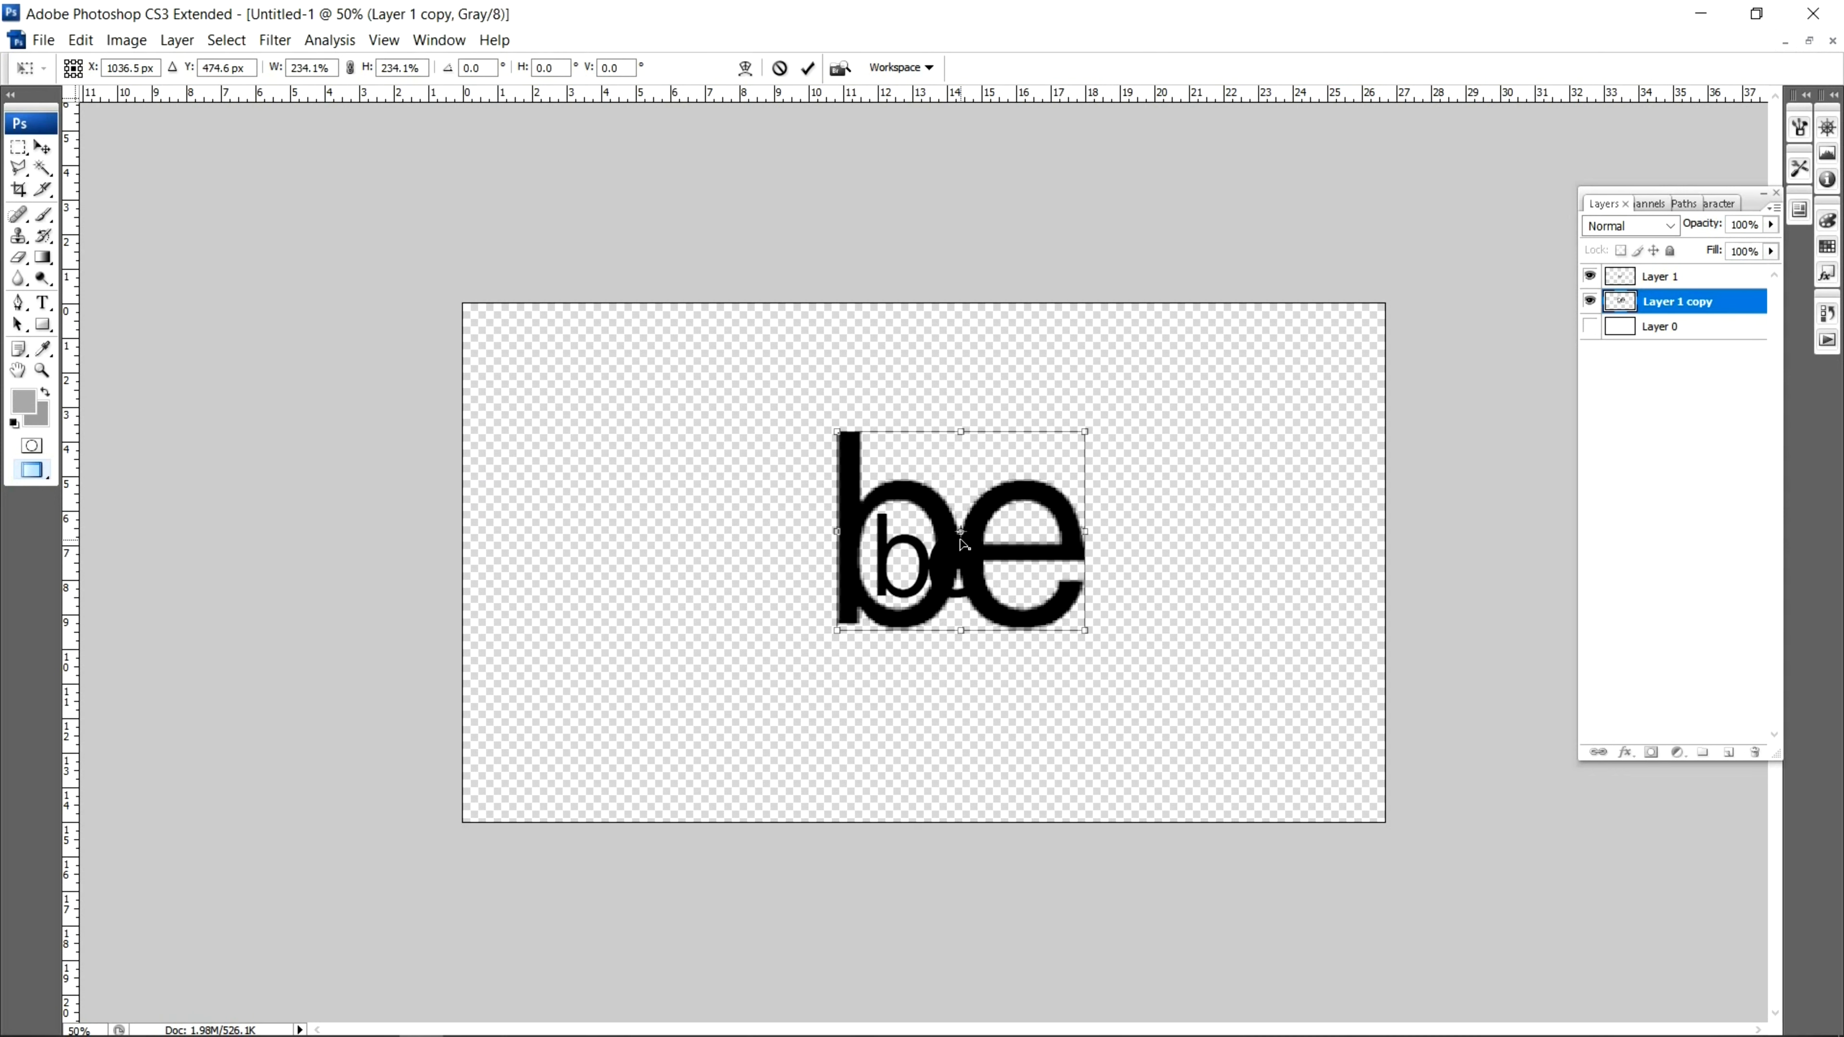
# - Move the enlarged logo so it roughly surrounds the small one and commit the transform
pyautogui.moveTo(960, 531)
pyautogui.mouseDown()
pyautogui.moveTo(934, 567)
pyautogui.moveTo(954, 541)
pyautogui.mouseUp()
pyautogui.hotkey('shift', 'Left')
pyautogui.hotkey('shift', 'Down')
pyautogui.hotkey('shift', 'Left')
pyautogui.hotkey('shift', 'Down')
pyautogui.hotkey('shift', 'Left')
pyautogui.hotkey('shift', 'Down')
pyautogui.hotkey('shift', 'Left')
pyautogui.hotkey('shift', 'Down')
pyautogui.hotkey('shift', 'Left')
pyautogui.hotkey('shift', 'Down')
pyautogui.hotkey('shift', 'Left')
pyautogui.hotkey('shift', 'Down')
pyautogui.hotkey('shift', 'Left')
pyautogui.hotkey('shift', 'Down')
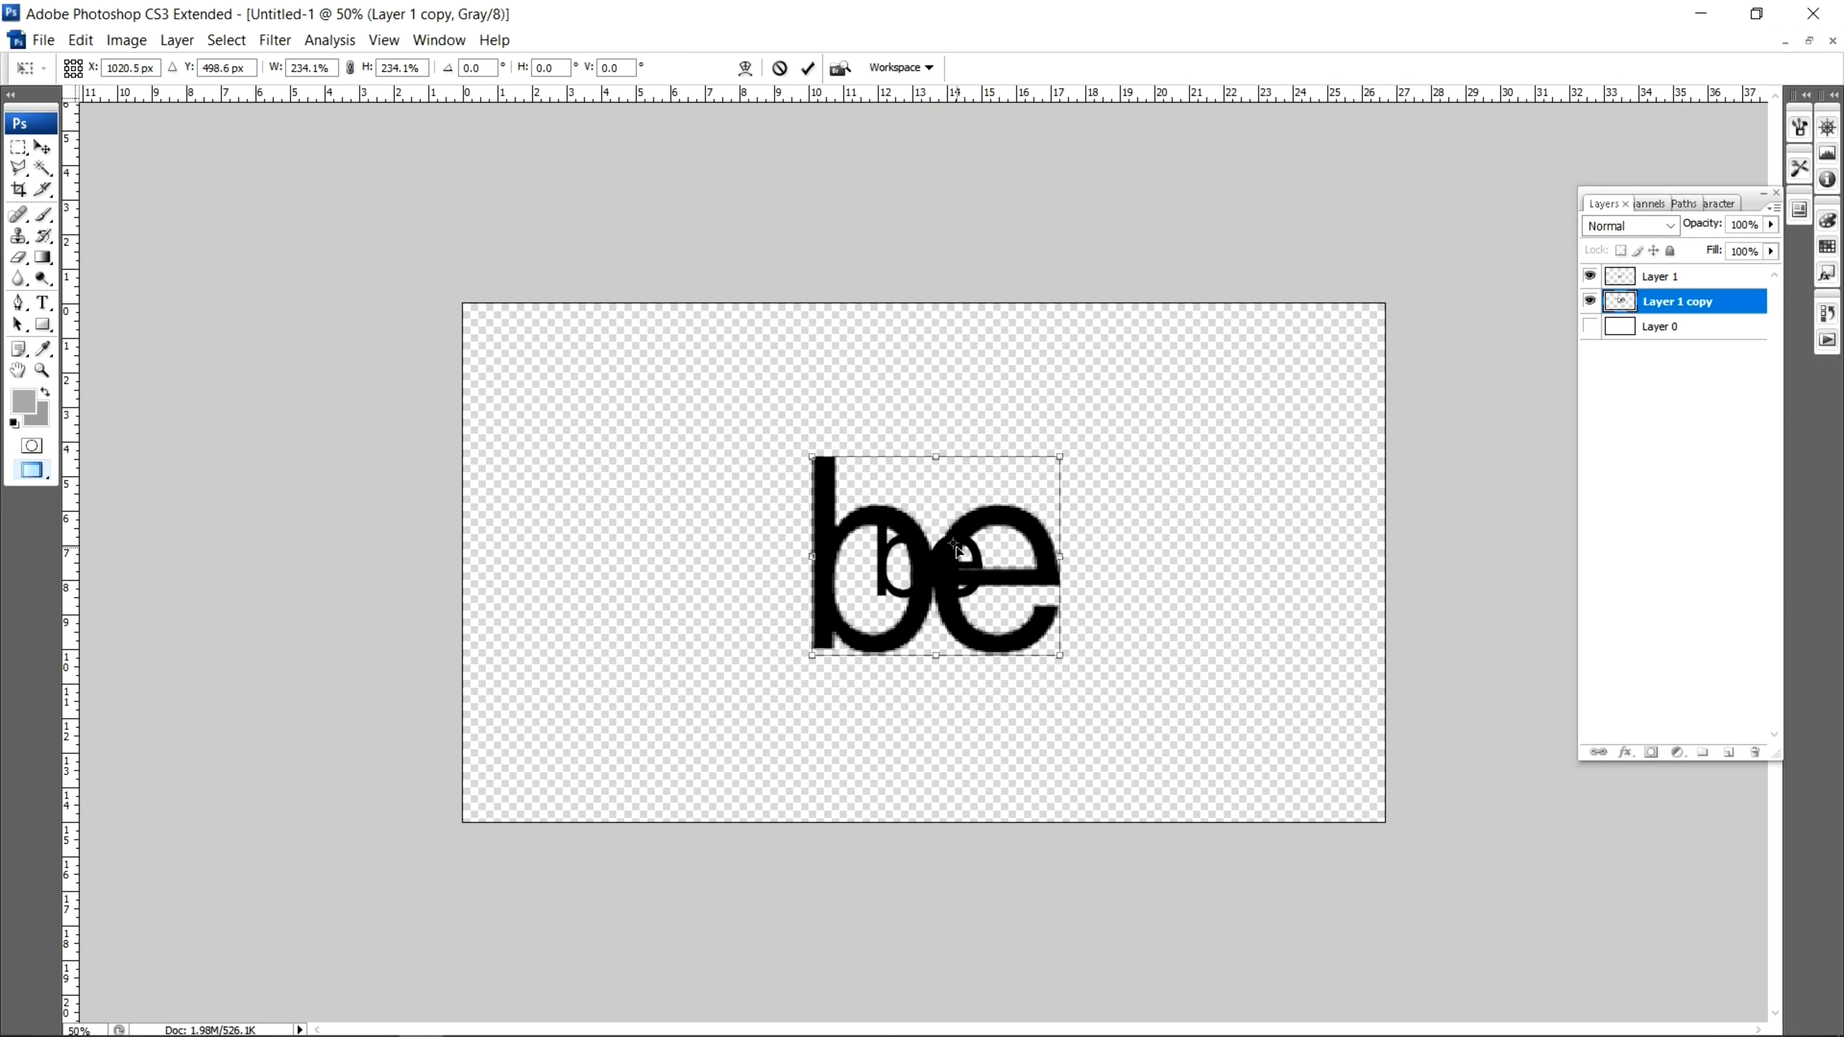
pyautogui.hotkey('shift', 'Right')
pyautogui.hotkey('shift', 'Up')
pyautogui.hotkey('shift', 'Right')
pyautogui.hotkey('shift', 'Up')
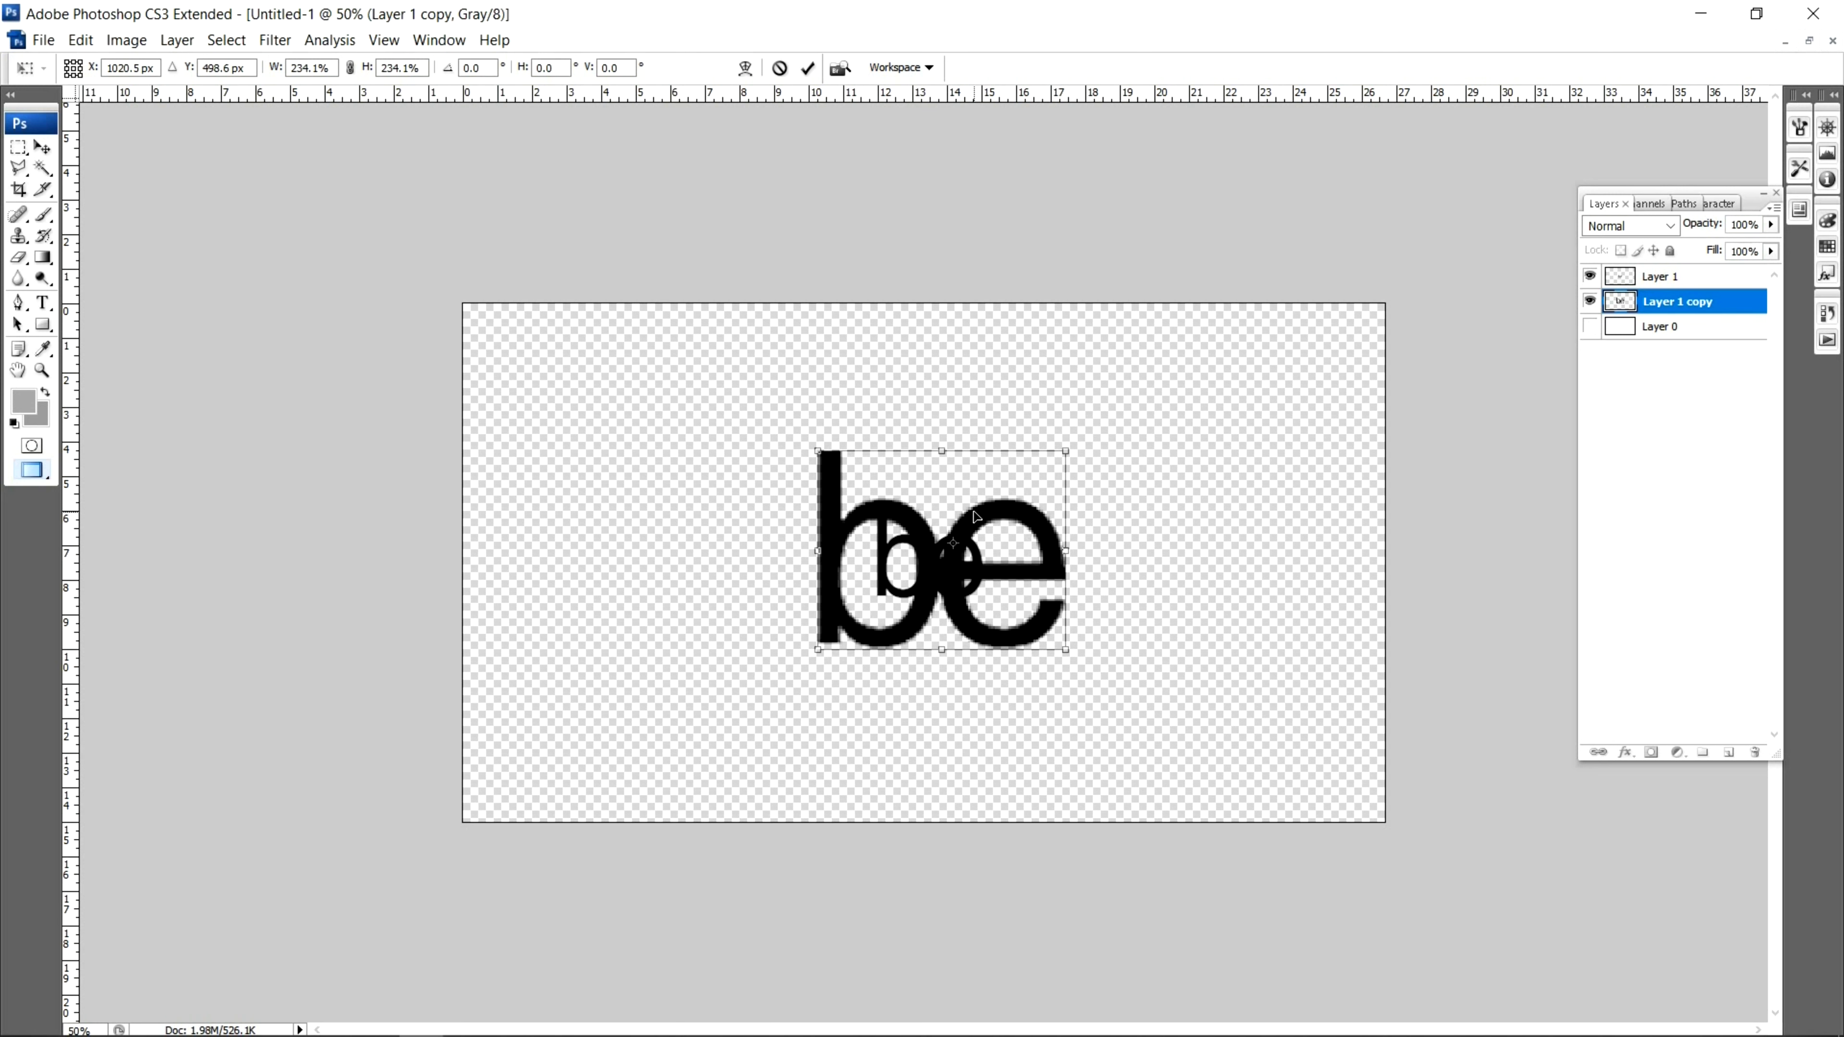
pyautogui.press('Return')
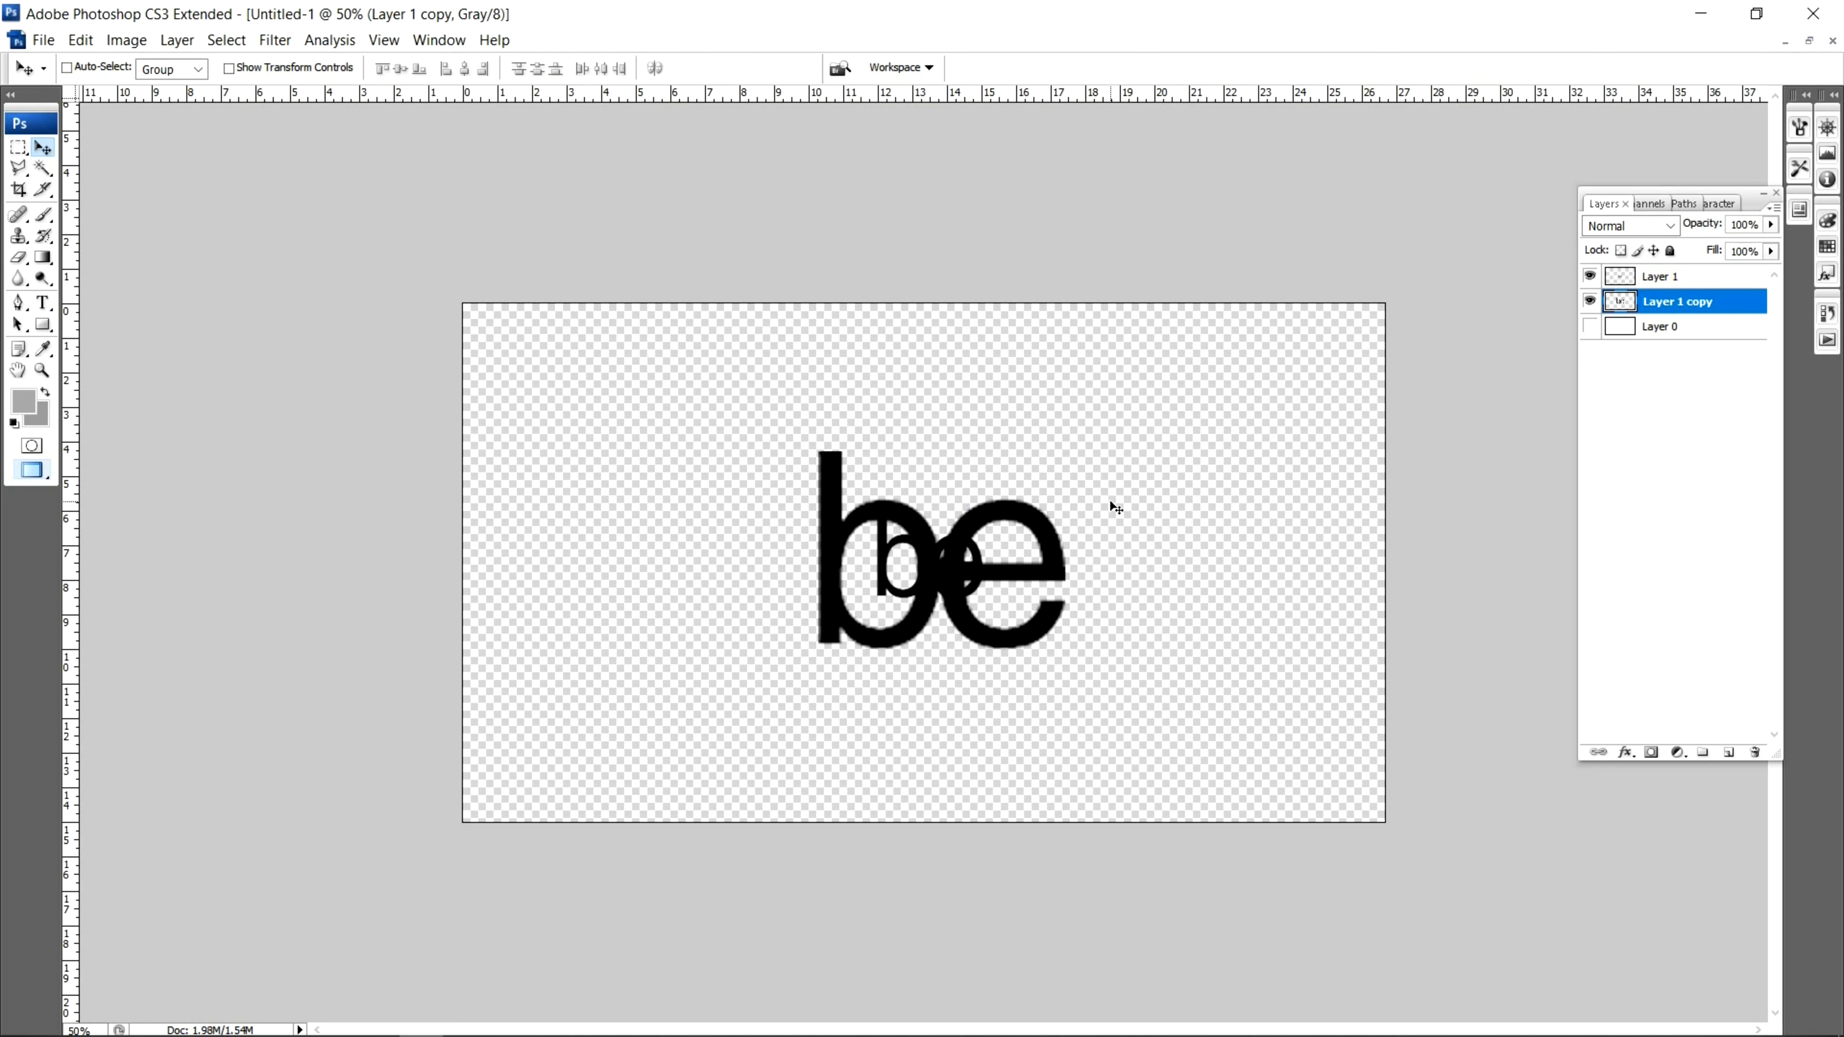
# - Nudge the enlarged logo on Layer 1 copy slightly up and left to center it around the small logo
pyautogui.press('Up')
pyautogui.press('Up')
pyautogui.press('Up')
pyautogui.press('Up')
pyautogui.press('Up')
pyautogui.press('Up')
pyautogui.press('Up')
pyautogui.press('Up')
pyautogui.press('Up')
pyautogui.press('Up')
pyautogui.press('Up')
pyautogui.press('Up')
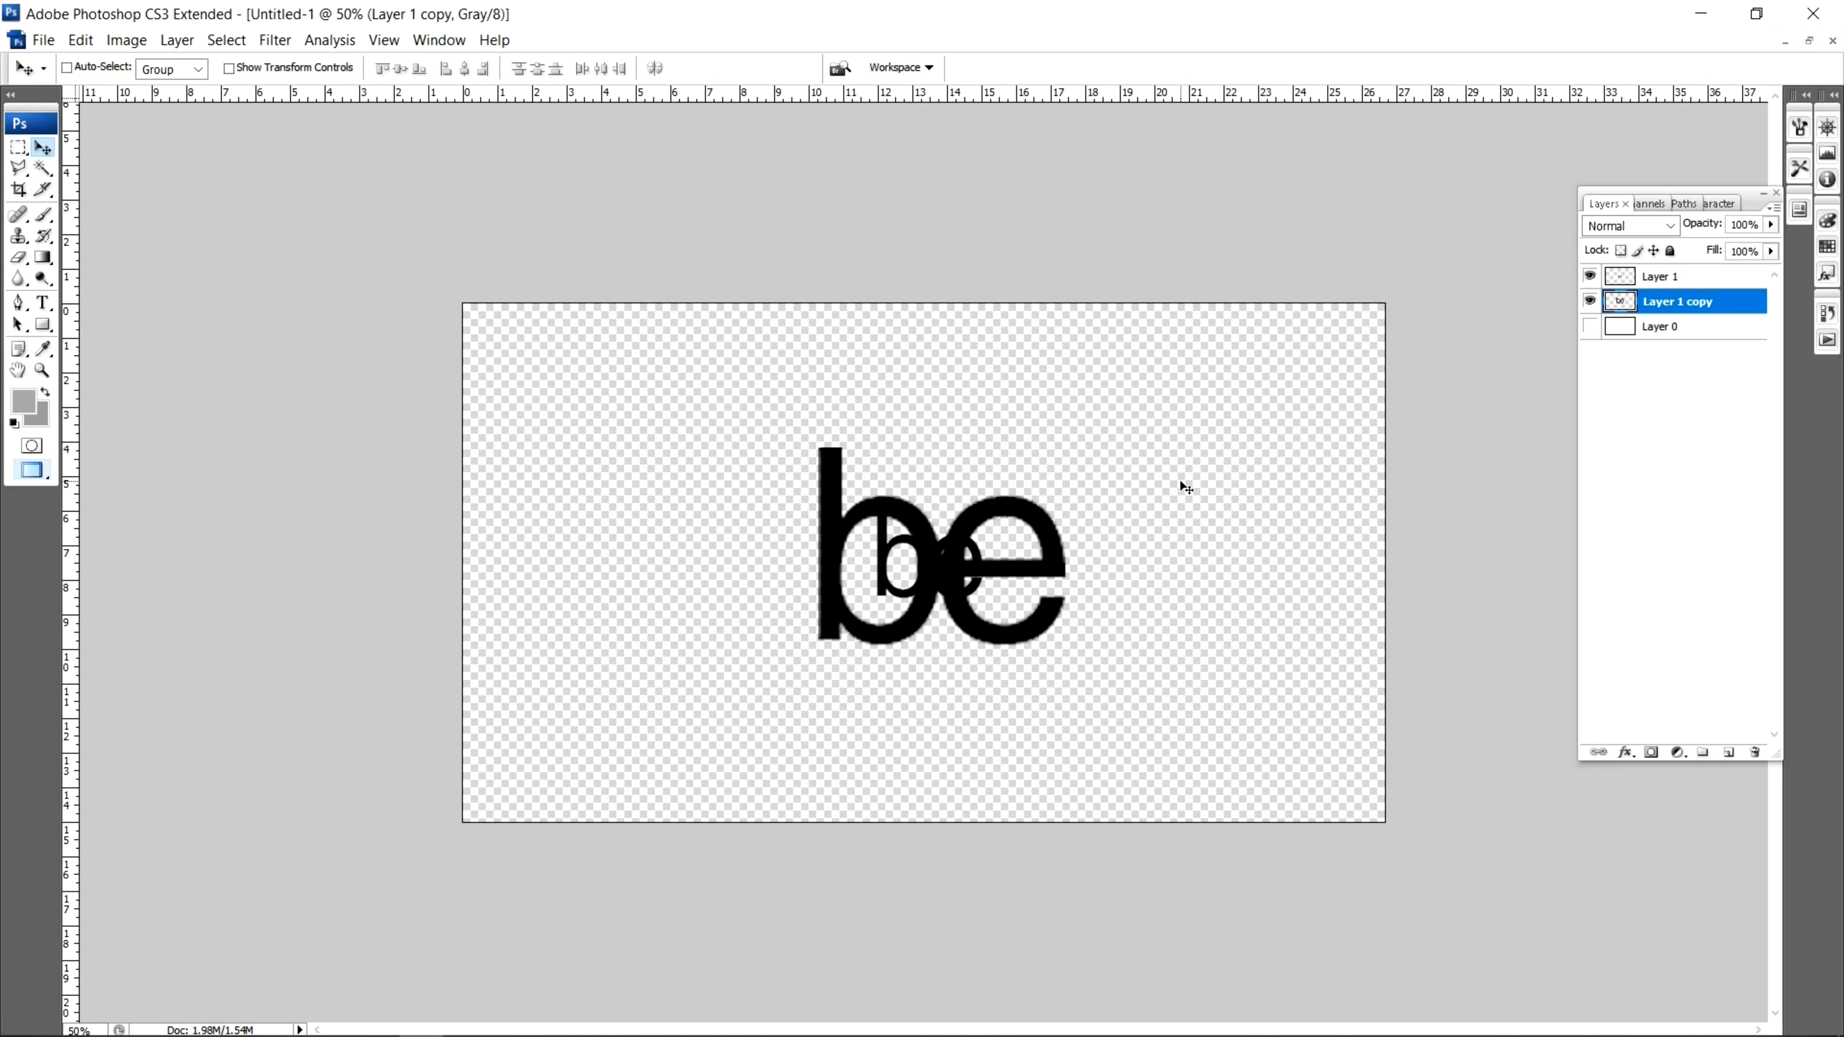
pyautogui.hotkey('ctrl', '+')
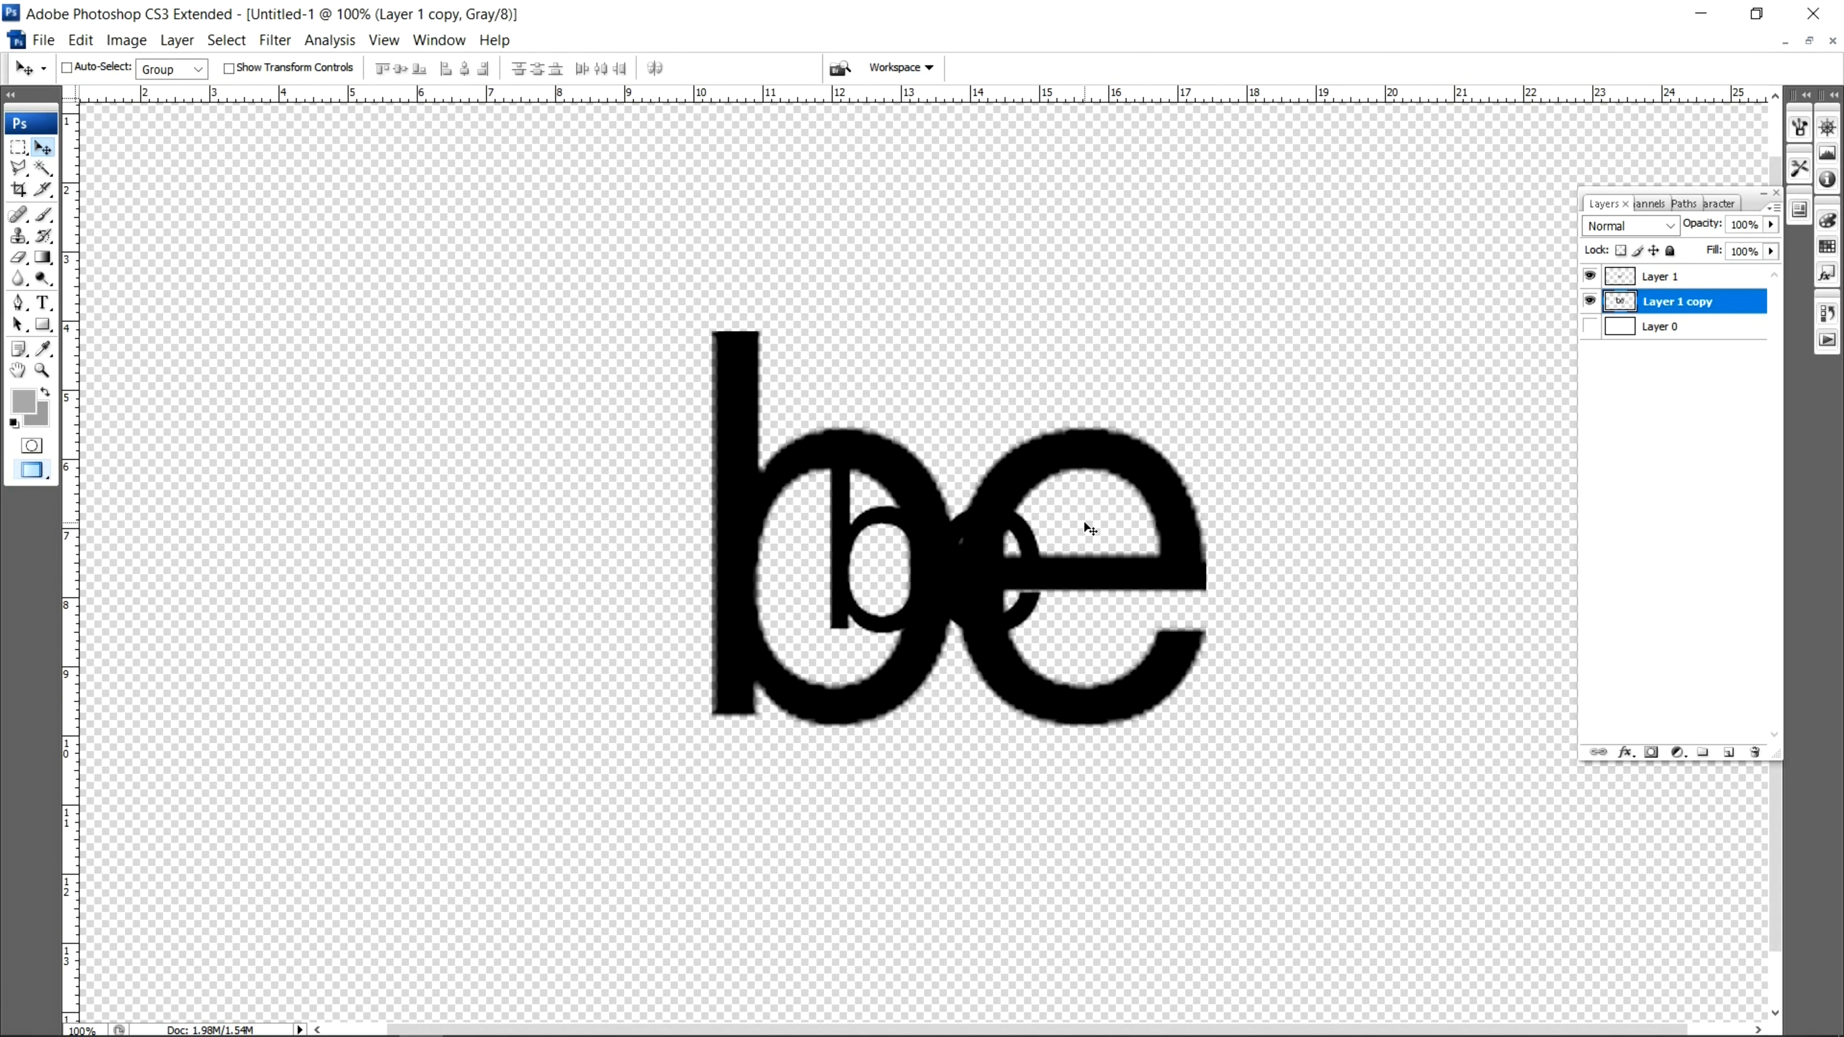
pyautogui.press('Left')
pyautogui.press('Left')
pyautogui.press('Left')
pyautogui.press('Left')
pyautogui.press('Left')
pyautogui.press('Left')
pyautogui.press('Left')
pyautogui.press('Left')
pyautogui.press('Left')
pyautogui.press('Left')
pyautogui.press('Left')
pyautogui.press('Left')
pyautogui.press('Left')
pyautogui.press('Left')
pyautogui.press('Left')
pyautogui.press('Left')
pyautogui.press('Left')
pyautogui.press('Left')
pyautogui.press('Left')
pyautogui.press('Left')
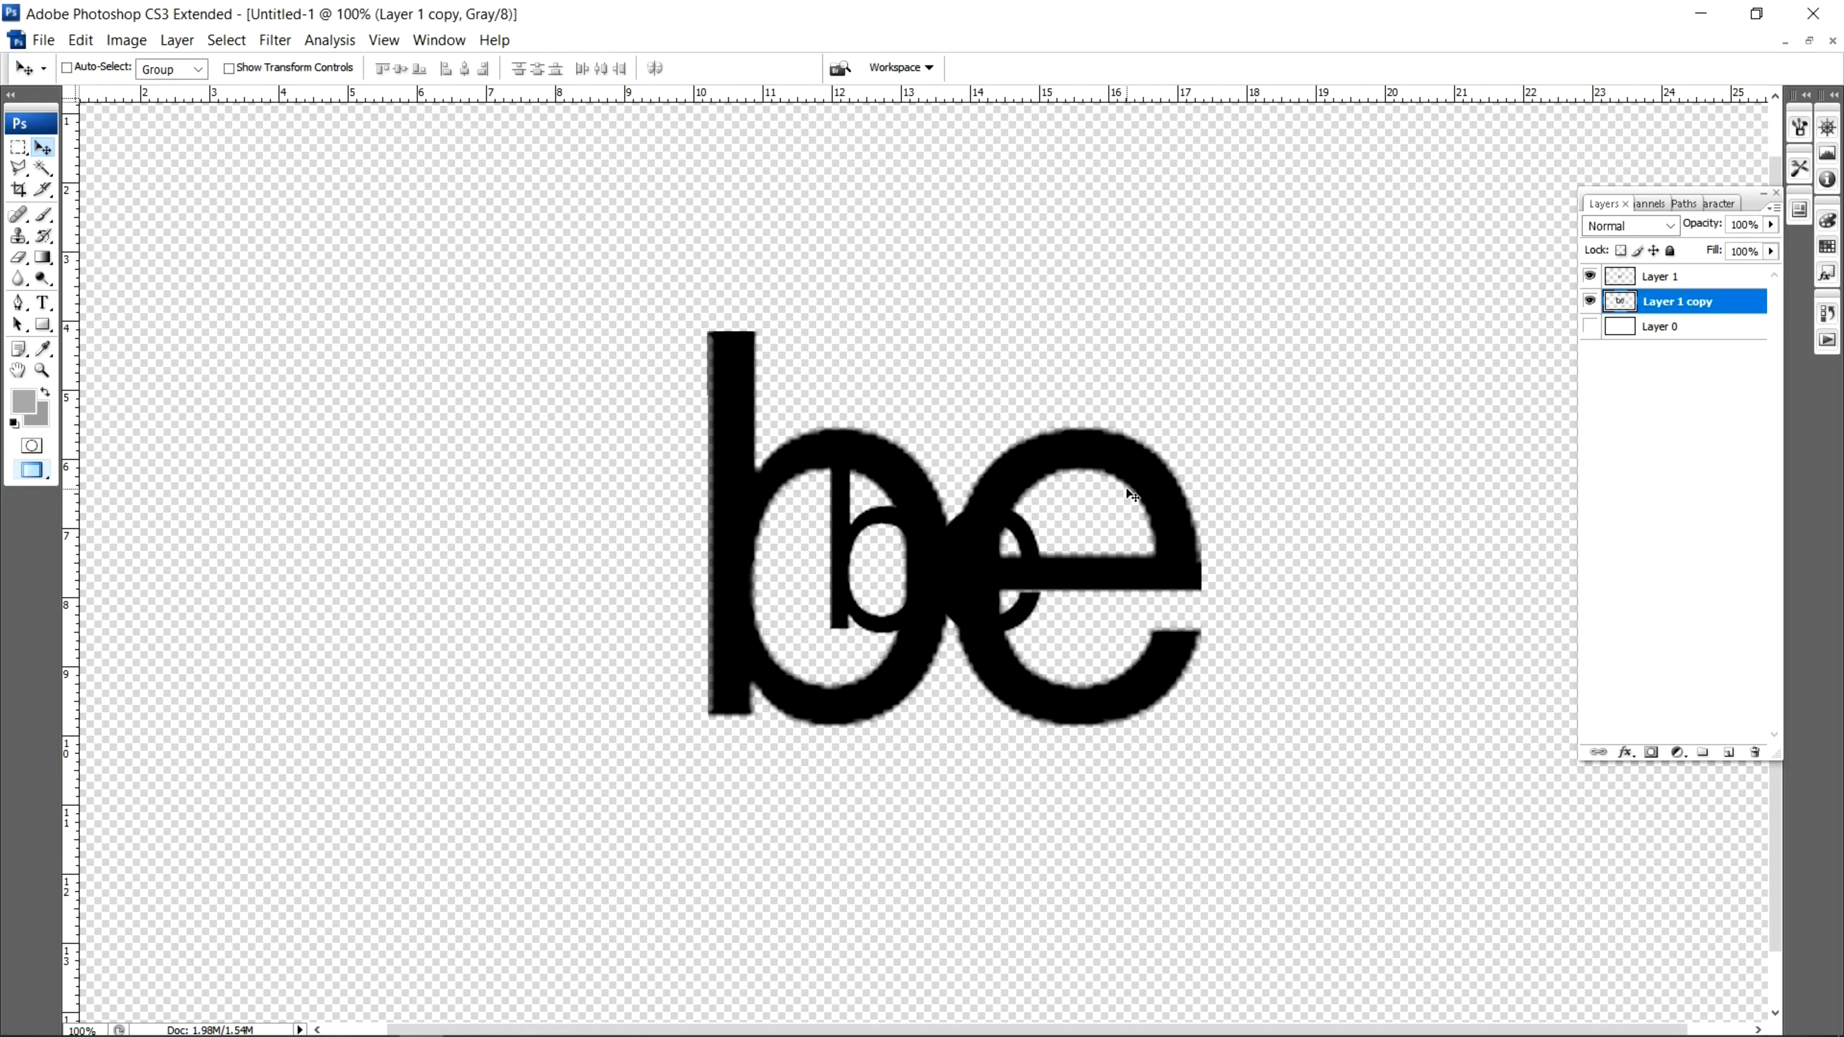
pyautogui.press('Left')
pyautogui.press('Left')
pyautogui.press('Left')
pyautogui.press('Left')
pyautogui.press('Left')
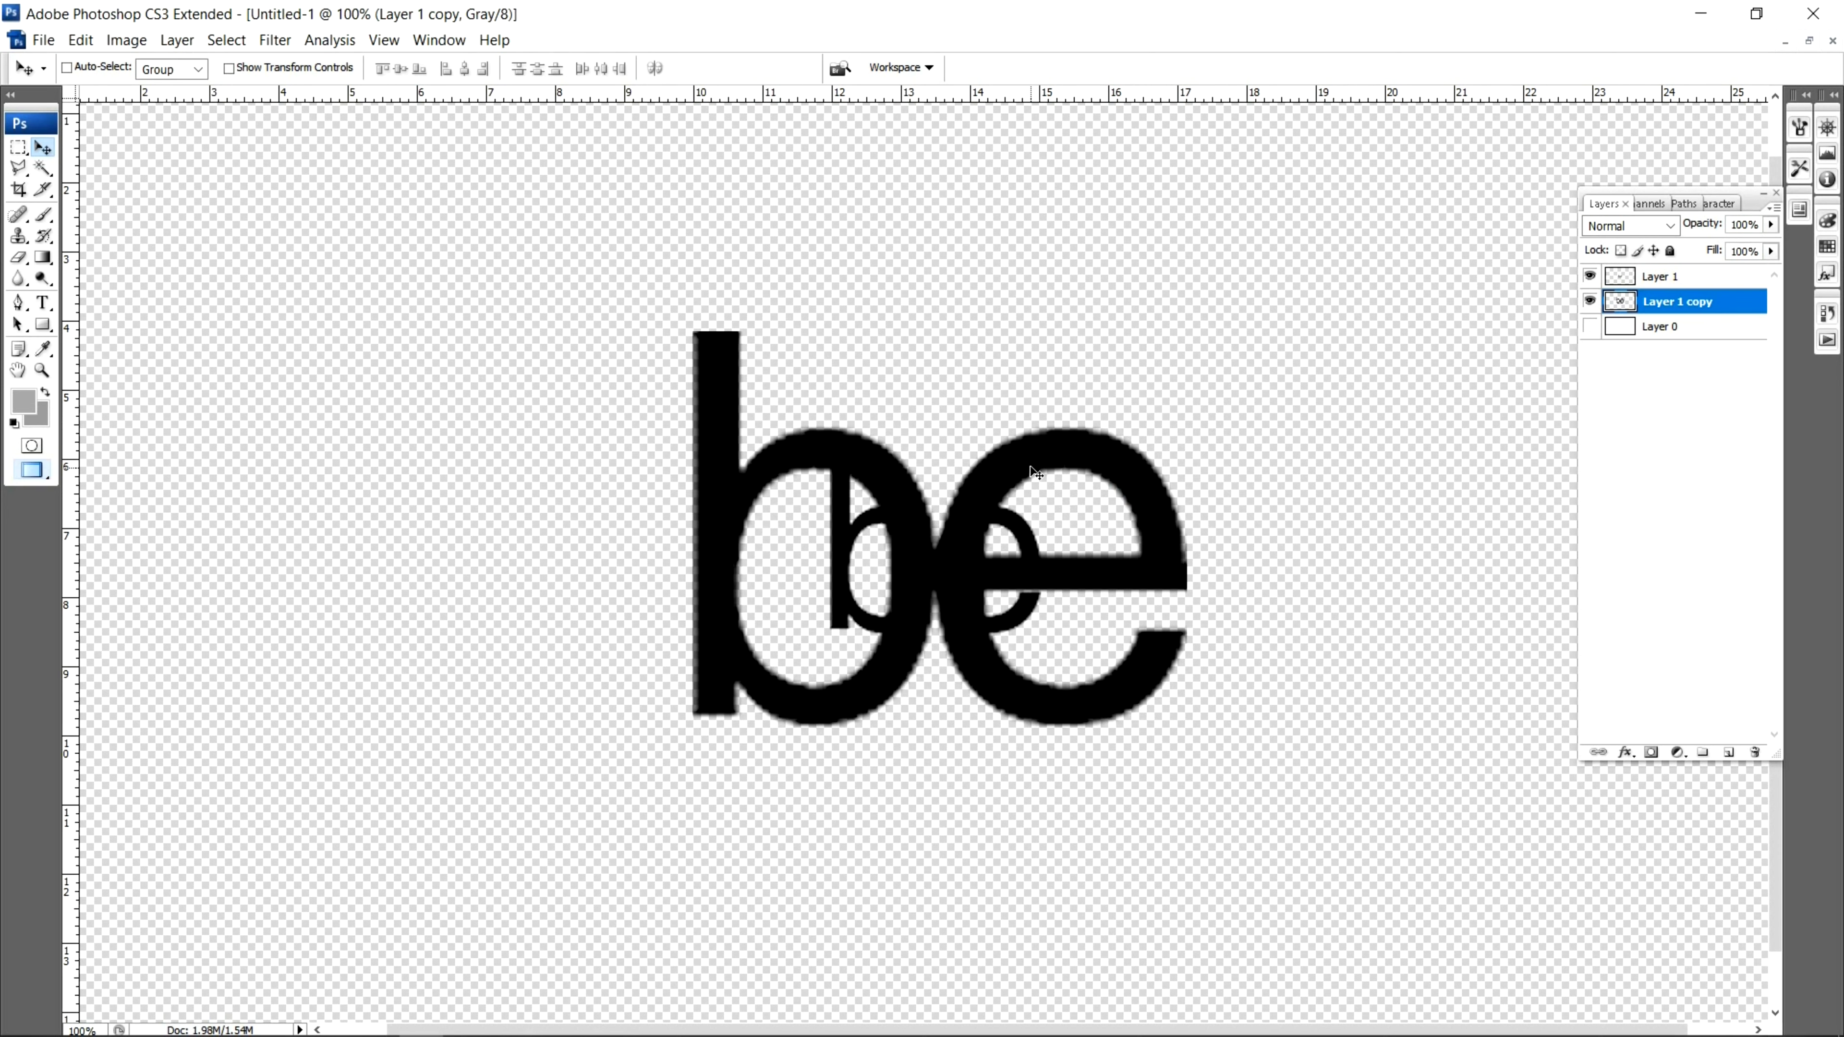
# - Apply Levels to Layer 1 copy with a target shadow color of K 80% sampled on the enlarged logo, without saving it as default
pyautogui.click(126, 40)
pyautogui.moveTo(290, 101)
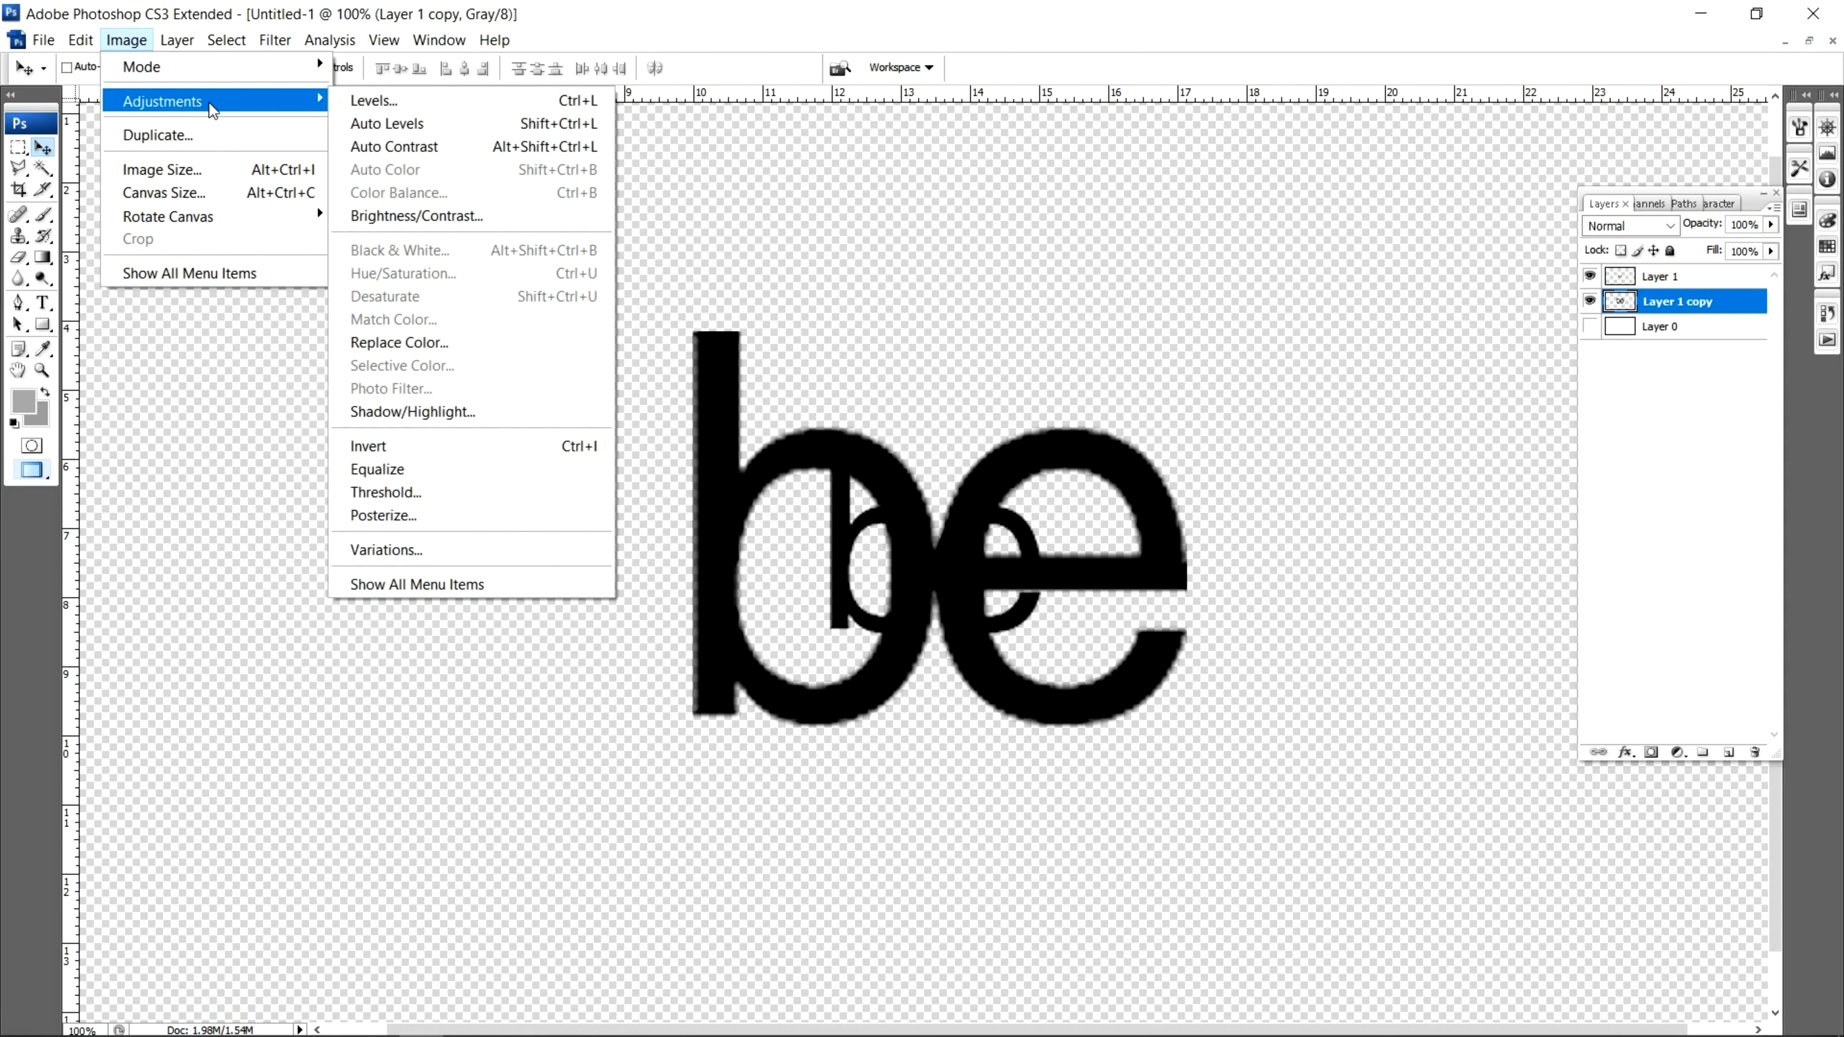
pyautogui.click(373, 102)
pyautogui.doubleClick(1506, 461)
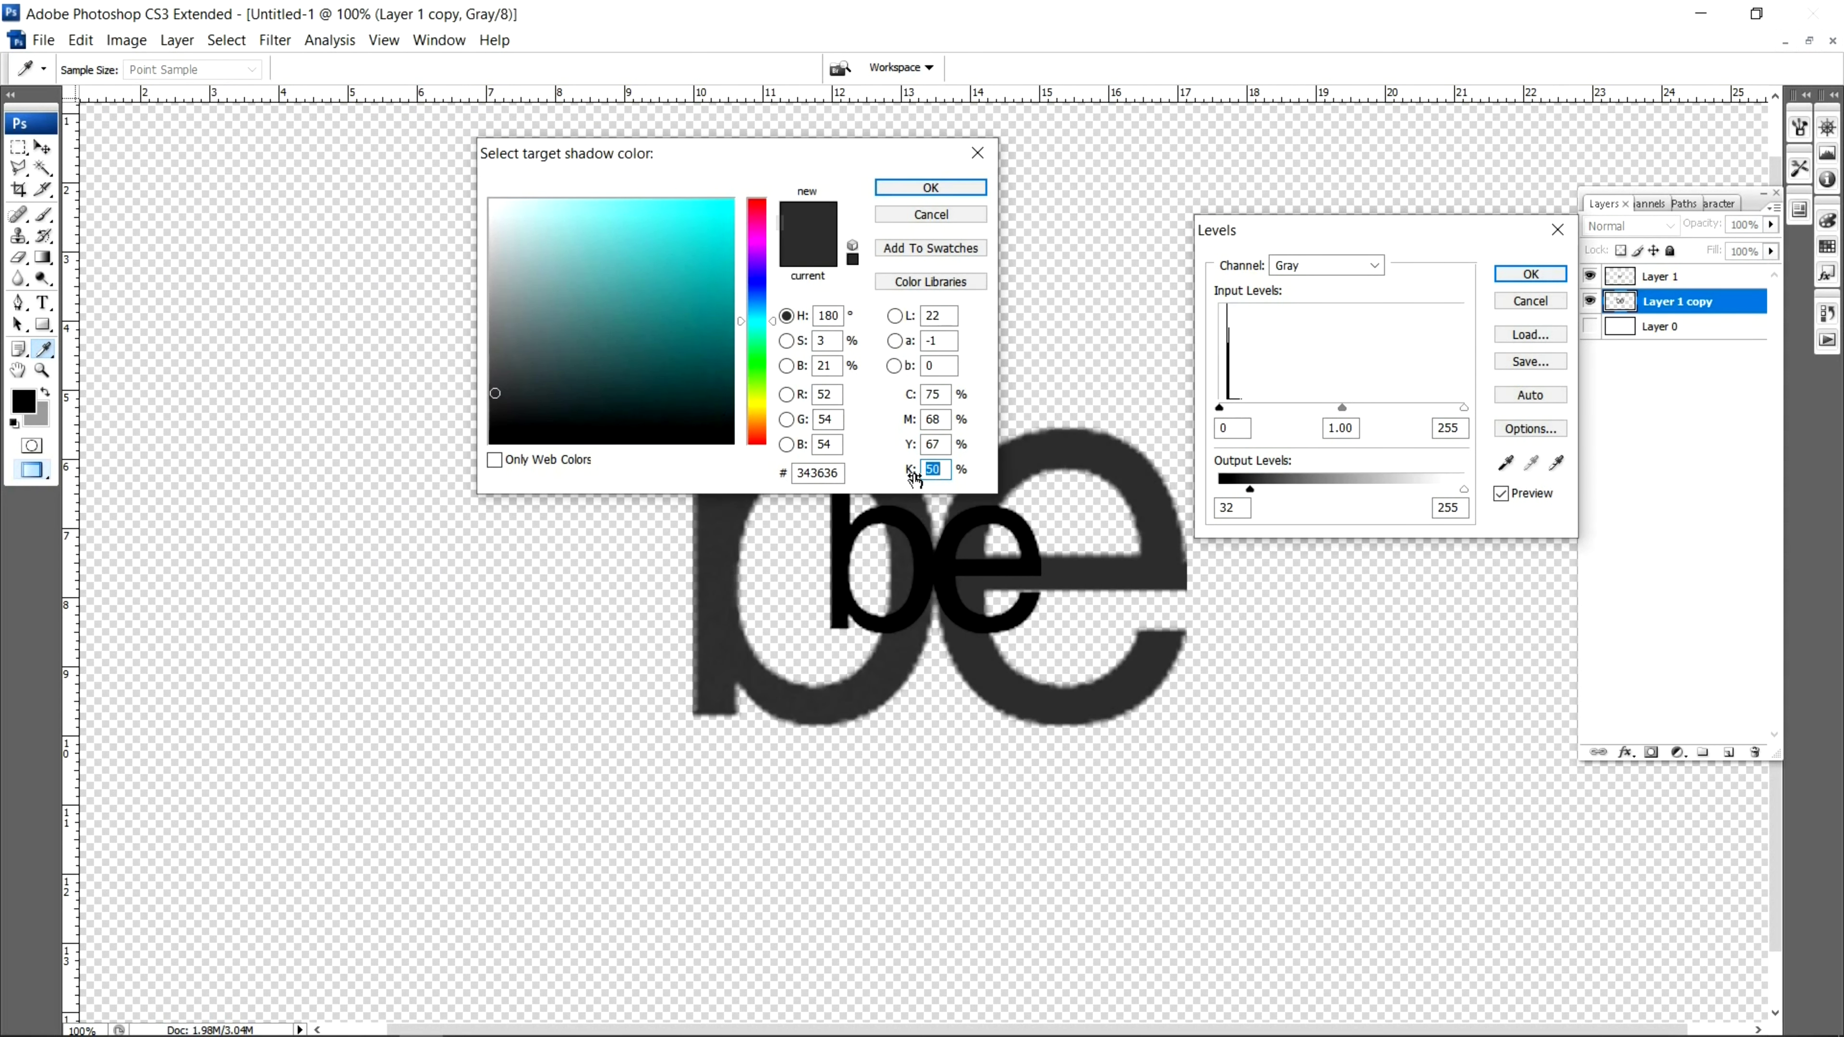
pyautogui.write('80')
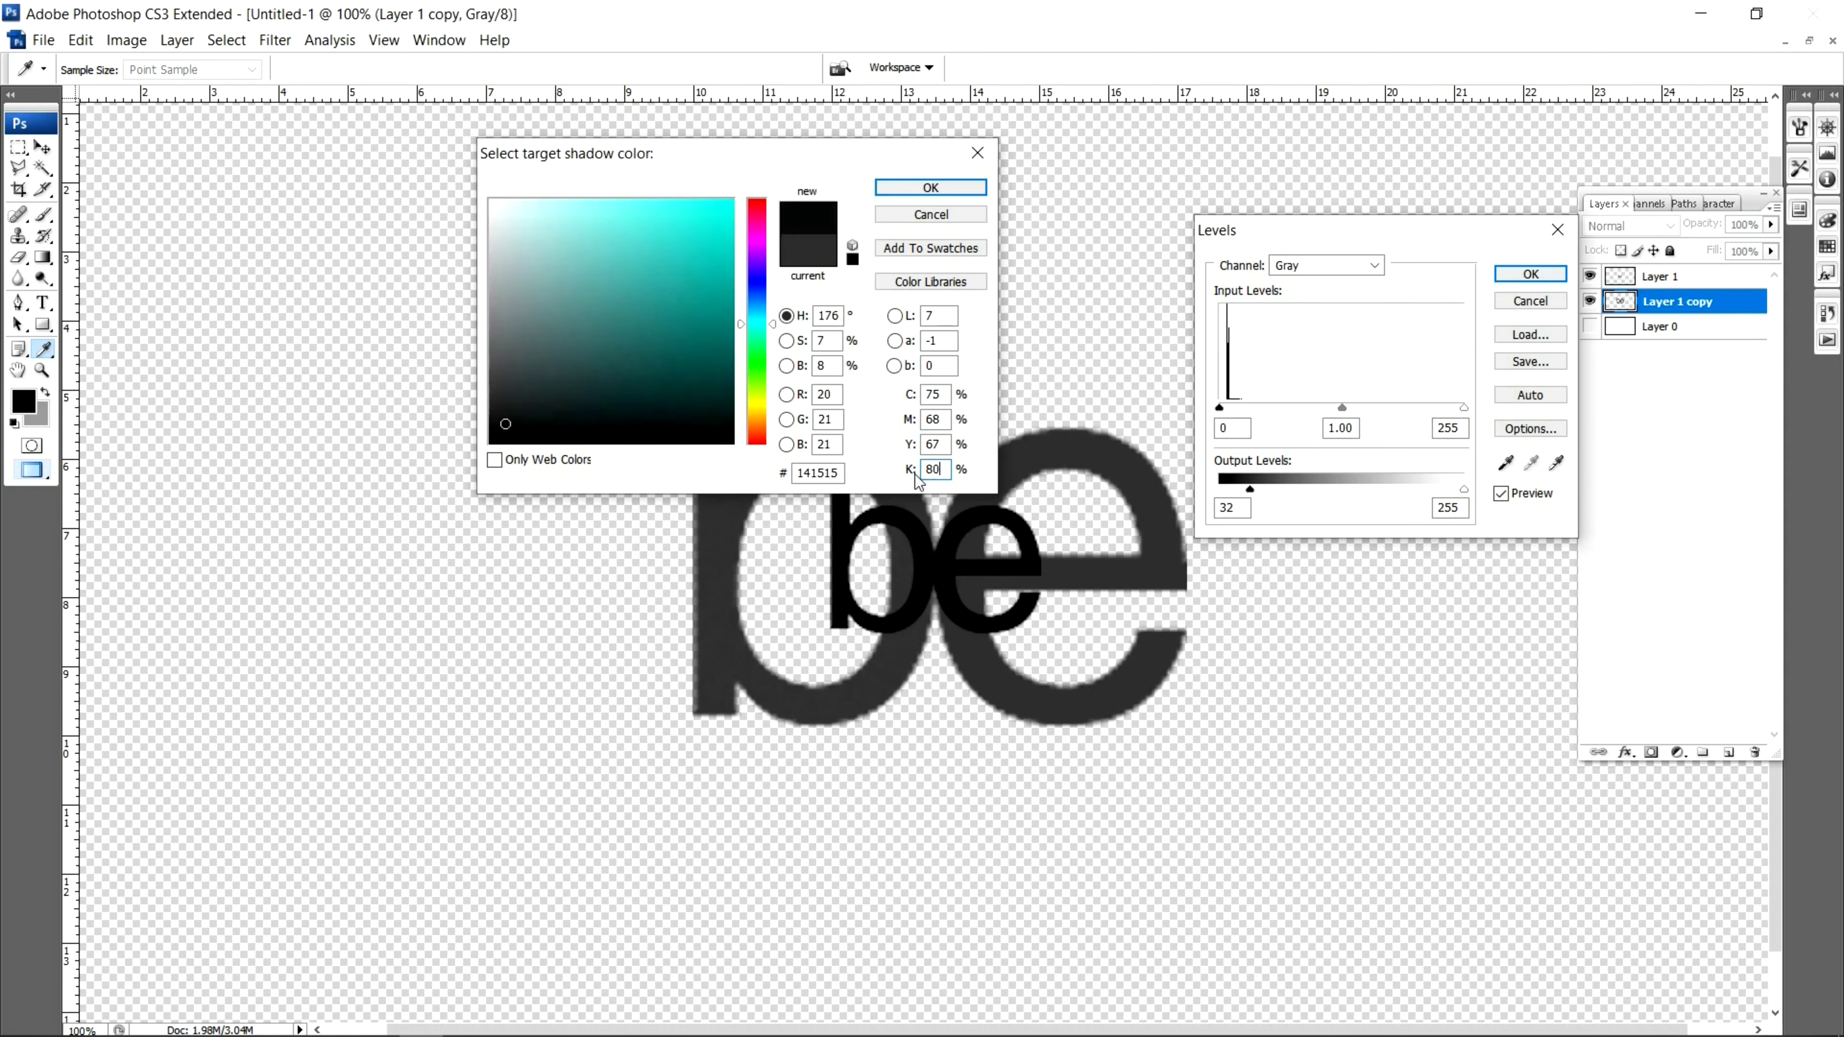
pyautogui.click(931, 188)
pyautogui.click(1012, 469)
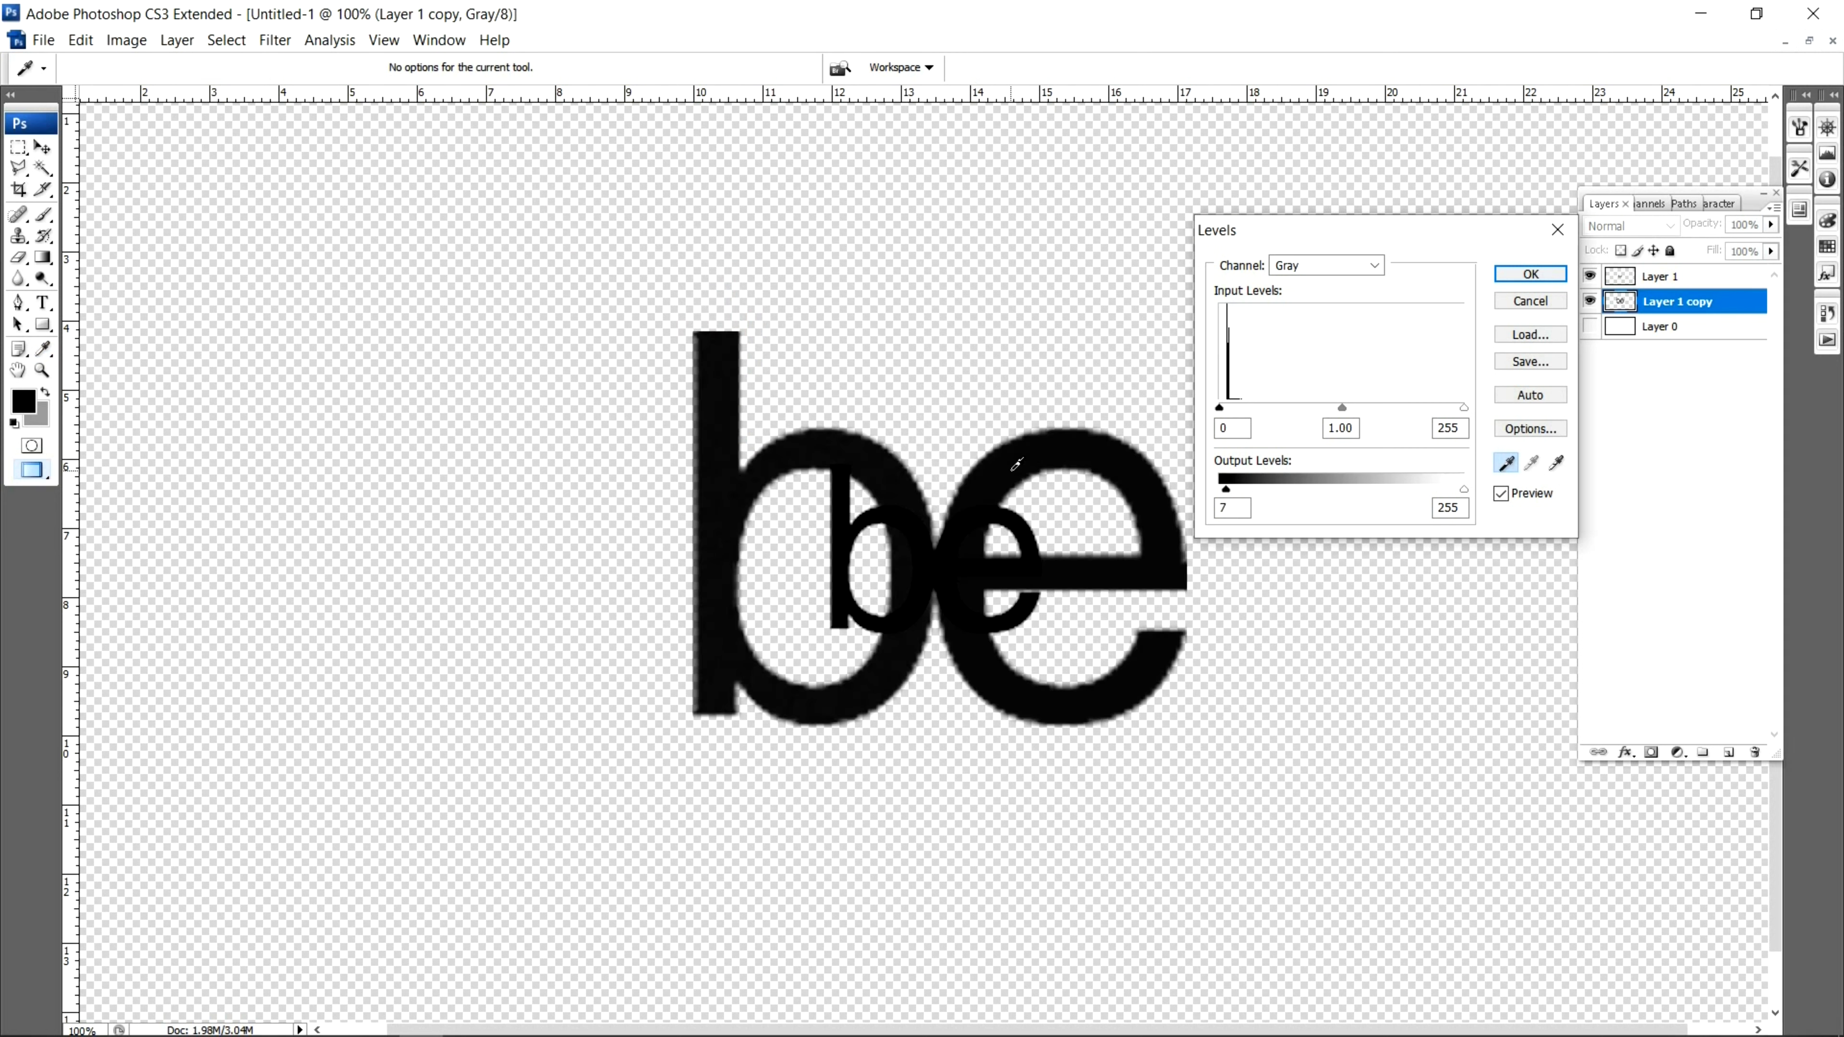
pyautogui.click(1530, 275)
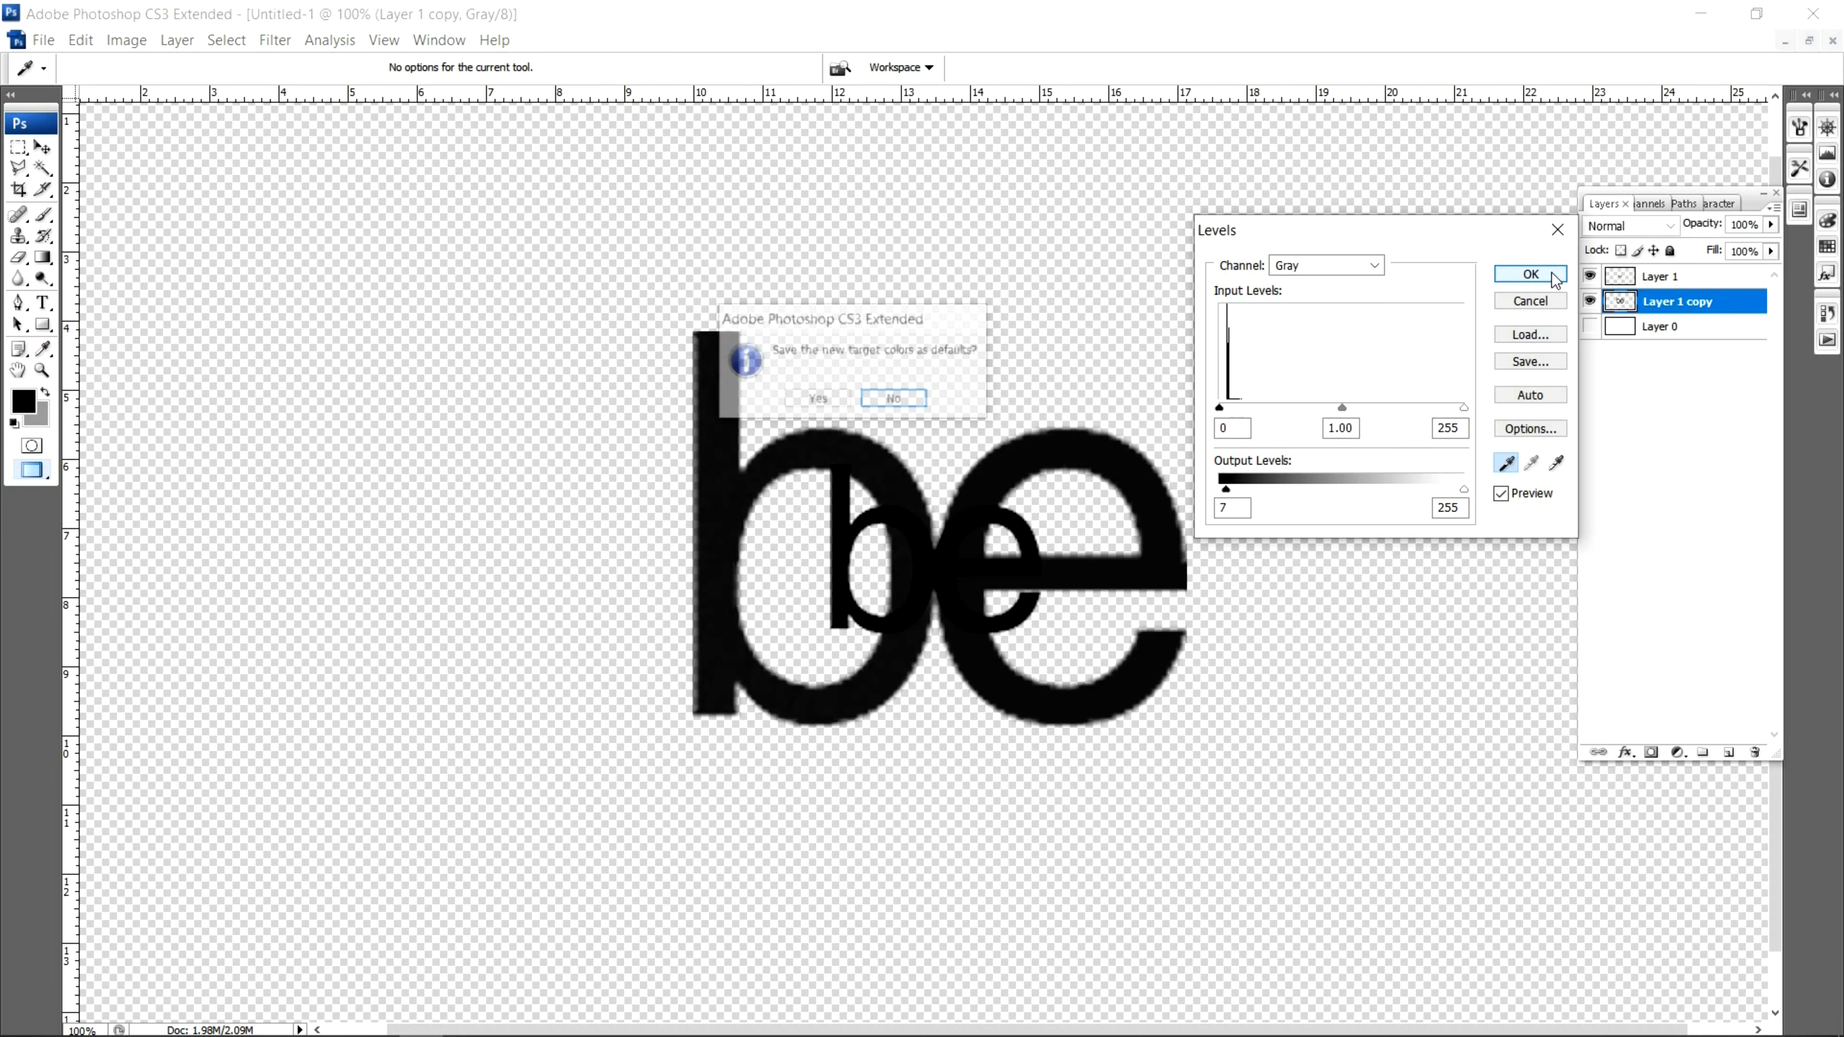
pyautogui.click(895, 400)
pyautogui.press('v')
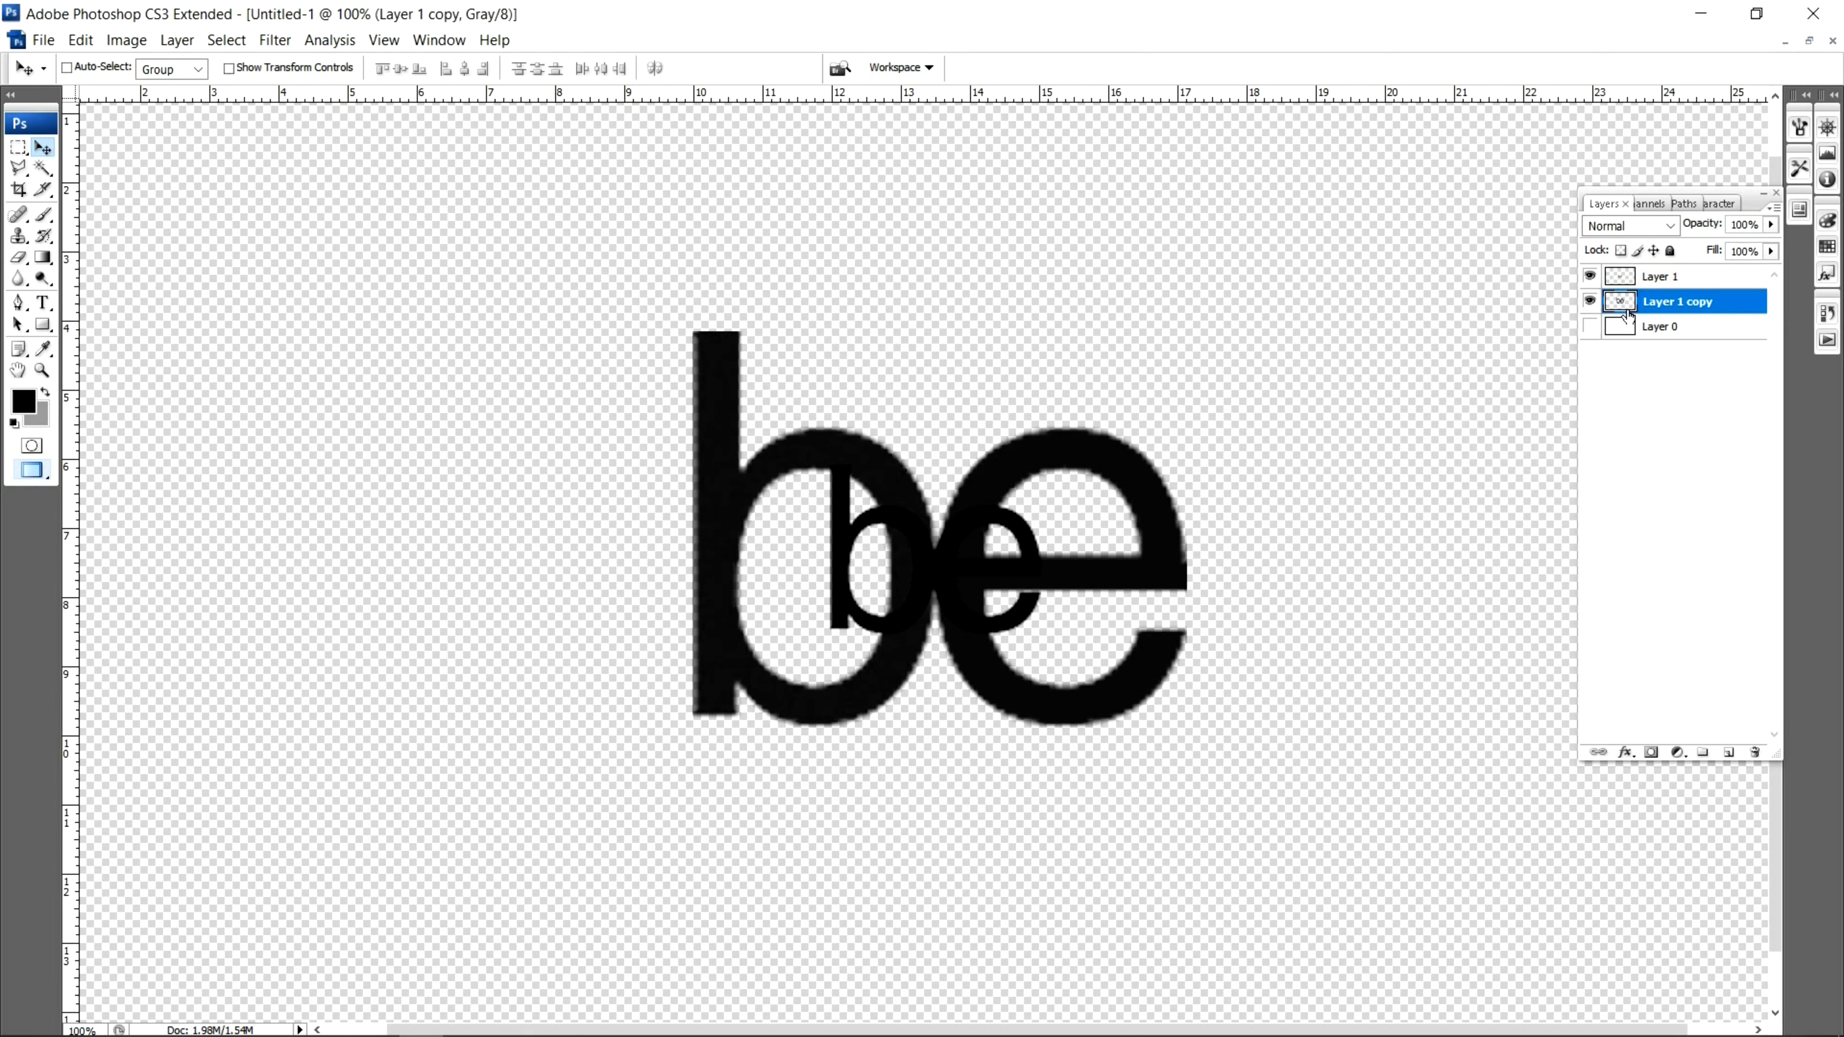
# - Duplicate Layer 1 copy and place the duplicate directly beneath it in the layer order
pyautogui.moveTo(1625, 311); pyautogui.dragTo(1728, 752)
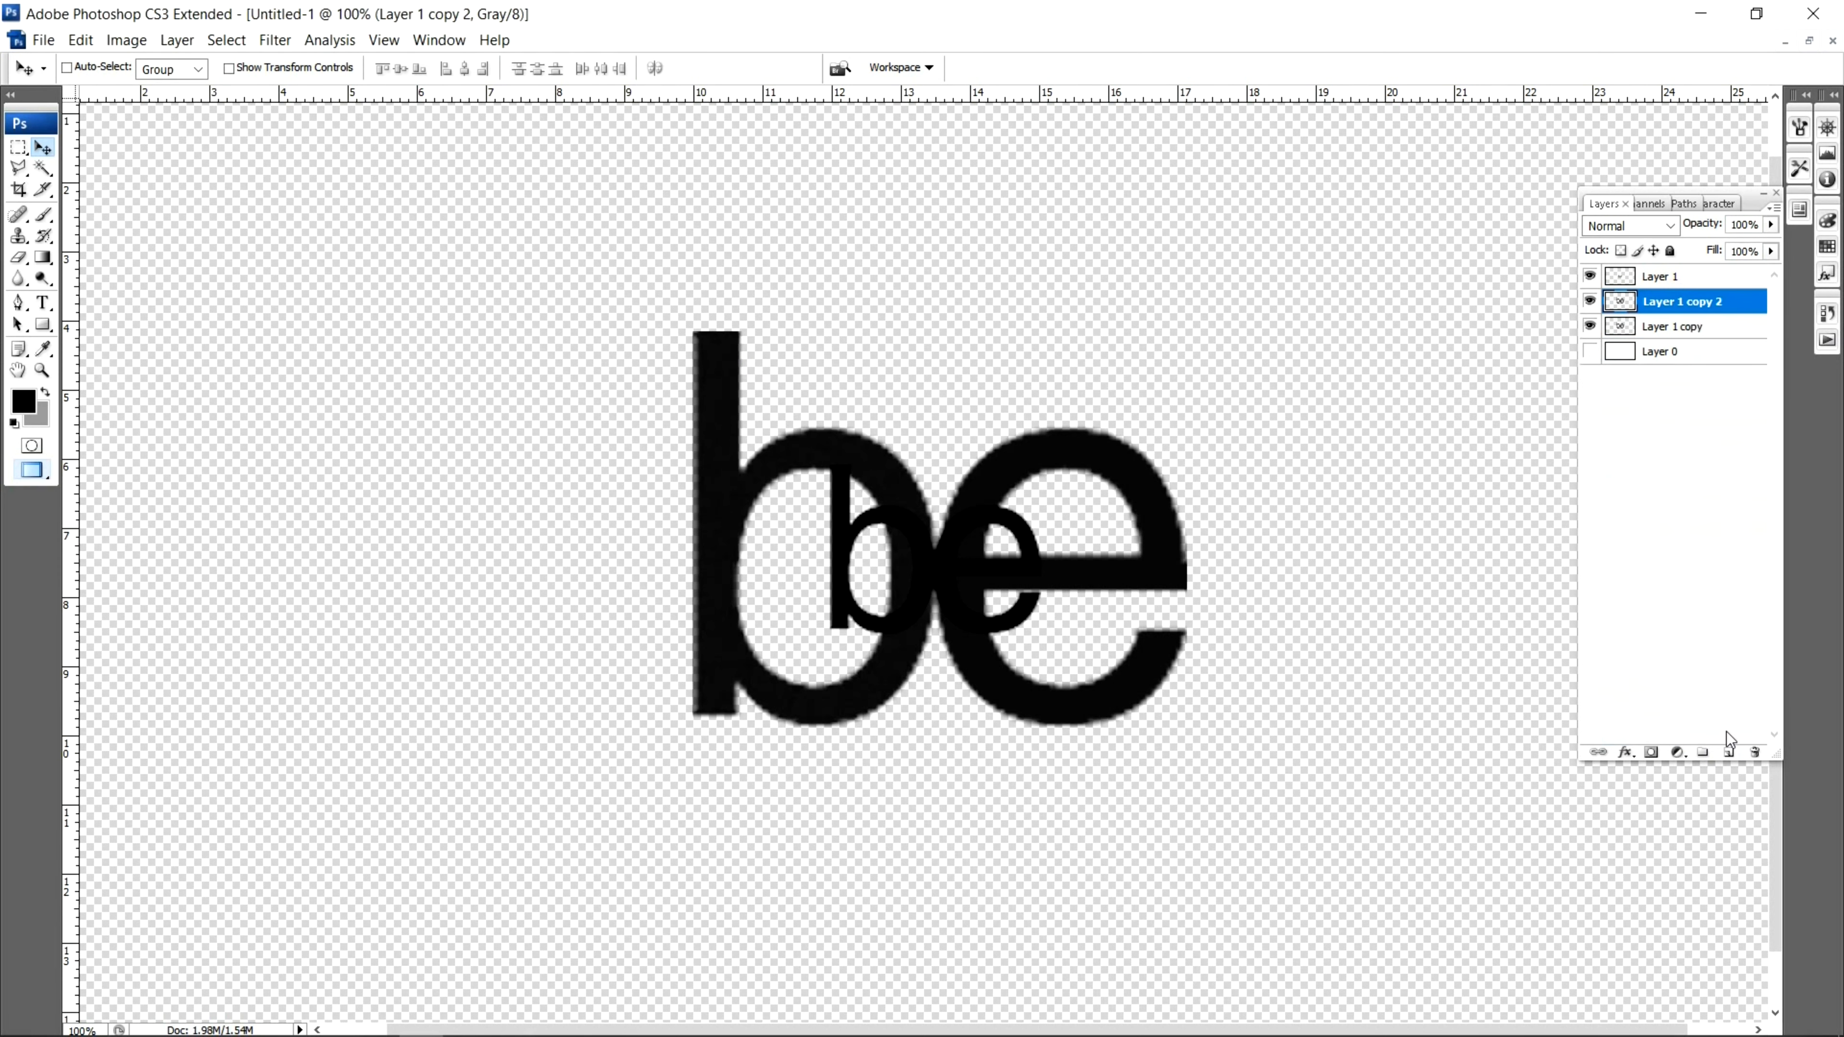
pyautogui.moveTo(1618, 311); pyautogui.dragTo(1630, 330)
# - Scale the logo on Layer 1 copy 2 proportionally to about 207% and center it around the smaller logos
pyautogui.hotkey('ctrl', '-')
pyautogui.hotkey('ctrl', '-')
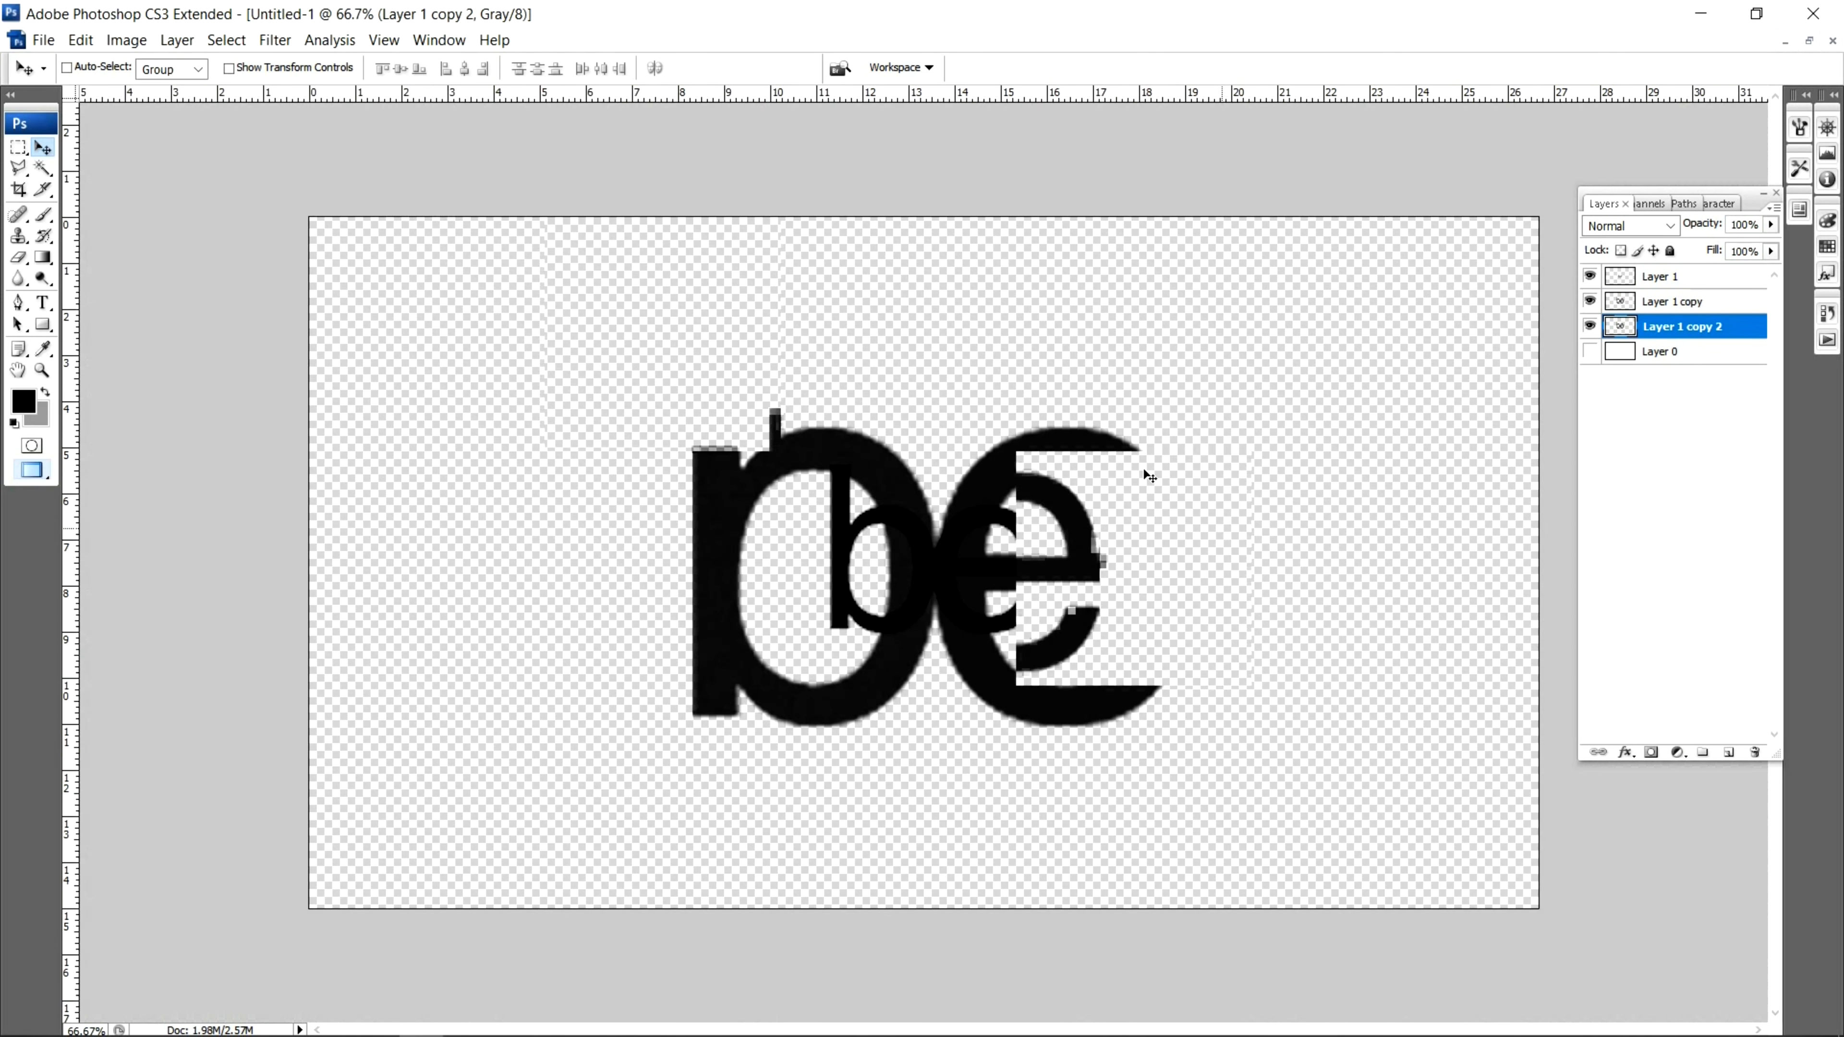
pyautogui.click(79, 40)
pyautogui.moveTo(196, 483)
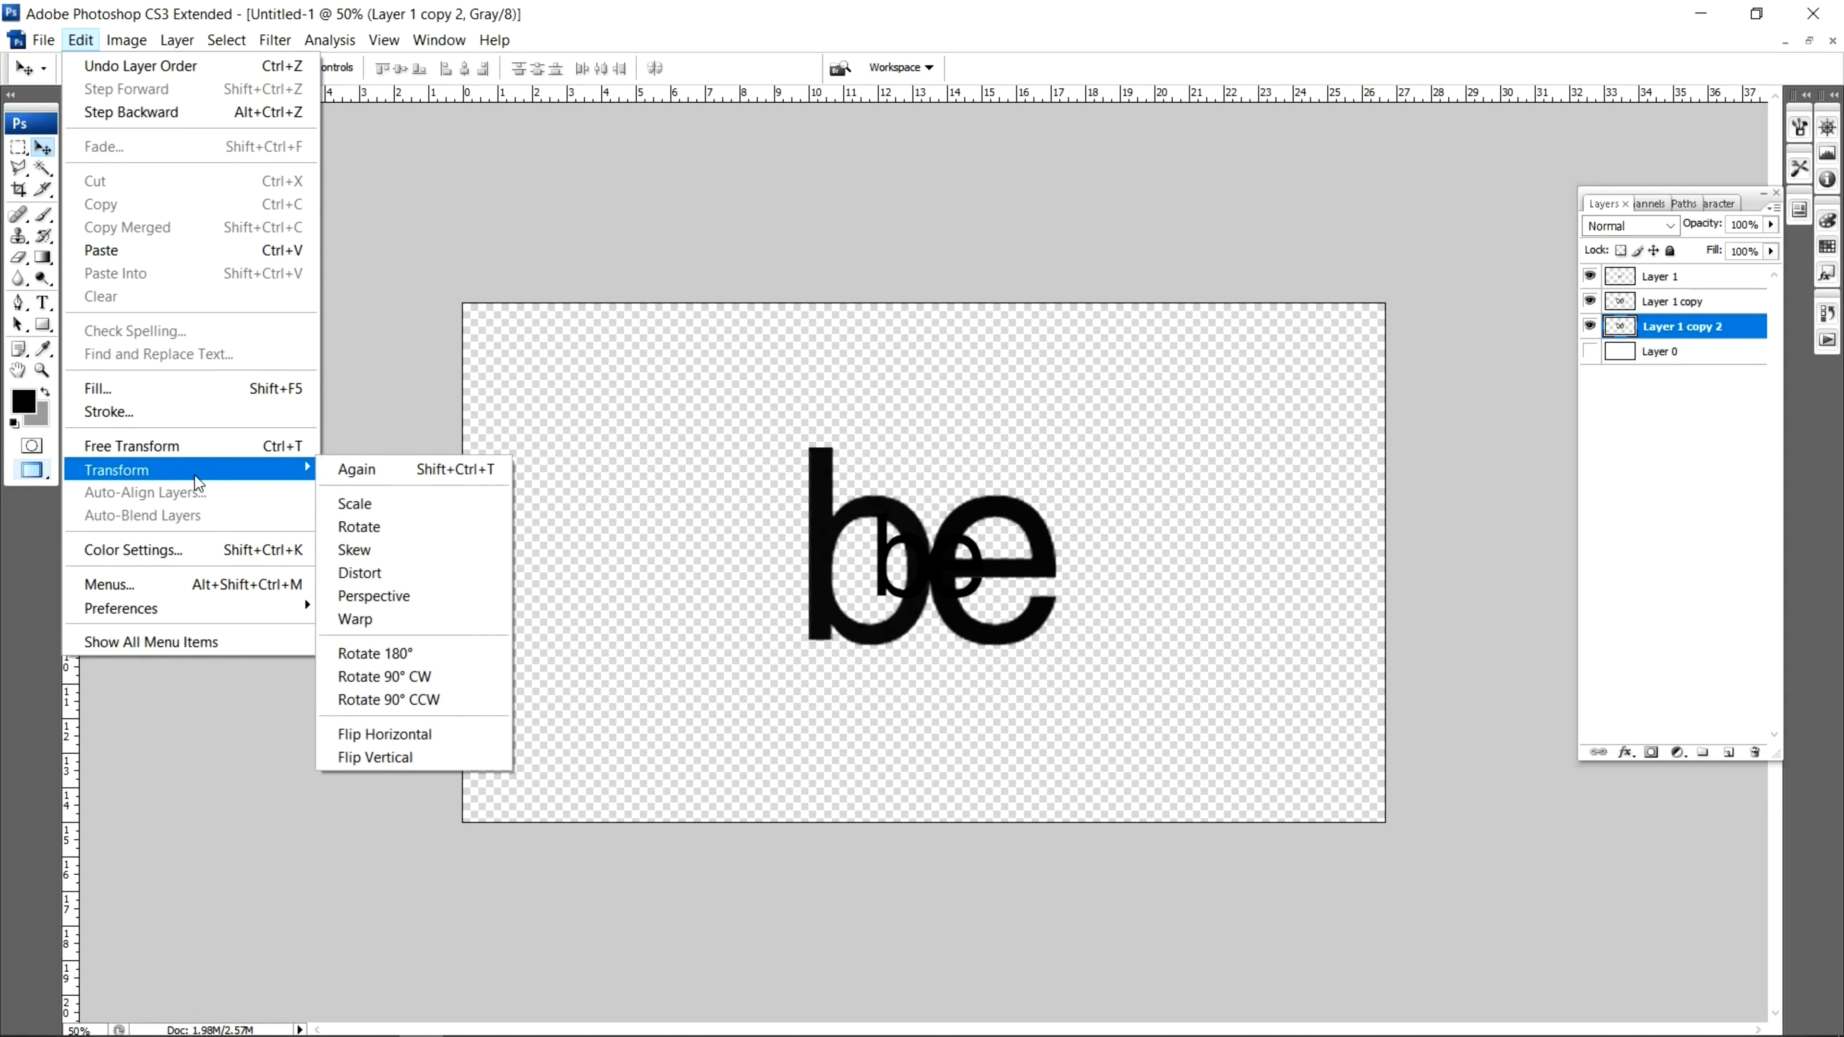
pyautogui.click(363, 503)
pyautogui.moveTo(805, 446); pyautogui.dragTo(656, 325)
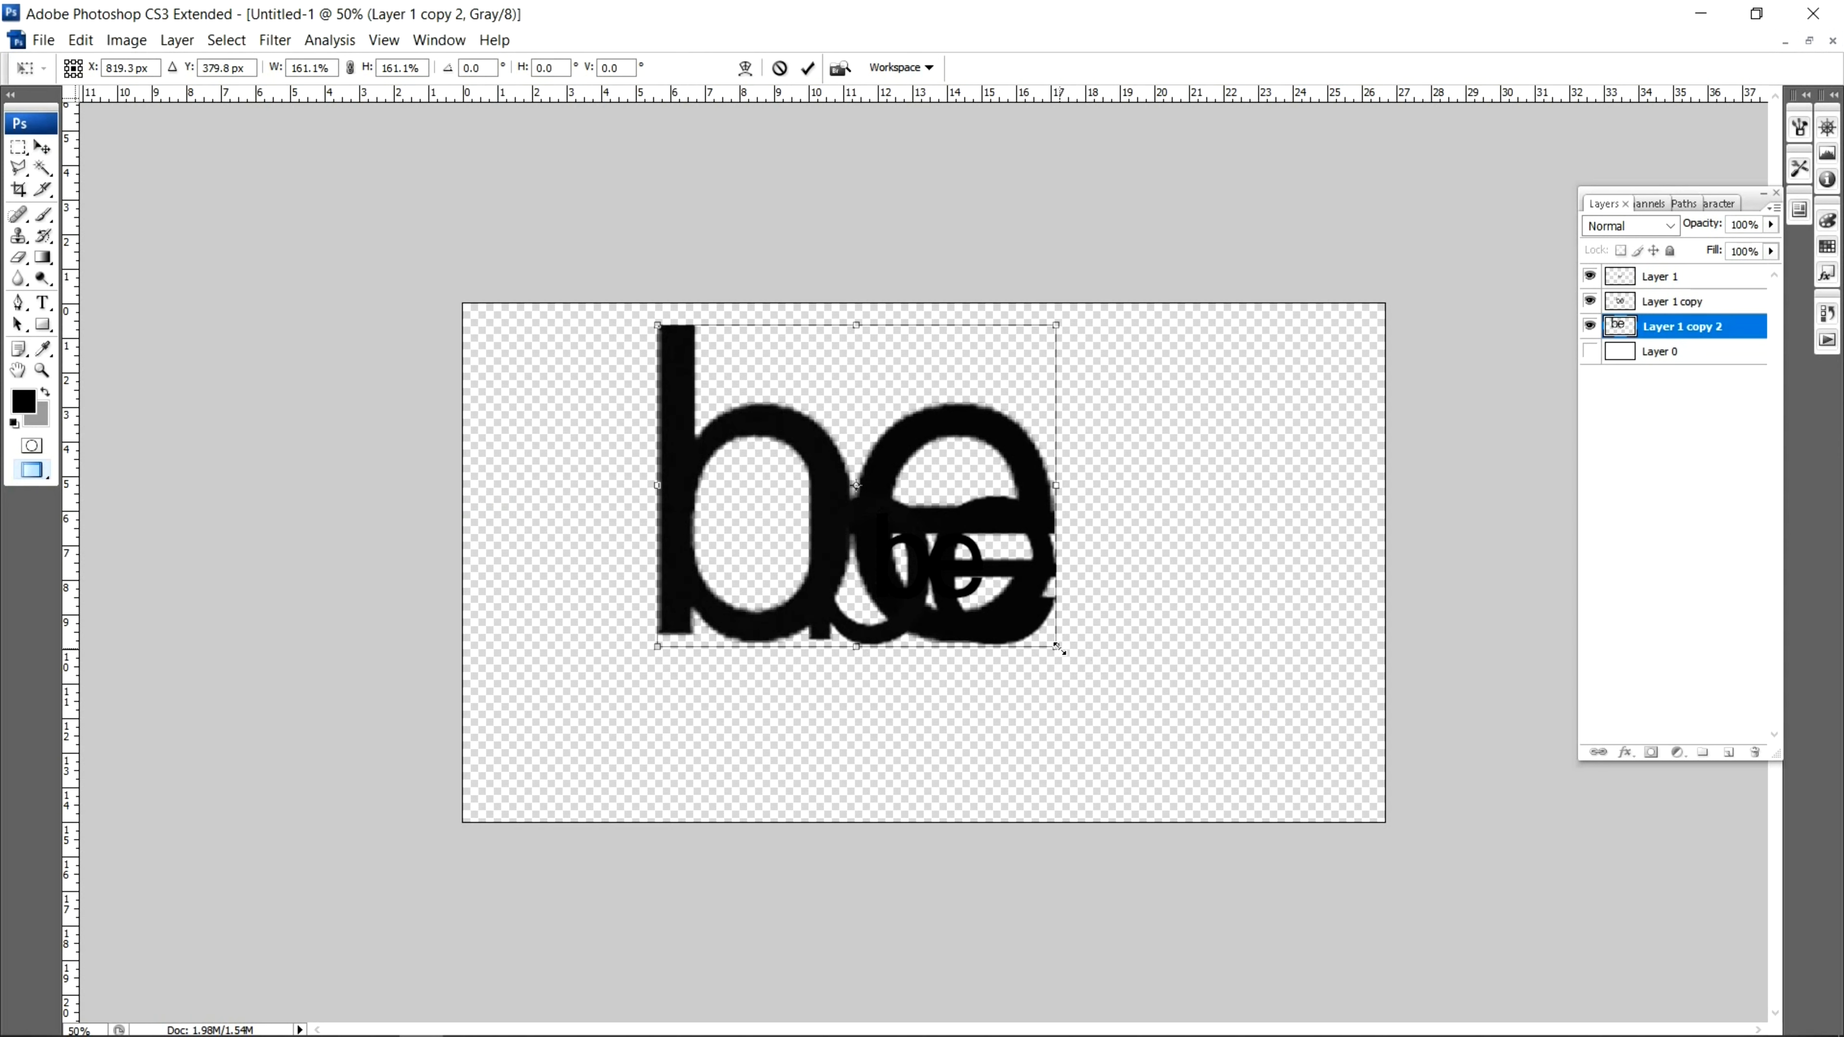
pyautogui.moveTo(1136, 719); pyautogui.dragTo(1168, 737)
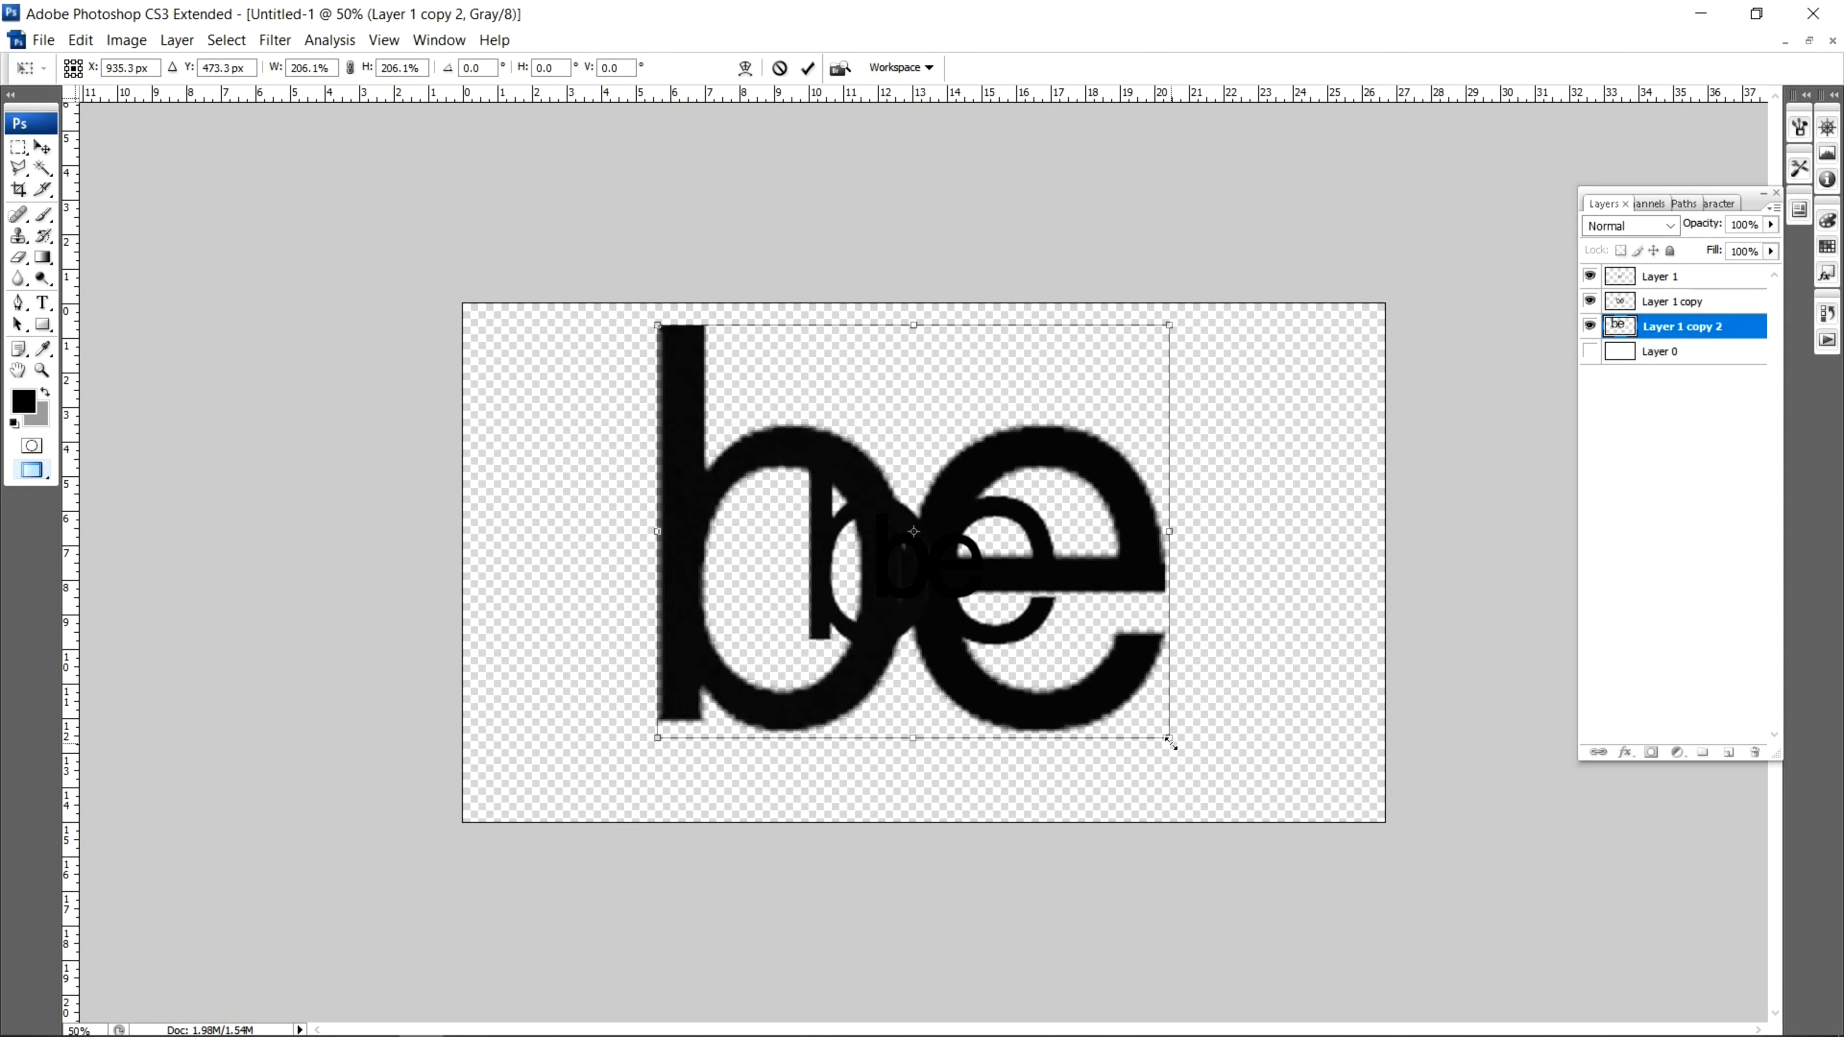
pyautogui.moveTo(919, 586); pyautogui.dragTo(942, 602)
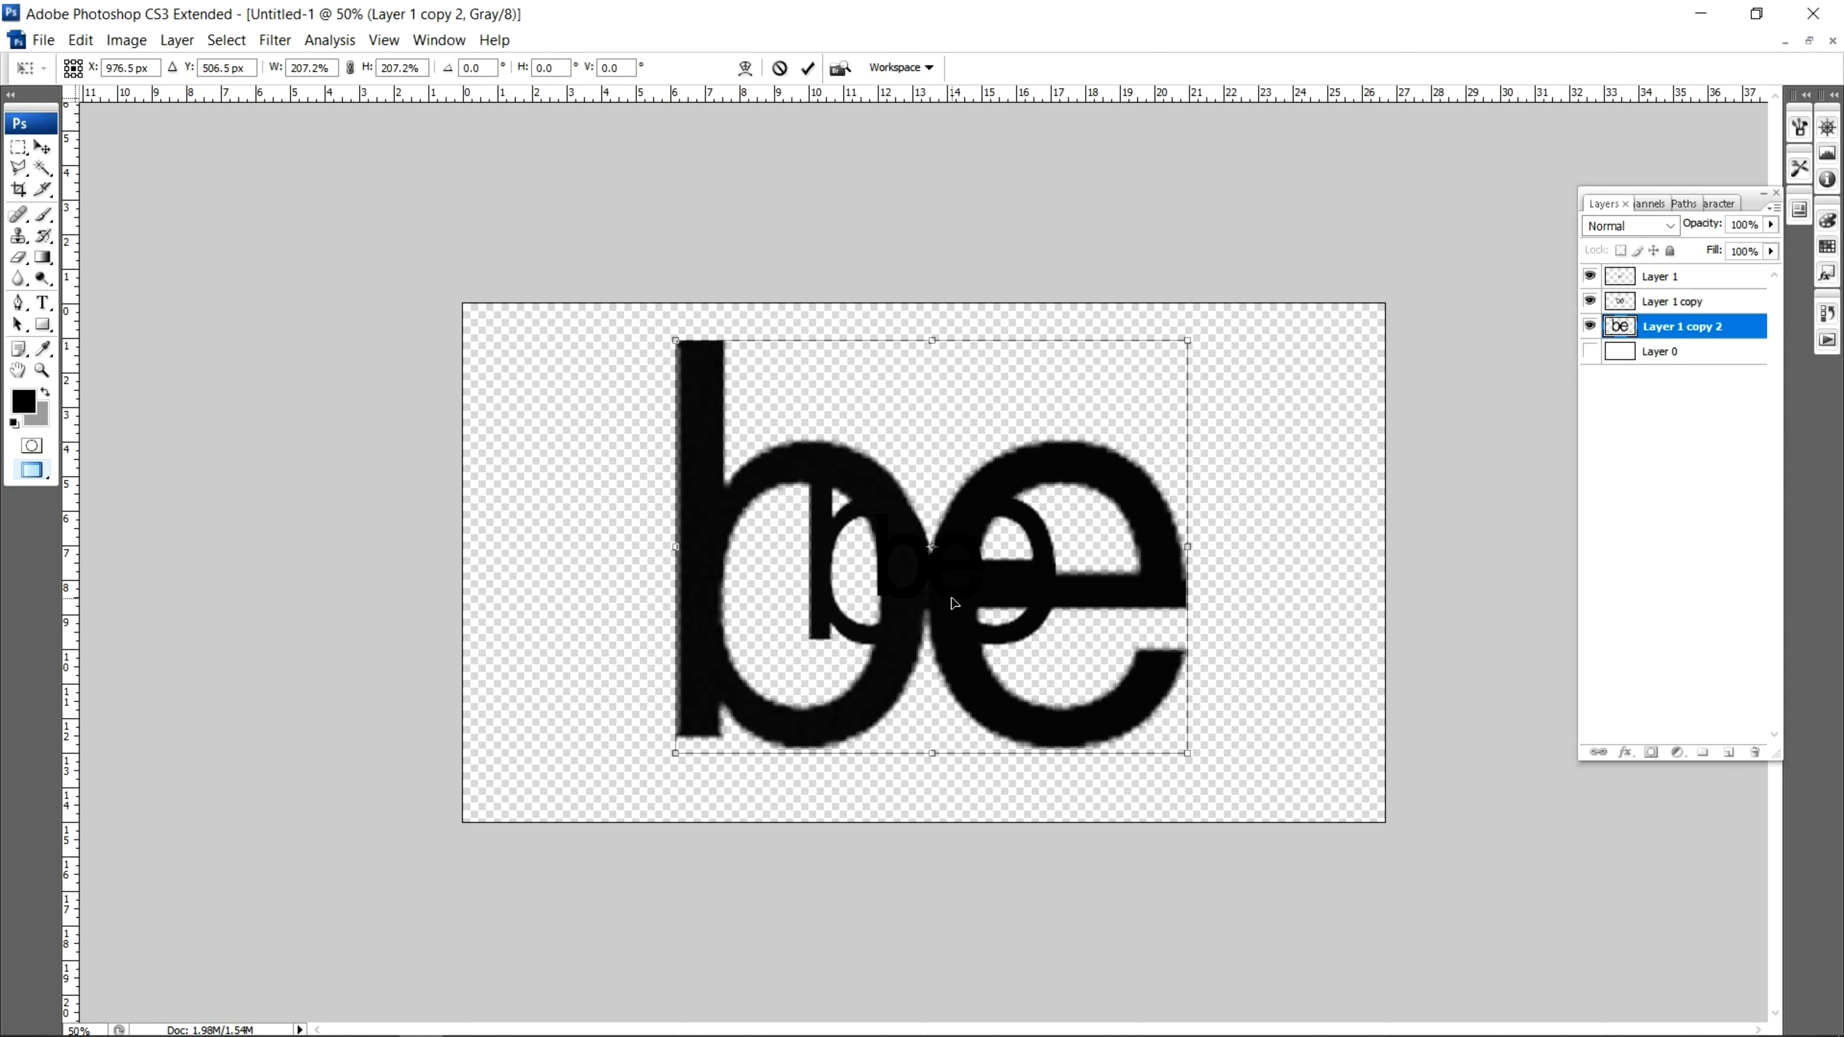
pyautogui.press('Return')
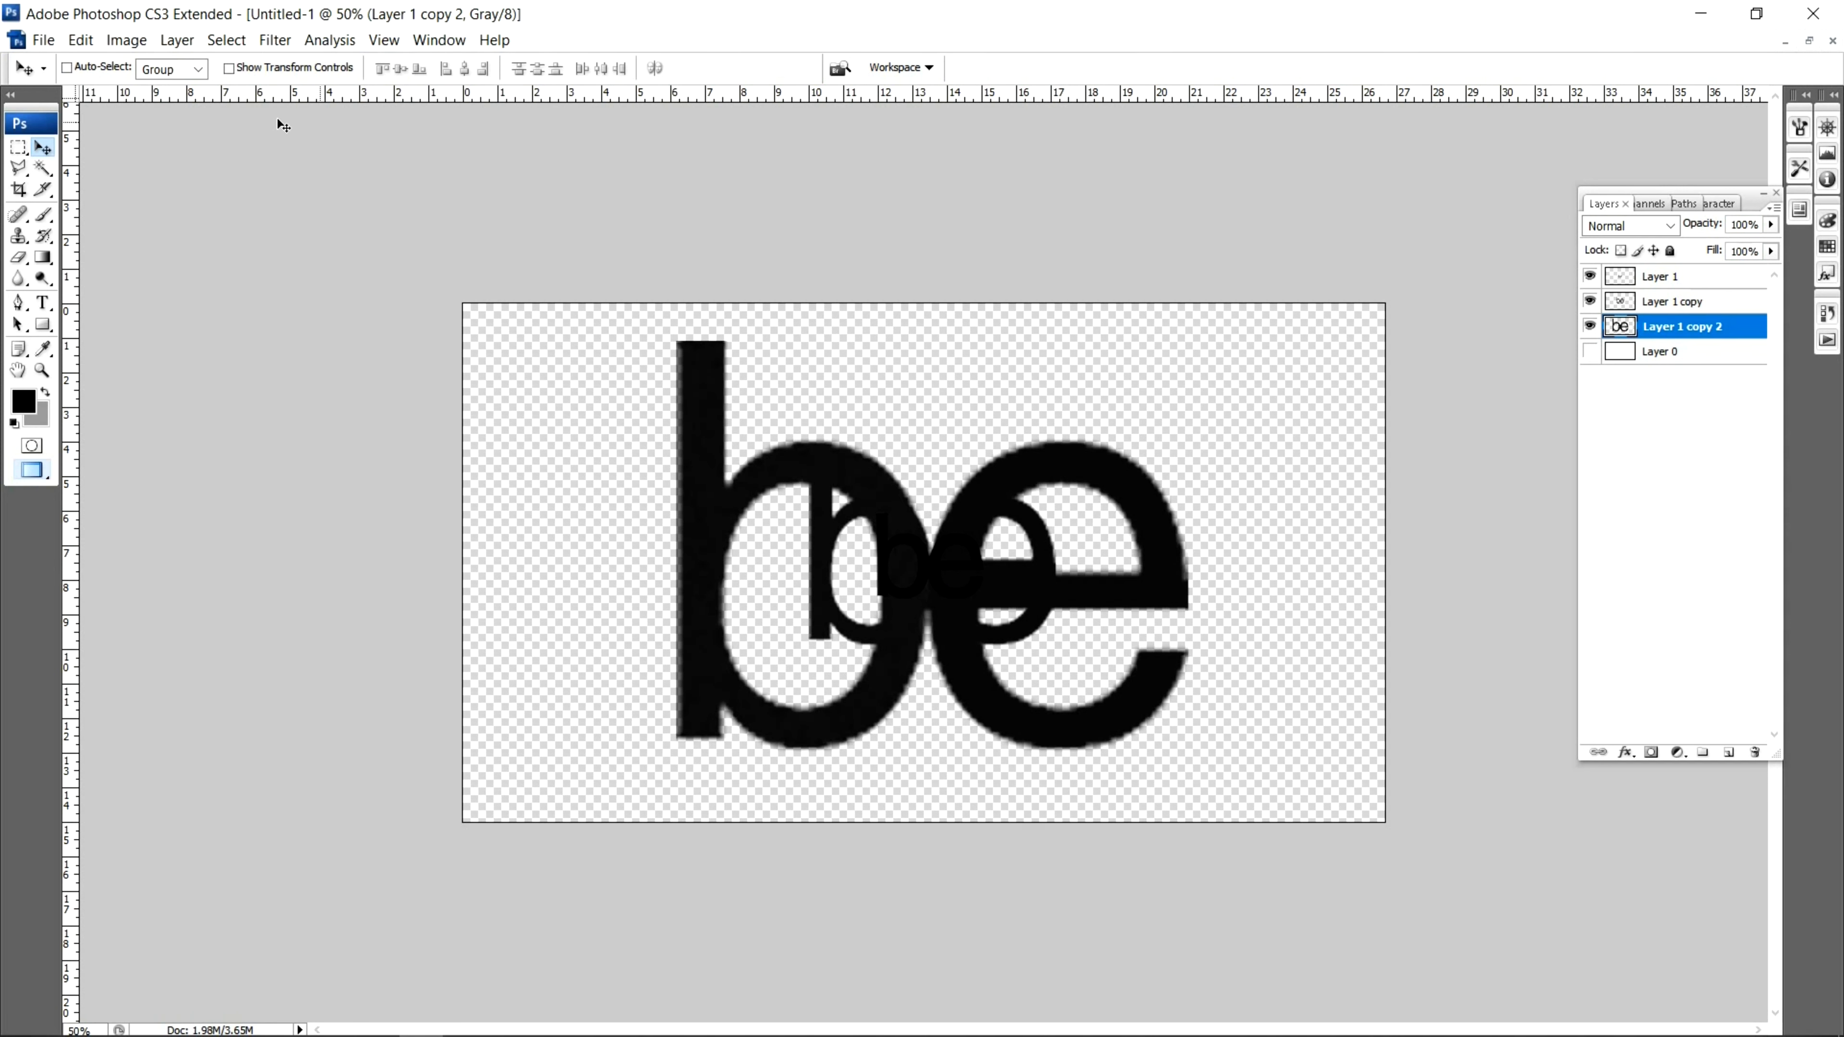
# - Apply Levels to Layer 1 copy 2 with a target shadow color of K 60% sampled on its logo, without saving it as default
pyautogui.click(128, 41)
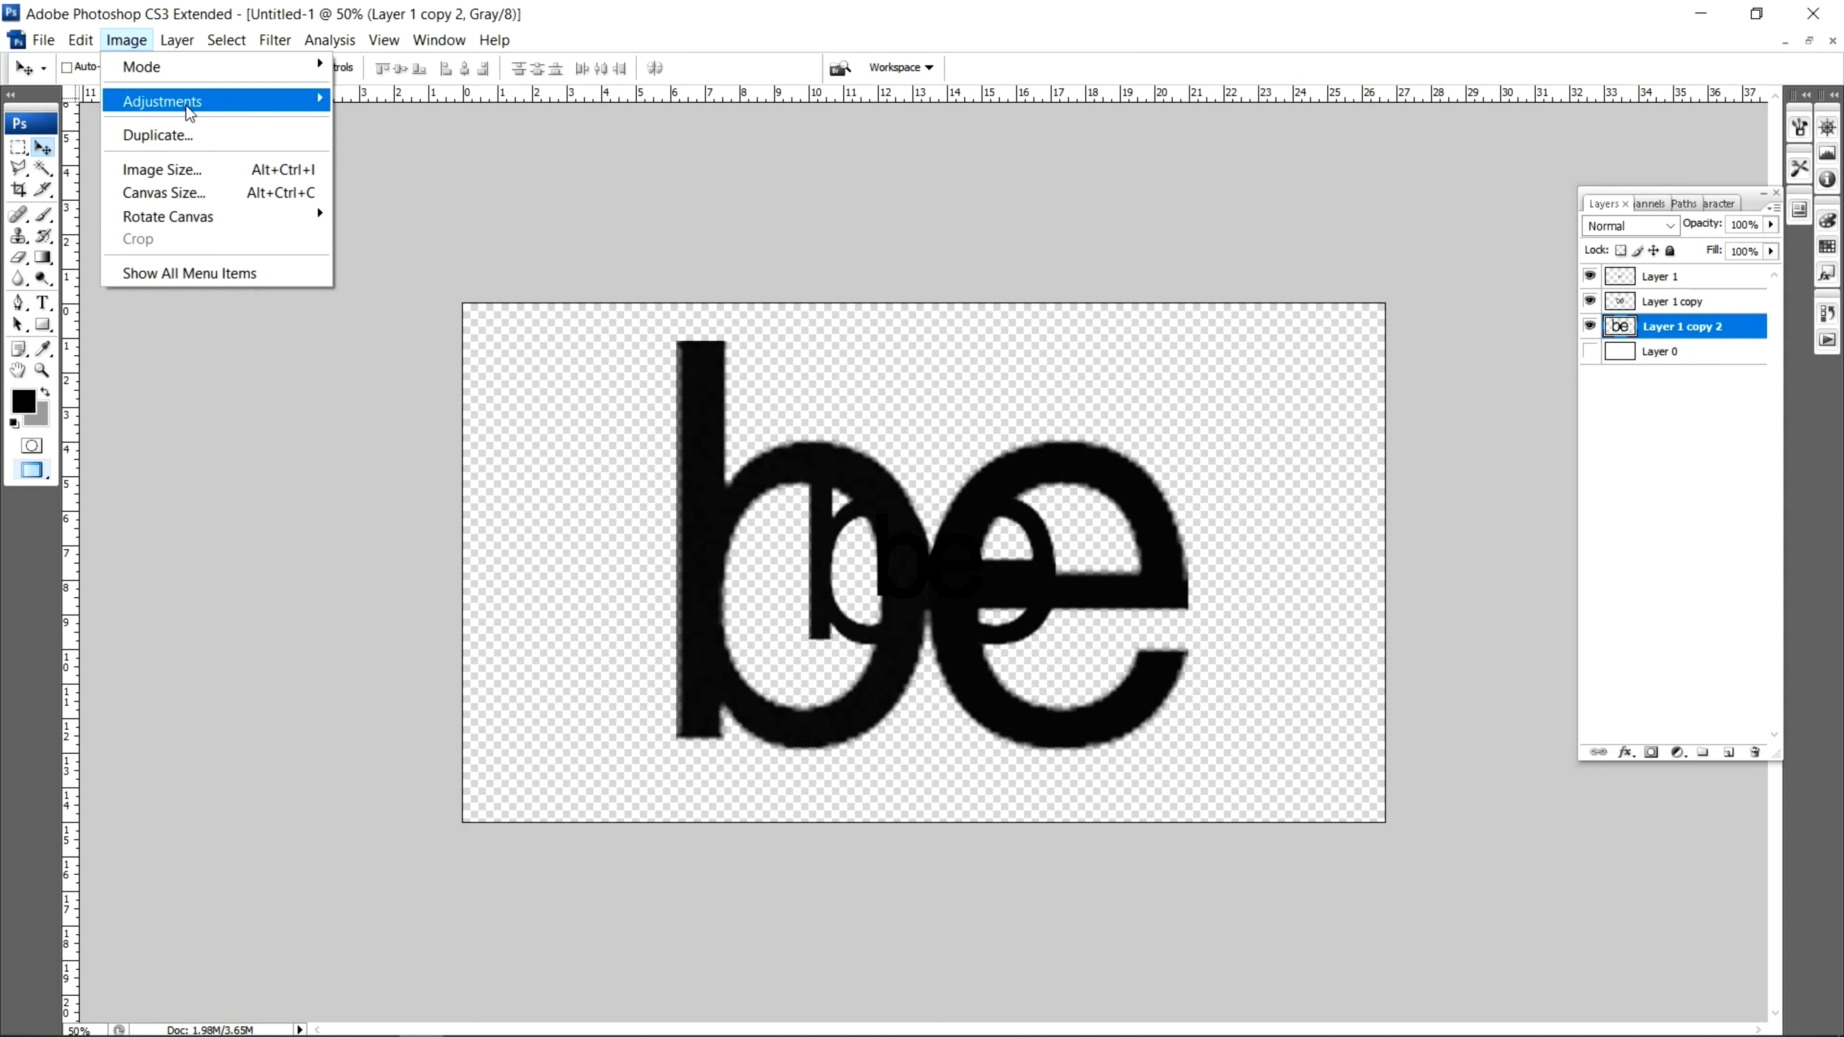
pyautogui.moveTo(182, 101)
pyautogui.click(365, 102)
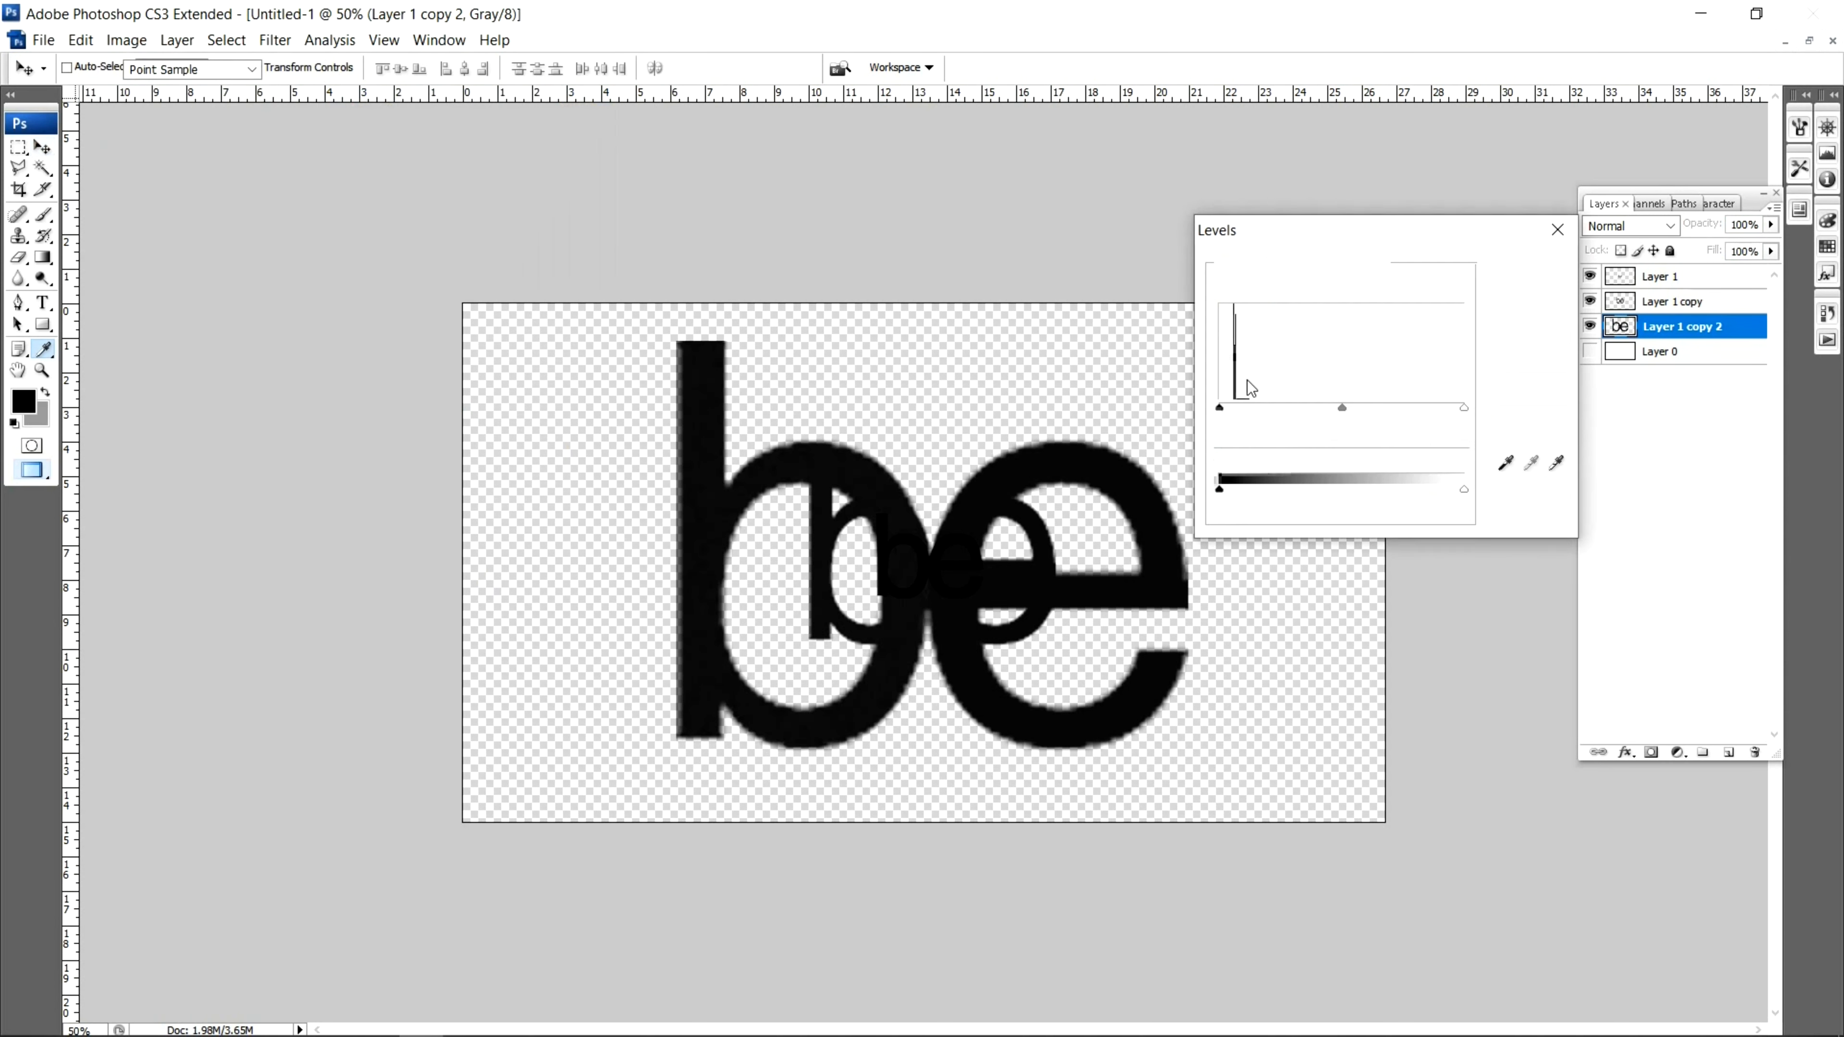
pyautogui.doubleClick(1509, 468)
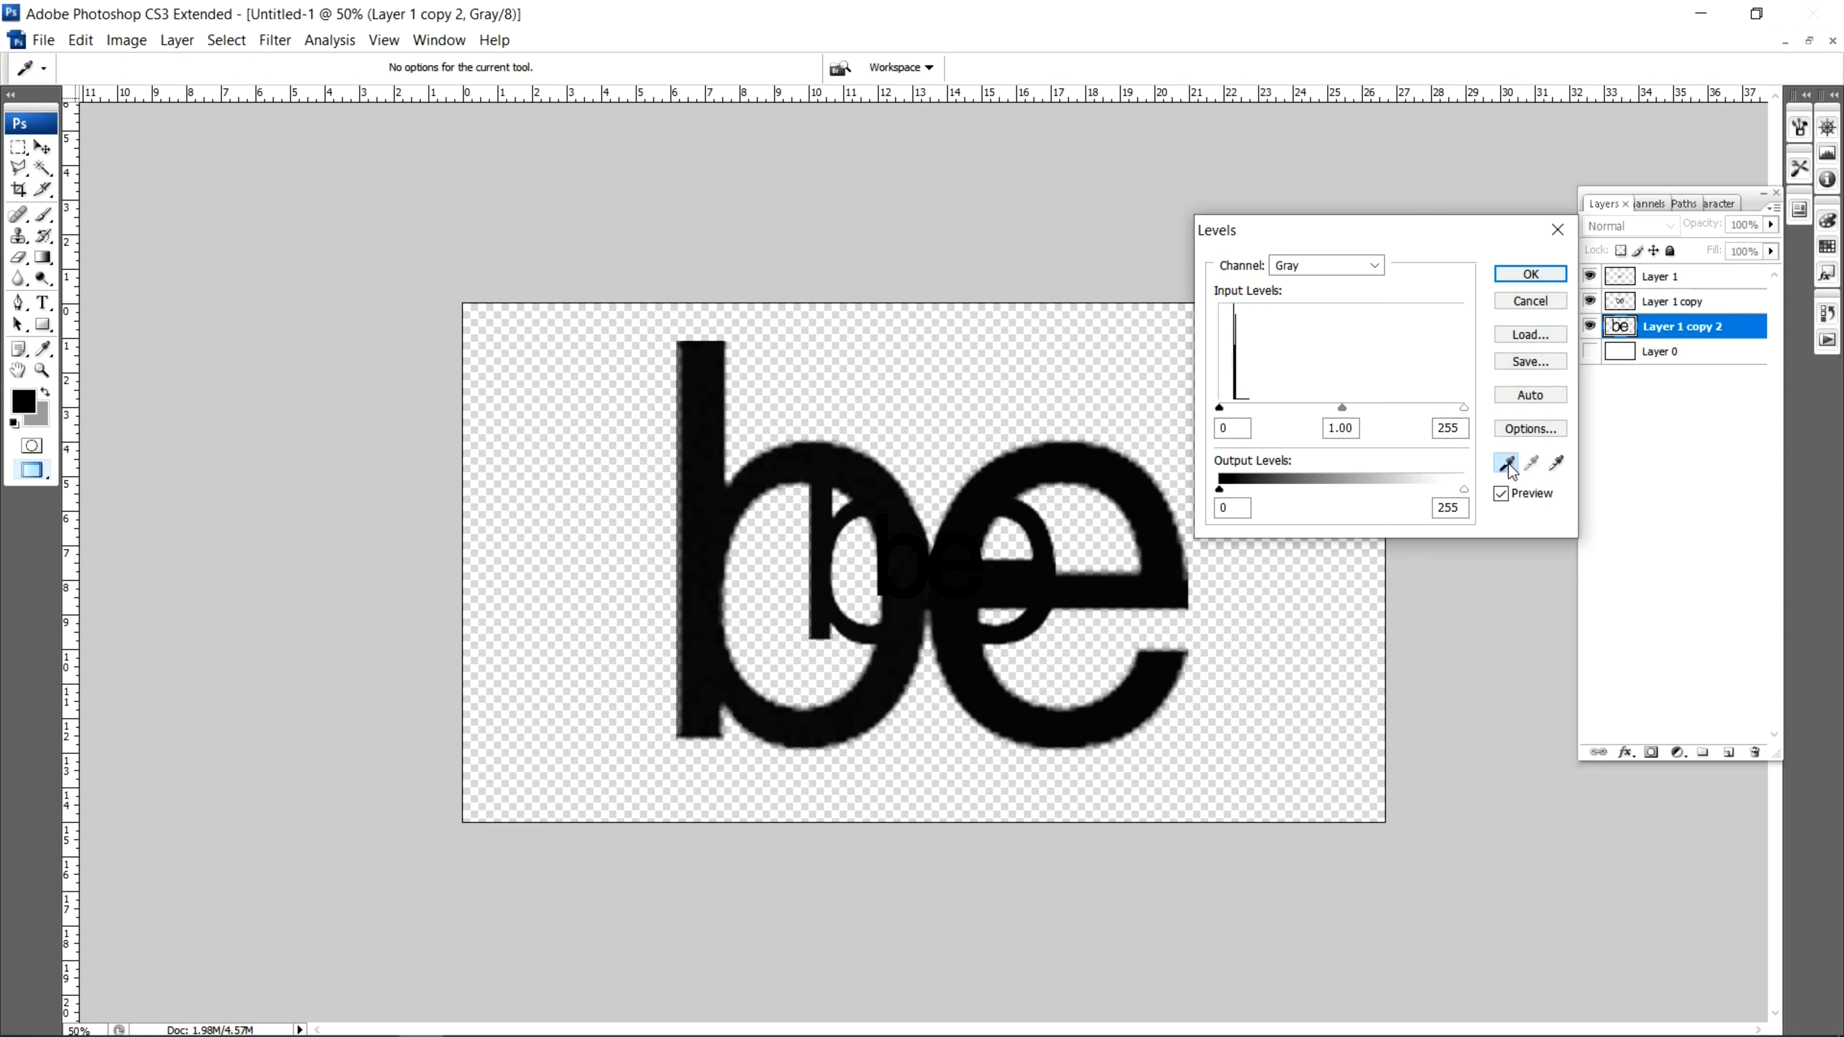
pyautogui.doubleClick(936, 468)
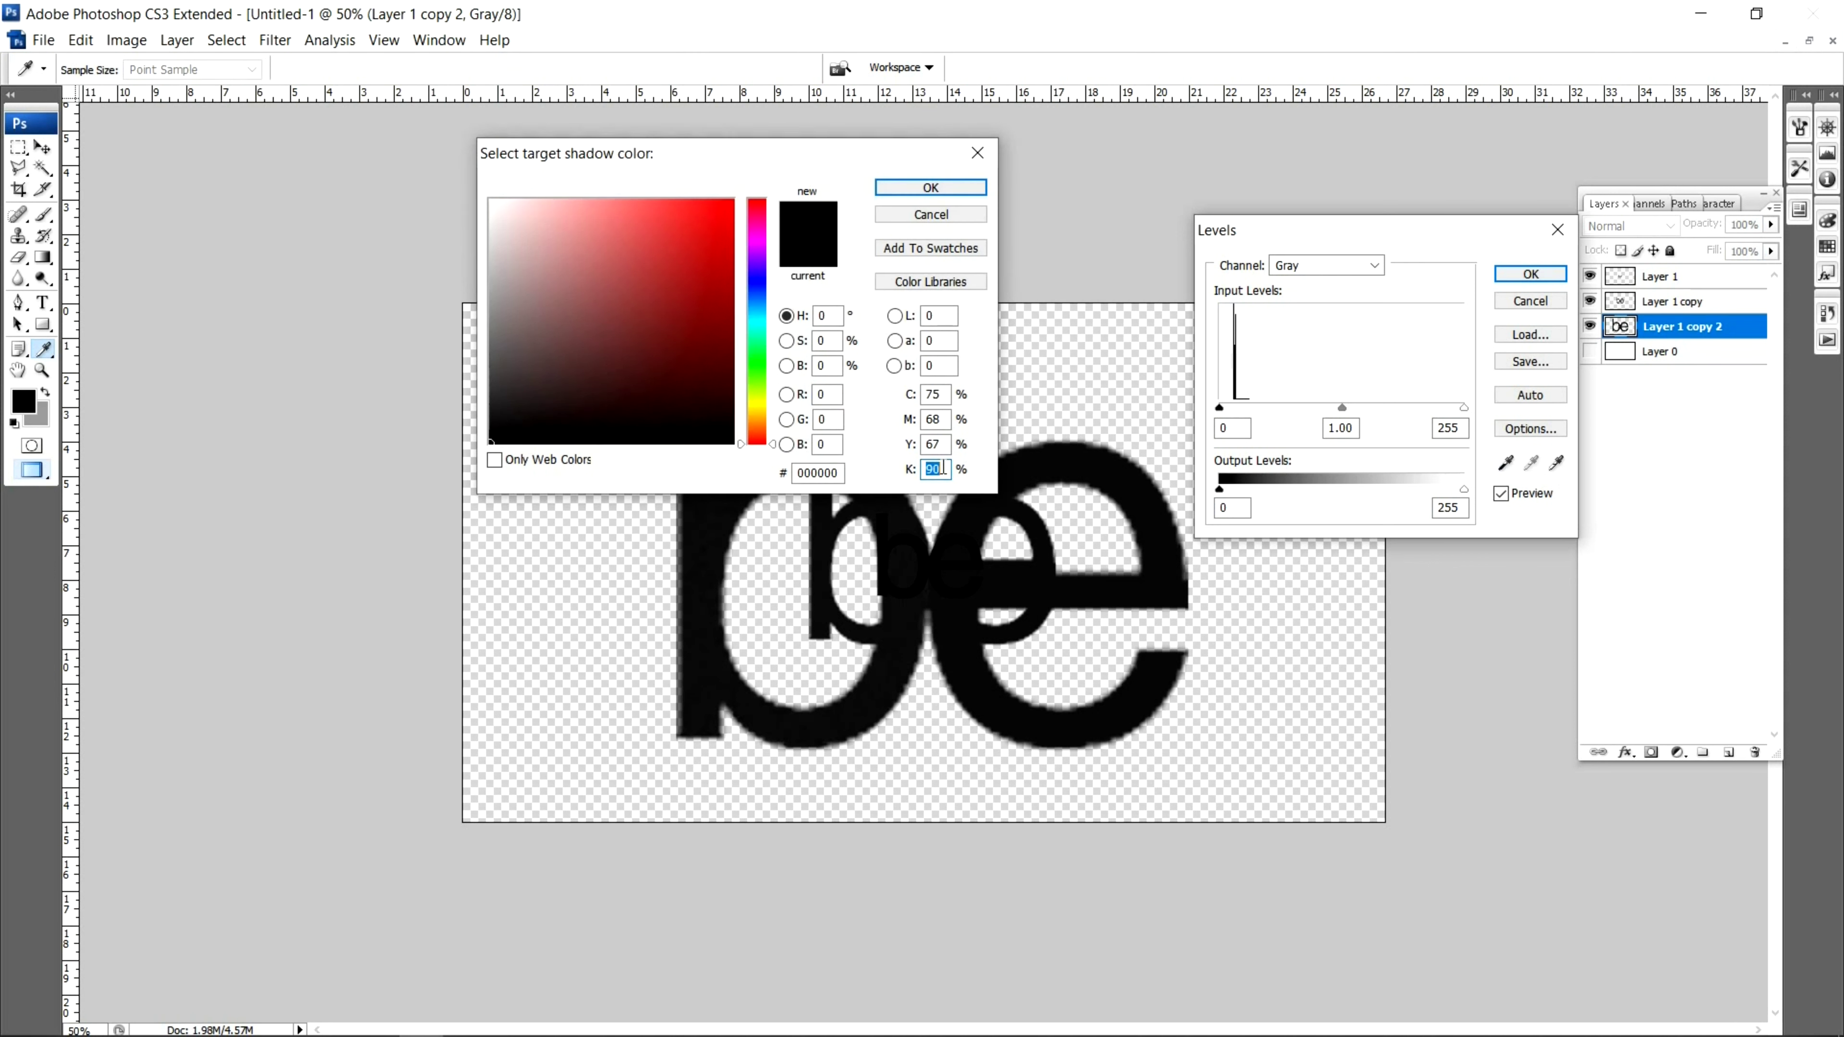
pyautogui.write('60')
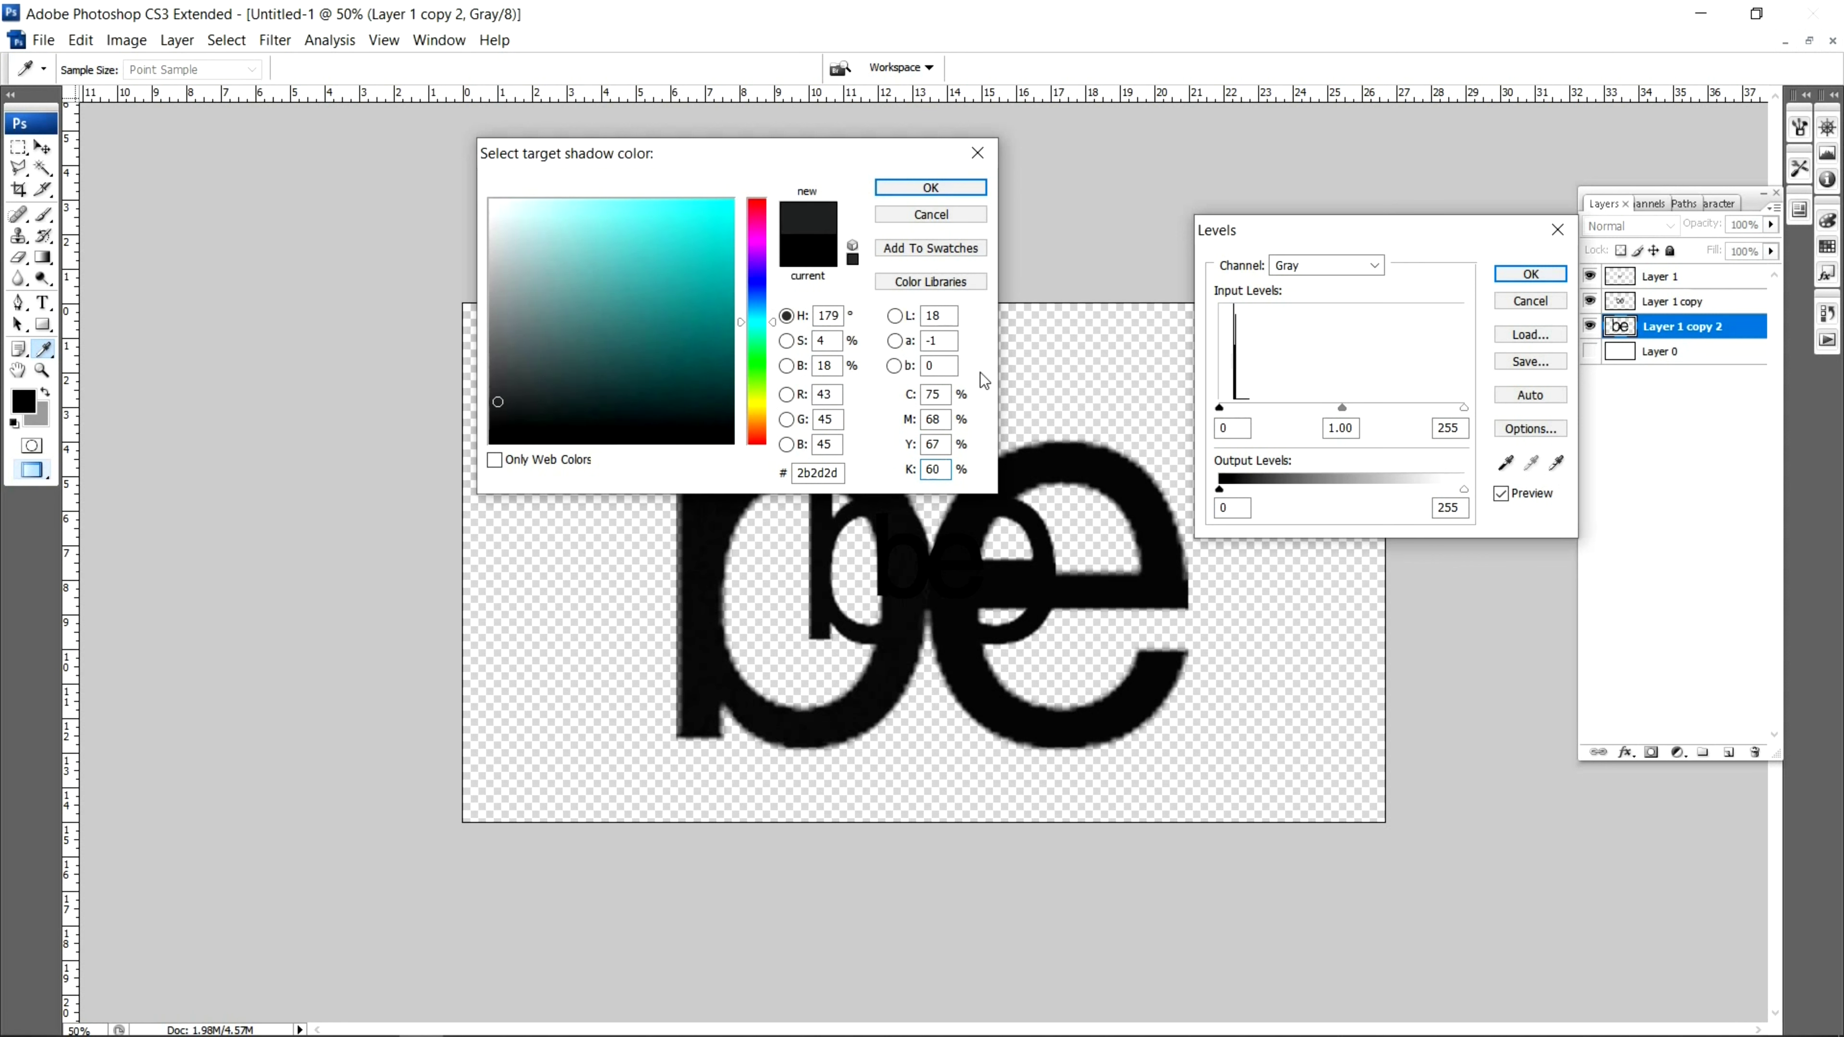
pyautogui.click(958, 190)
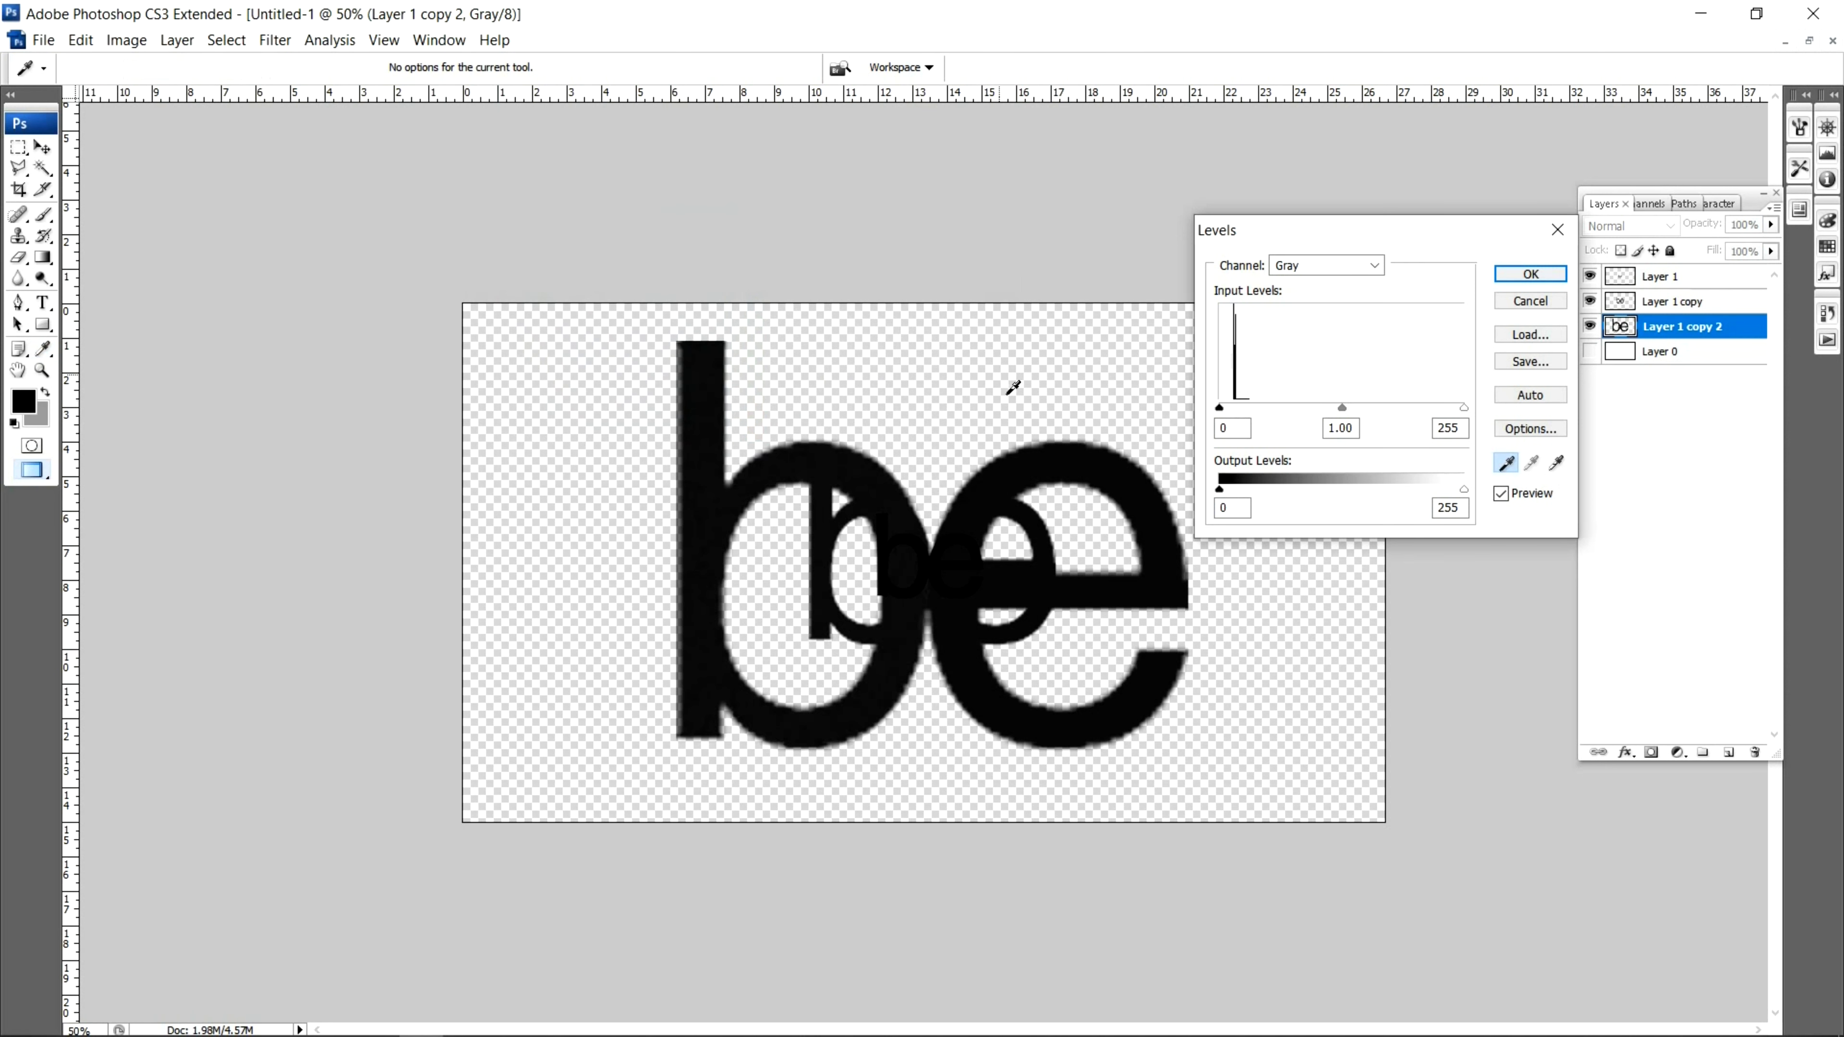
pyautogui.click(1014, 468)
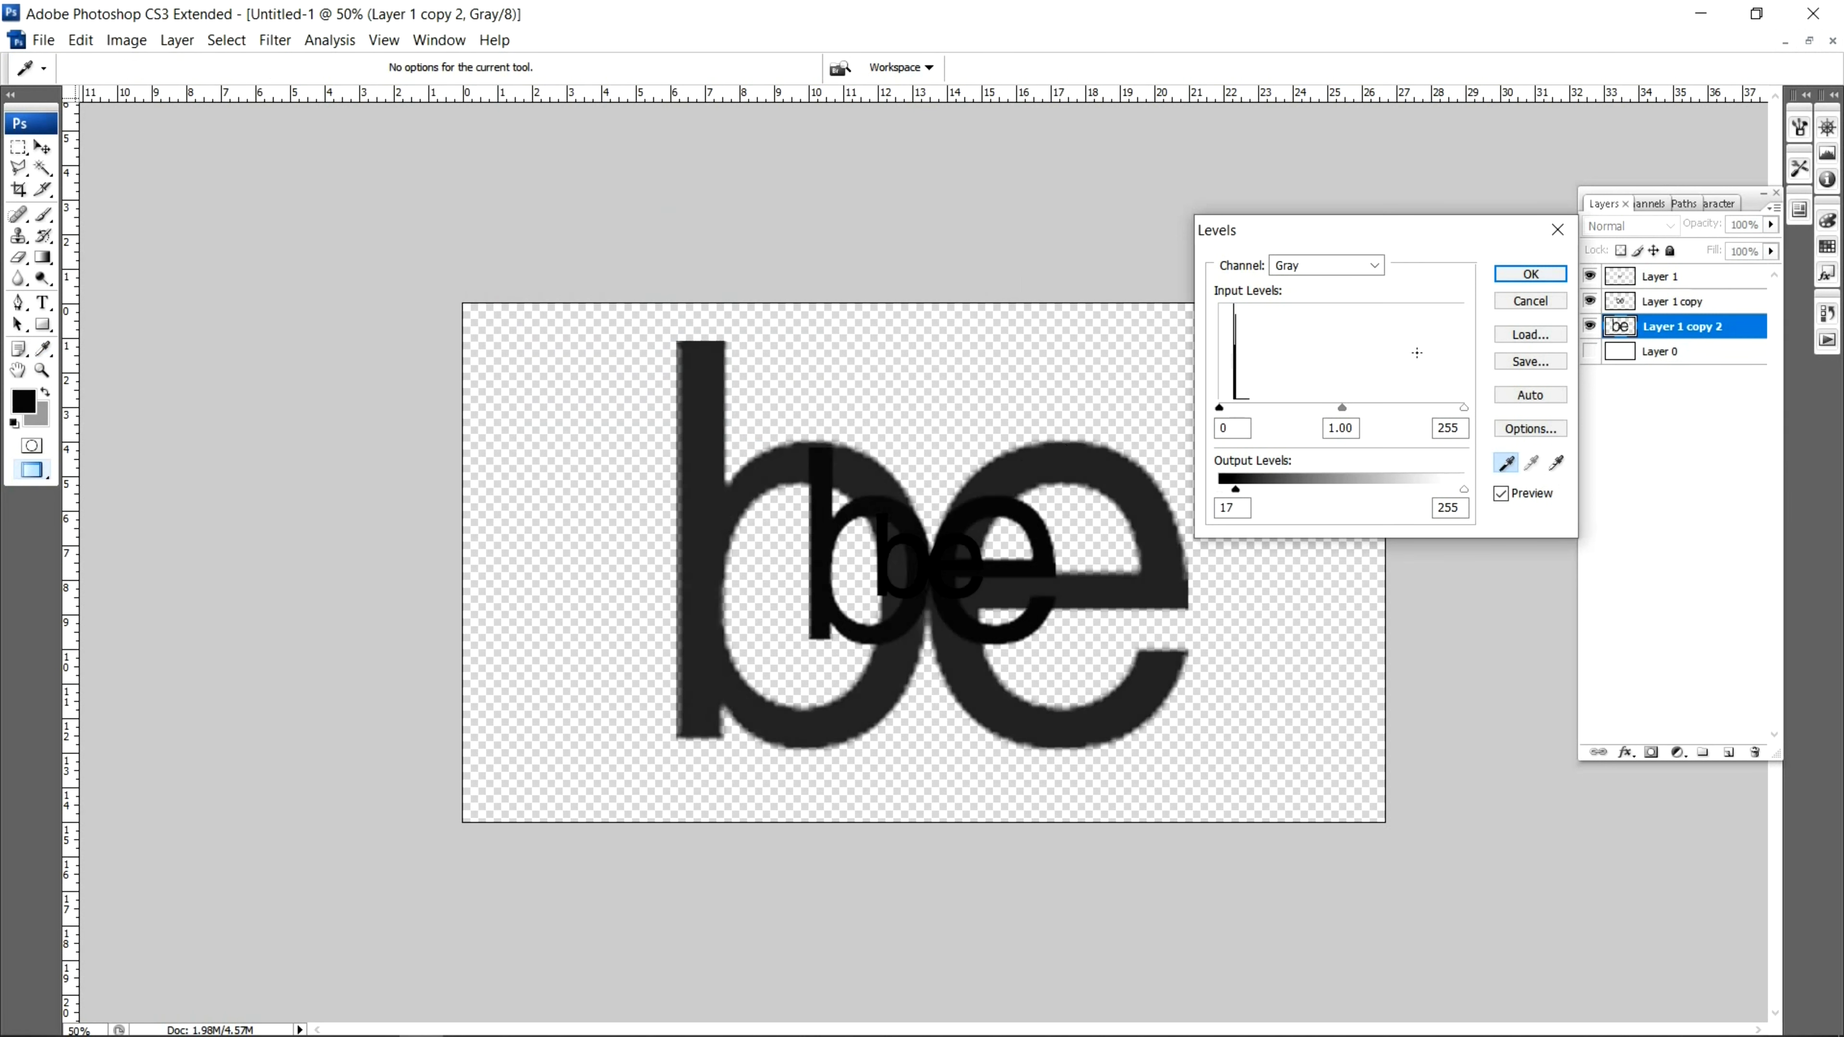
pyautogui.click(1530, 275)
pyautogui.click(900, 399)
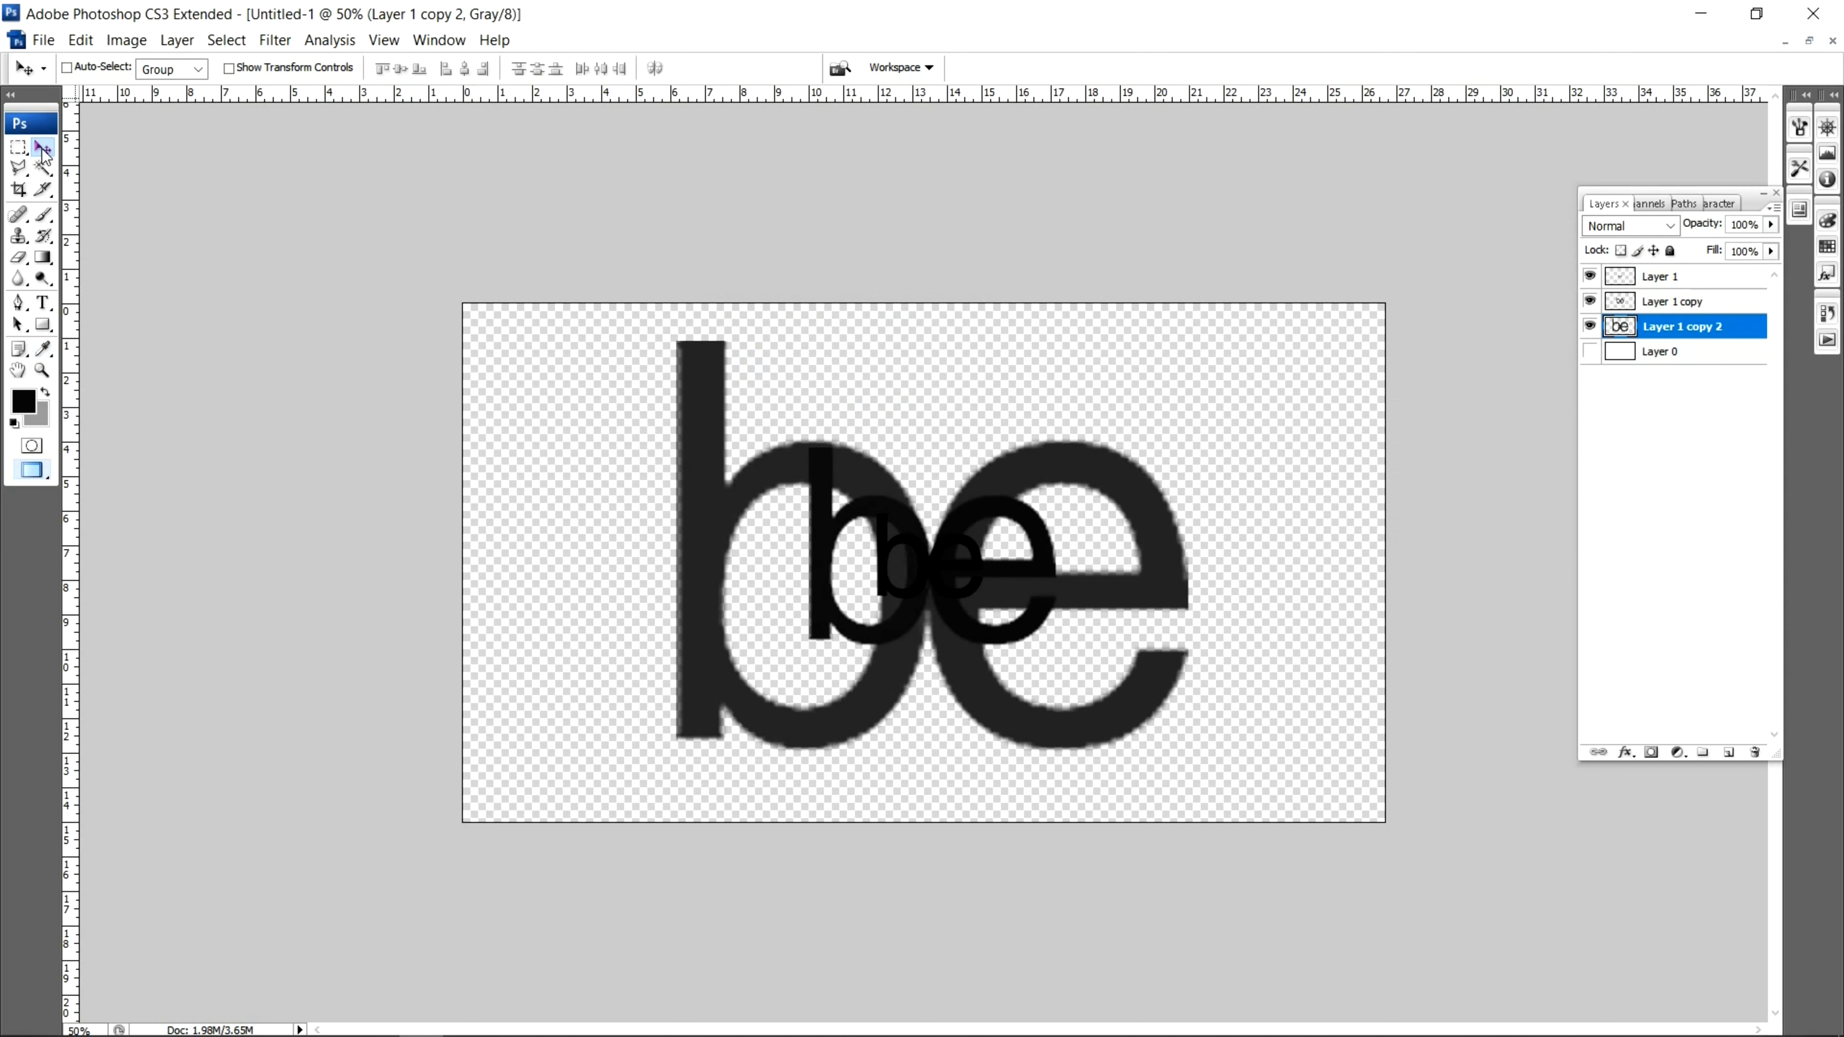
# - Scale a duplicate of Layer 1 copy 2 proportionally to about 217% and move it so its letters meet behind the smaller logos
pyautogui.moveTo(1621, 328); pyautogui.dragTo(1729, 753)
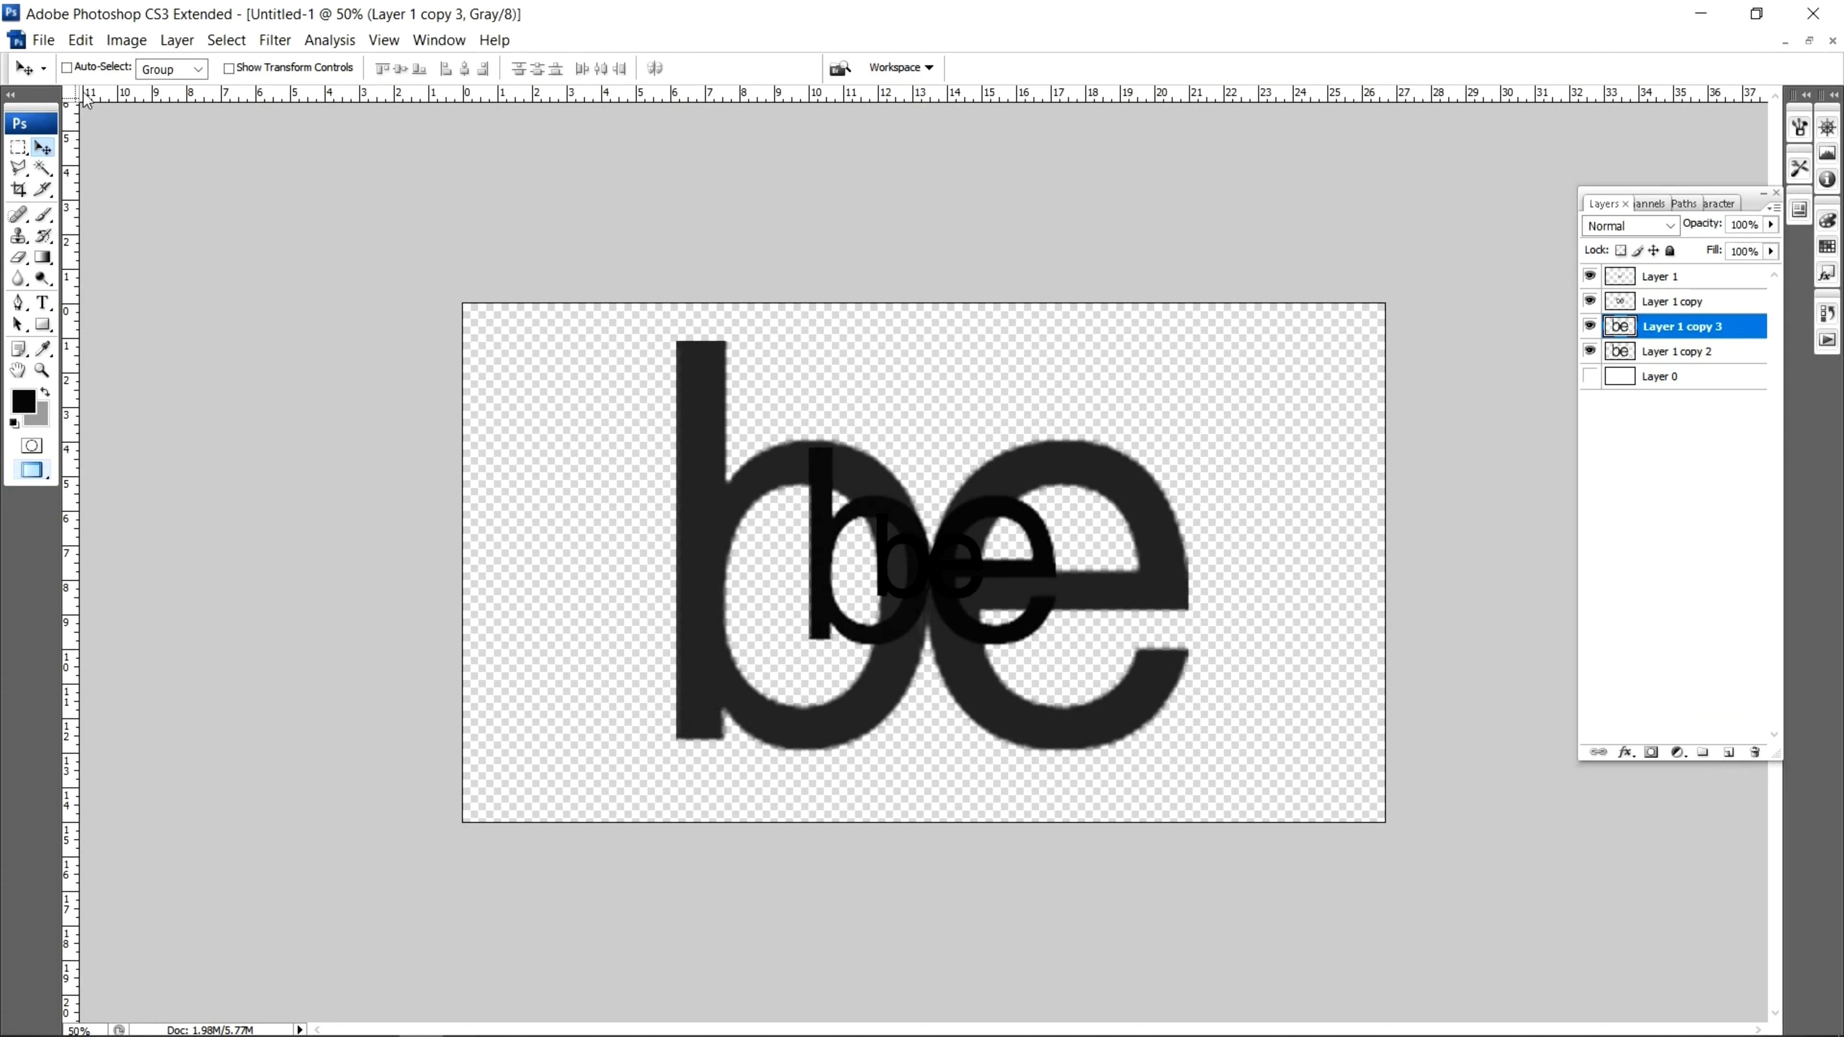
pyautogui.click(80, 40)
pyautogui.moveTo(196, 474)
pyautogui.click(343, 503)
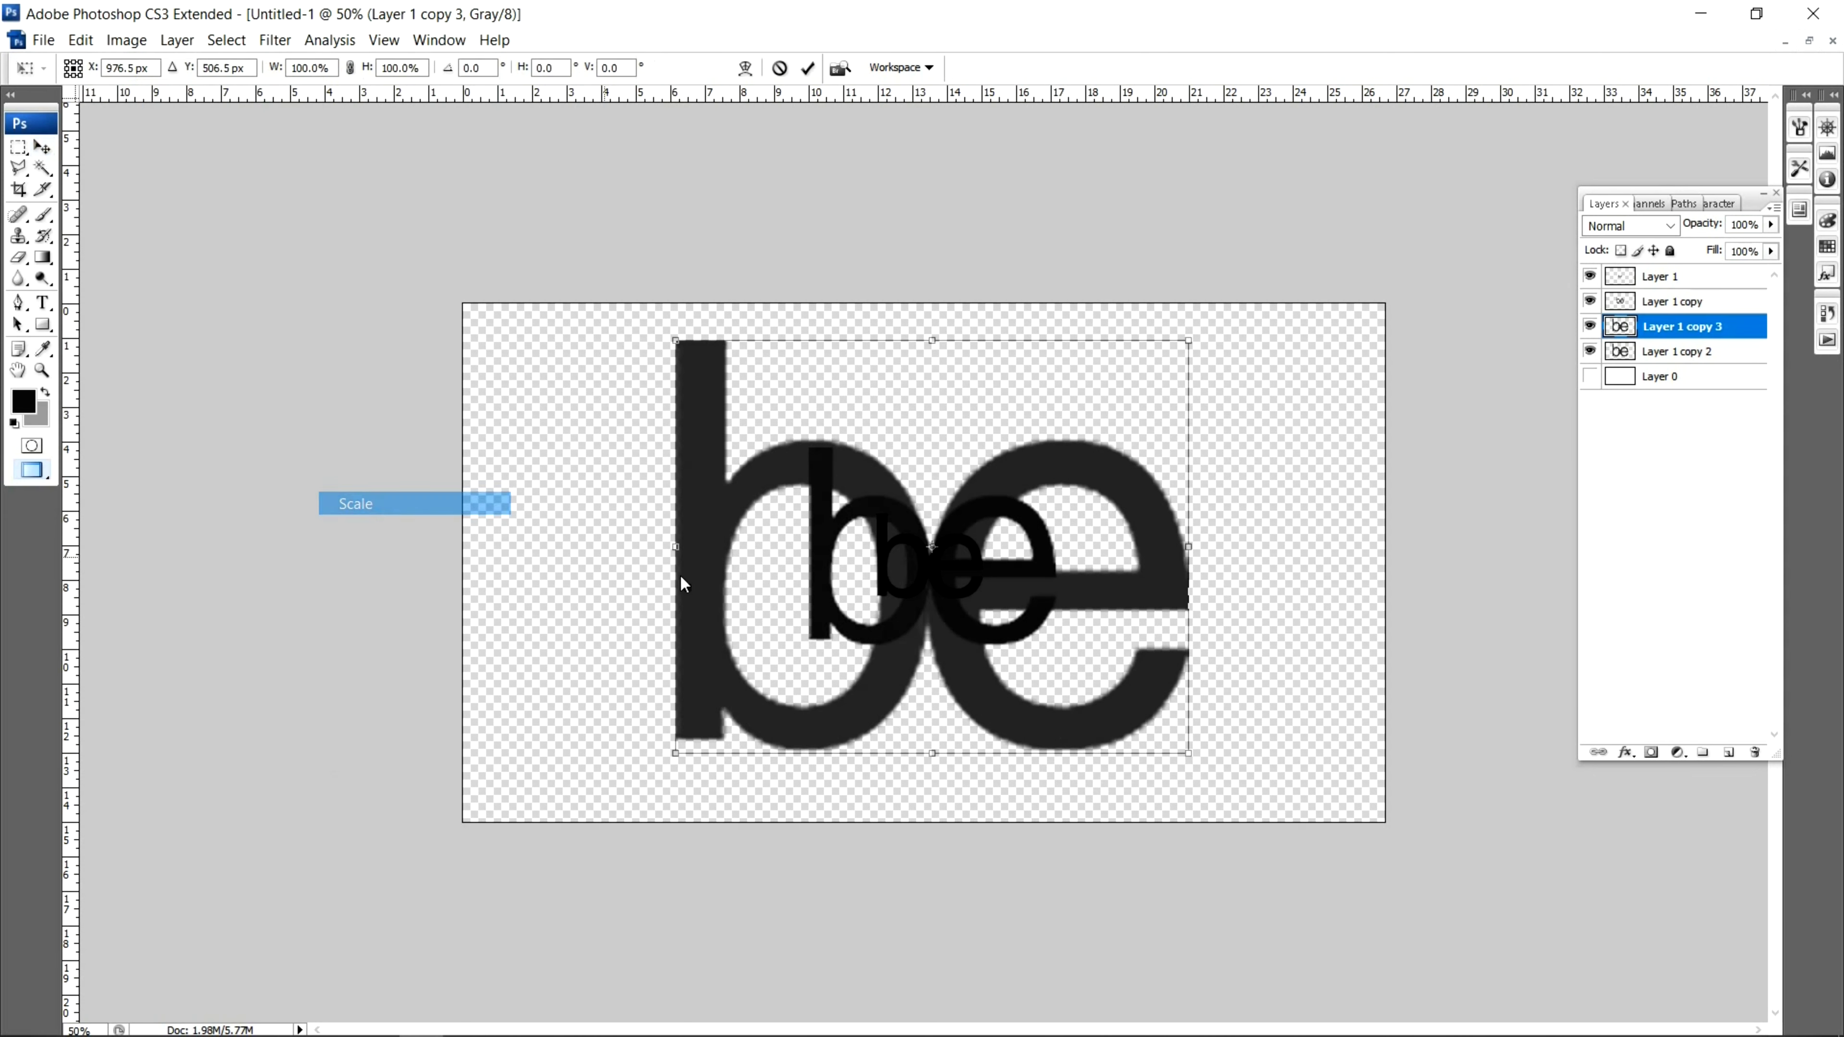
pyautogui.moveTo(1262, 843); pyautogui.dragTo(1323, 913)
pyautogui.moveTo(644, 307); pyautogui.dragTo(474, 158)
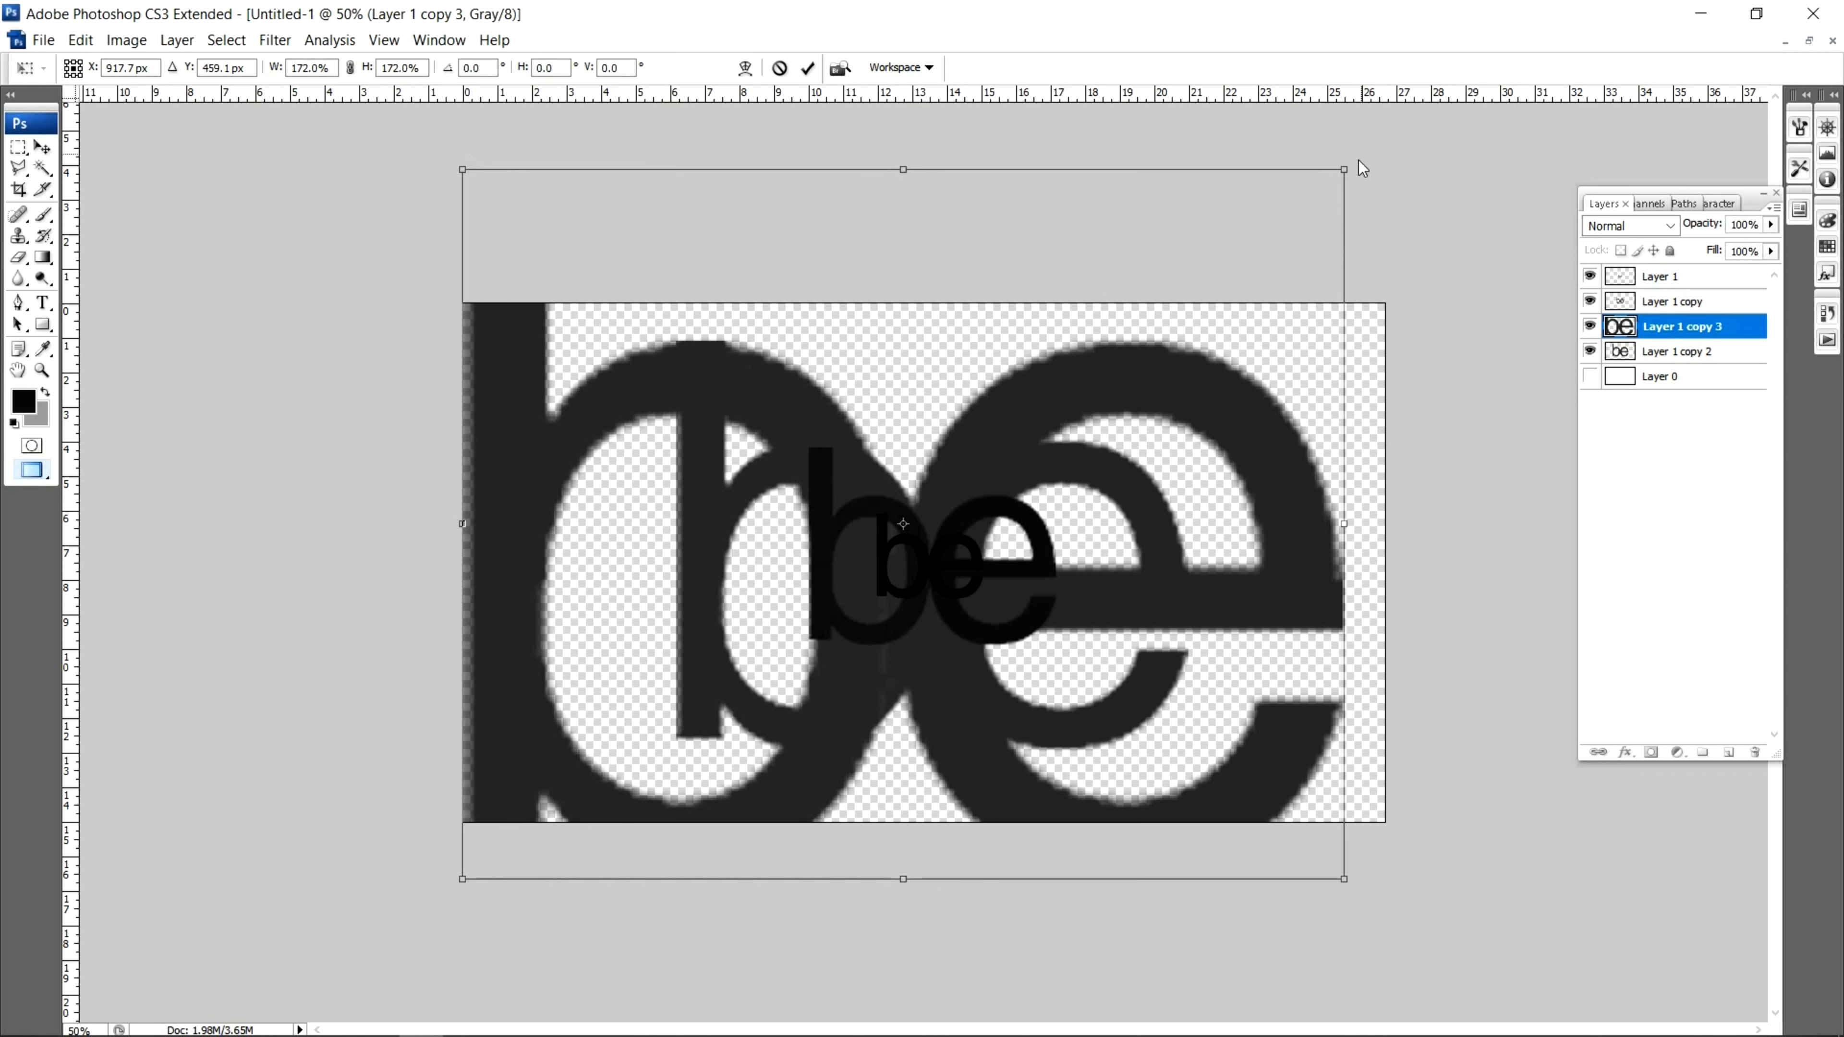
pyautogui.moveTo(1345, 169); pyautogui.dragTo(1576, 92)
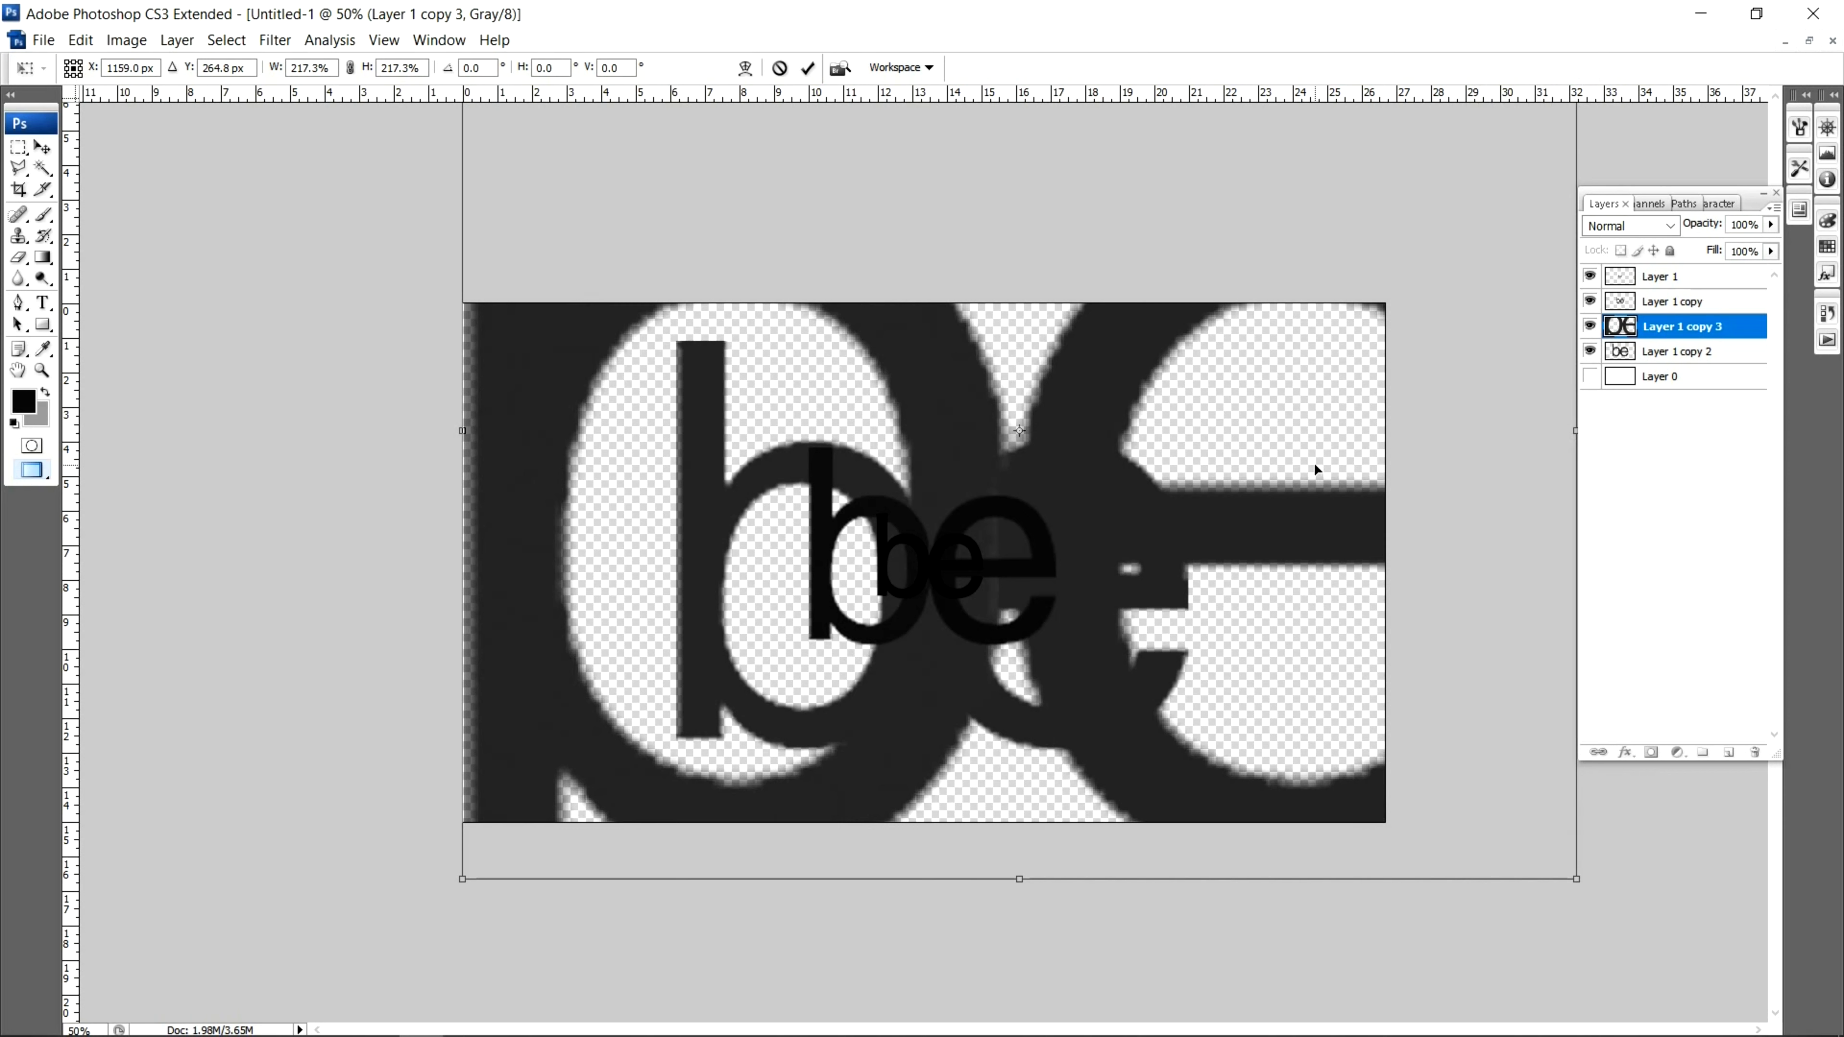
pyautogui.press('Return')
pyautogui.moveTo(1297, 531); pyautogui.dragTo(1203, 538)
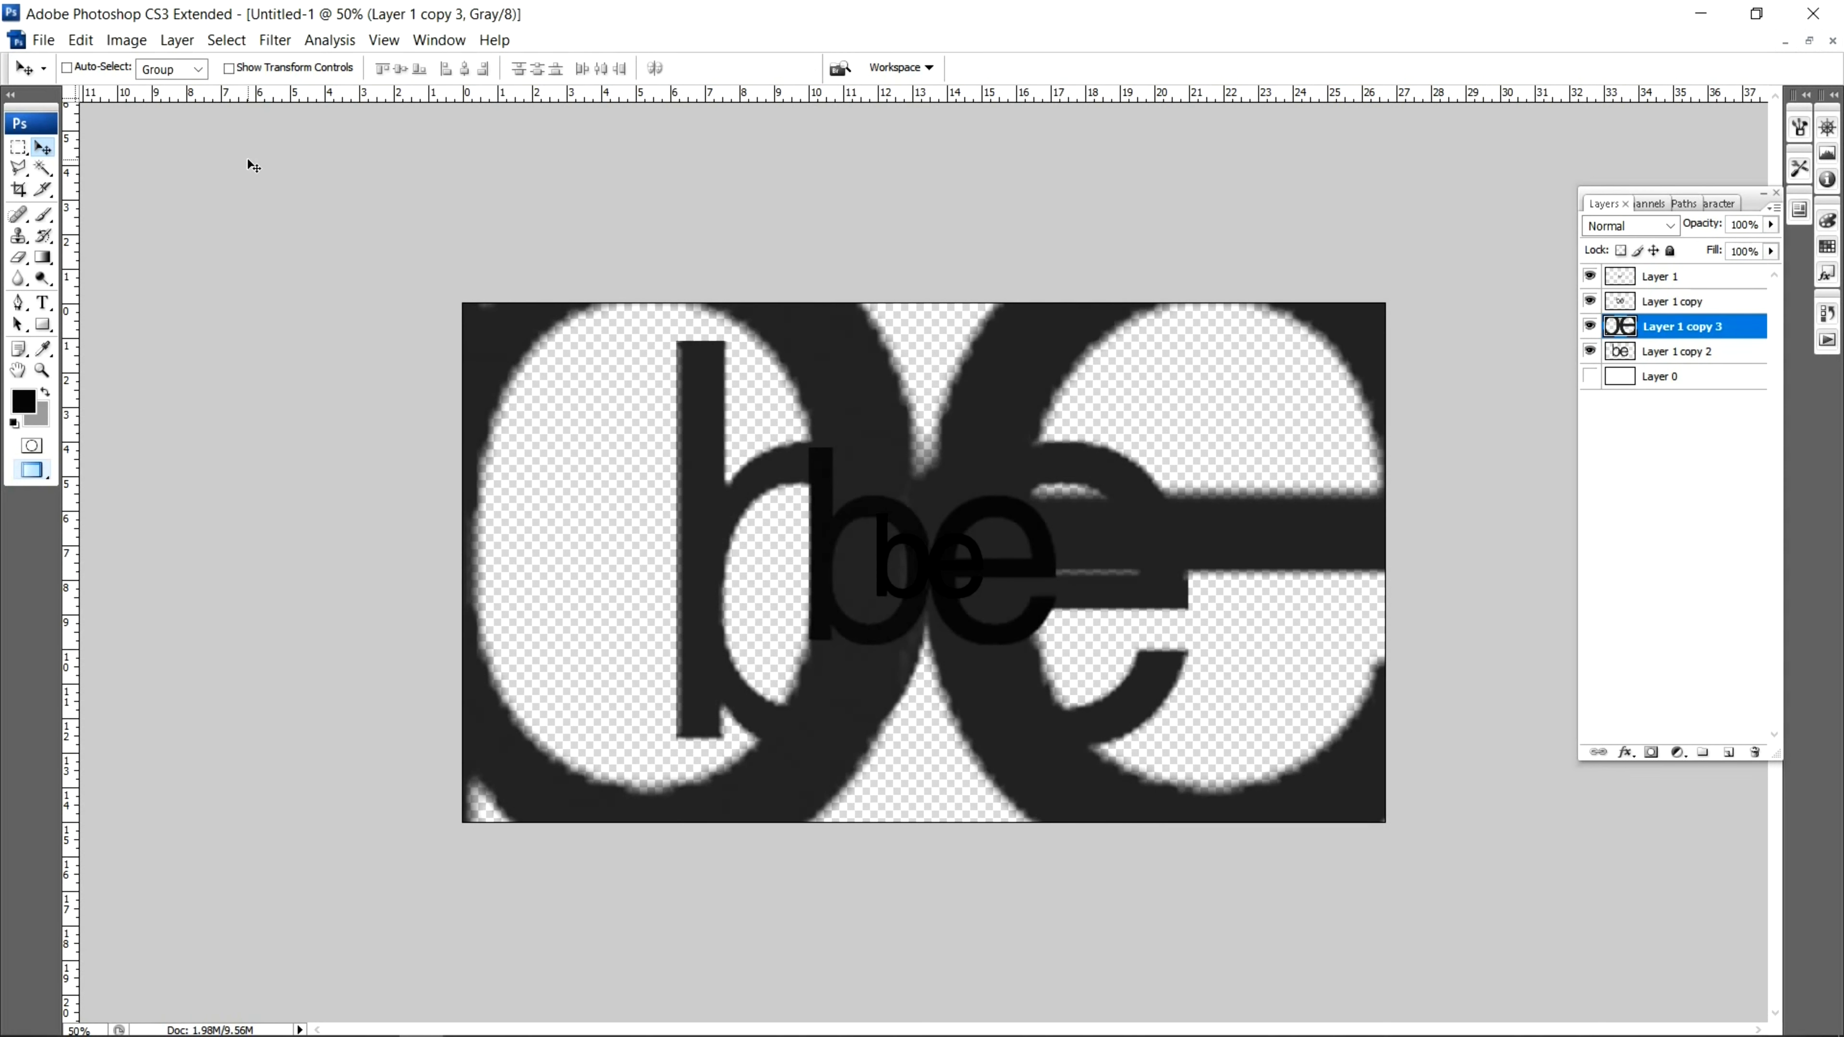
# - Apply Levels to Layer 1 copy 3 with a K 40% target shadow color, not saved as default, and place the layer beneath Layer 1 copy 2
pyautogui.click(126, 39)
pyautogui.moveTo(145, 99)
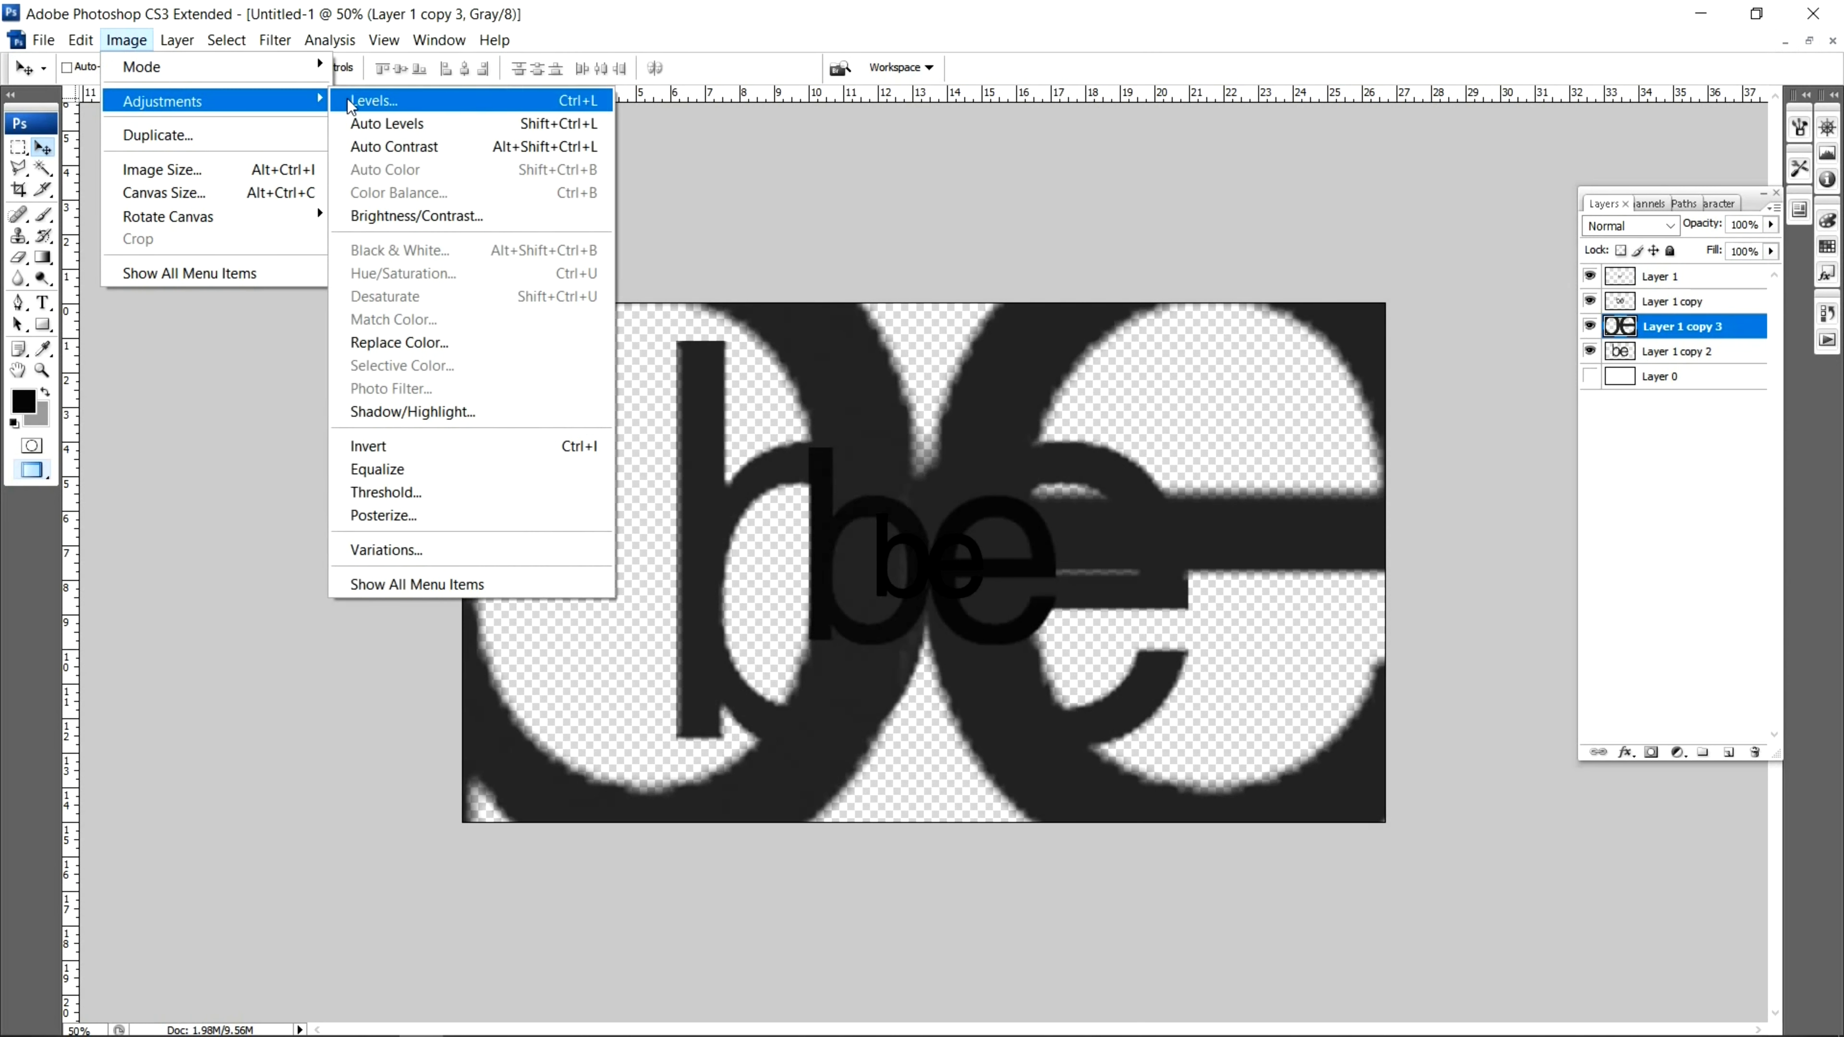
pyautogui.click(360, 99)
pyautogui.click(1505, 463)
pyautogui.doubleClick(1505, 464)
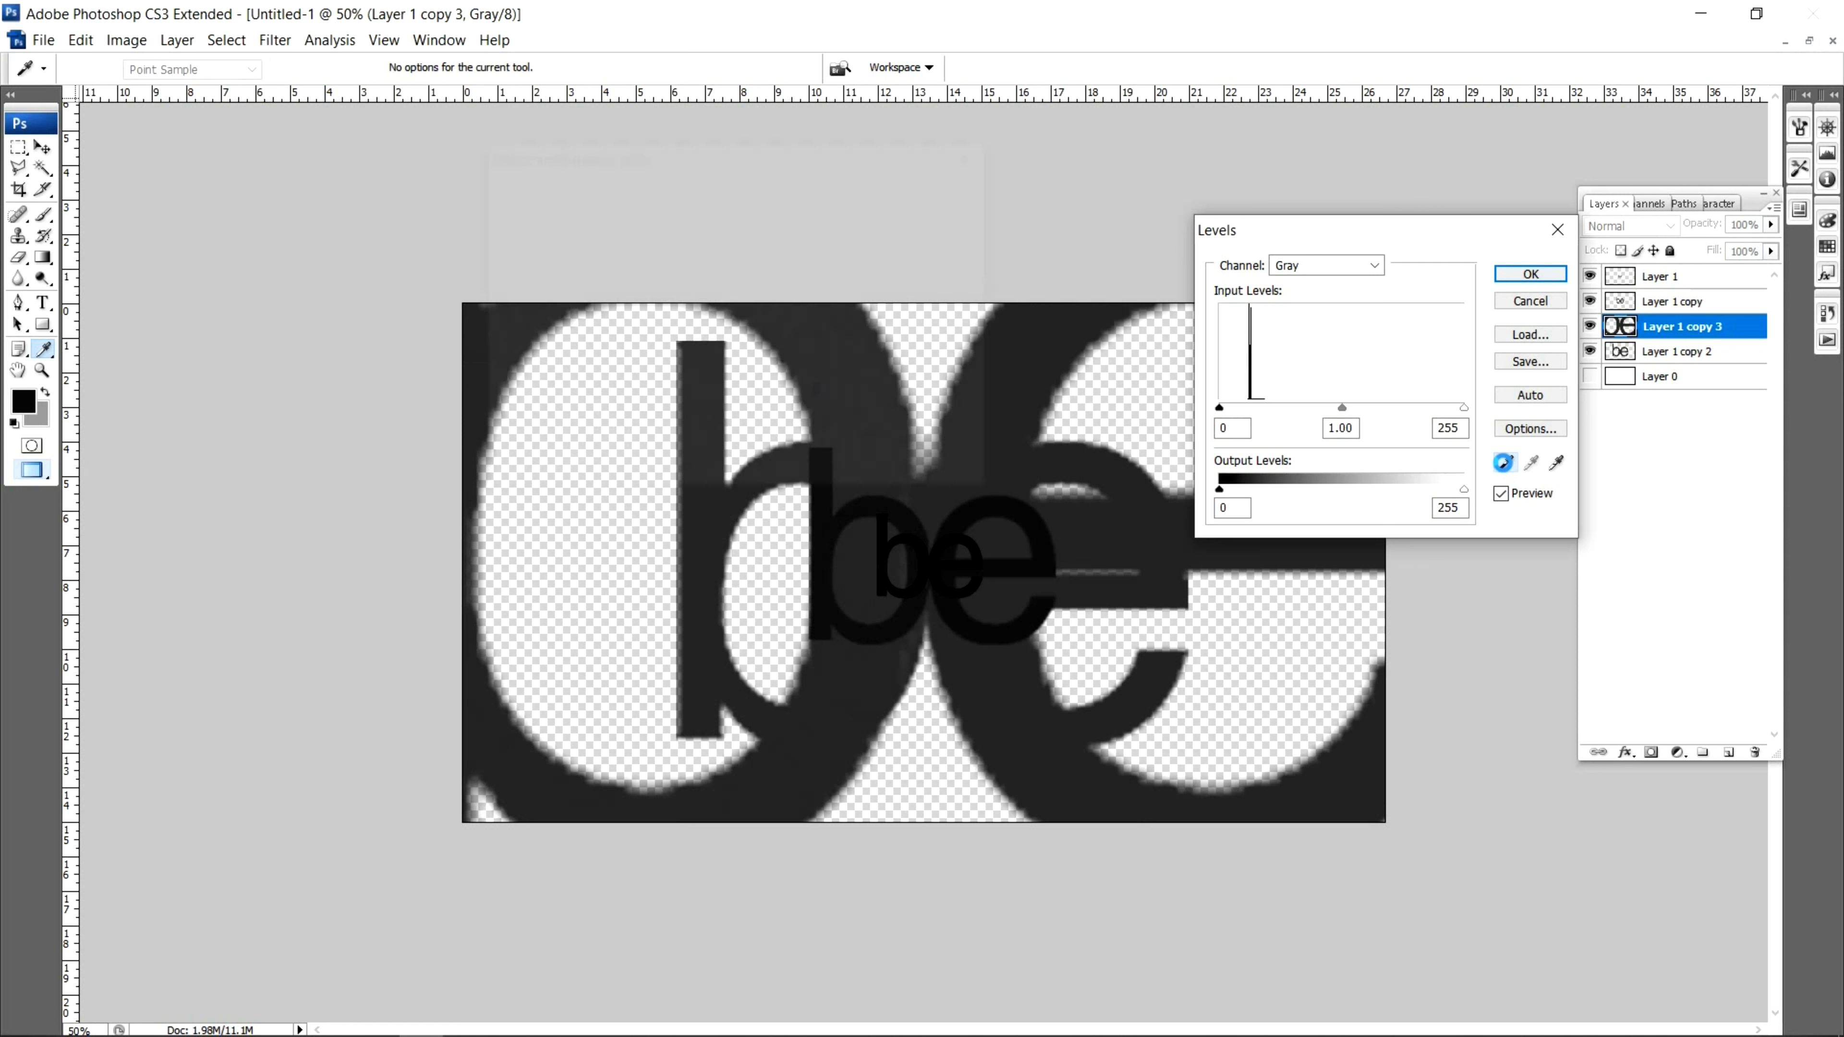
pyautogui.click(934, 469)
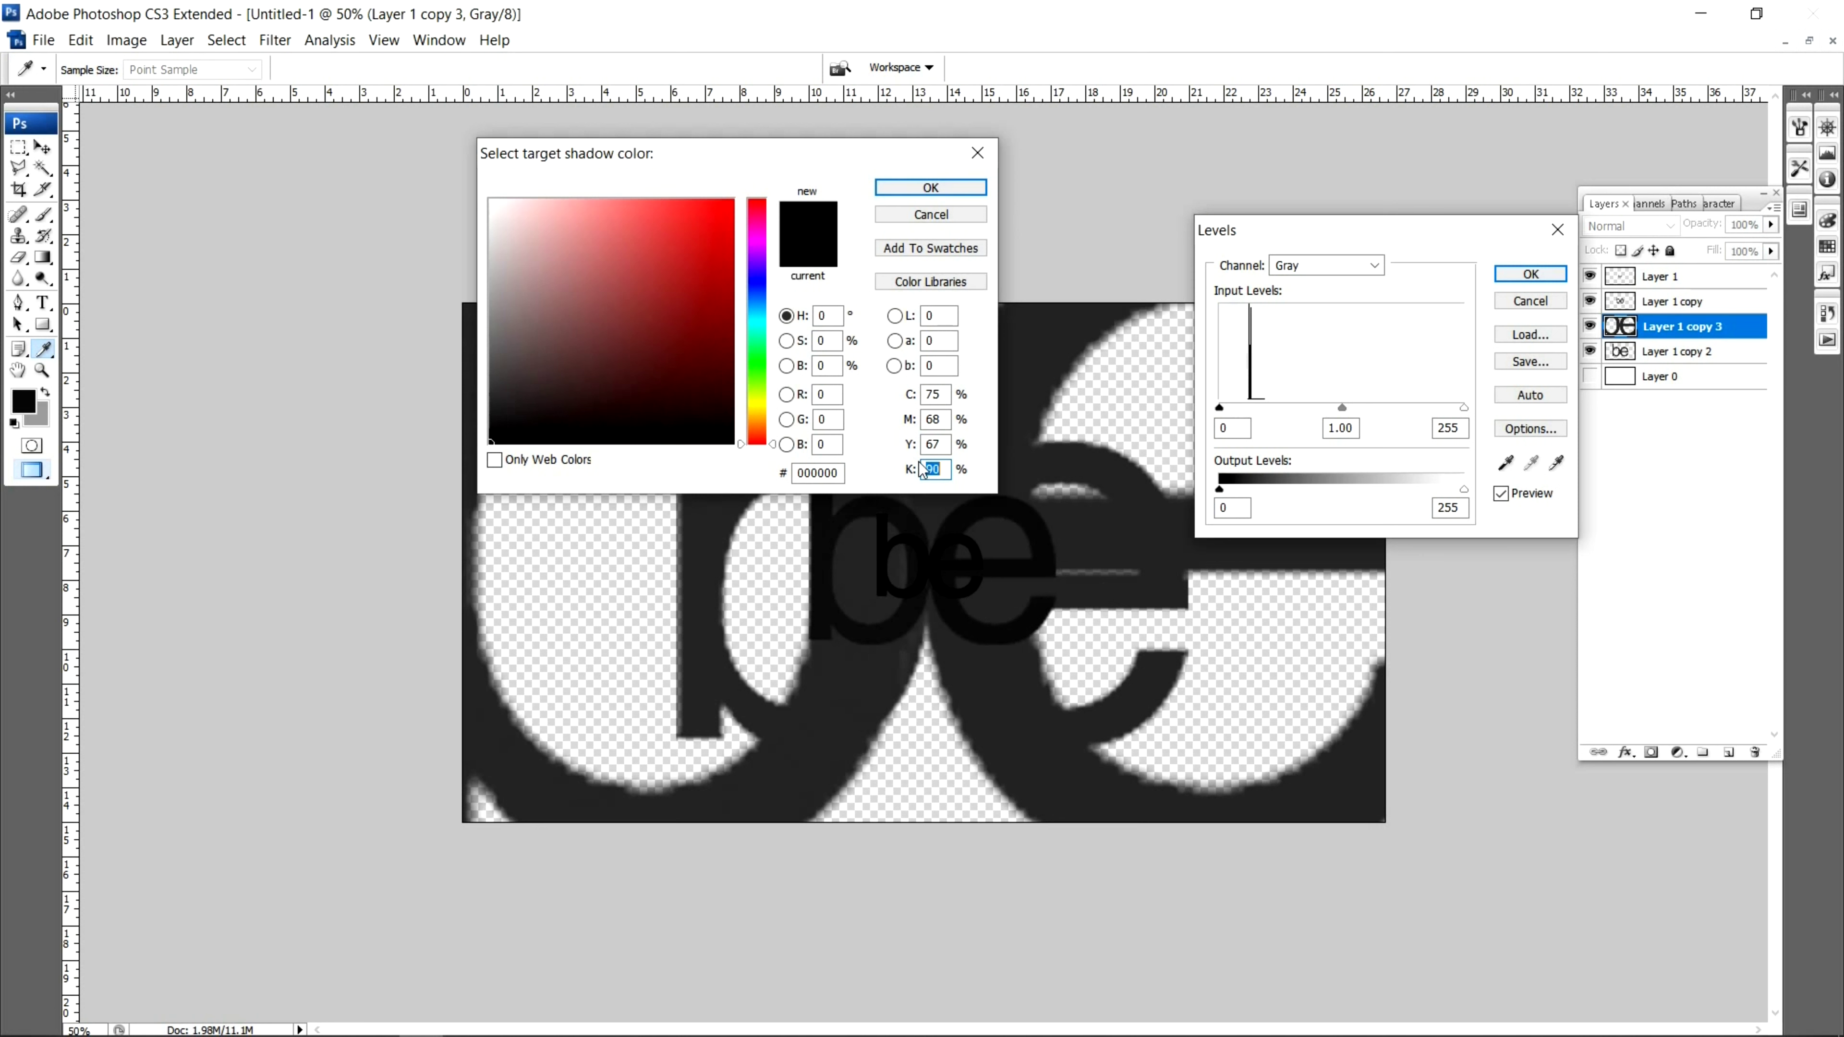
pyautogui.write('40')
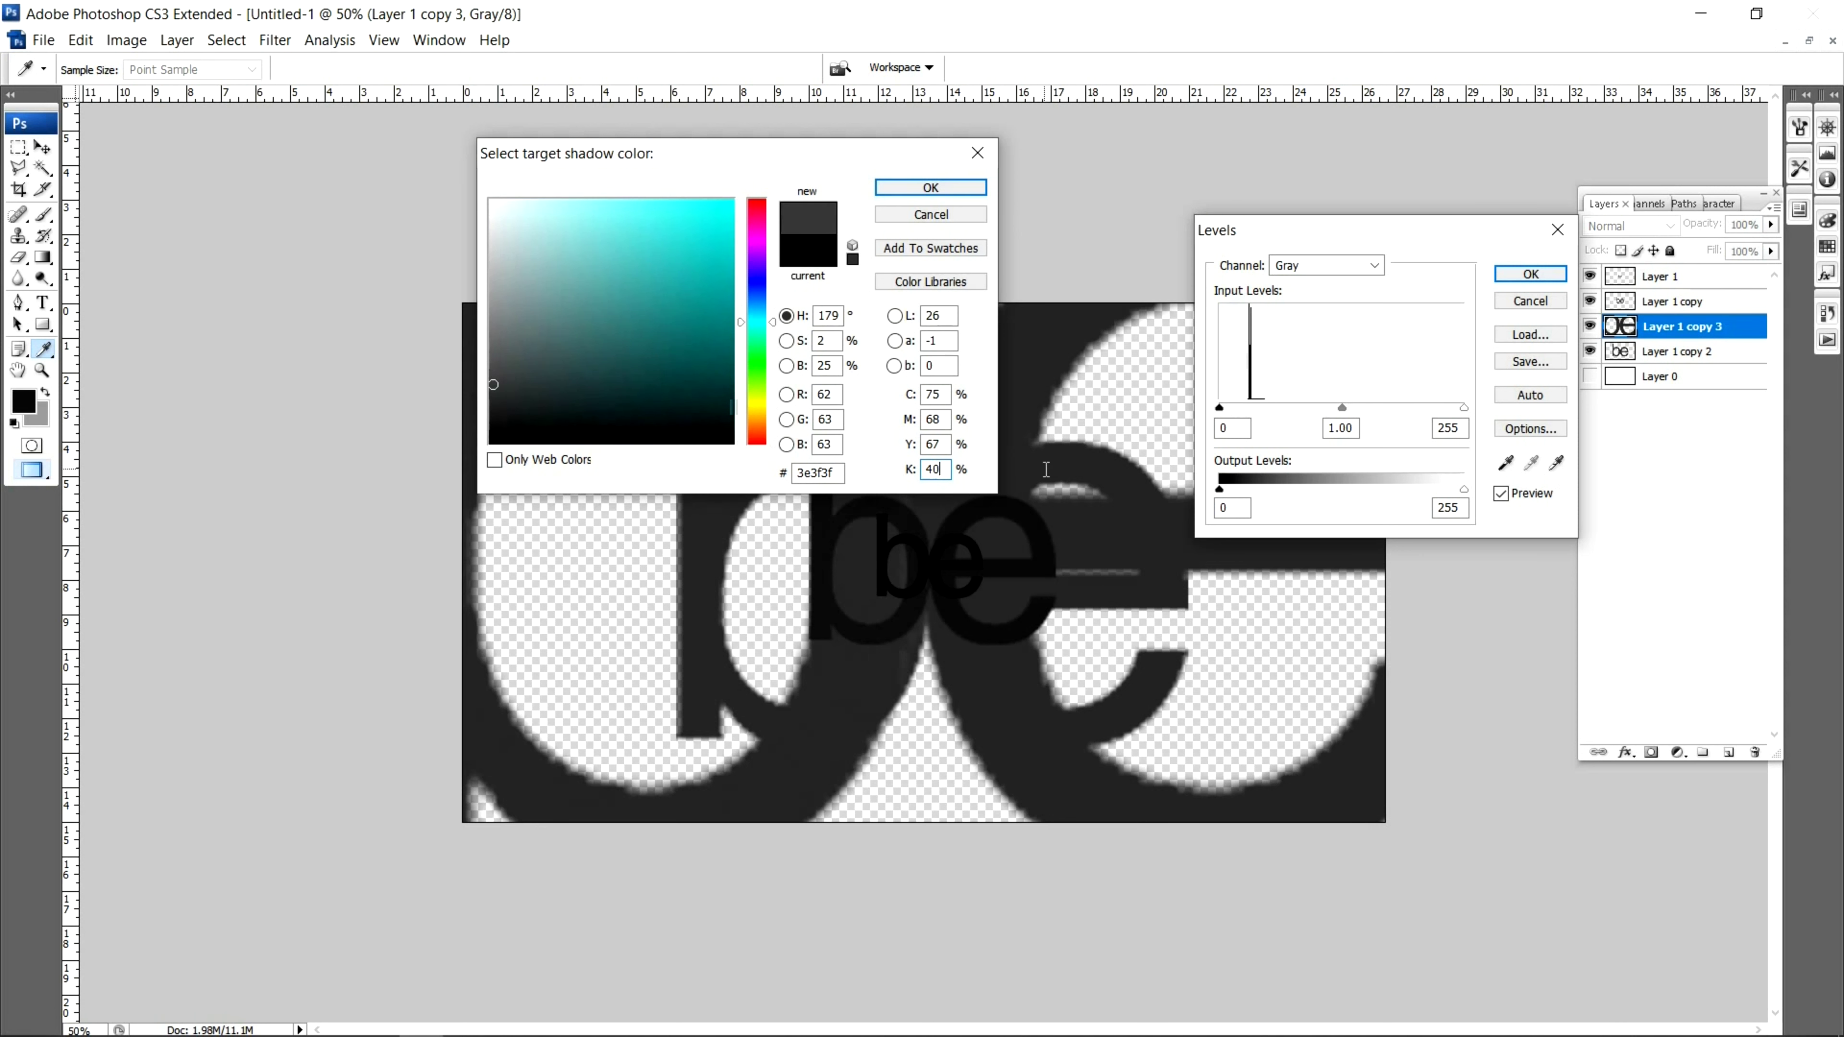
pyautogui.click(965, 188)
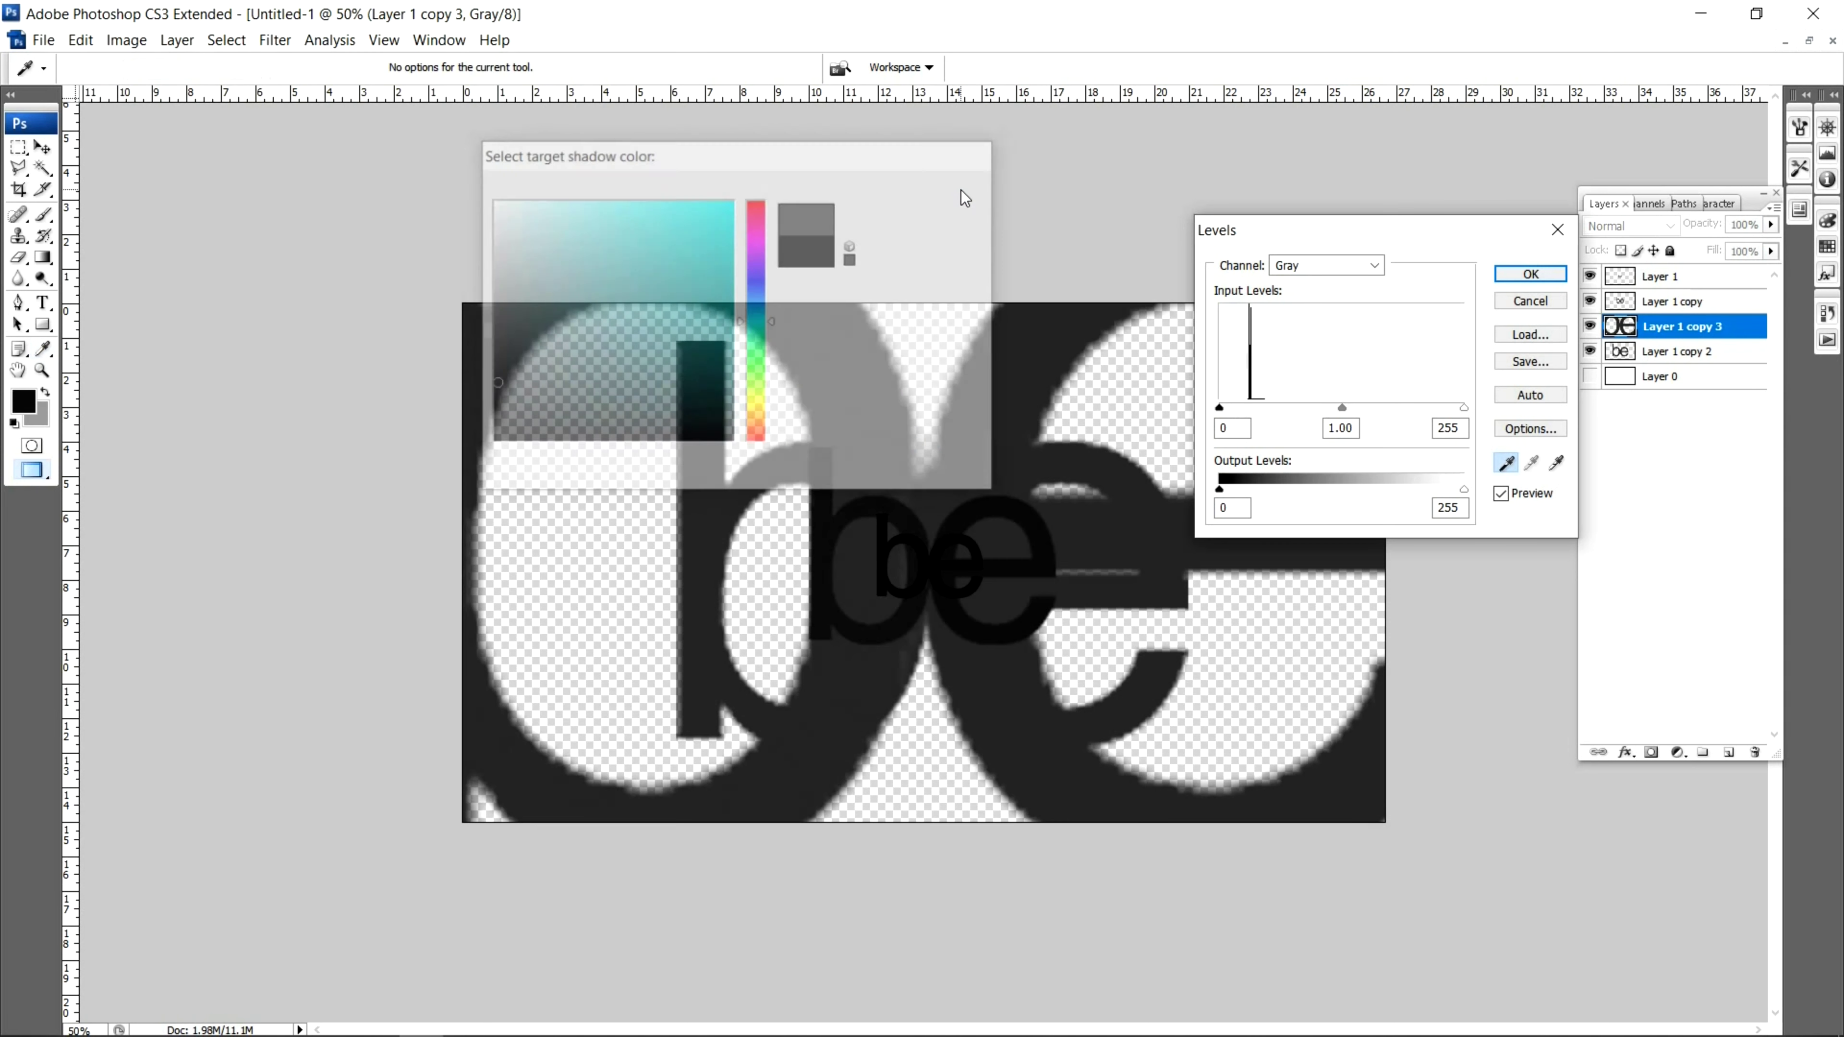
pyautogui.click(1356, 739)
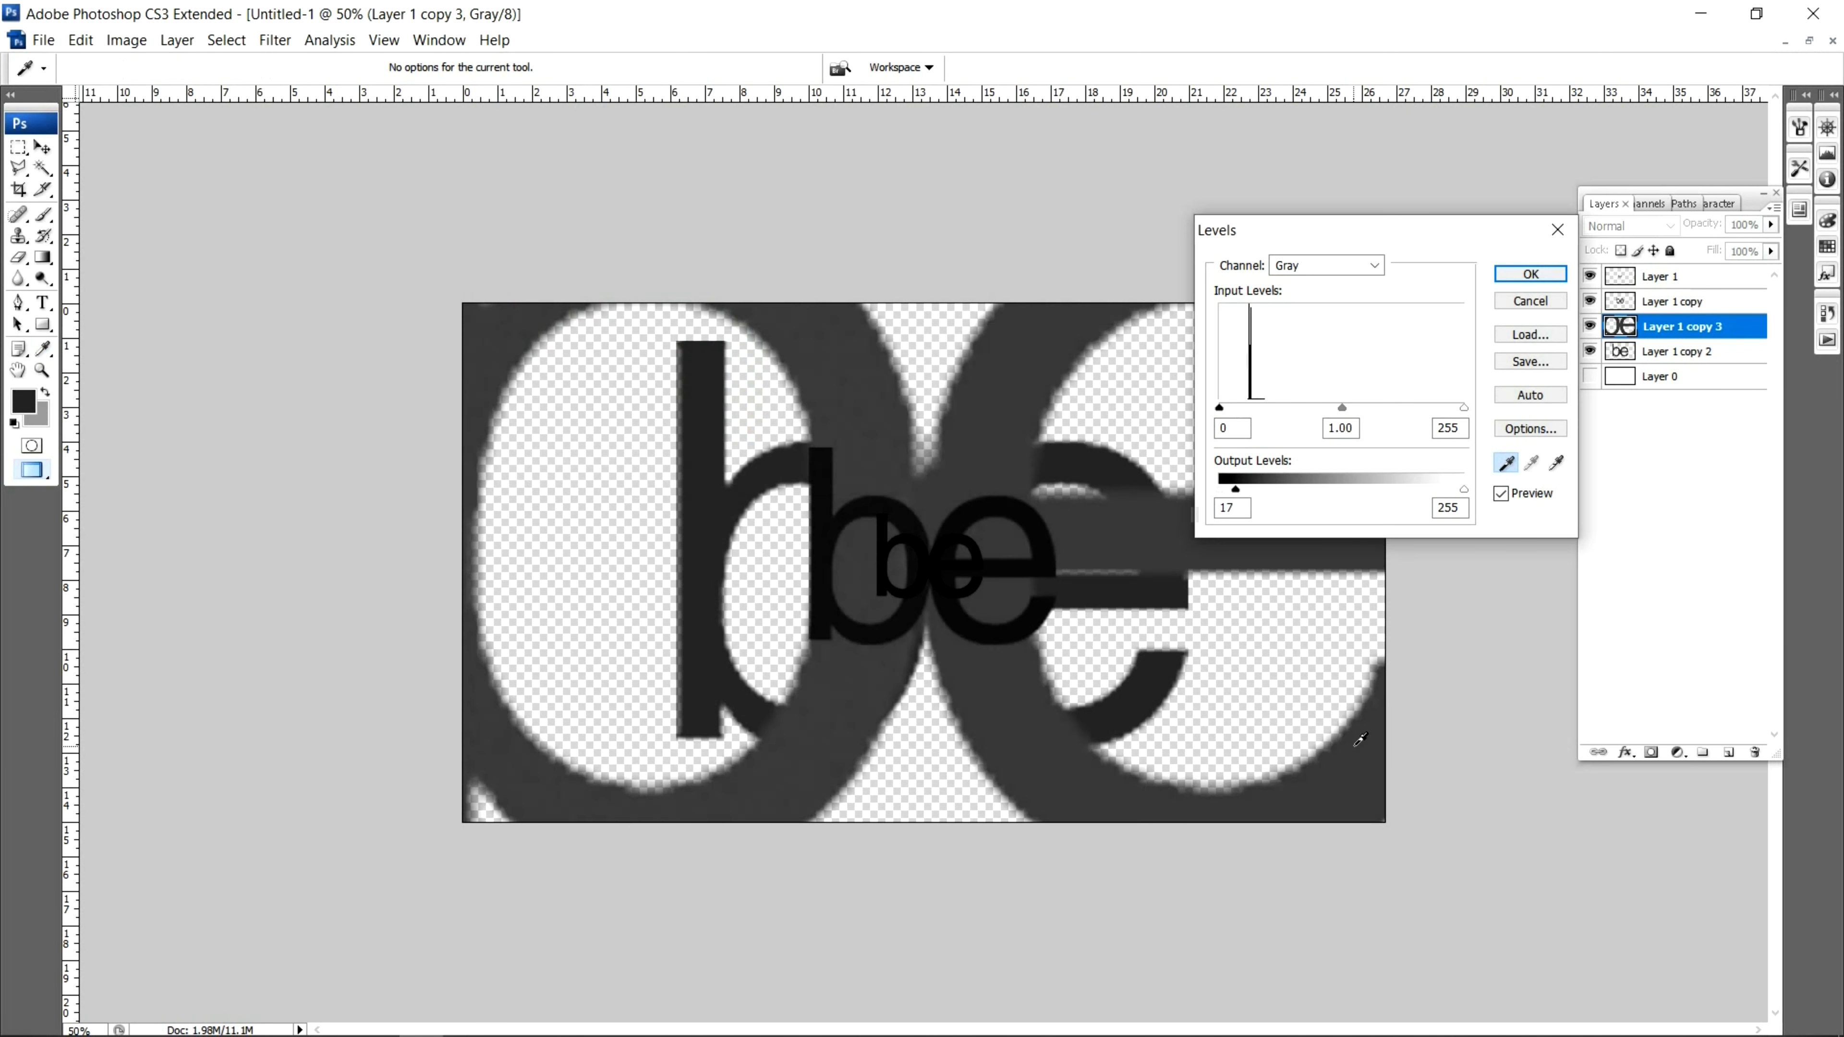
pyautogui.click(1524, 274)
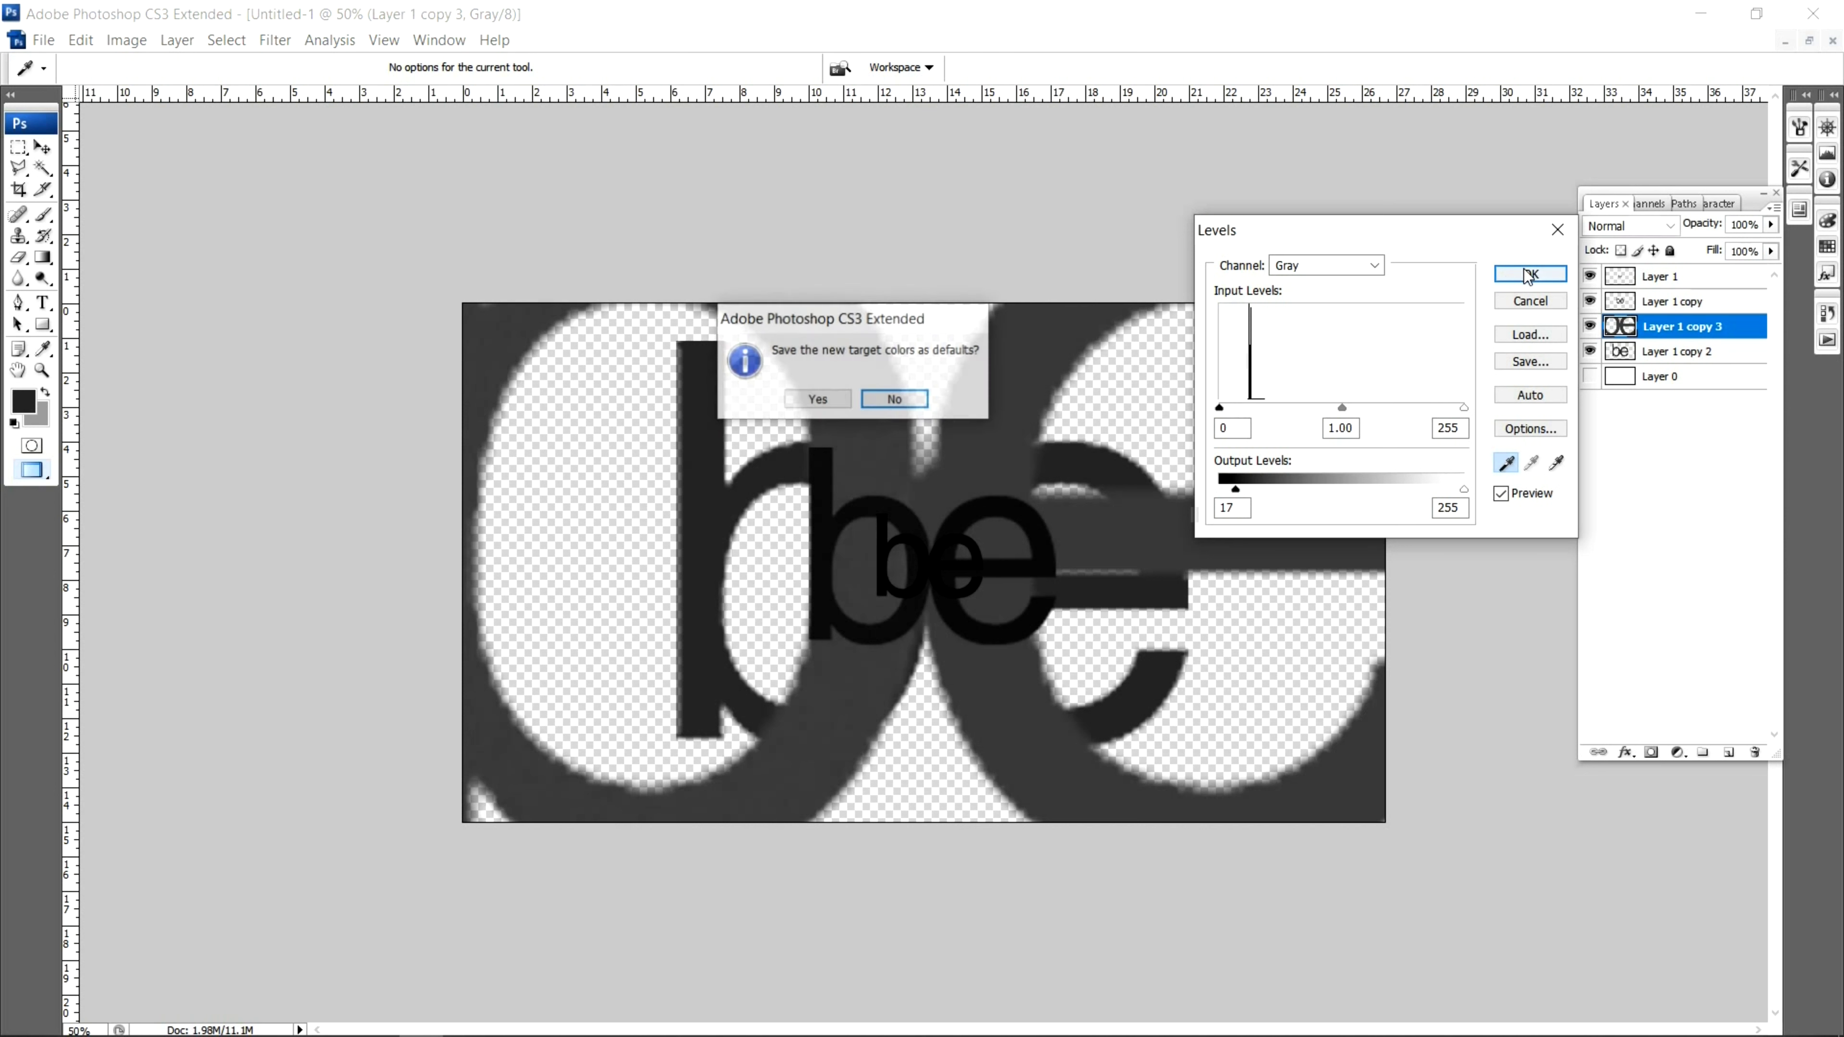
pyautogui.click(894, 399)
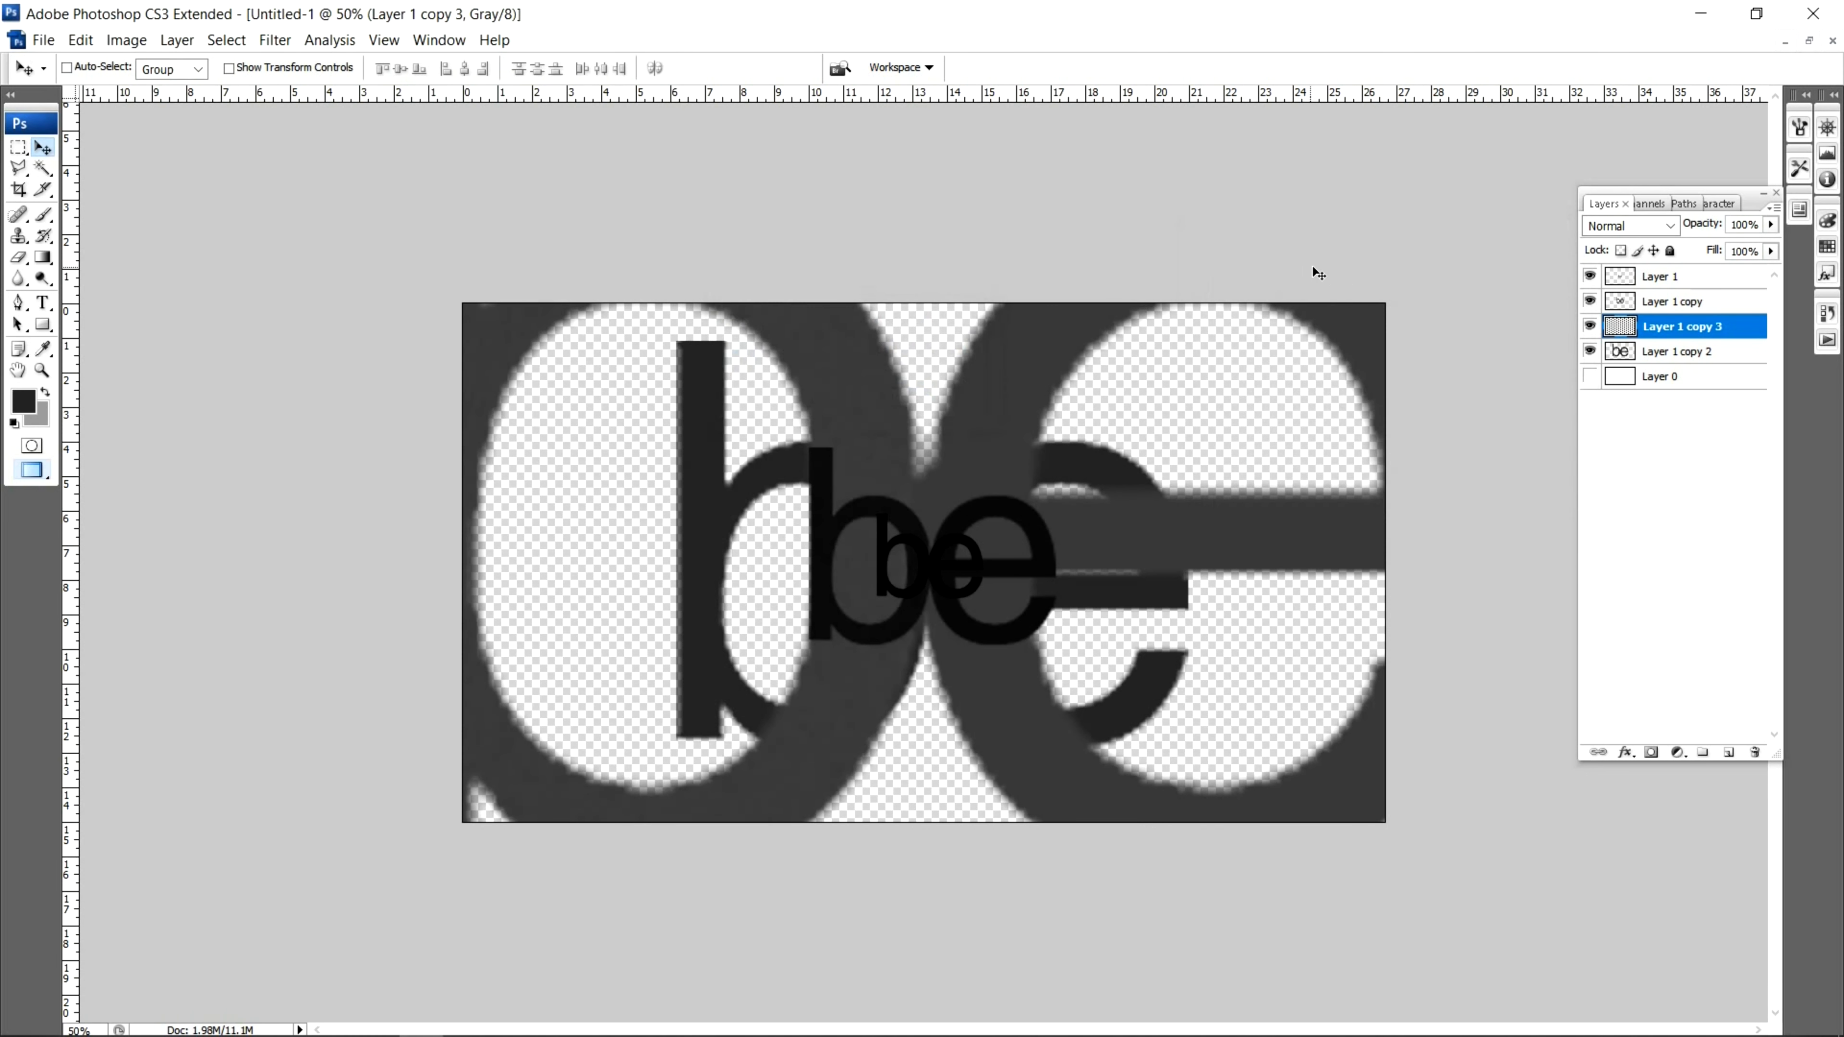
pyautogui.moveTo(1624, 331); pyautogui.dragTo(1625, 362)
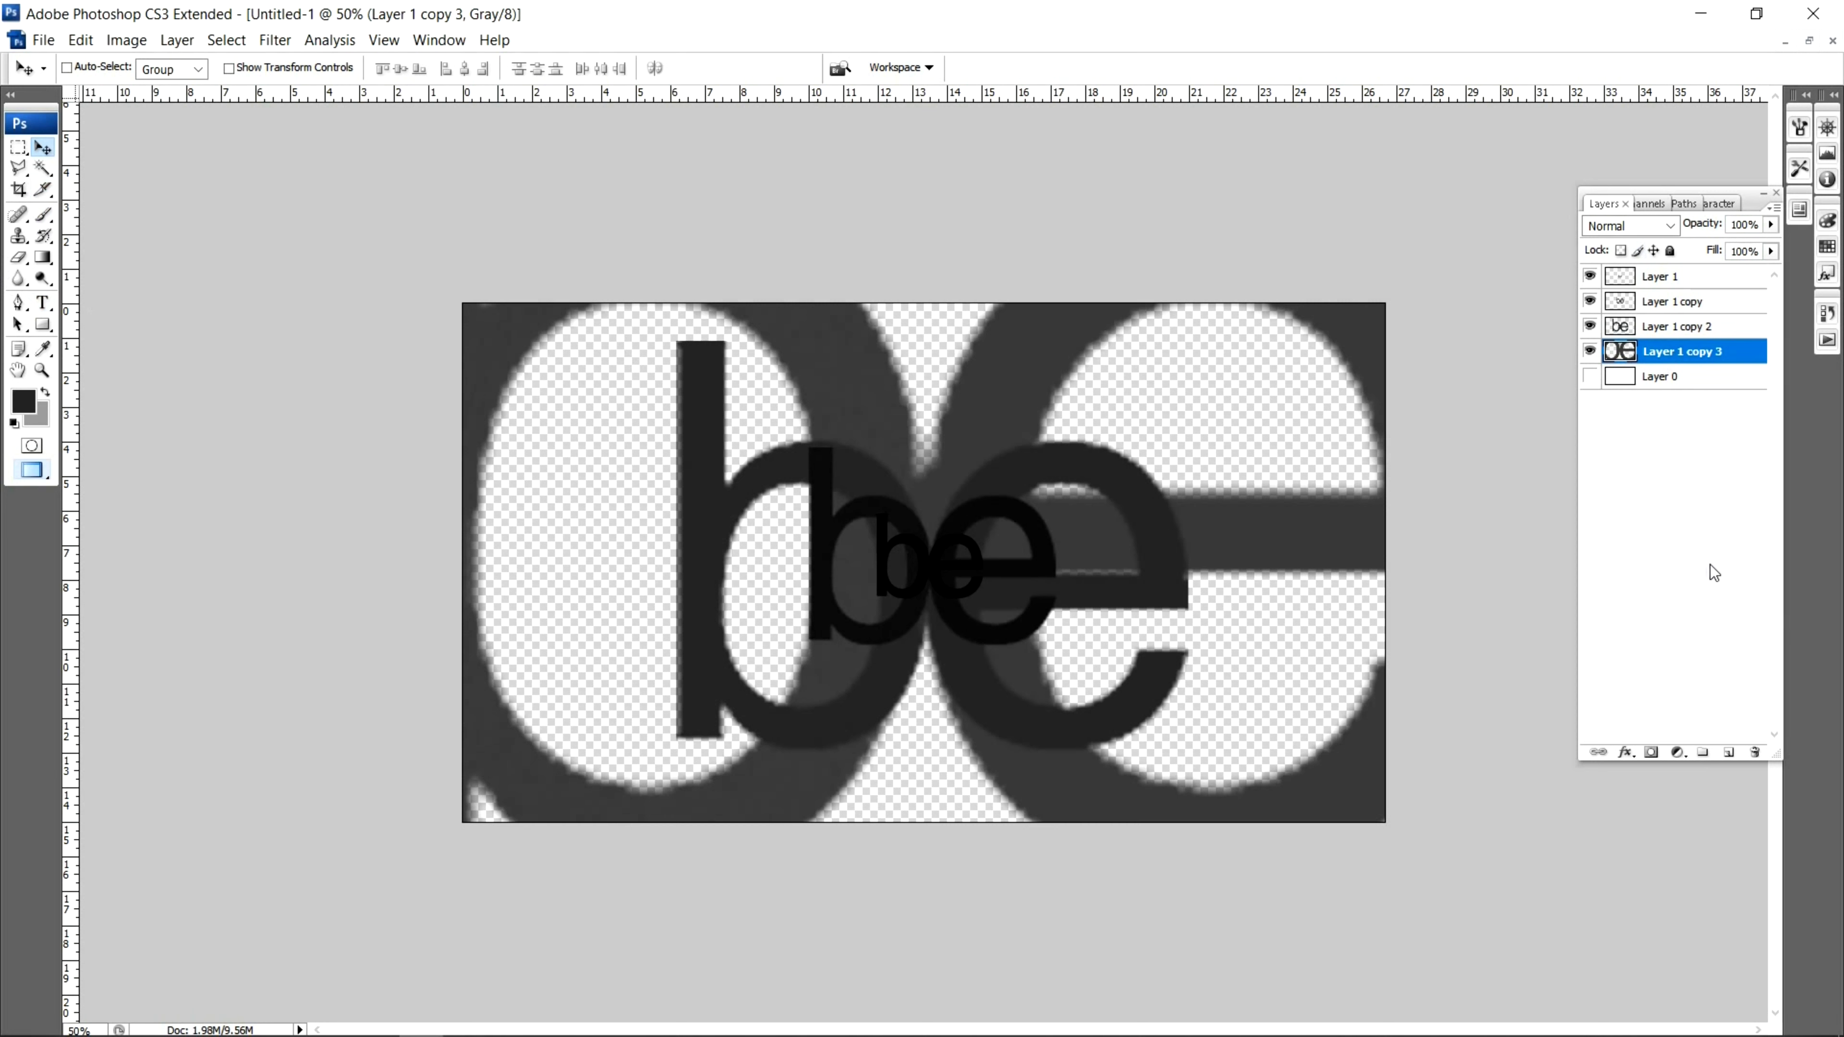
# - Add a new layer beneath Layer 1 copy 3 and set the foreground color to K 20%
pyautogui.click(1730, 754)
pyautogui.moveTo(1688, 358); pyautogui.dragTo(1696, 386)
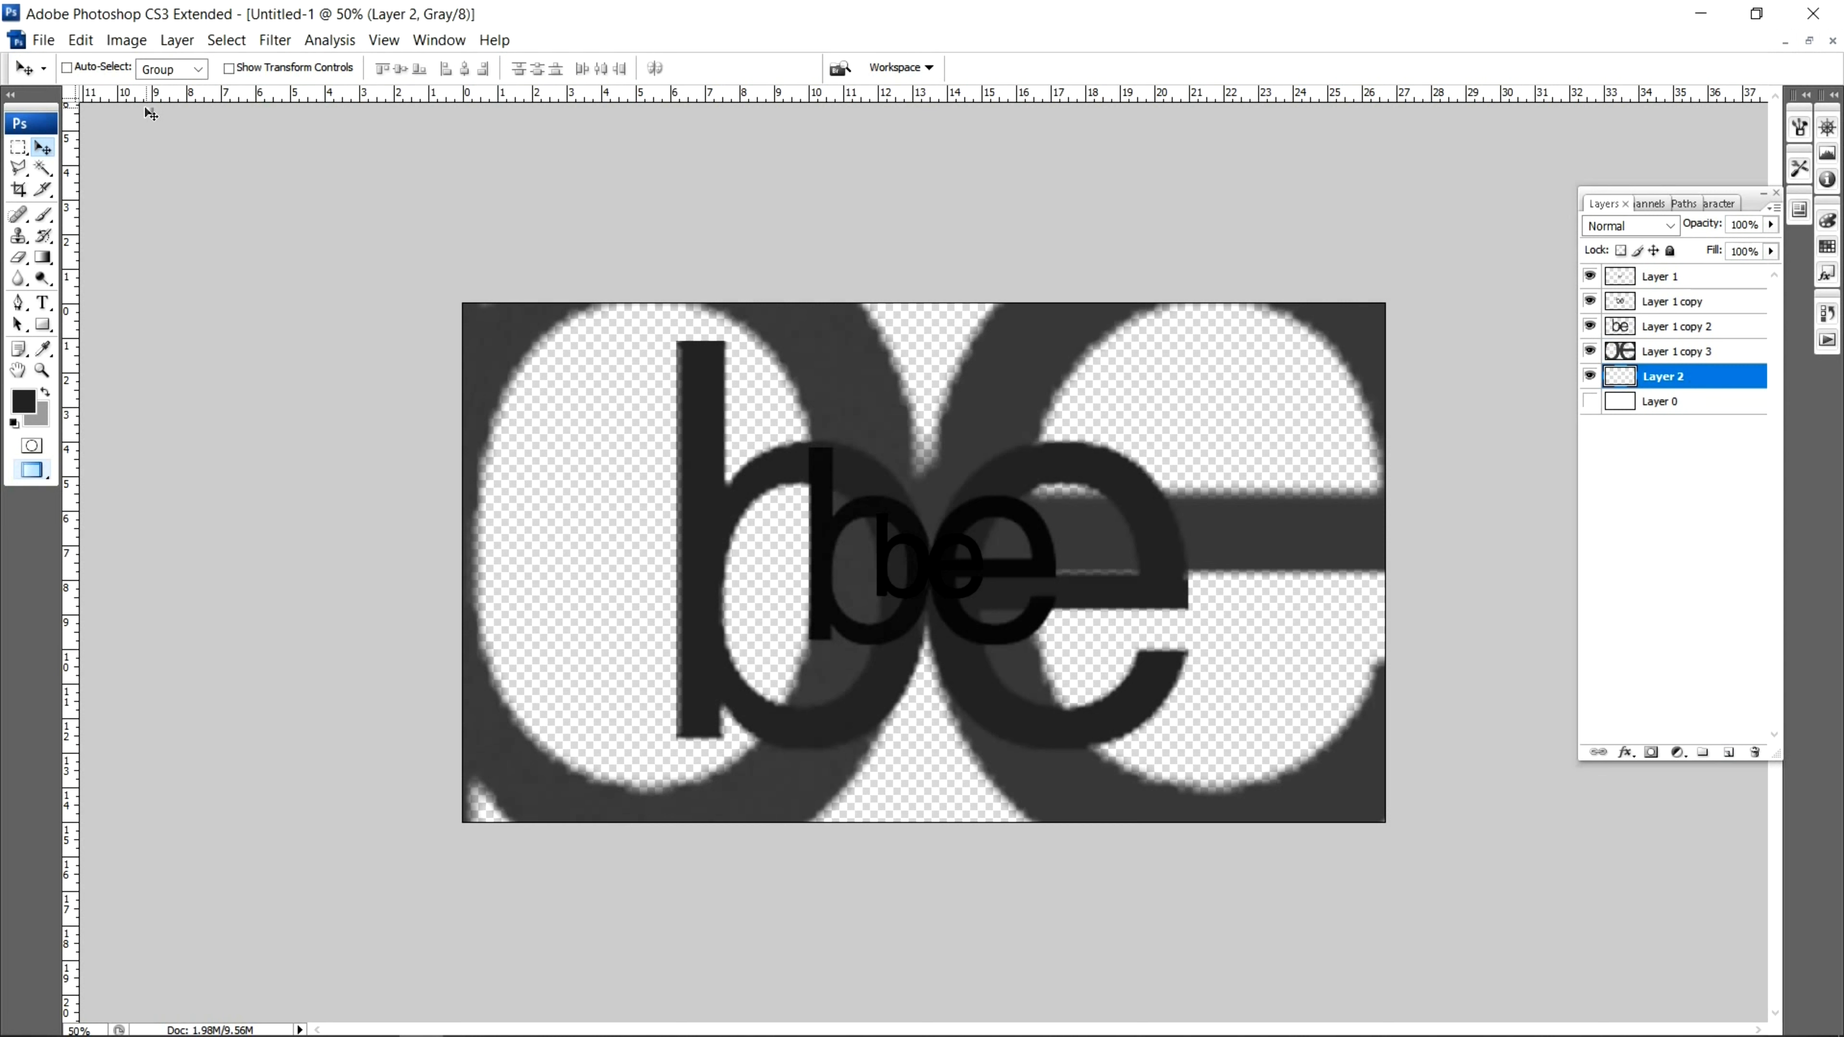
pyautogui.click(32, 408)
pyautogui.doubleClick(934, 469)
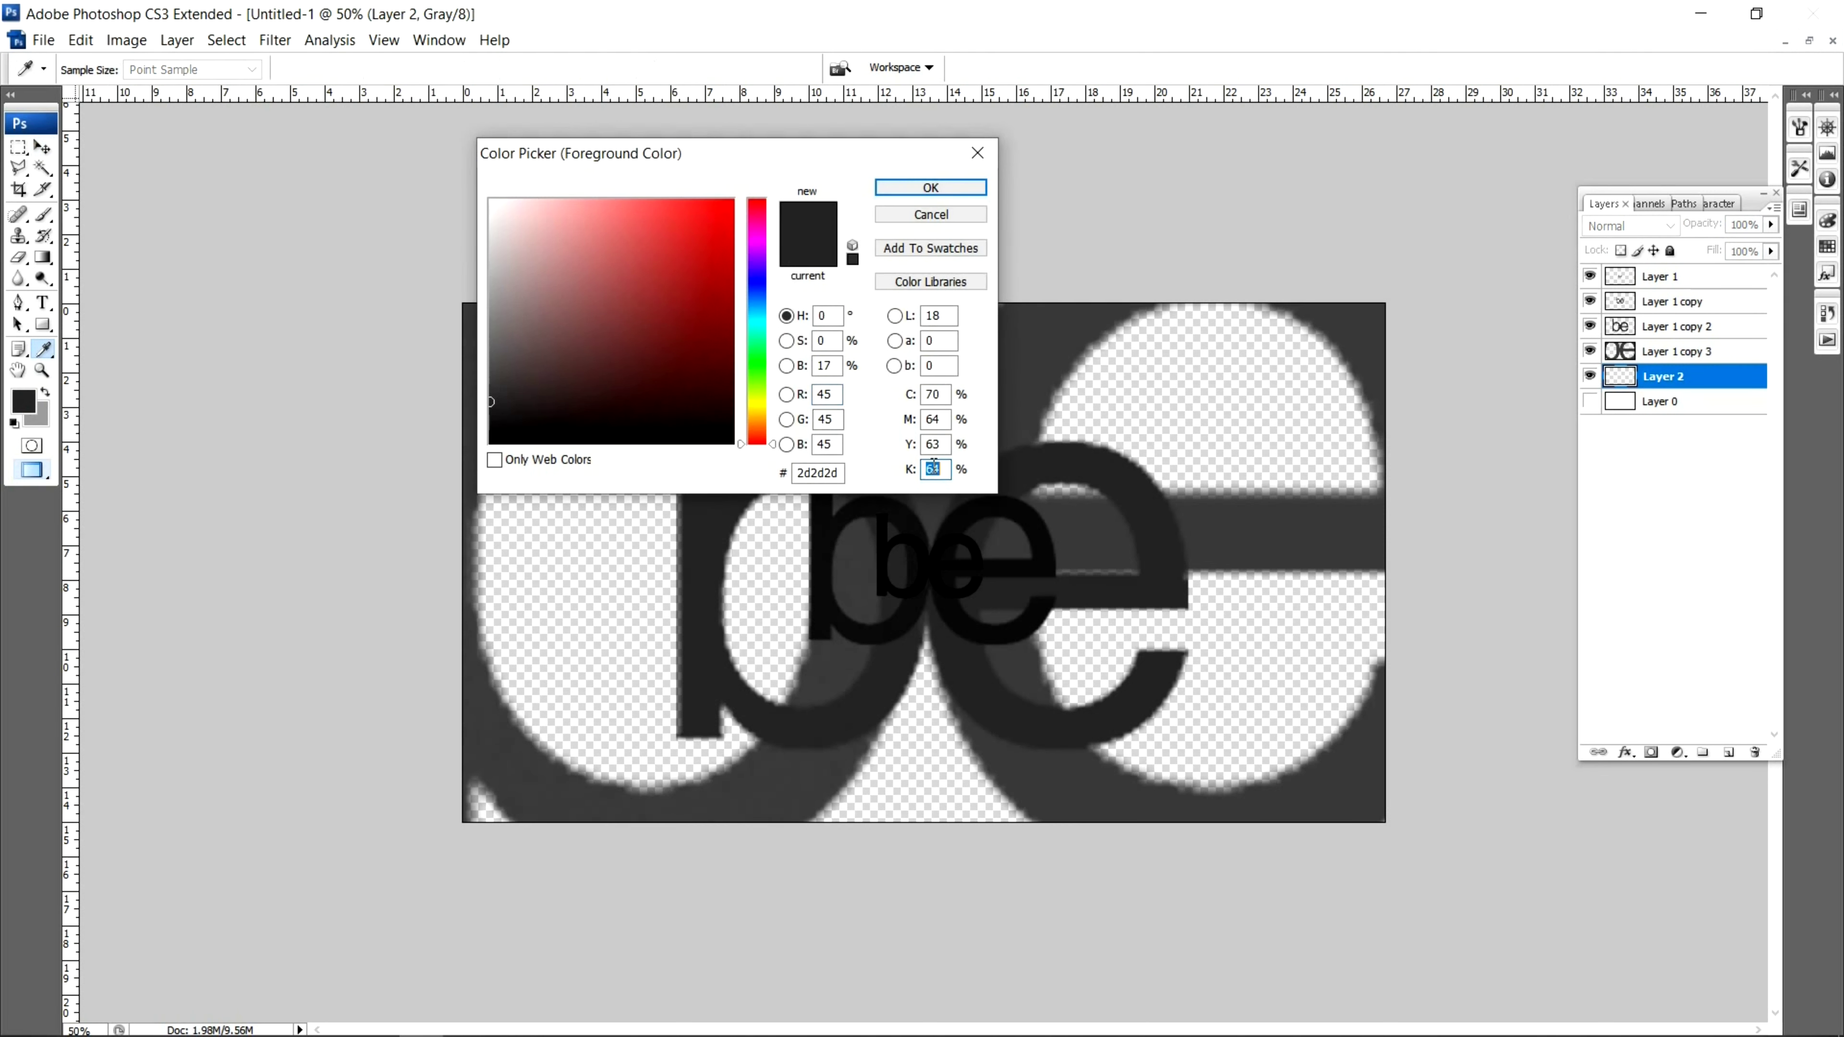
pyautogui.write('20')
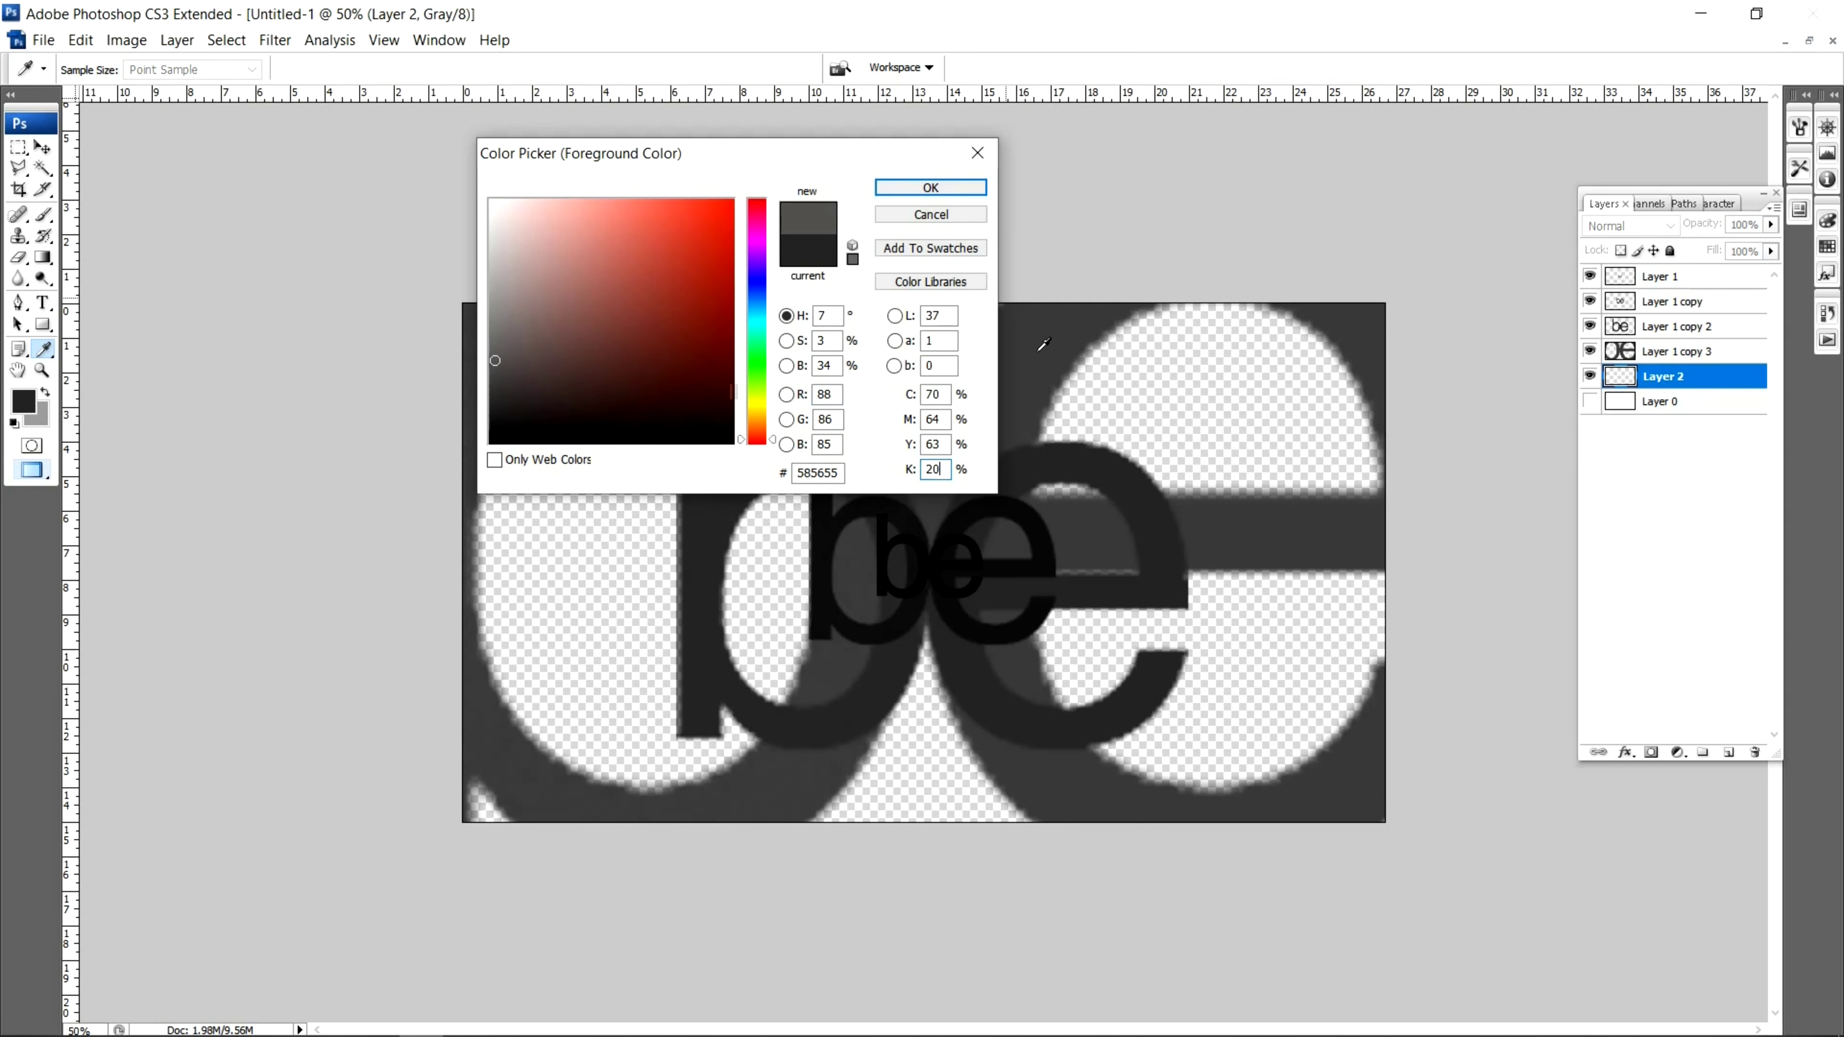
pyautogui.click(931, 187)
pyautogui.press('v')
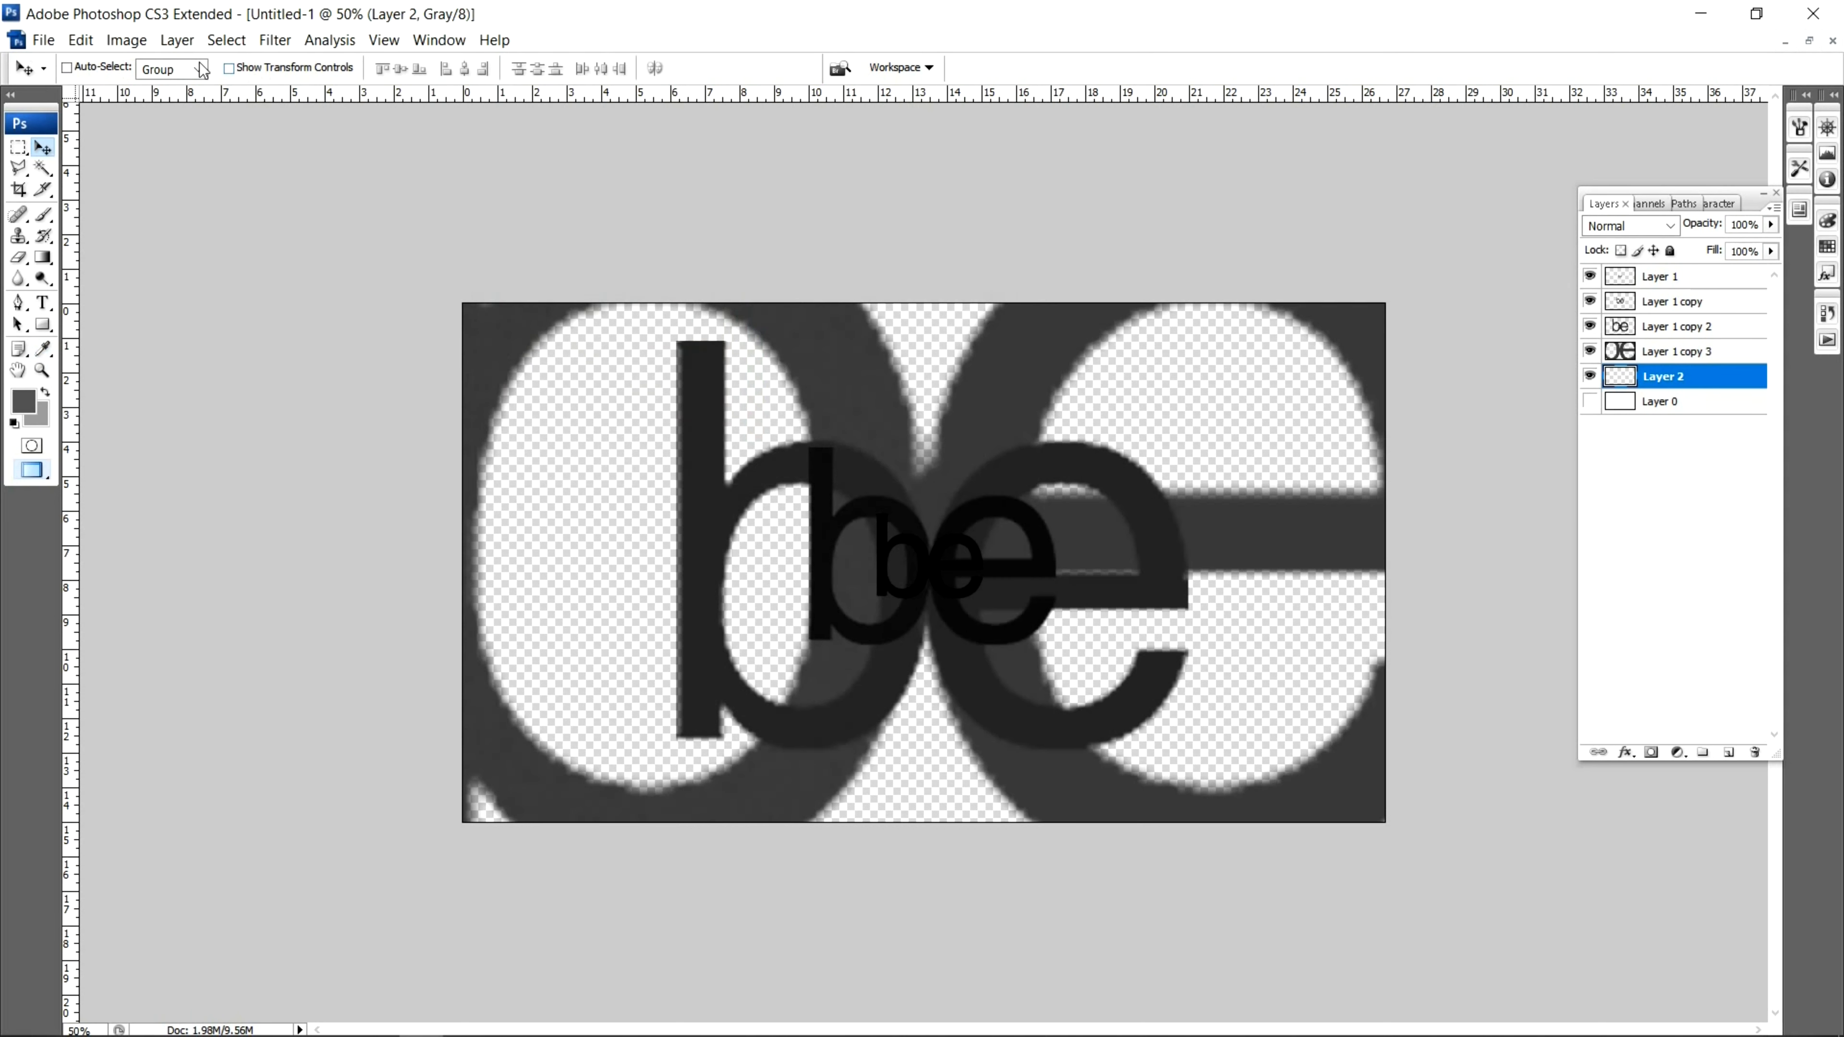
# - Fill Layer 2 with the foreground color in Normal mode at 100% opacity
pyautogui.click(81, 40)
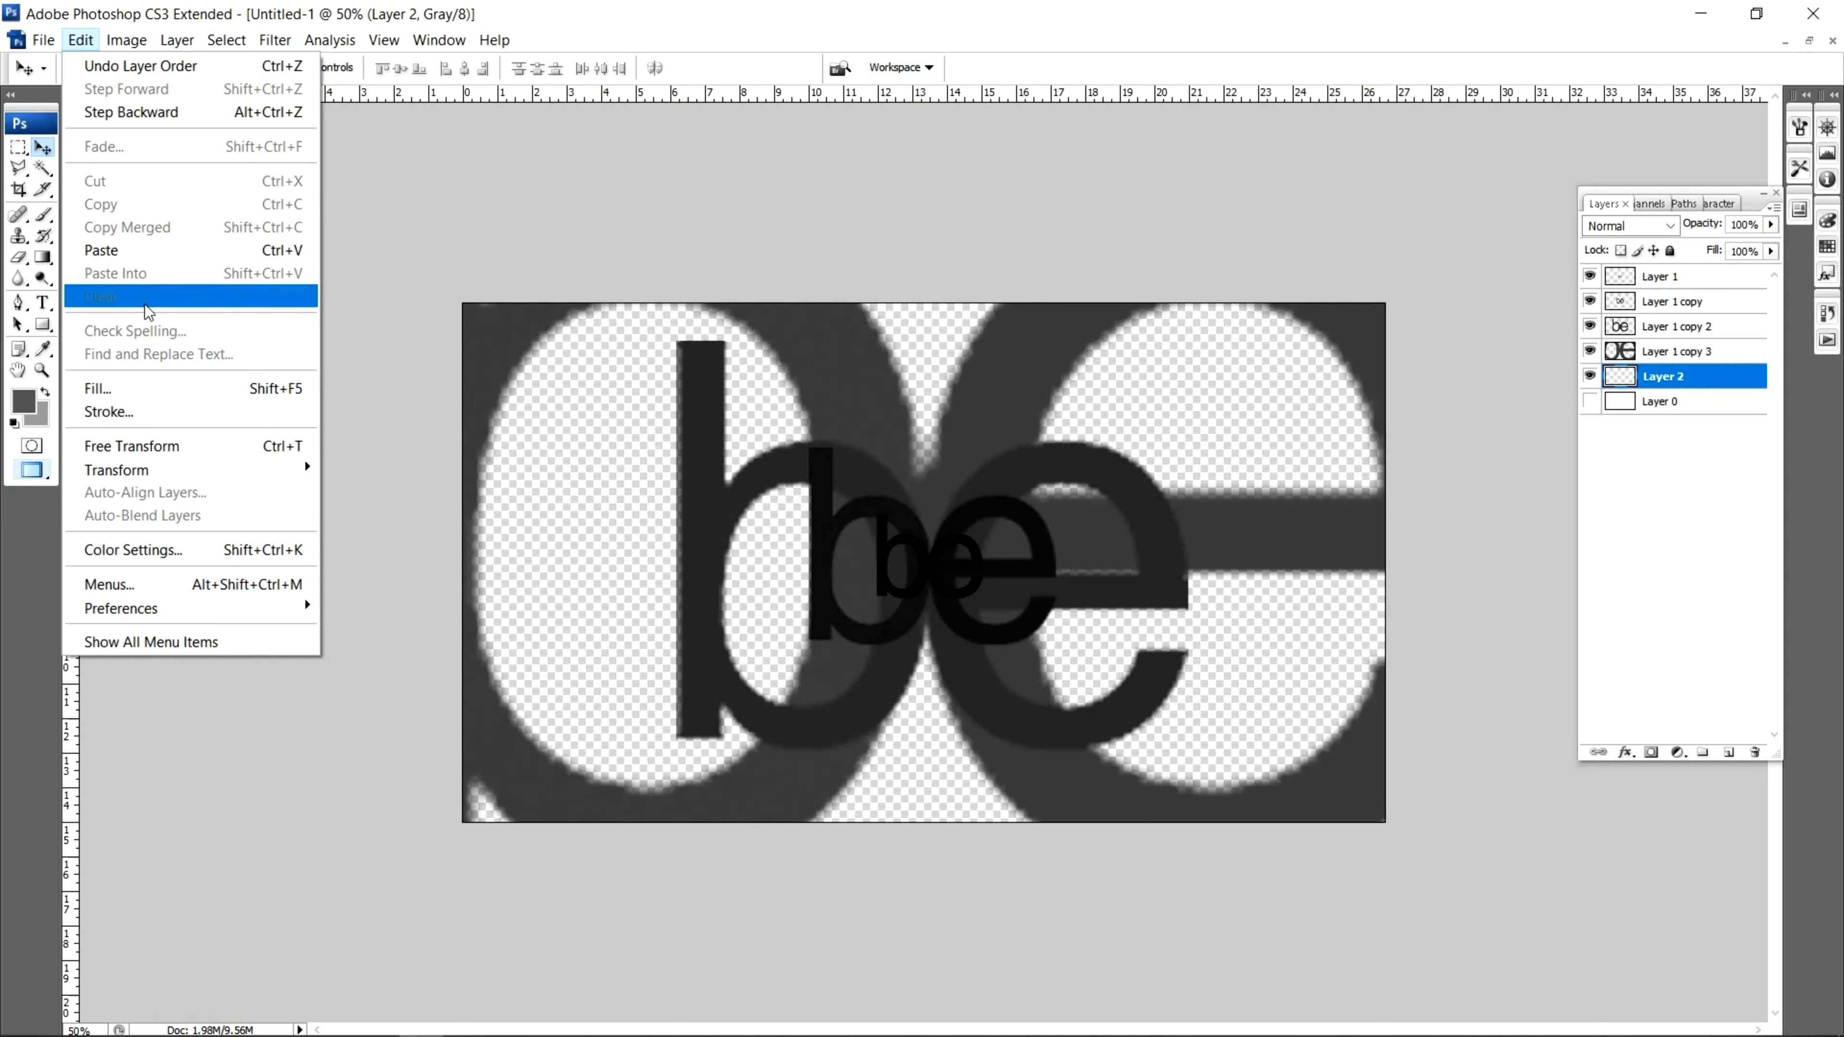
pyautogui.click(156, 390)
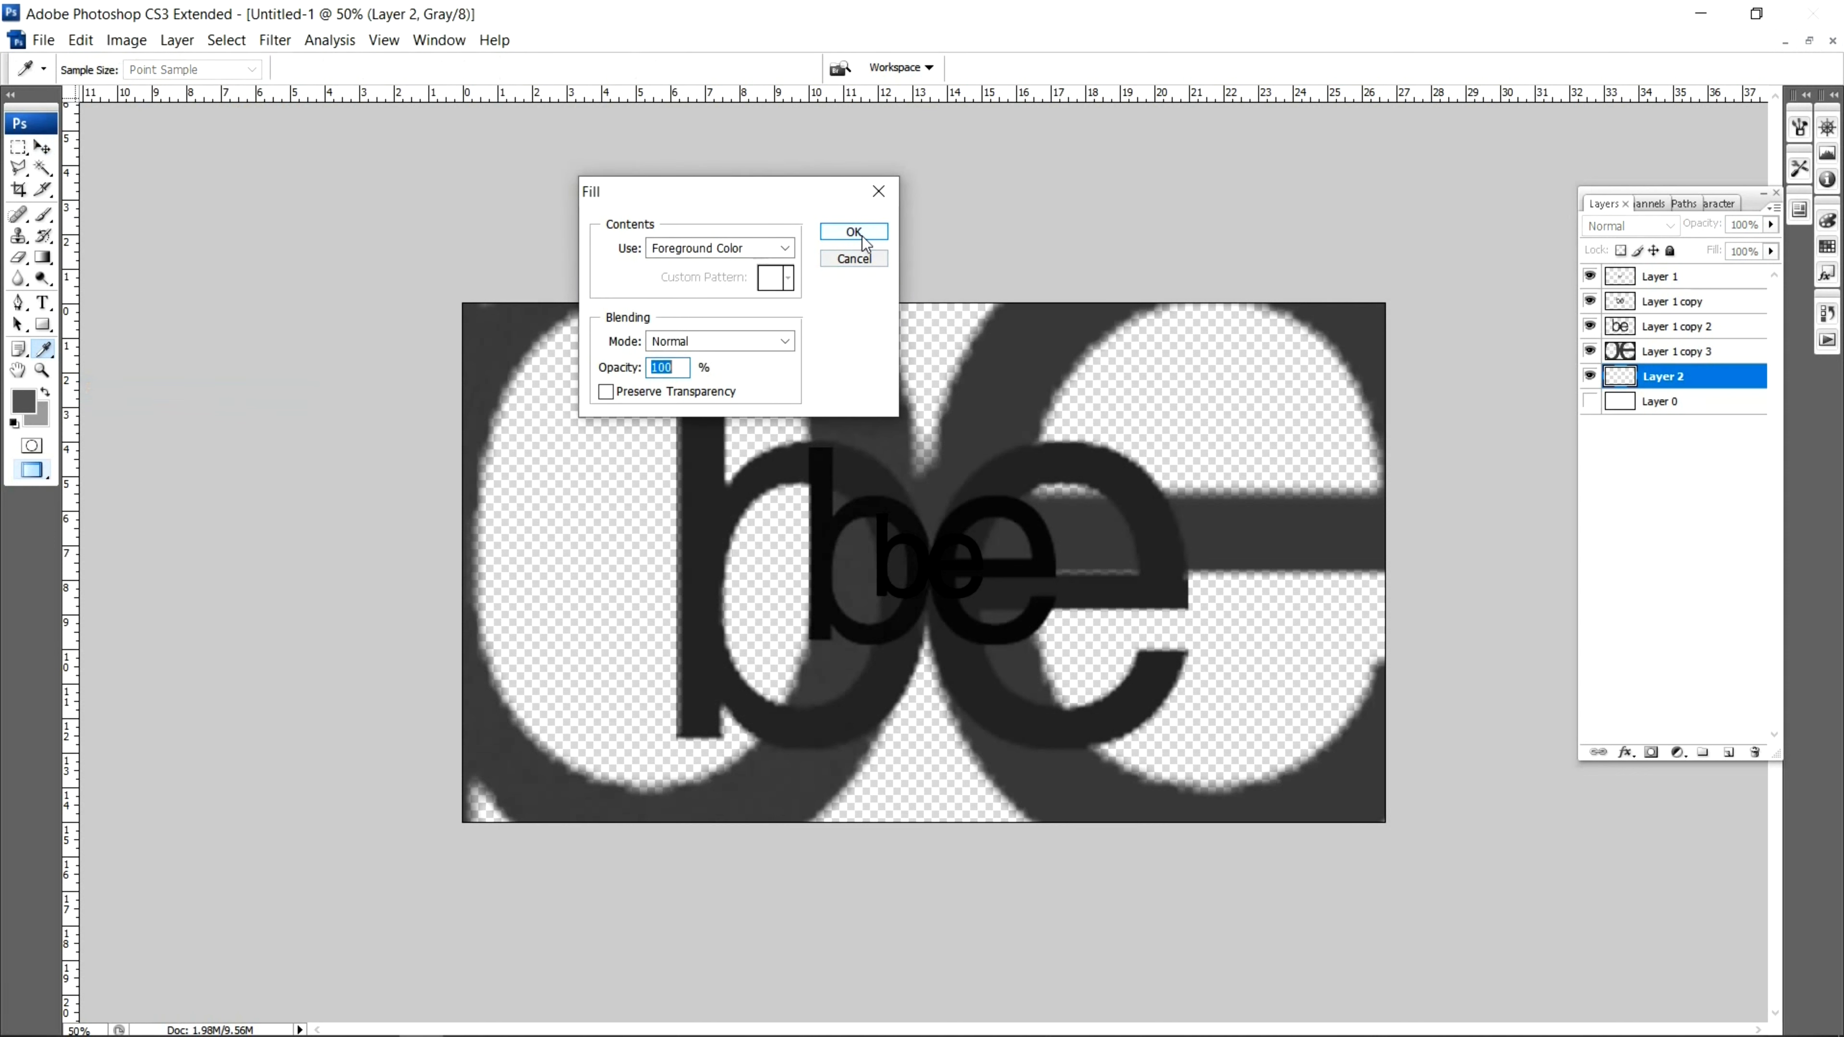
pyautogui.click(854, 231)
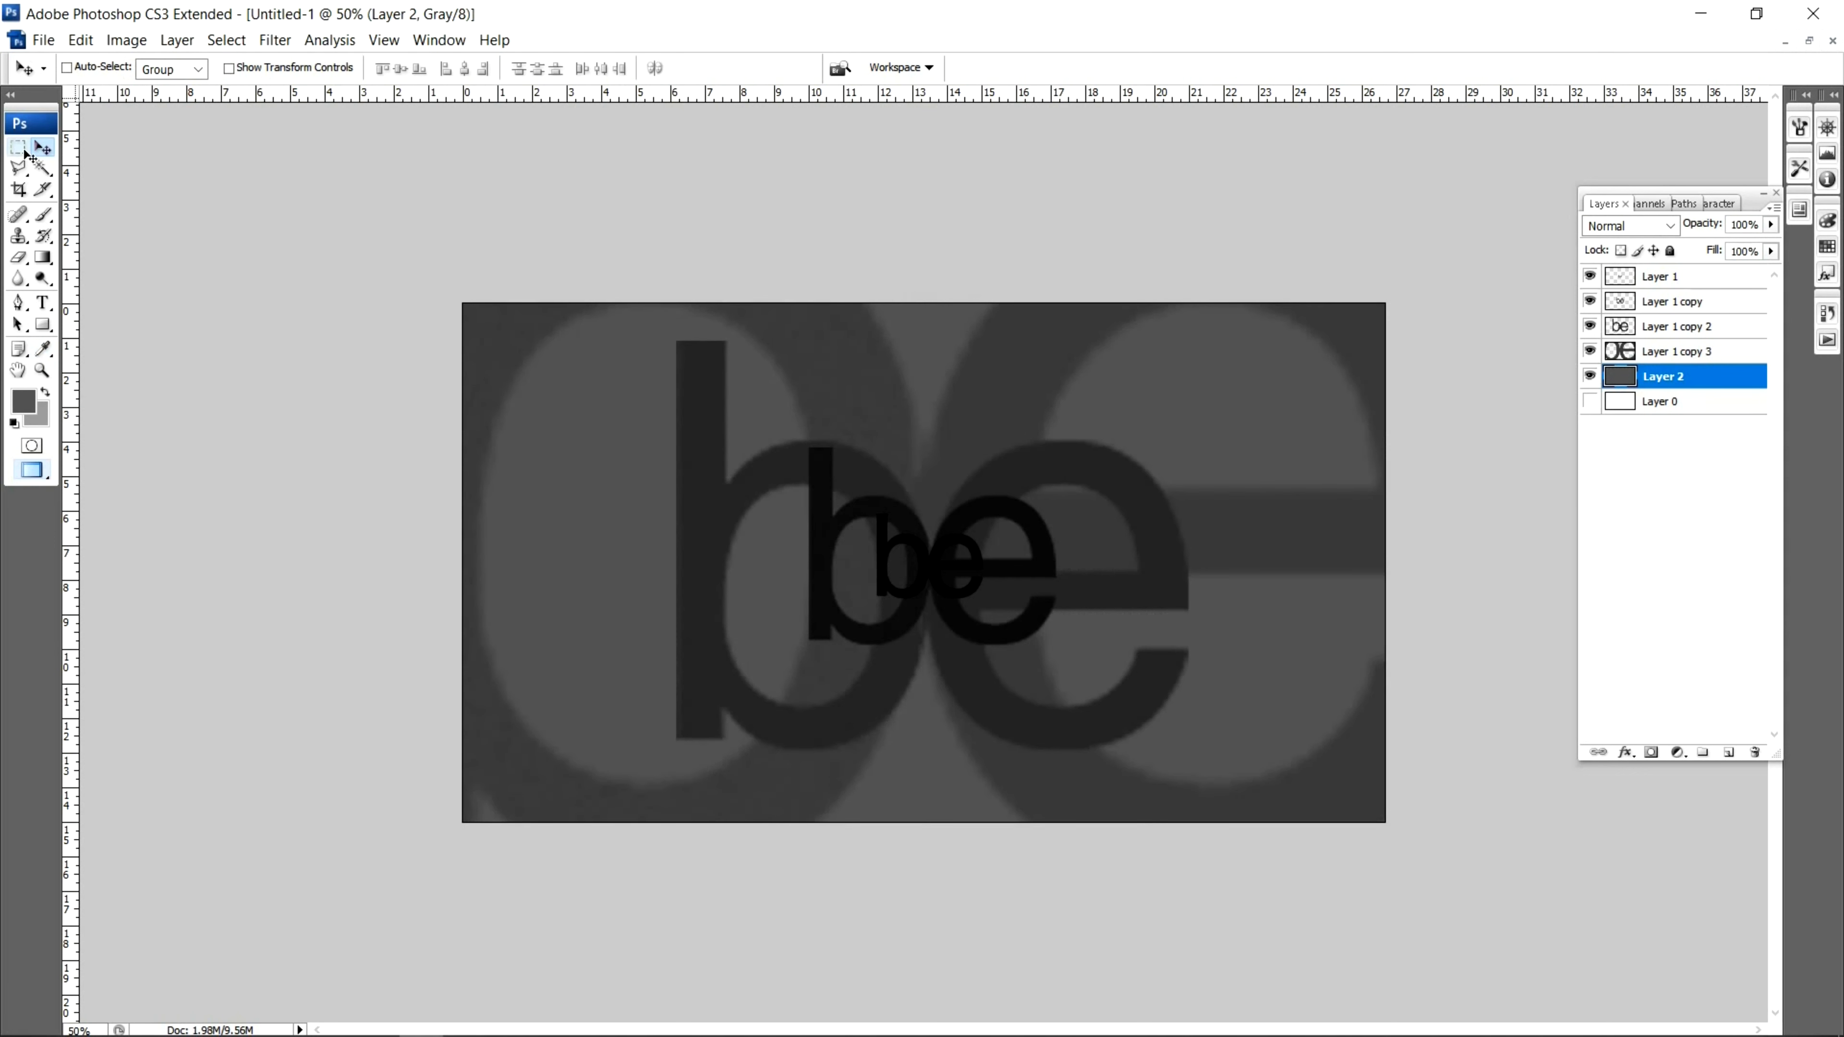
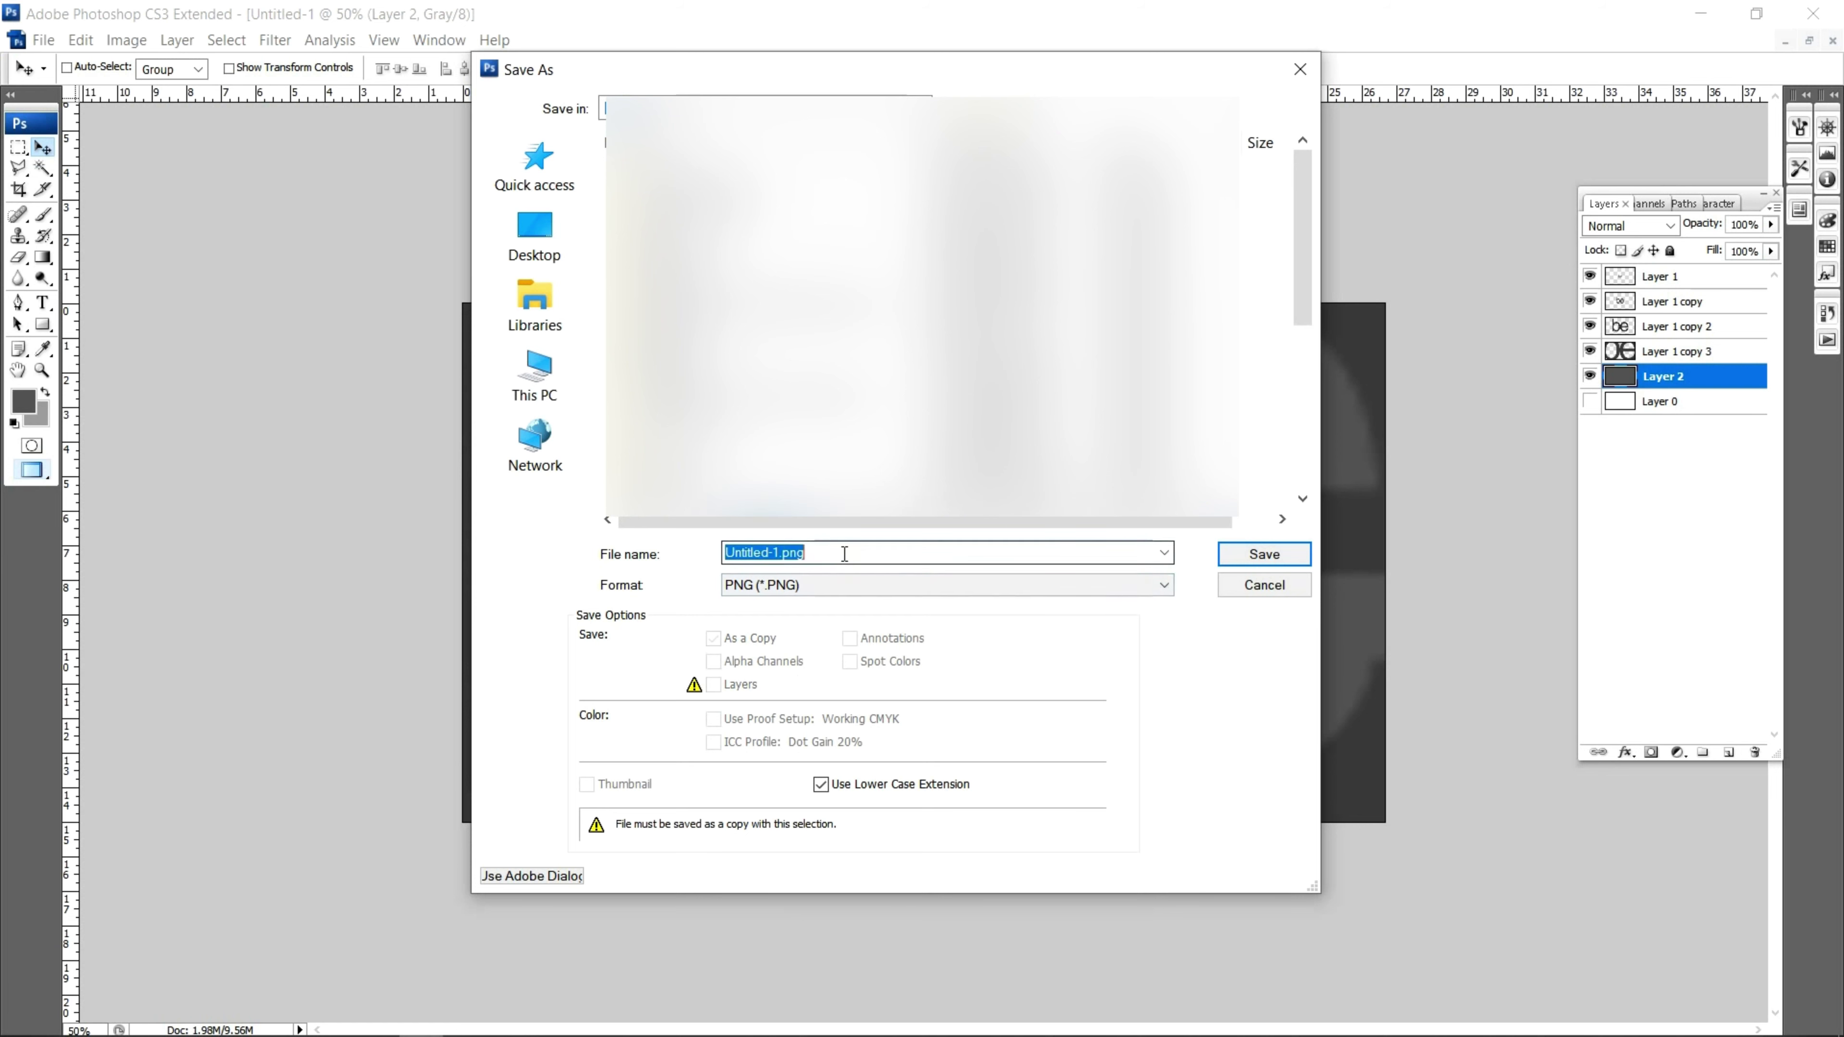
# - Save the image as a PNG named logo-transition with interlacing set to None
pyautogui.write('logo-transition')
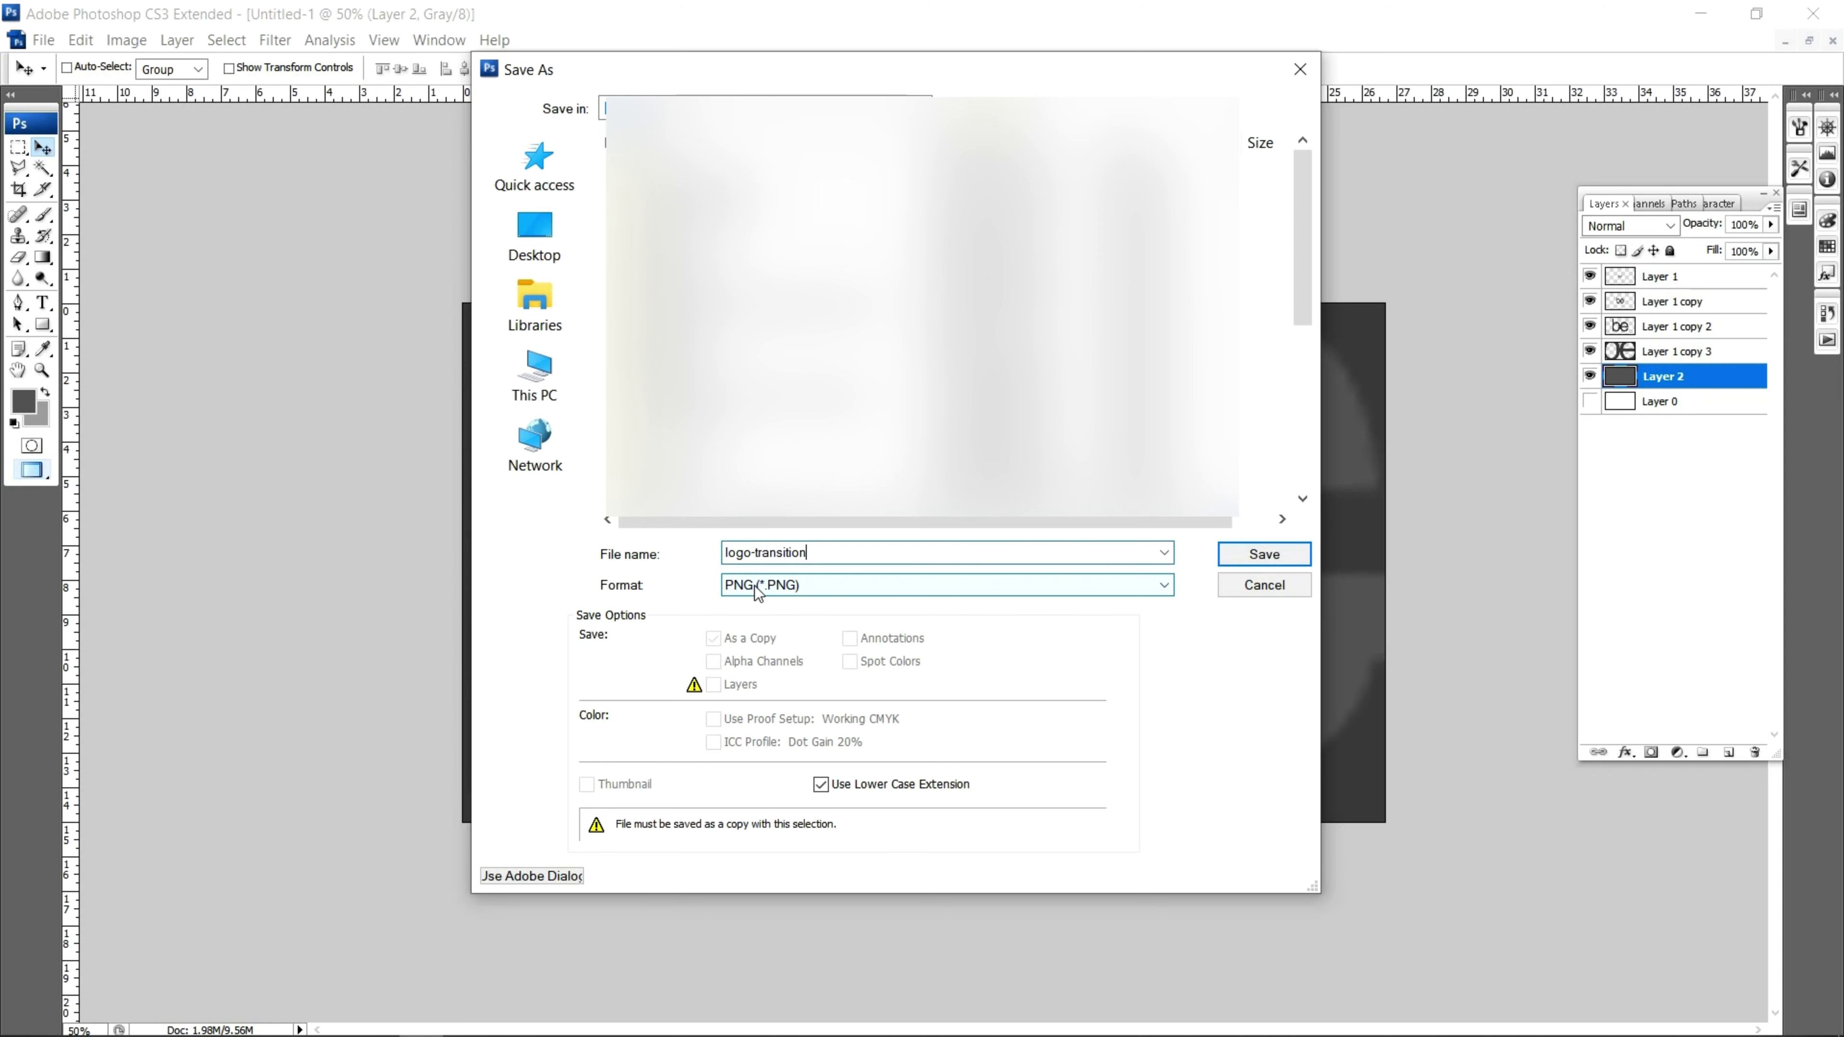
pyautogui.click(1265, 562)
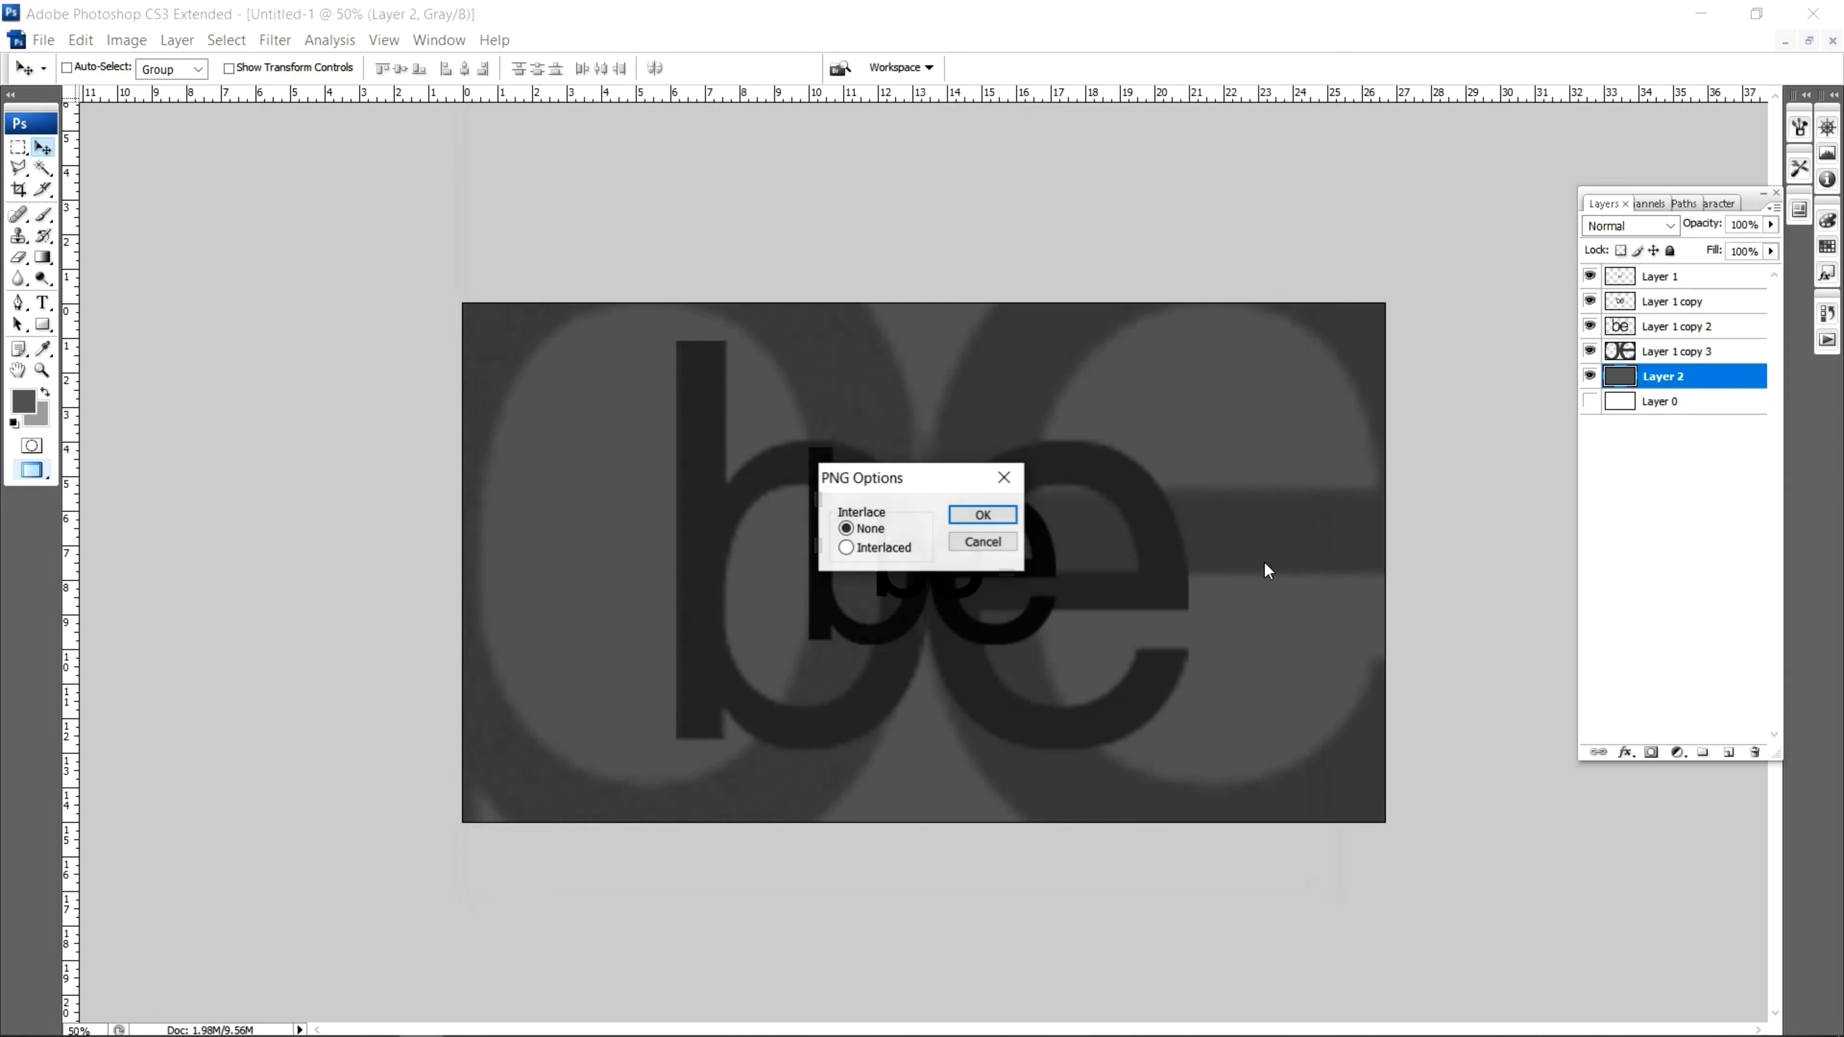
pyautogui.click(982, 516)
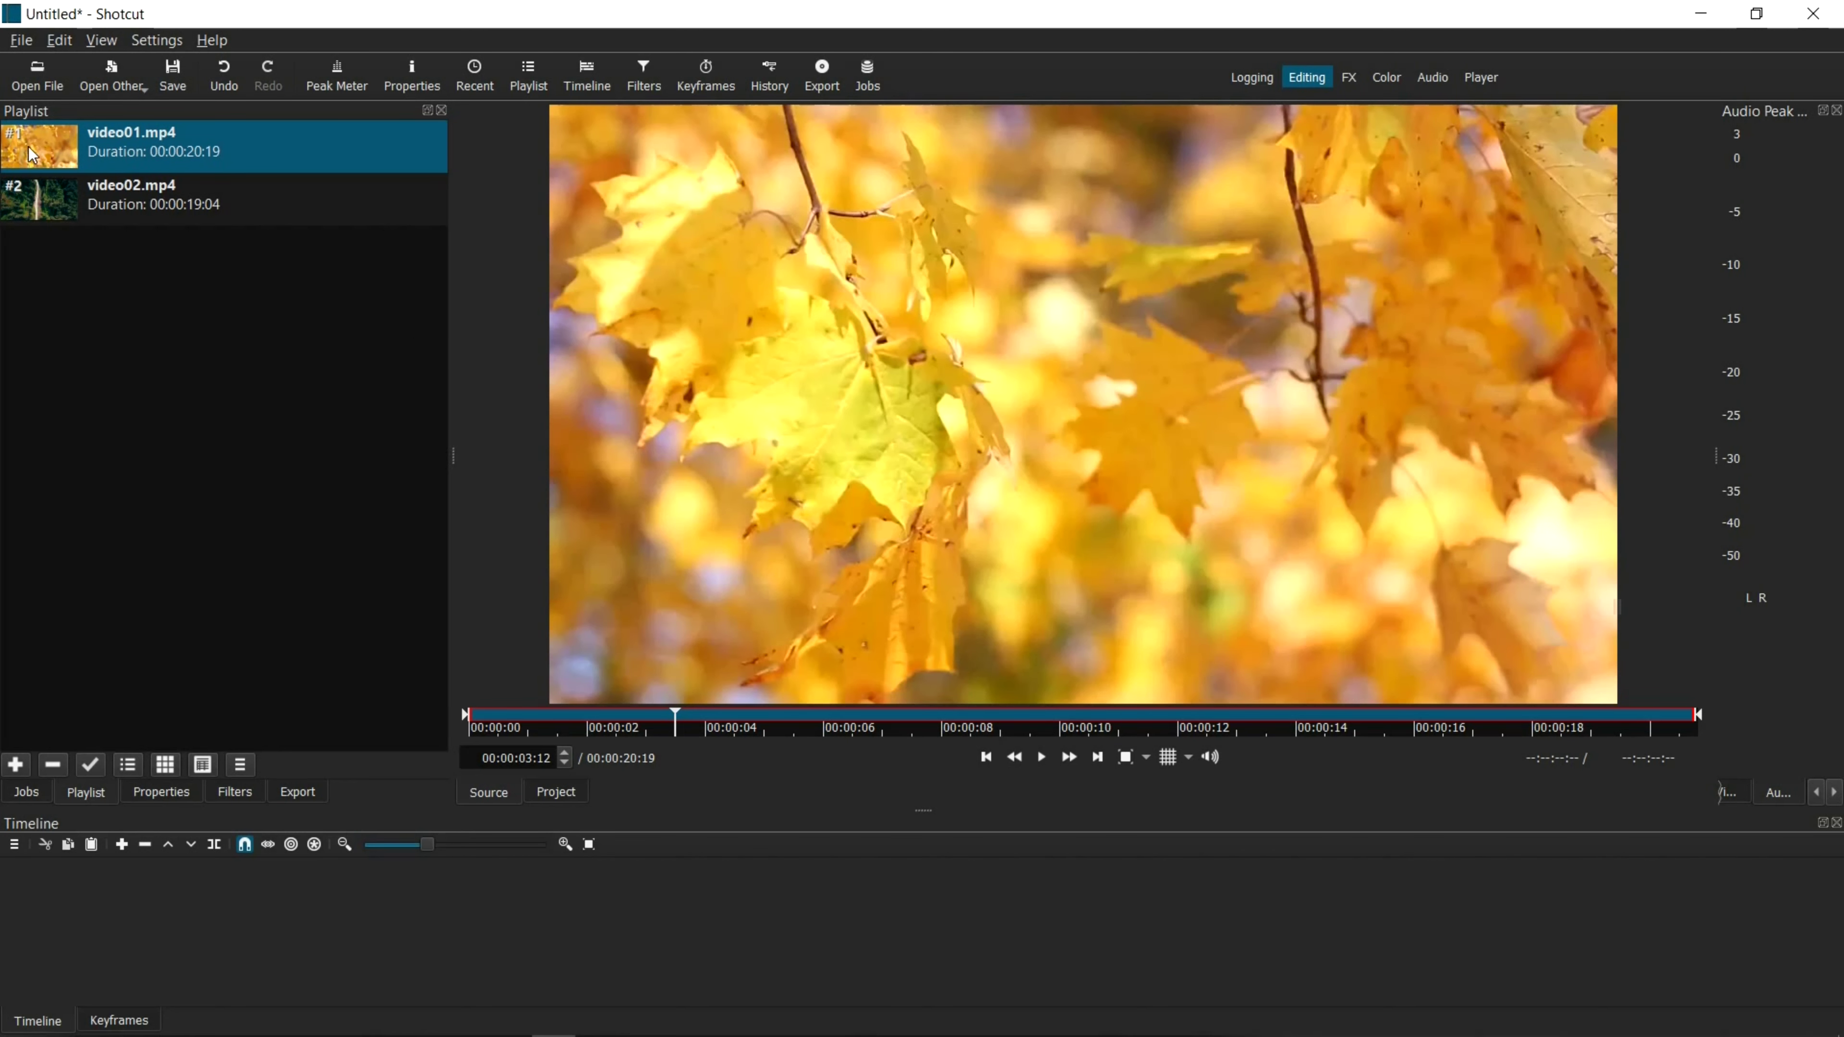
# - Switch to Shotcut and preview the playlist clips video01.mp4 and video02.mp4
pyautogui.click(1041, 761)
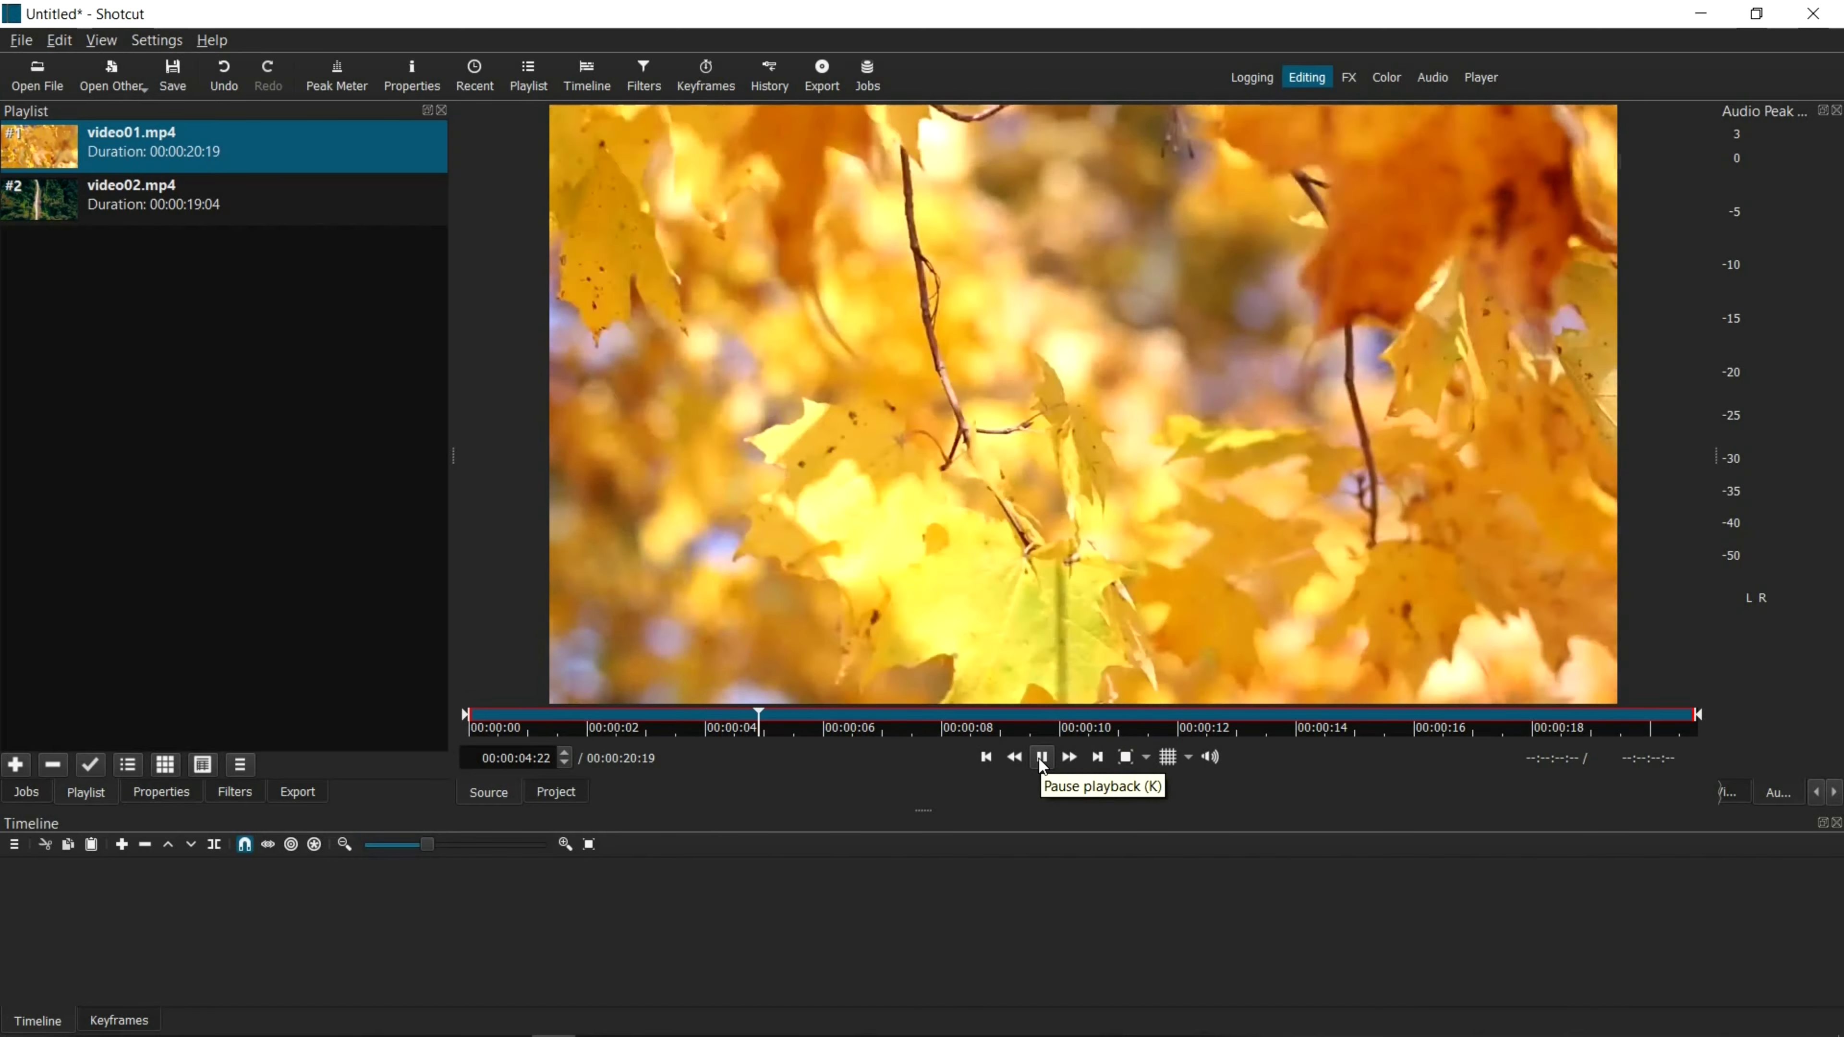
pyautogui.press('space')
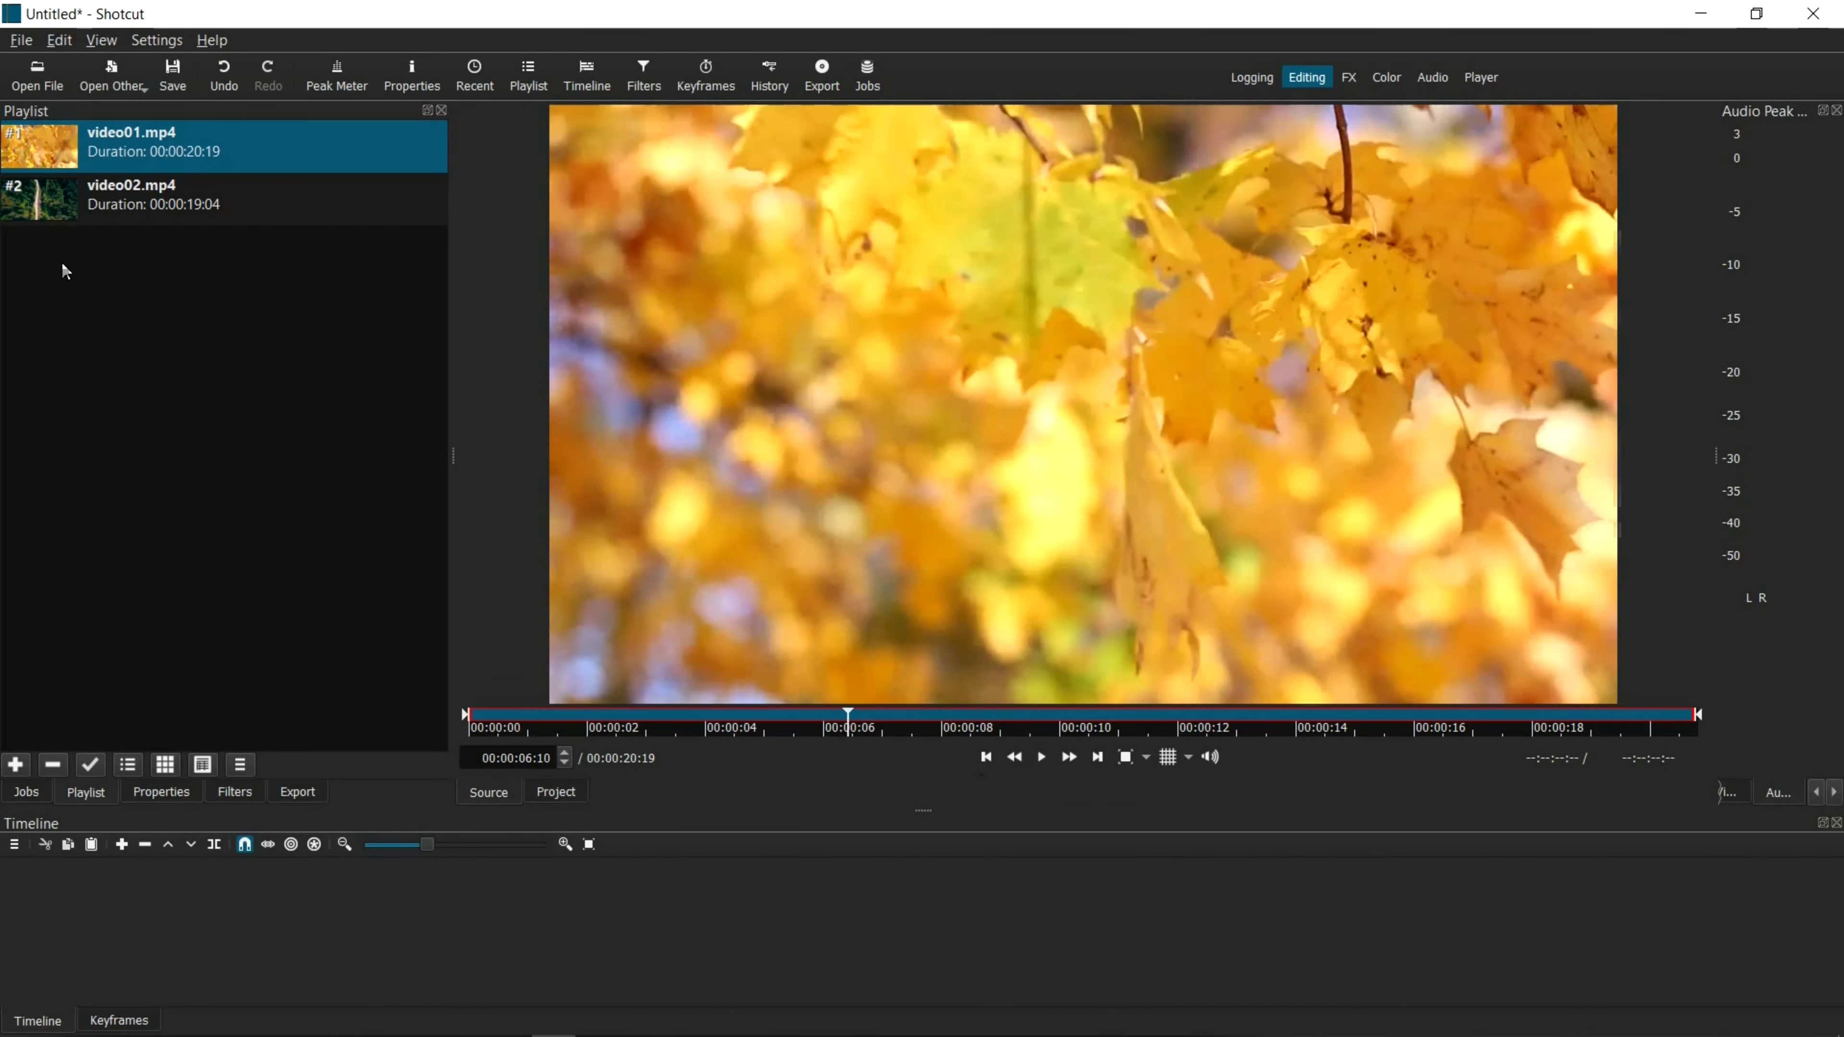
pyautogui.doubleClick(39, 217)
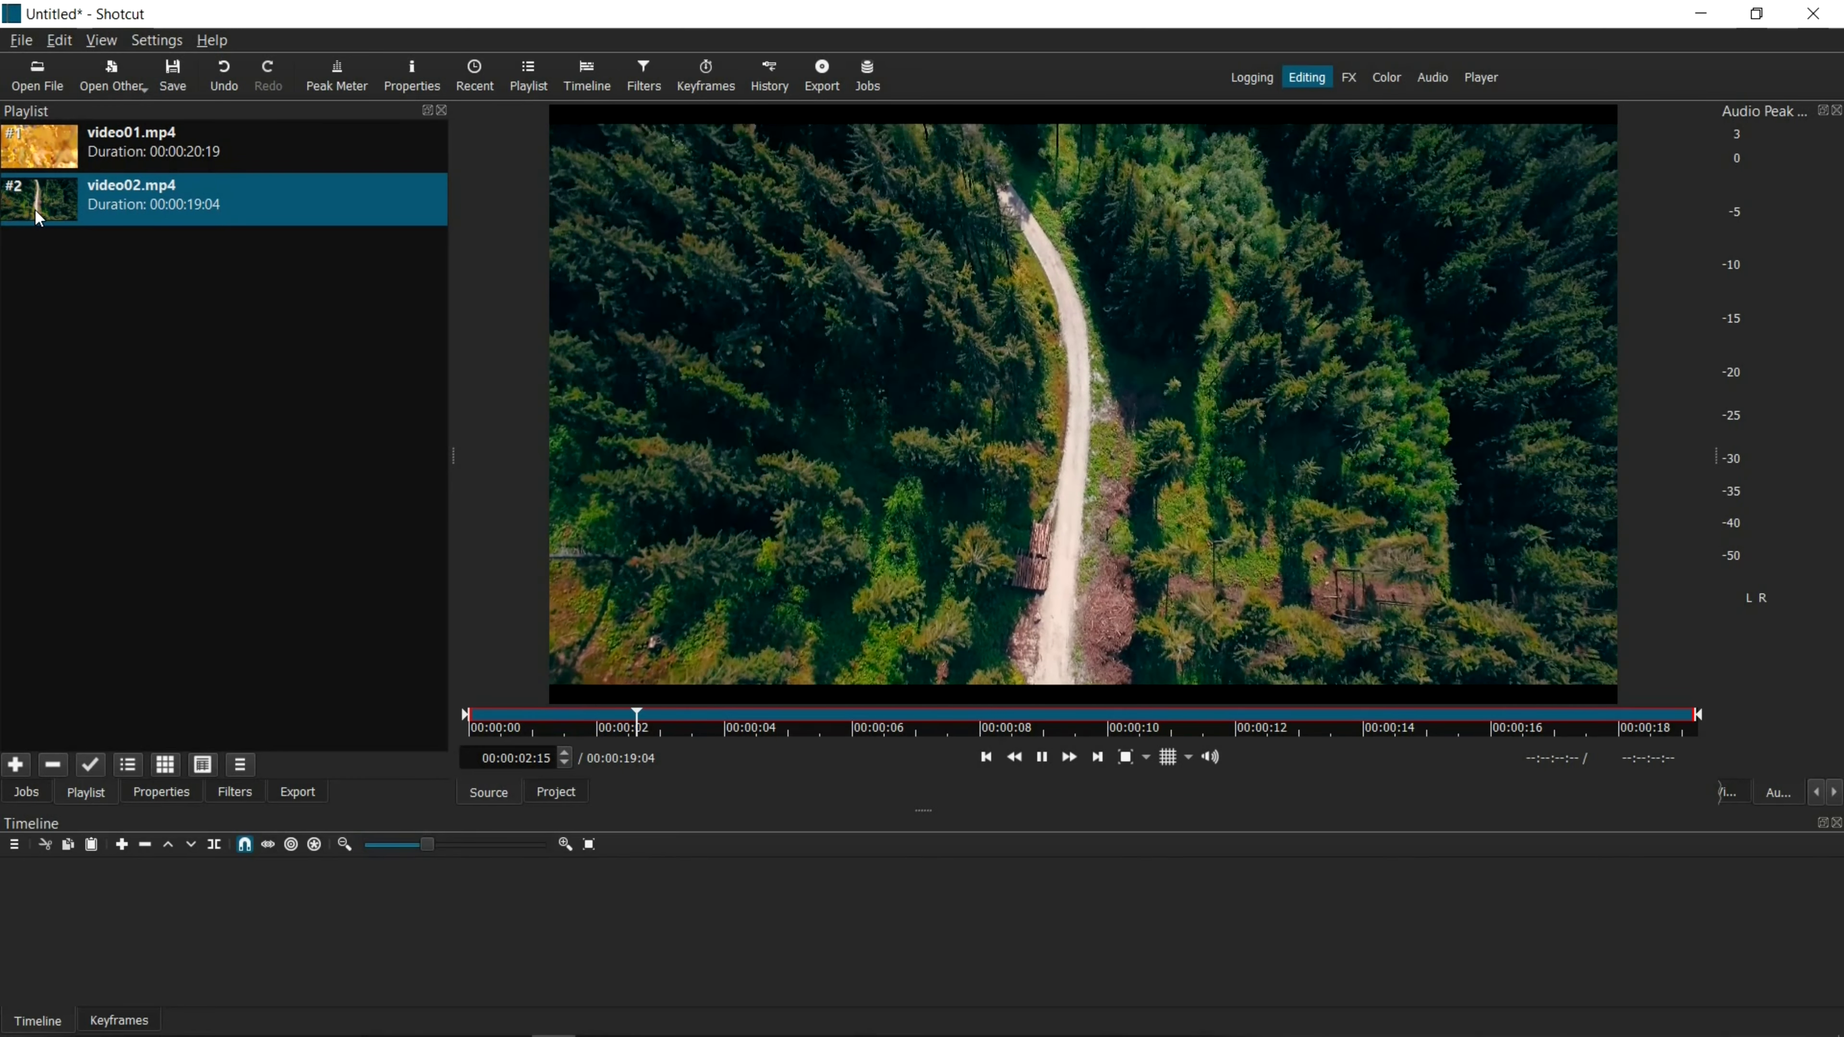
pyautogui.click(1042, 757)
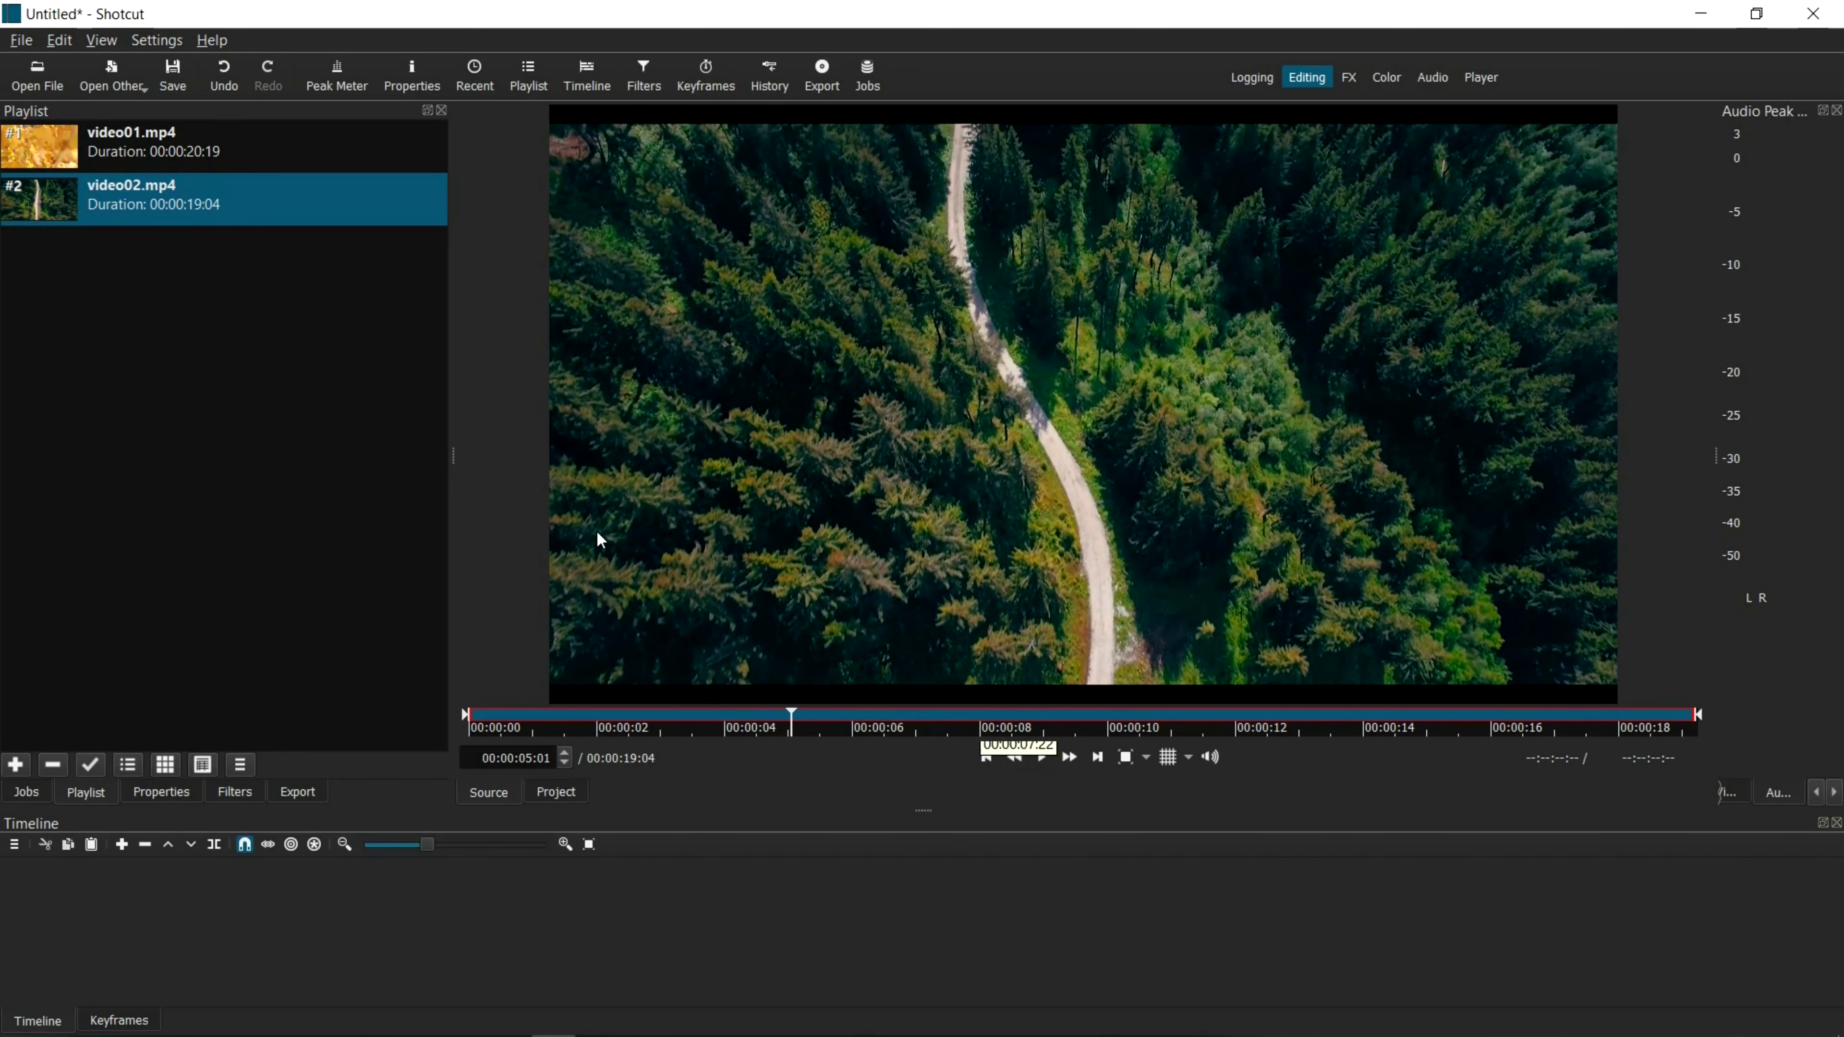
# - Check which video mode the project uses, without changing it
pyautogui.click(172, 45)
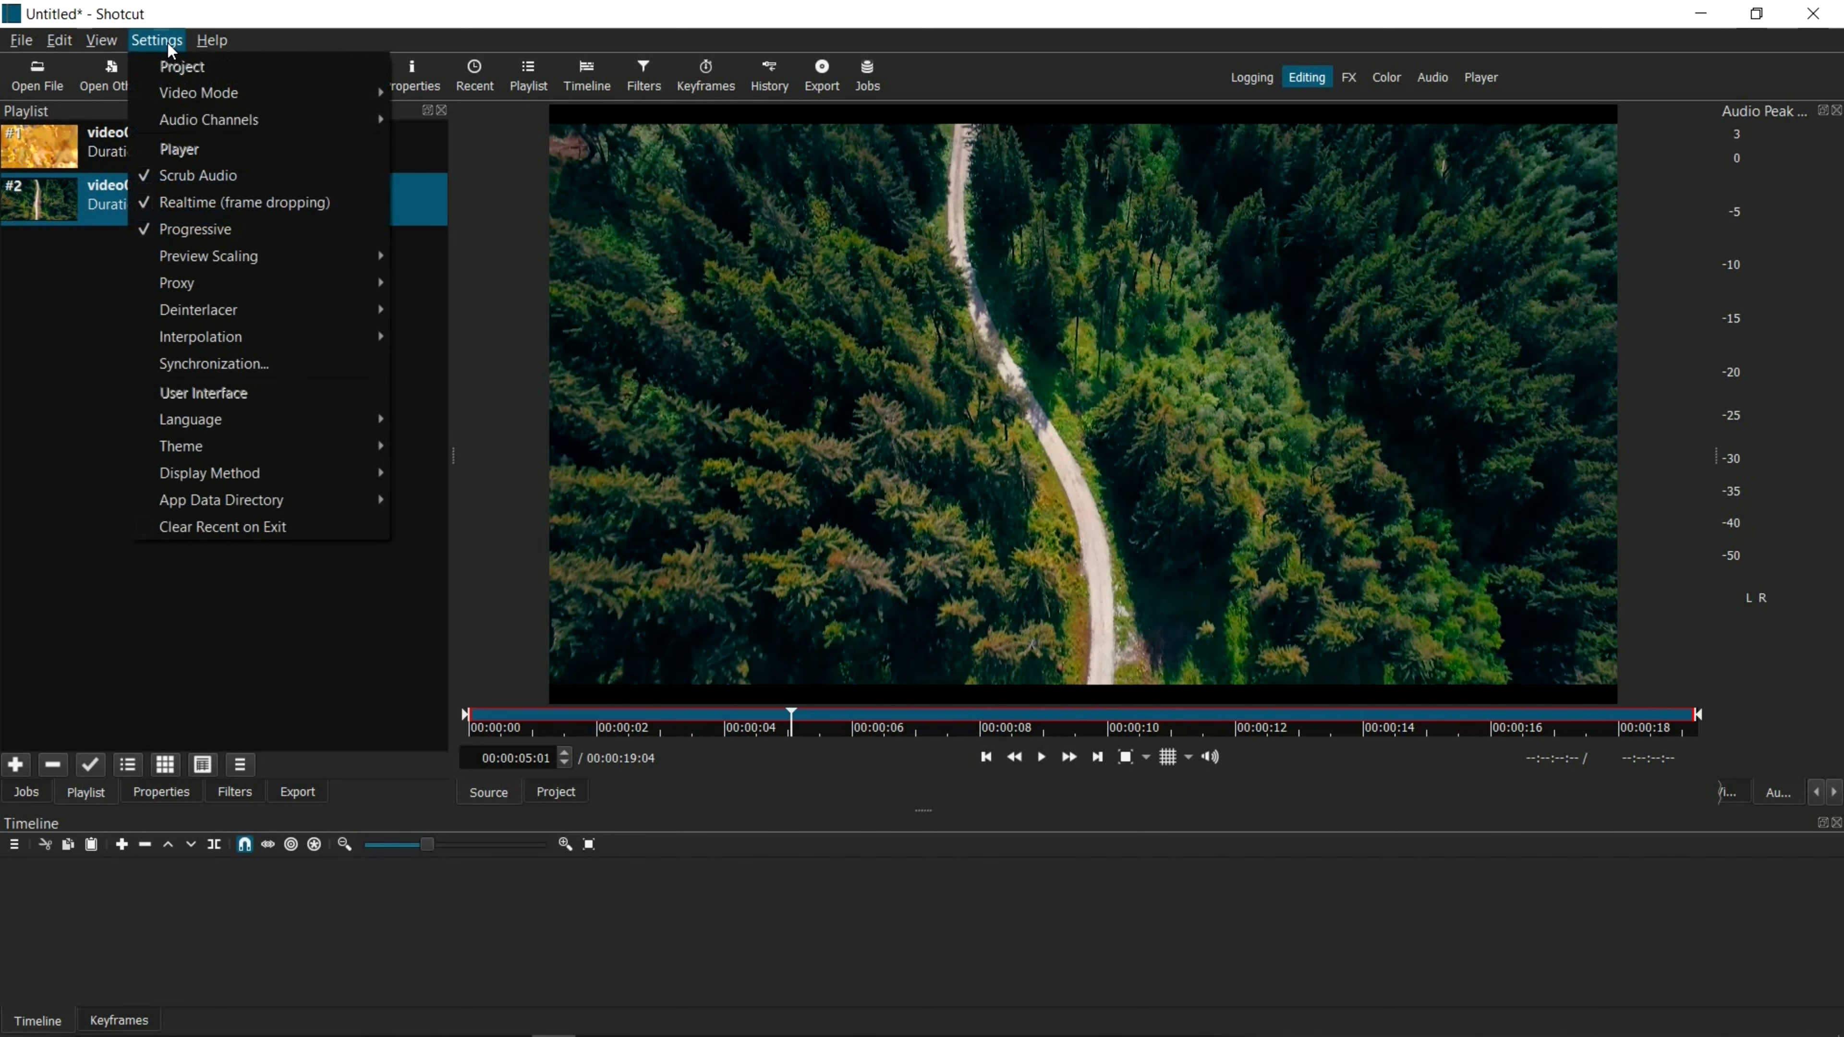
pyautogui.moveTo(327, 94)
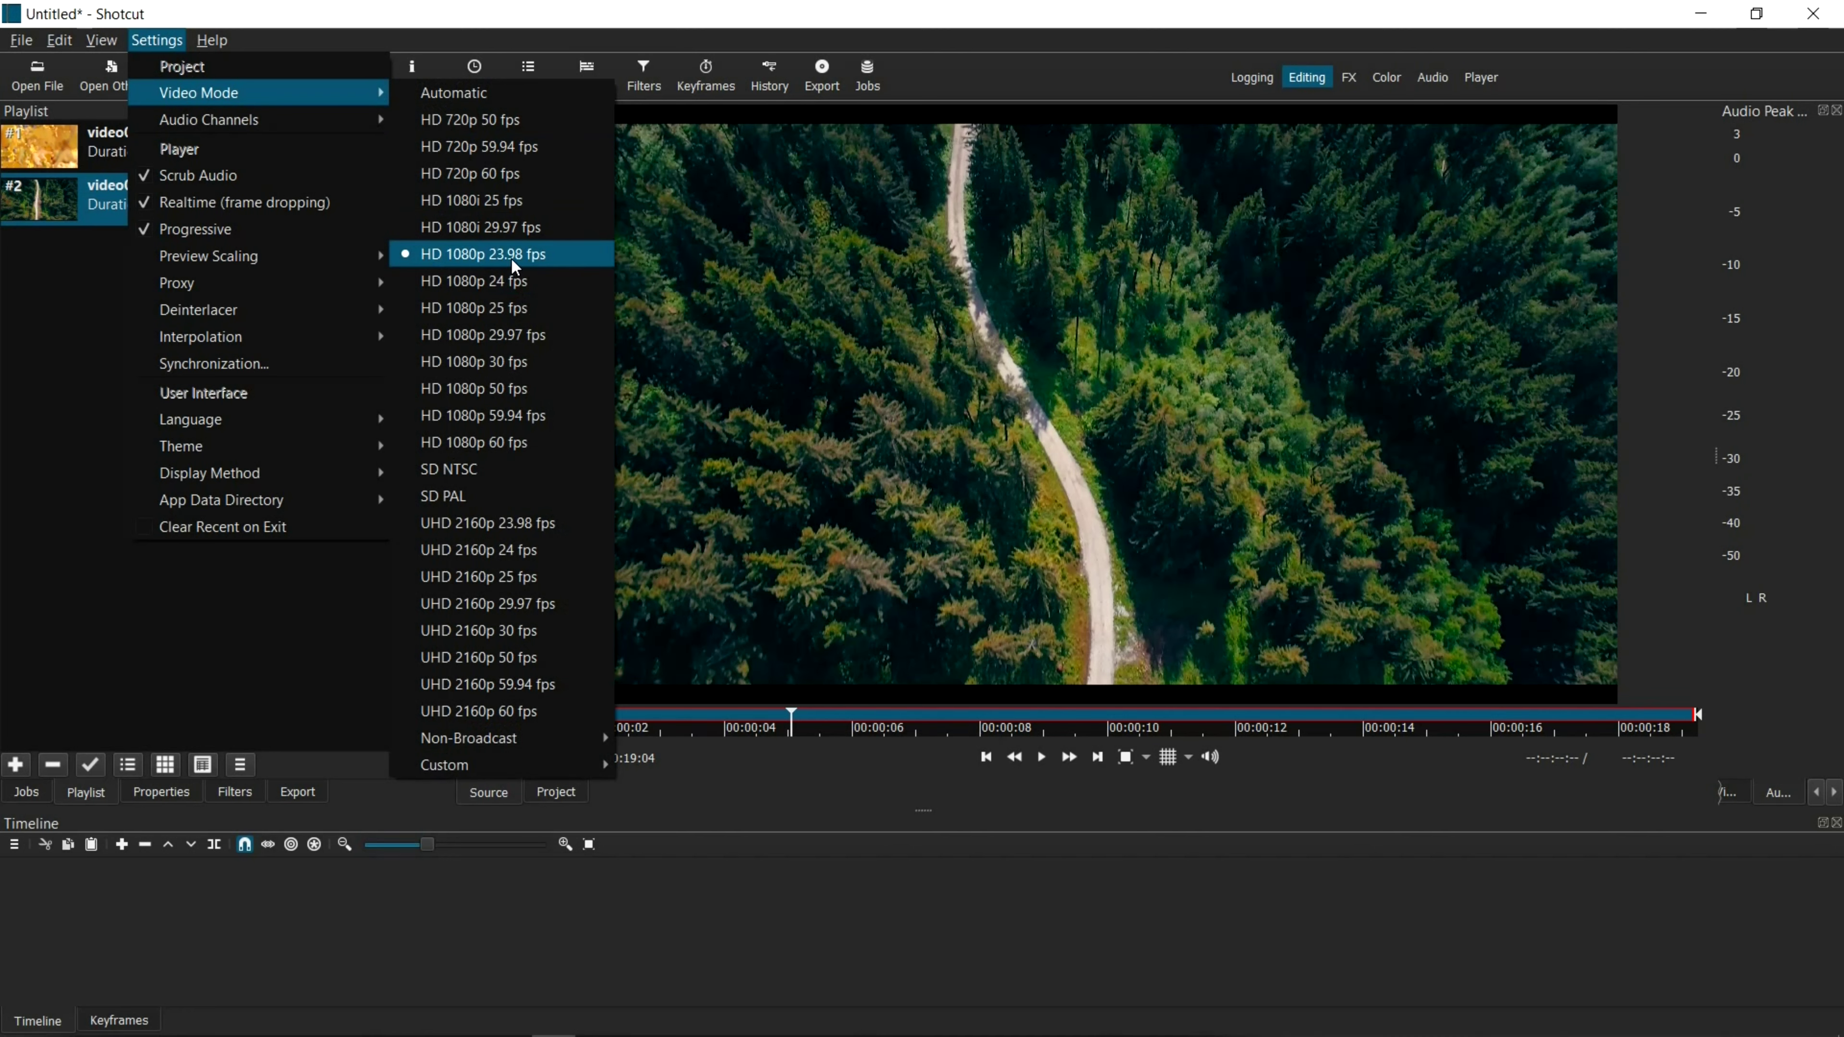
pyautogui.click(947, 27)
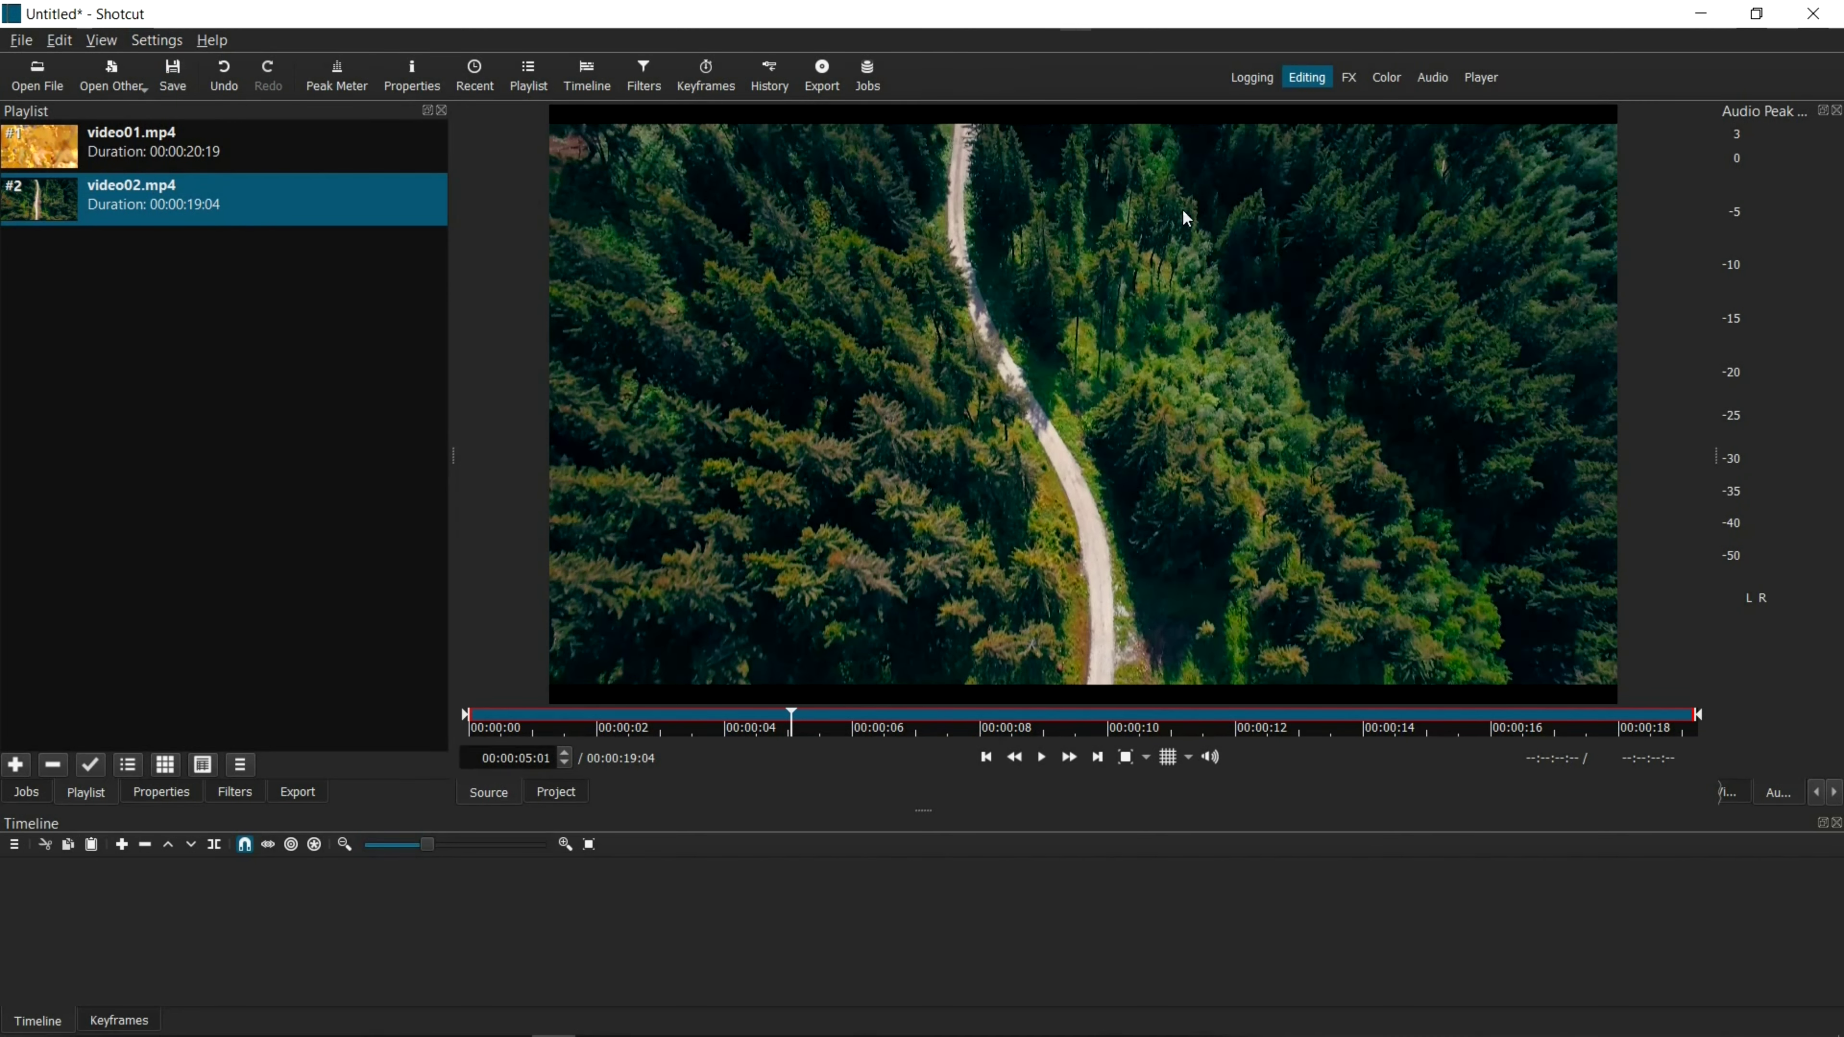
pyautogui.click(1079, 585)
# - Place video01.mp4 at the start of track V1 and play part of it from the timeline
pyautogui.moveTo(50, 144); pyautogui.dragTo(330, 912)
pyautogui.click(340, 874)
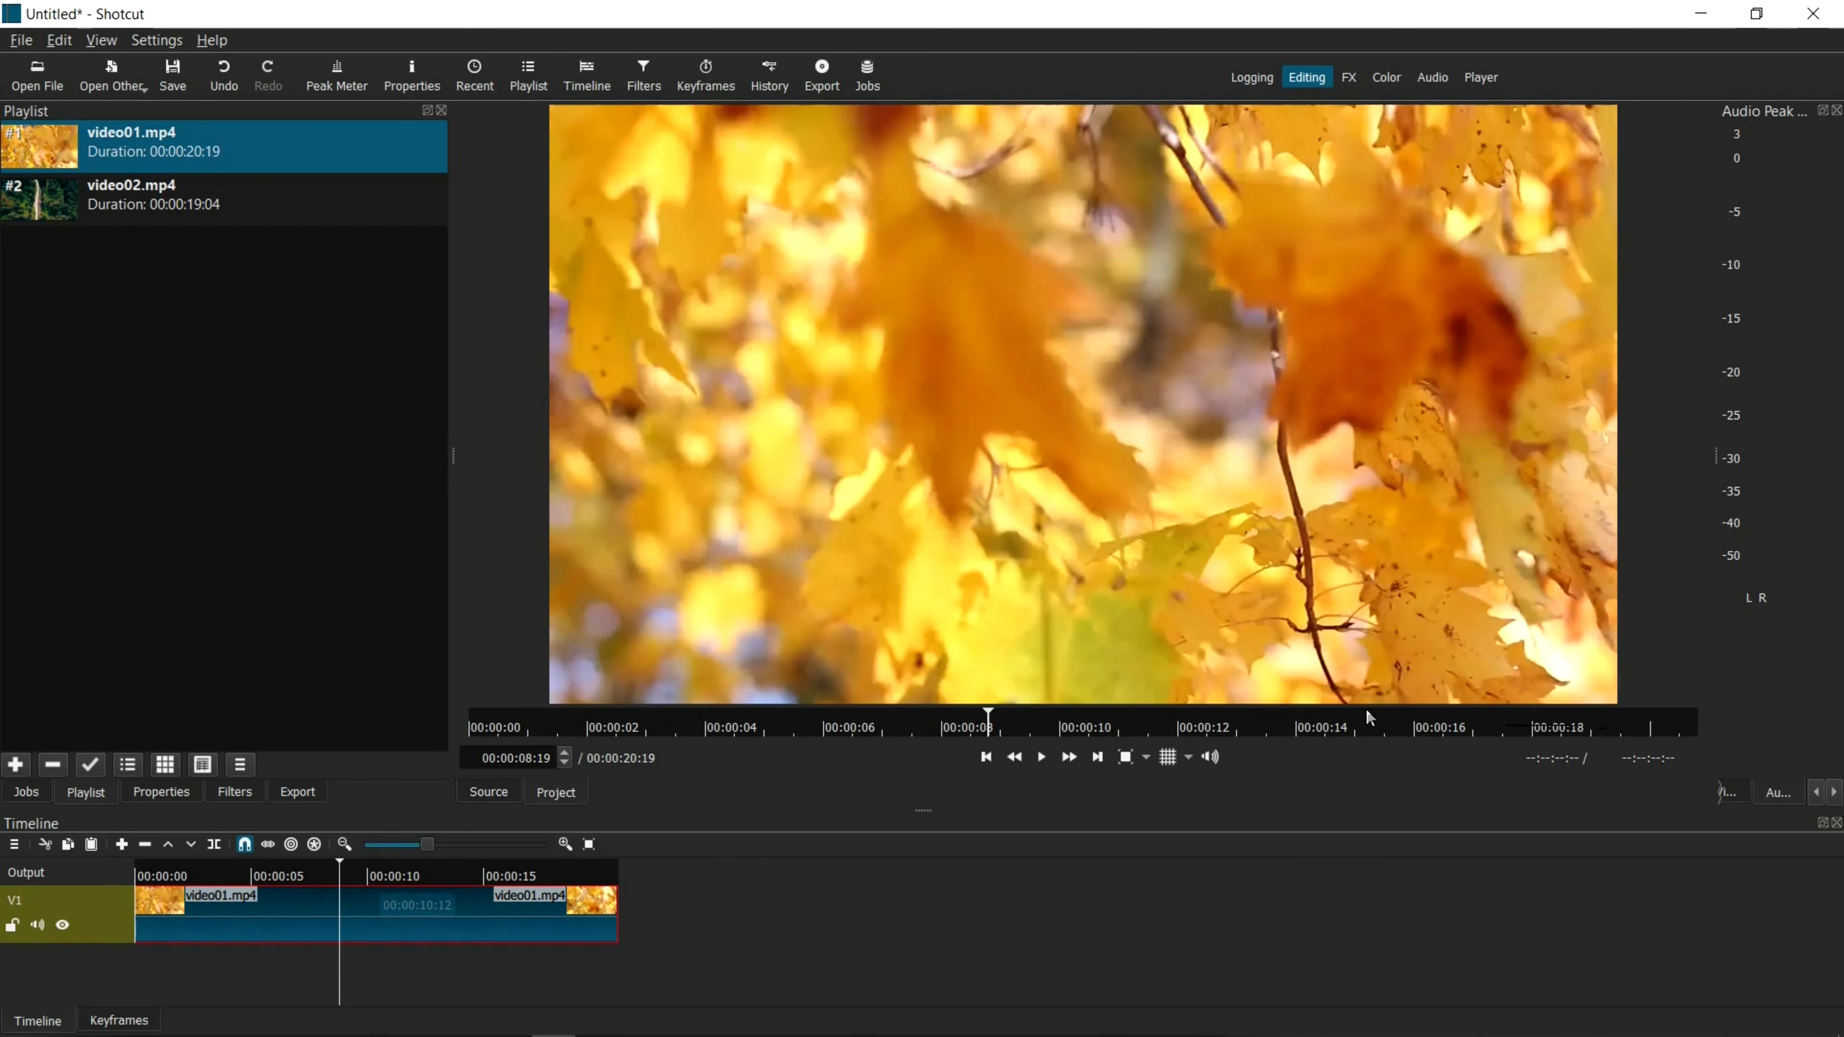
pyautogui.click(1042, 757)
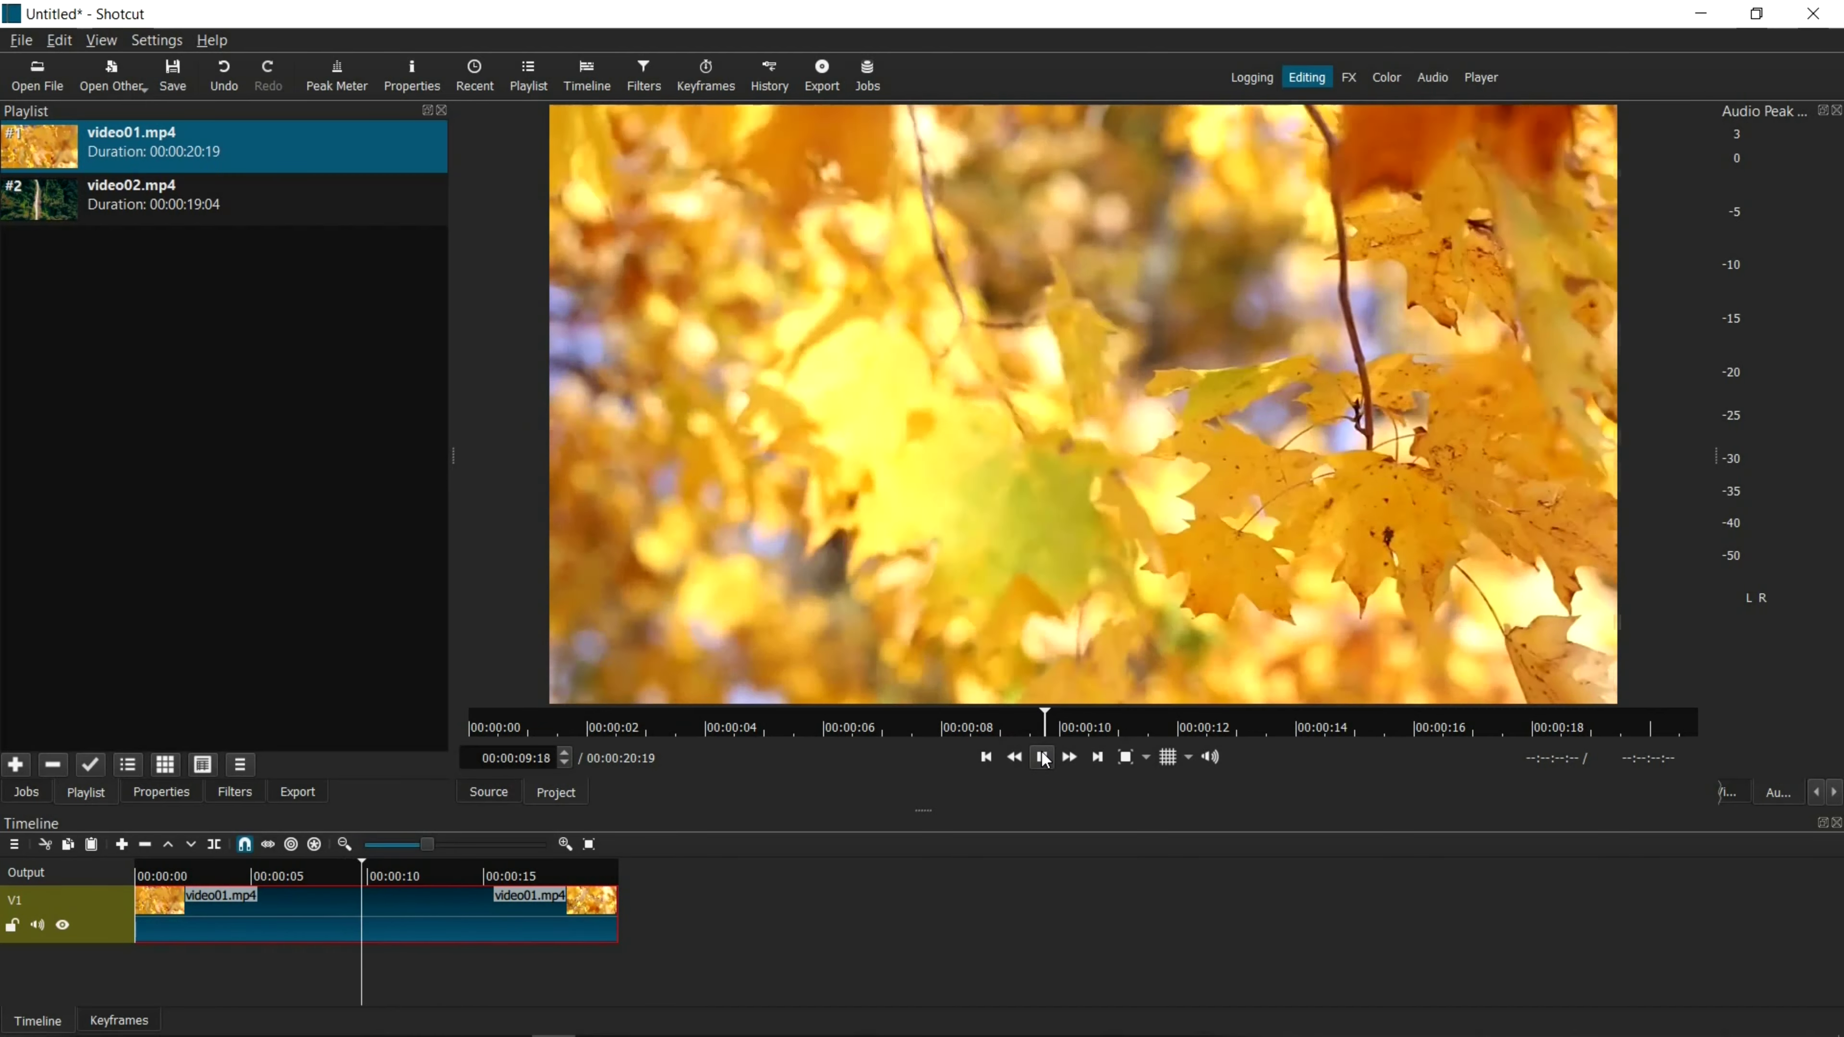
pyautogui.click(1043, 758)
# - Place video02.mp4 on track V1 at about 29 seconds, leaving a gap after video01.mp4, and play part of it
pyautogui.click(57, 219)
pyautogui.moveTo(53, 215); pyautogui.dragTo(823, 917)
pyautogui.moveTo(930, 891); pyautogui.dragTo(925, 885)
pyautogui.click(905, 865)
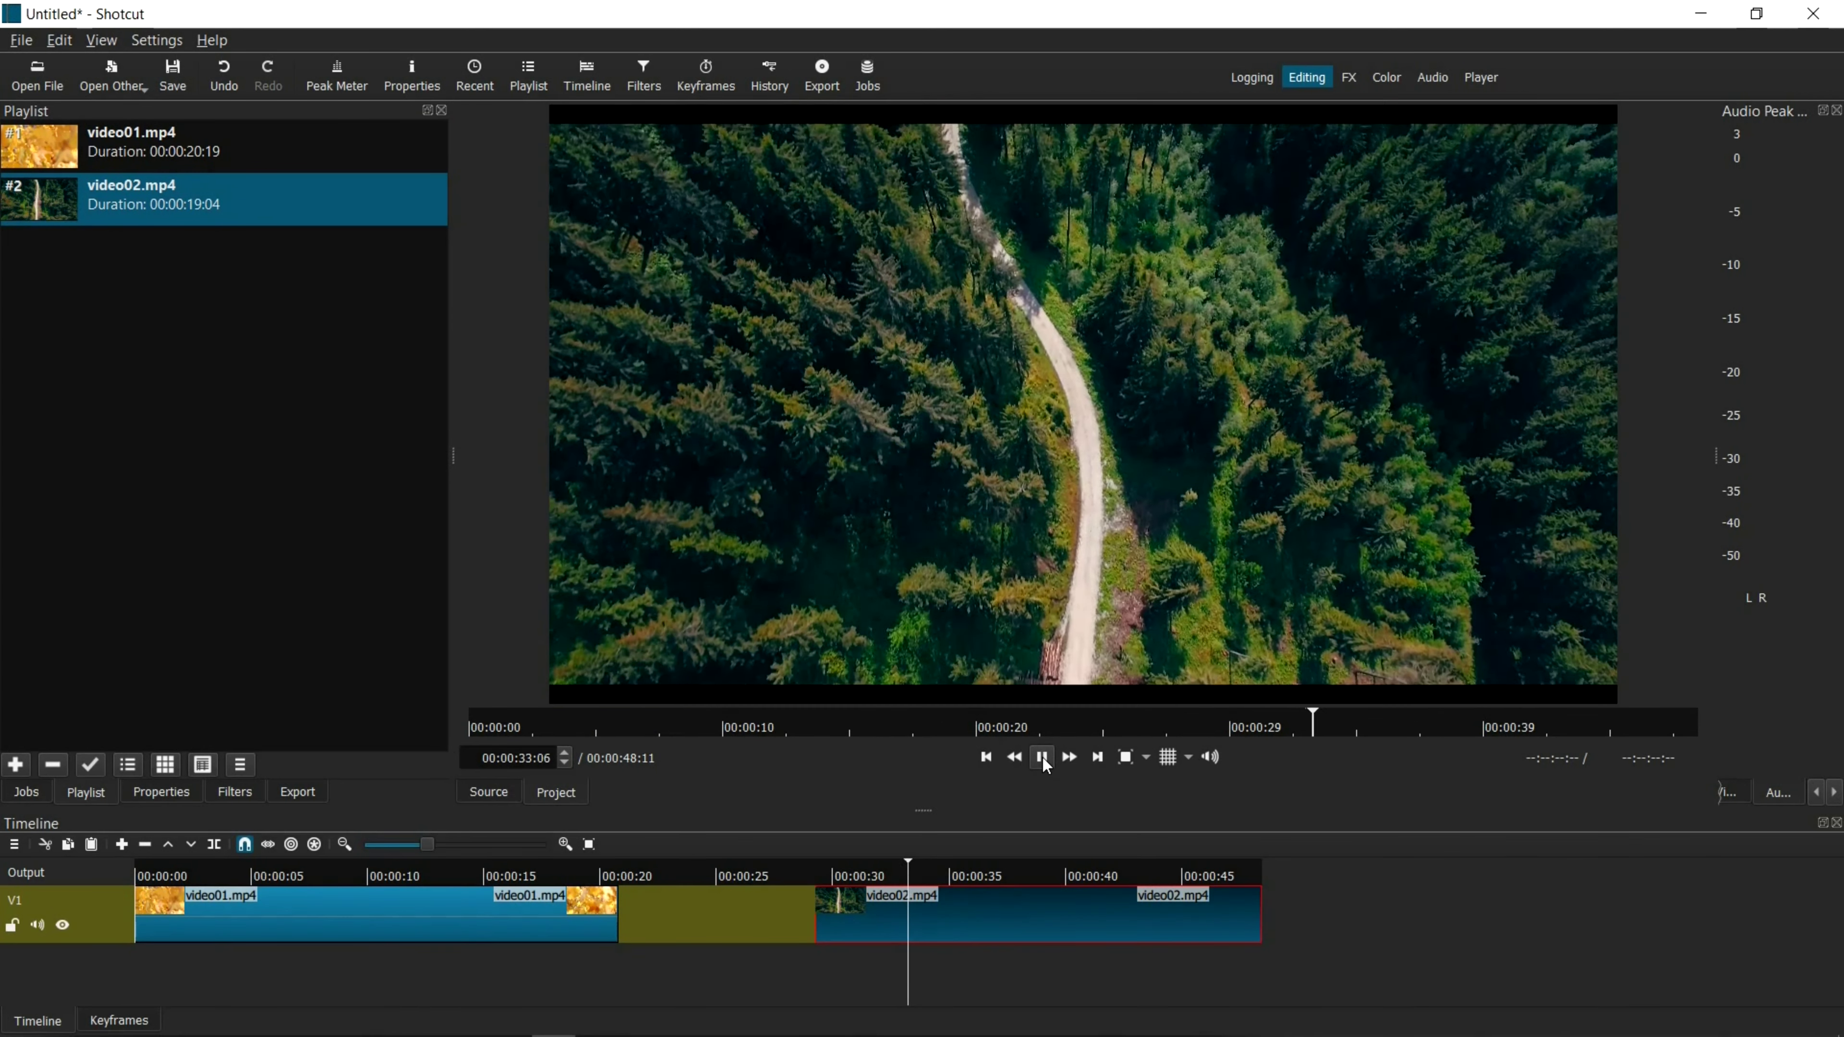
pyautogui.click(1041, 759)
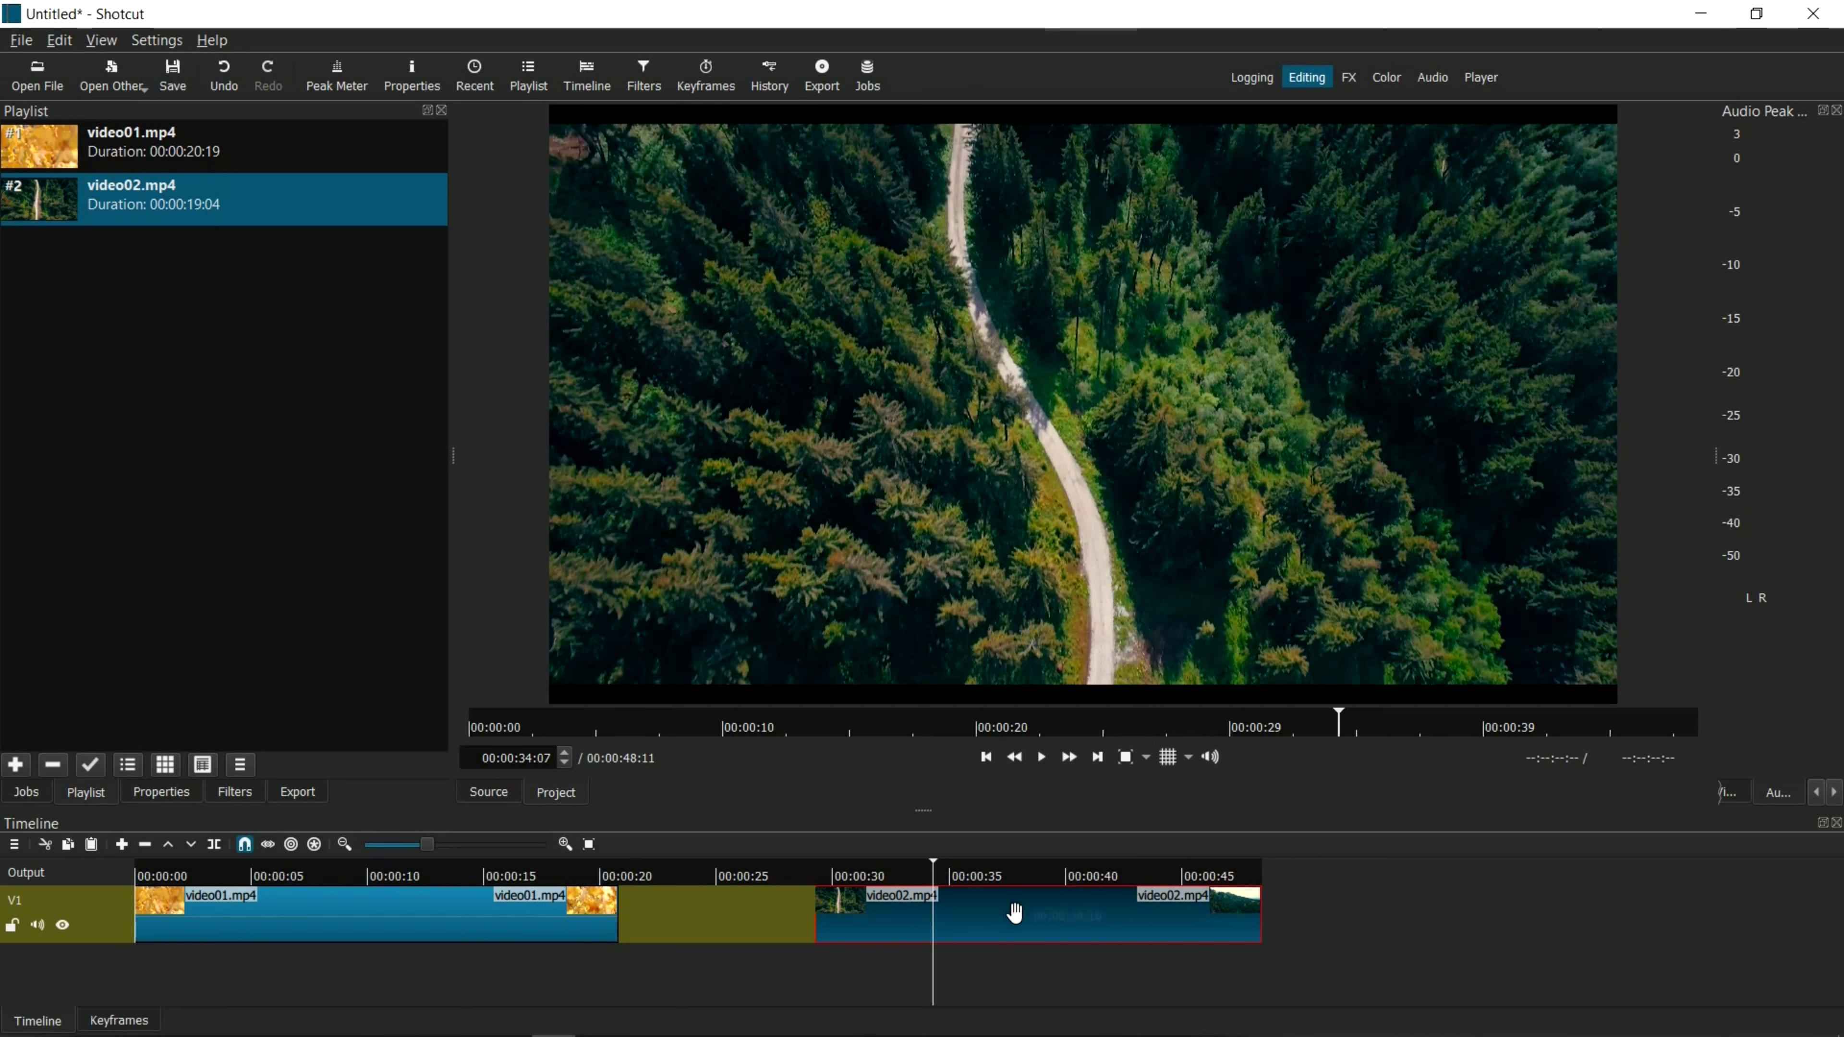
# - Add the Size, Position & Rotate filter to the video02.mp4 clip on the timeline
pyautogui.click(249, 795)
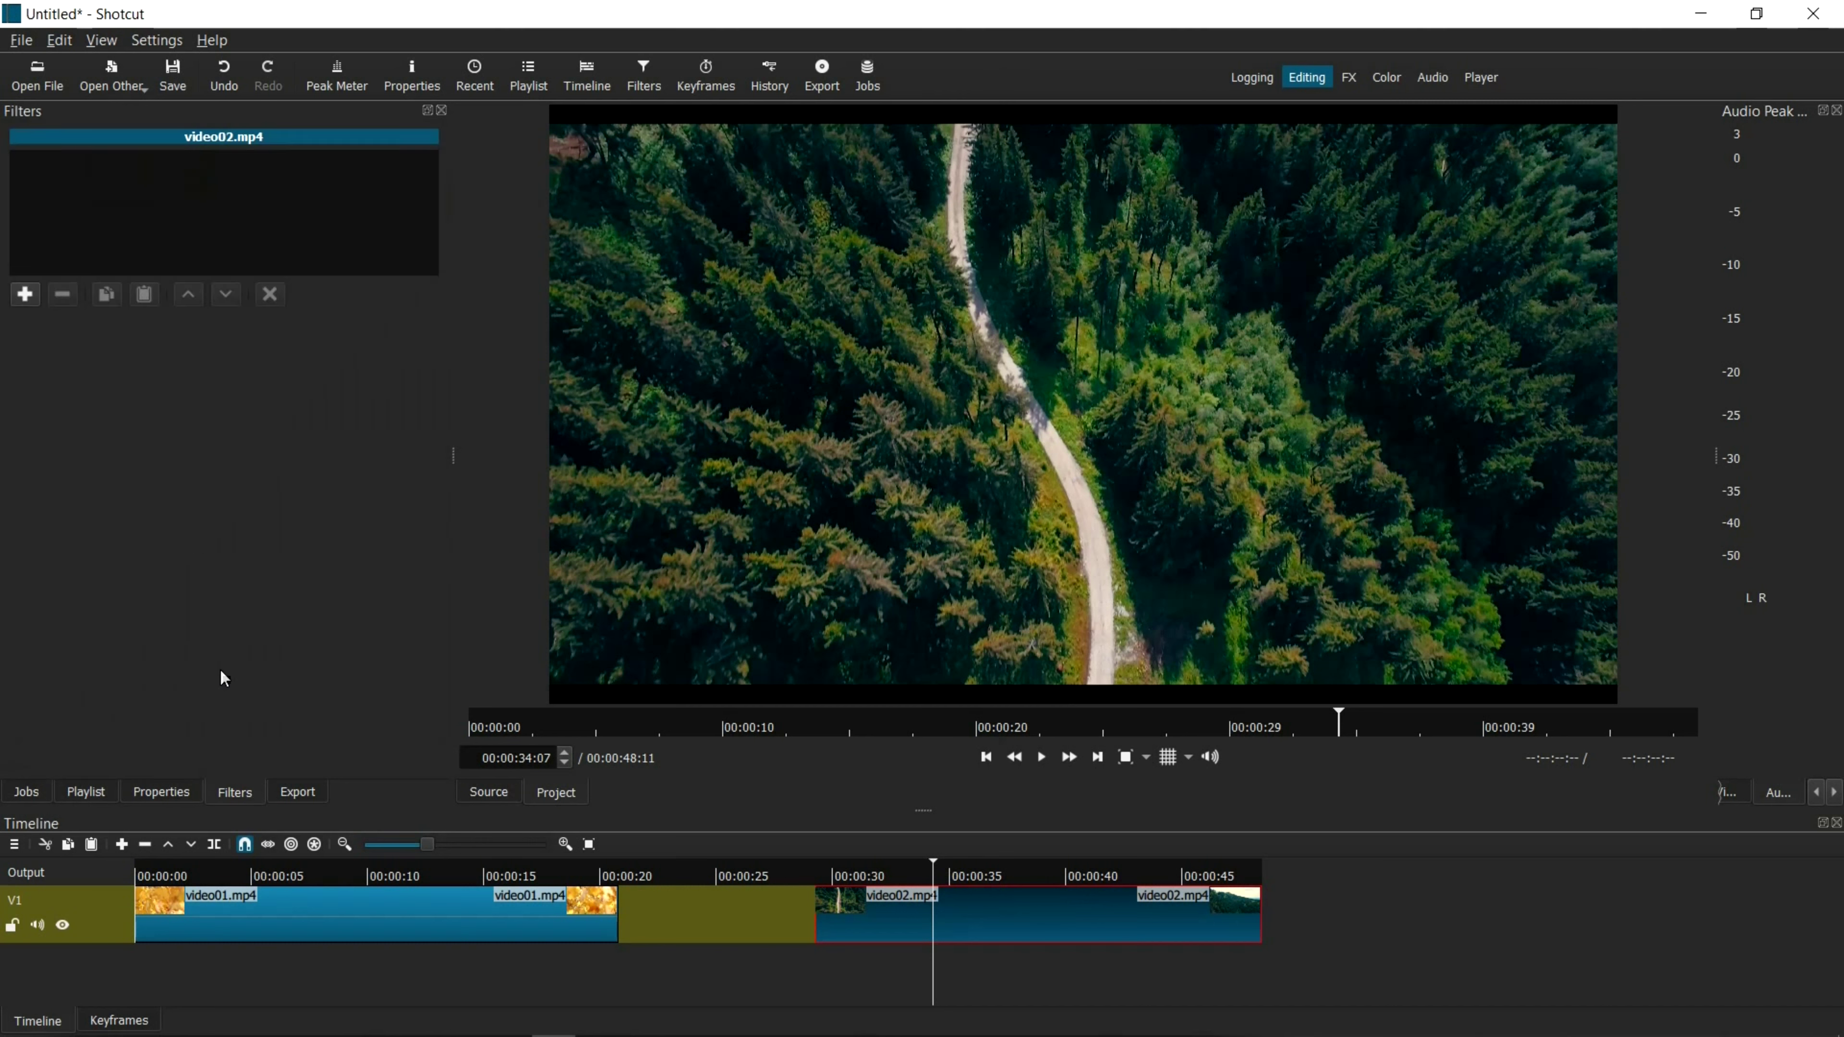
pyautogui.click(24, 294)
pyautogui.write('rotae')
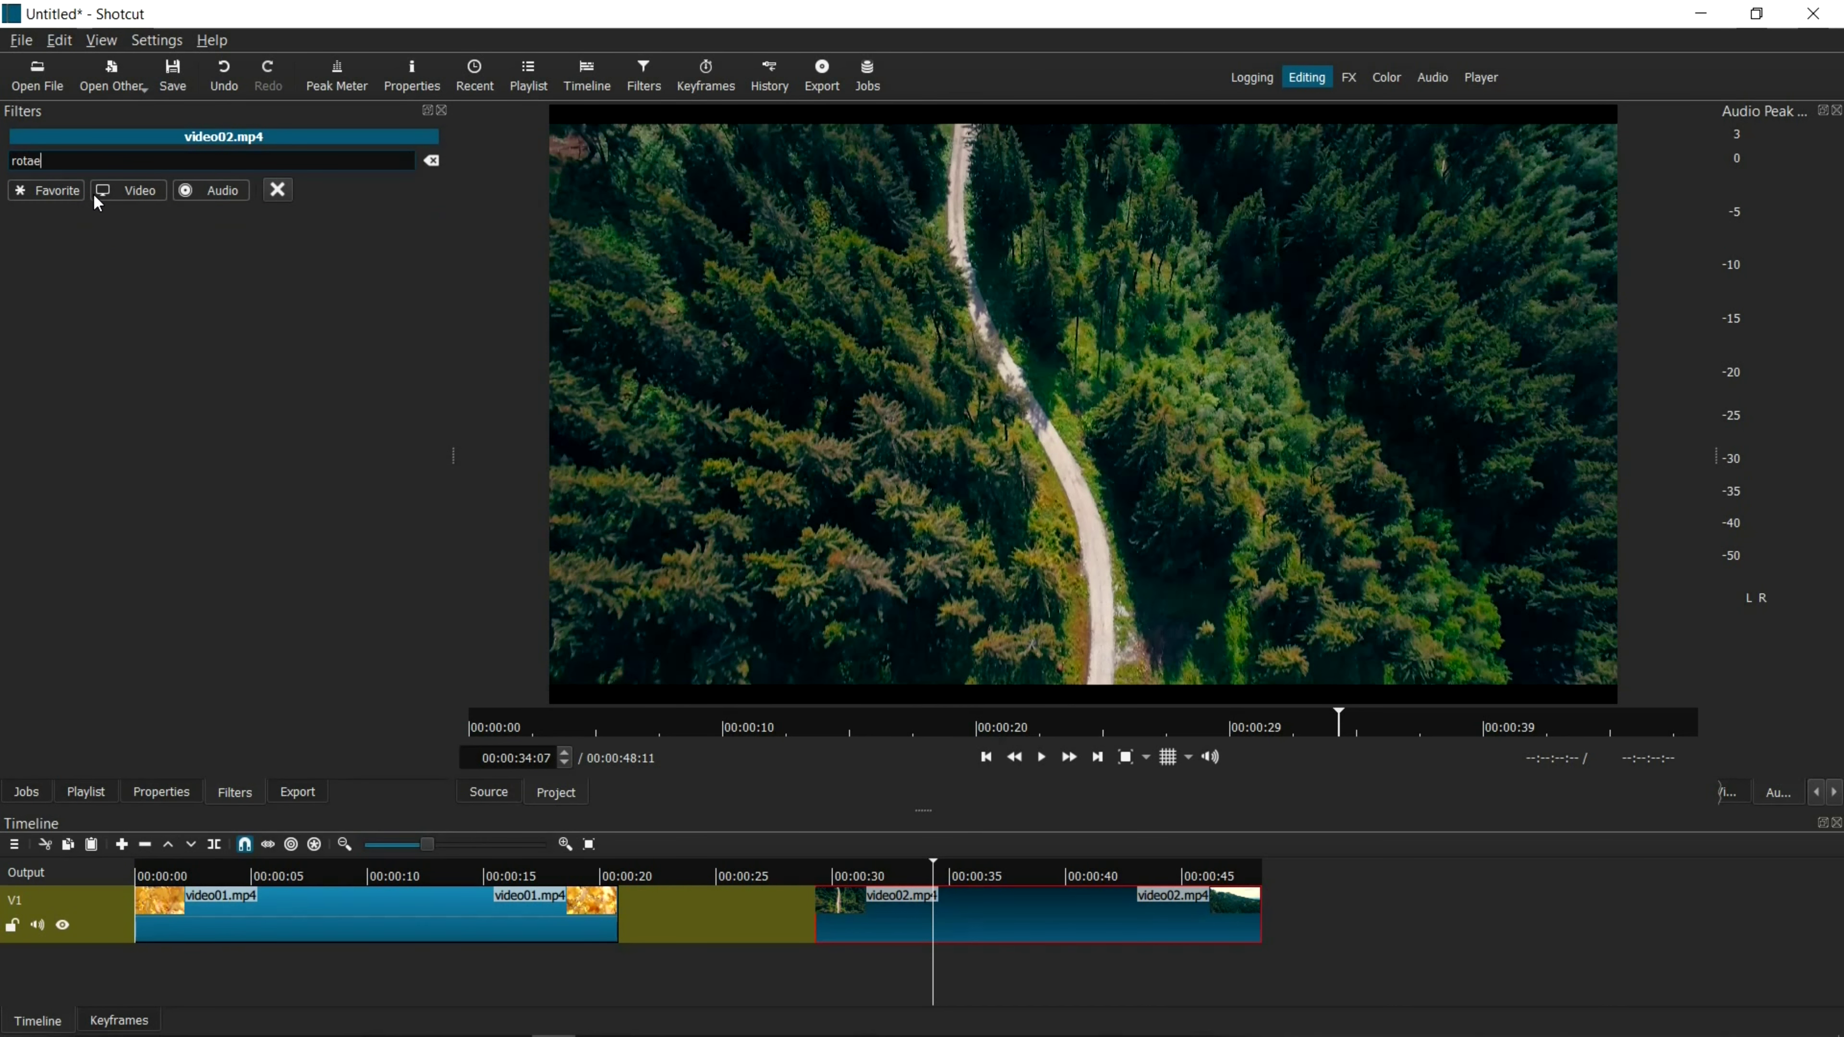
pyautogui.press('BackSpace')
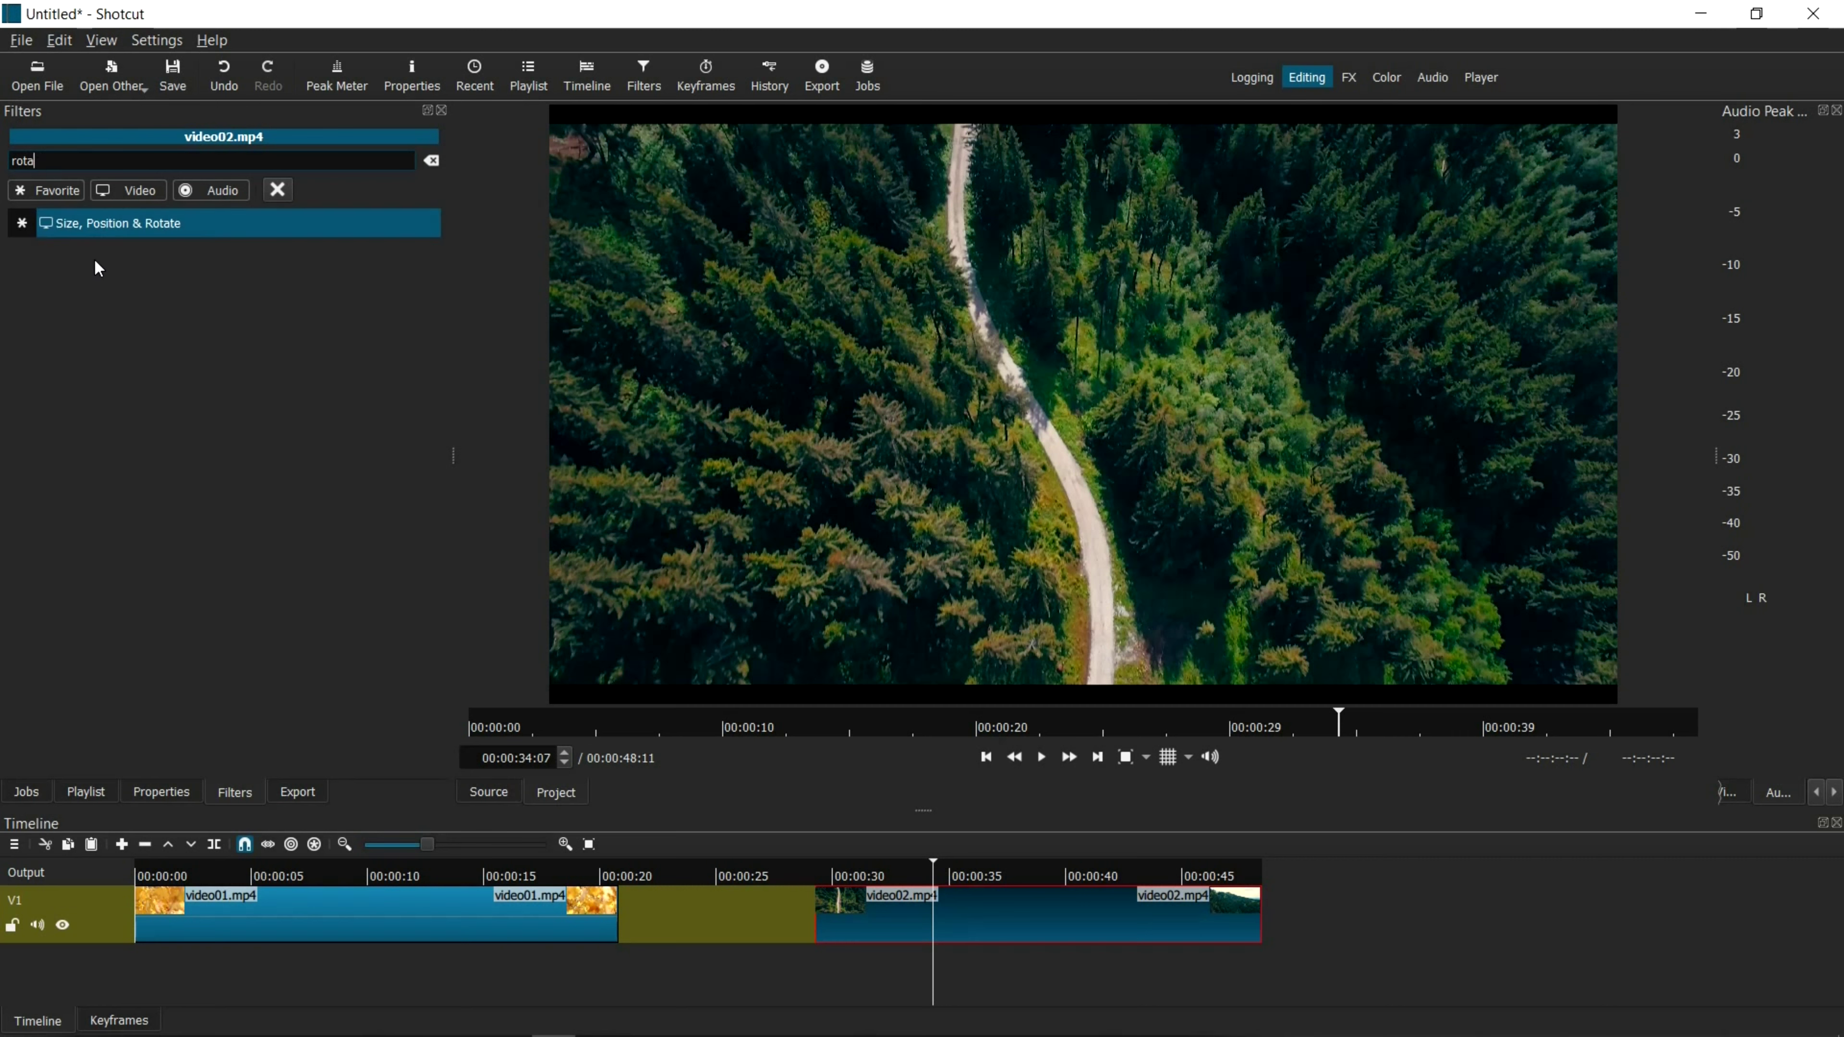
pyautogui.click(121, 221)
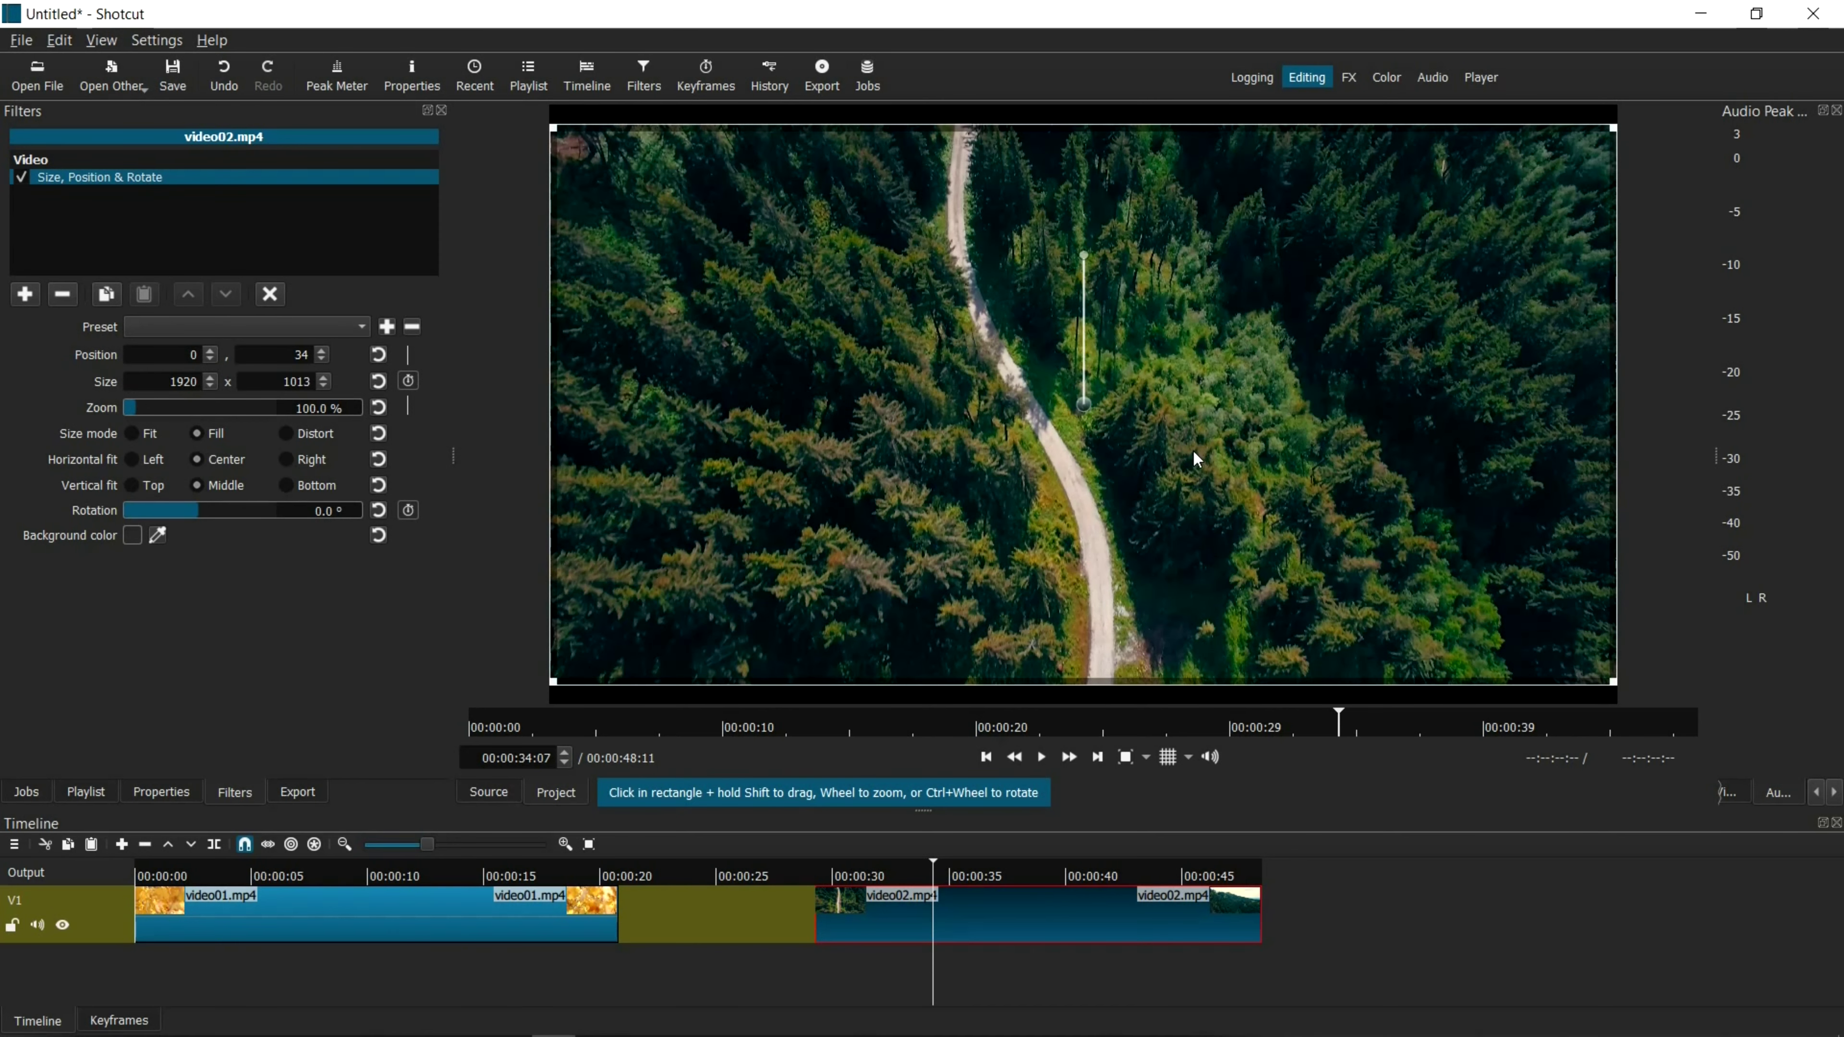
# - Zoom video02.mp4 to 110% in the Size, Position & Rotate filter so it fills the frame
pyautogui.keyDown('ctrl'); pyautogui.scroll(1, 1197, 459); pyautogui.keyUp('ctrl')
pyautogui.keyDown('ctrl'); pyautogui.scroll(-1, 1197, 460); pyautogui.keyUp('ctrl')
pyautogui.scroll(1, 1197, 461)
pyautogui.scroll(-1, 1197, 461)
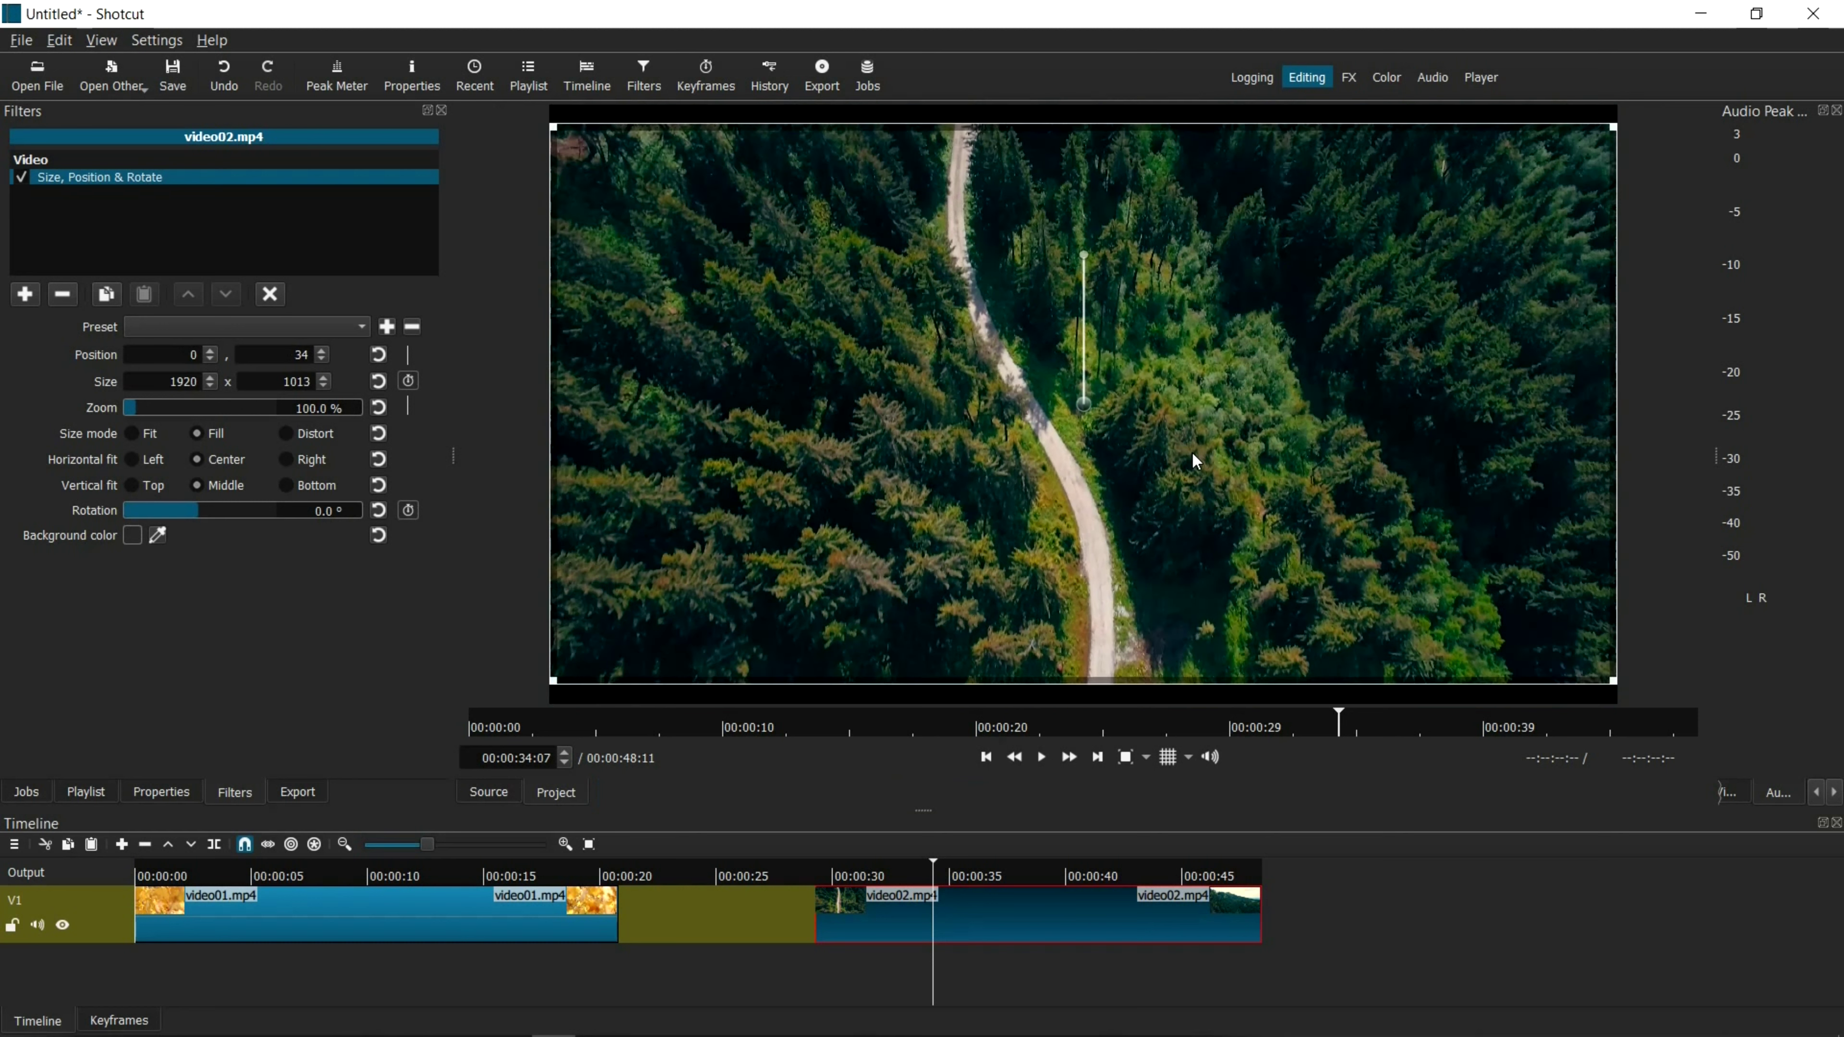
pyautogui.scroll(1, 1197, 461)
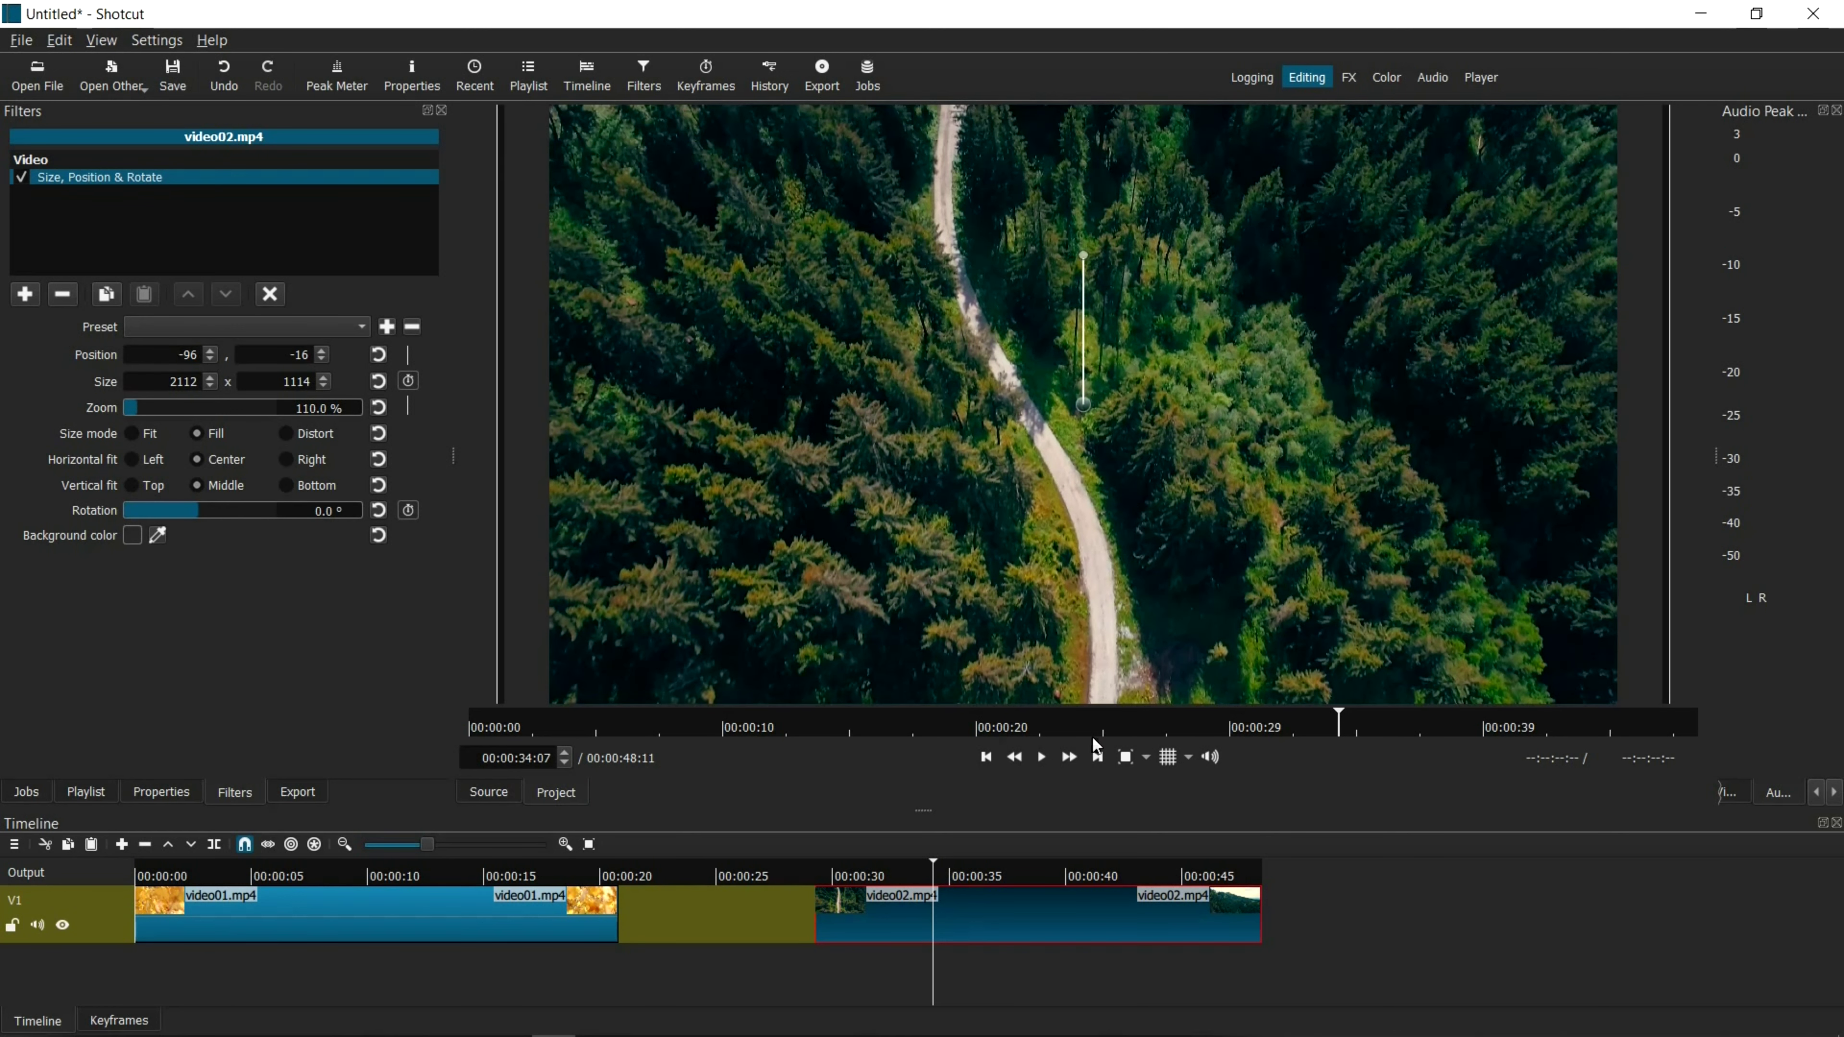
# - Move video02.mp4 directly against the end of video01.mp4 and play across the cut
pyautogui.click(455, 931)
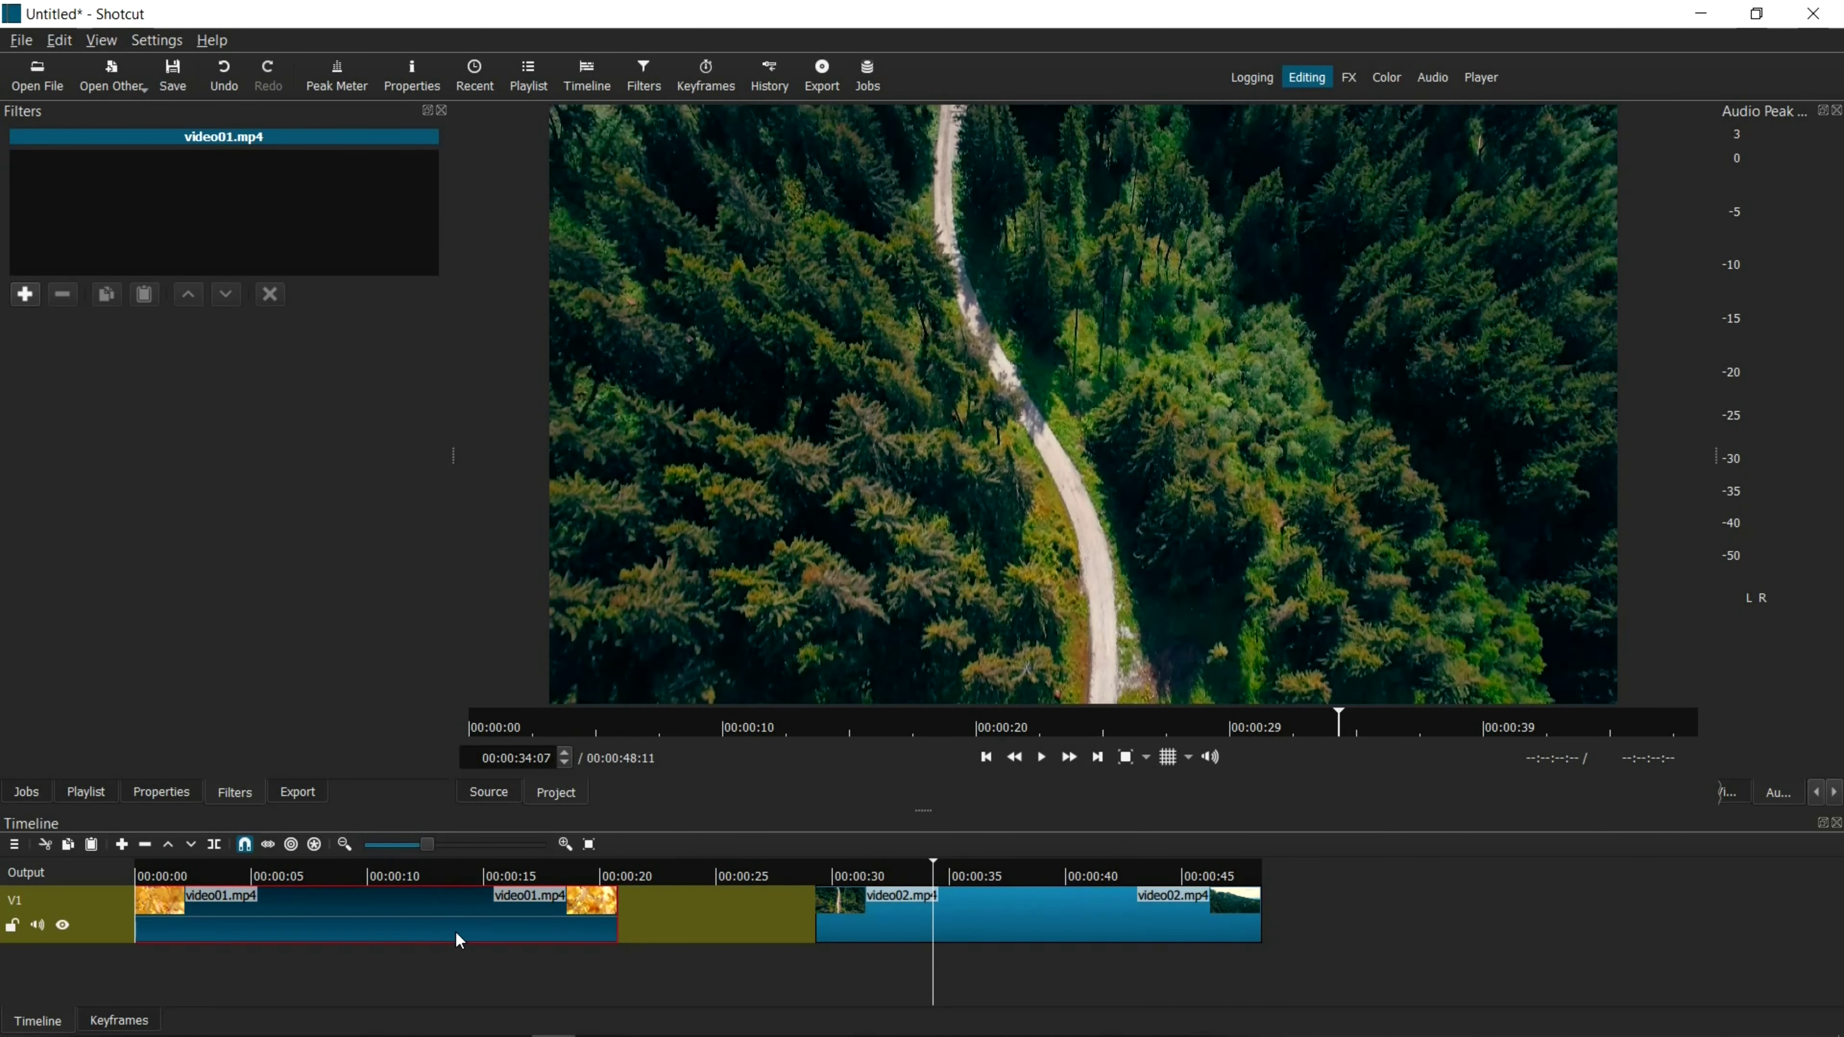
pyautogui.moveTo(862, 911); pyautogui.dragTo(578, 910)
pyautogui.click(594, 875)
pyautogui.click(1043, 758)
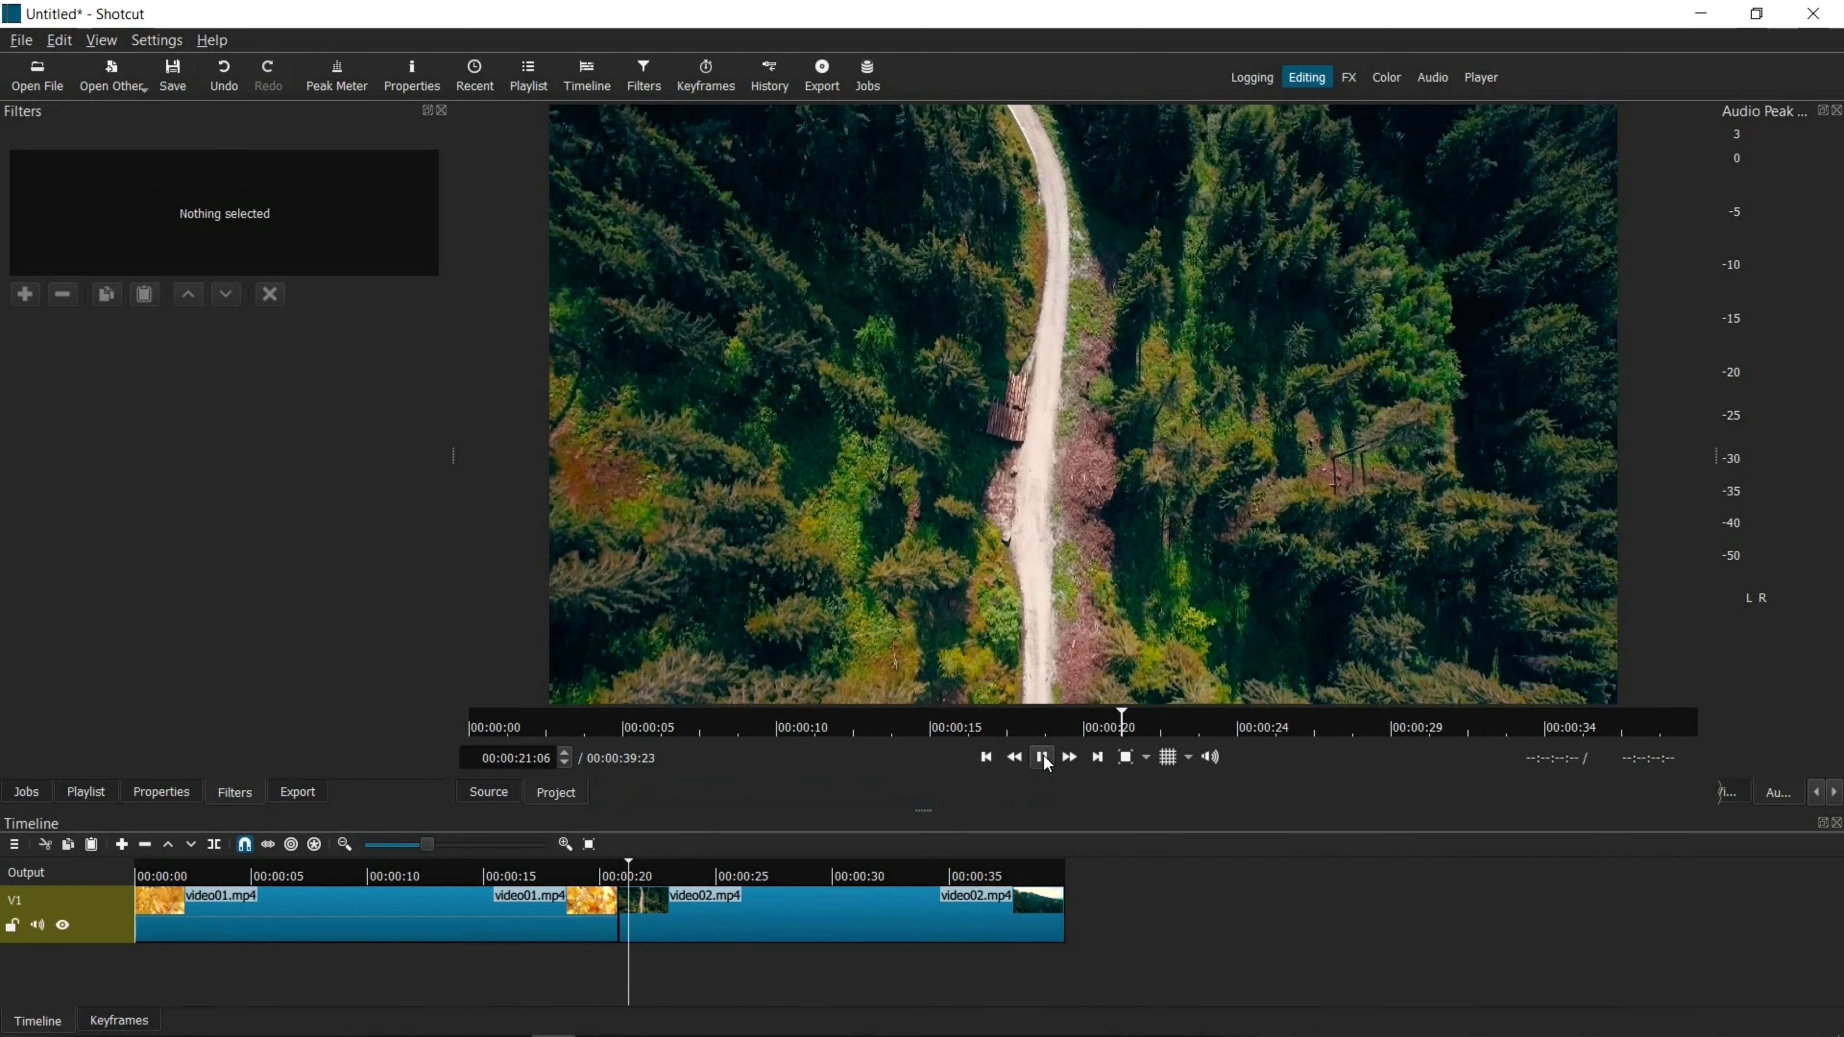
pyautogui.click(1044, 758)
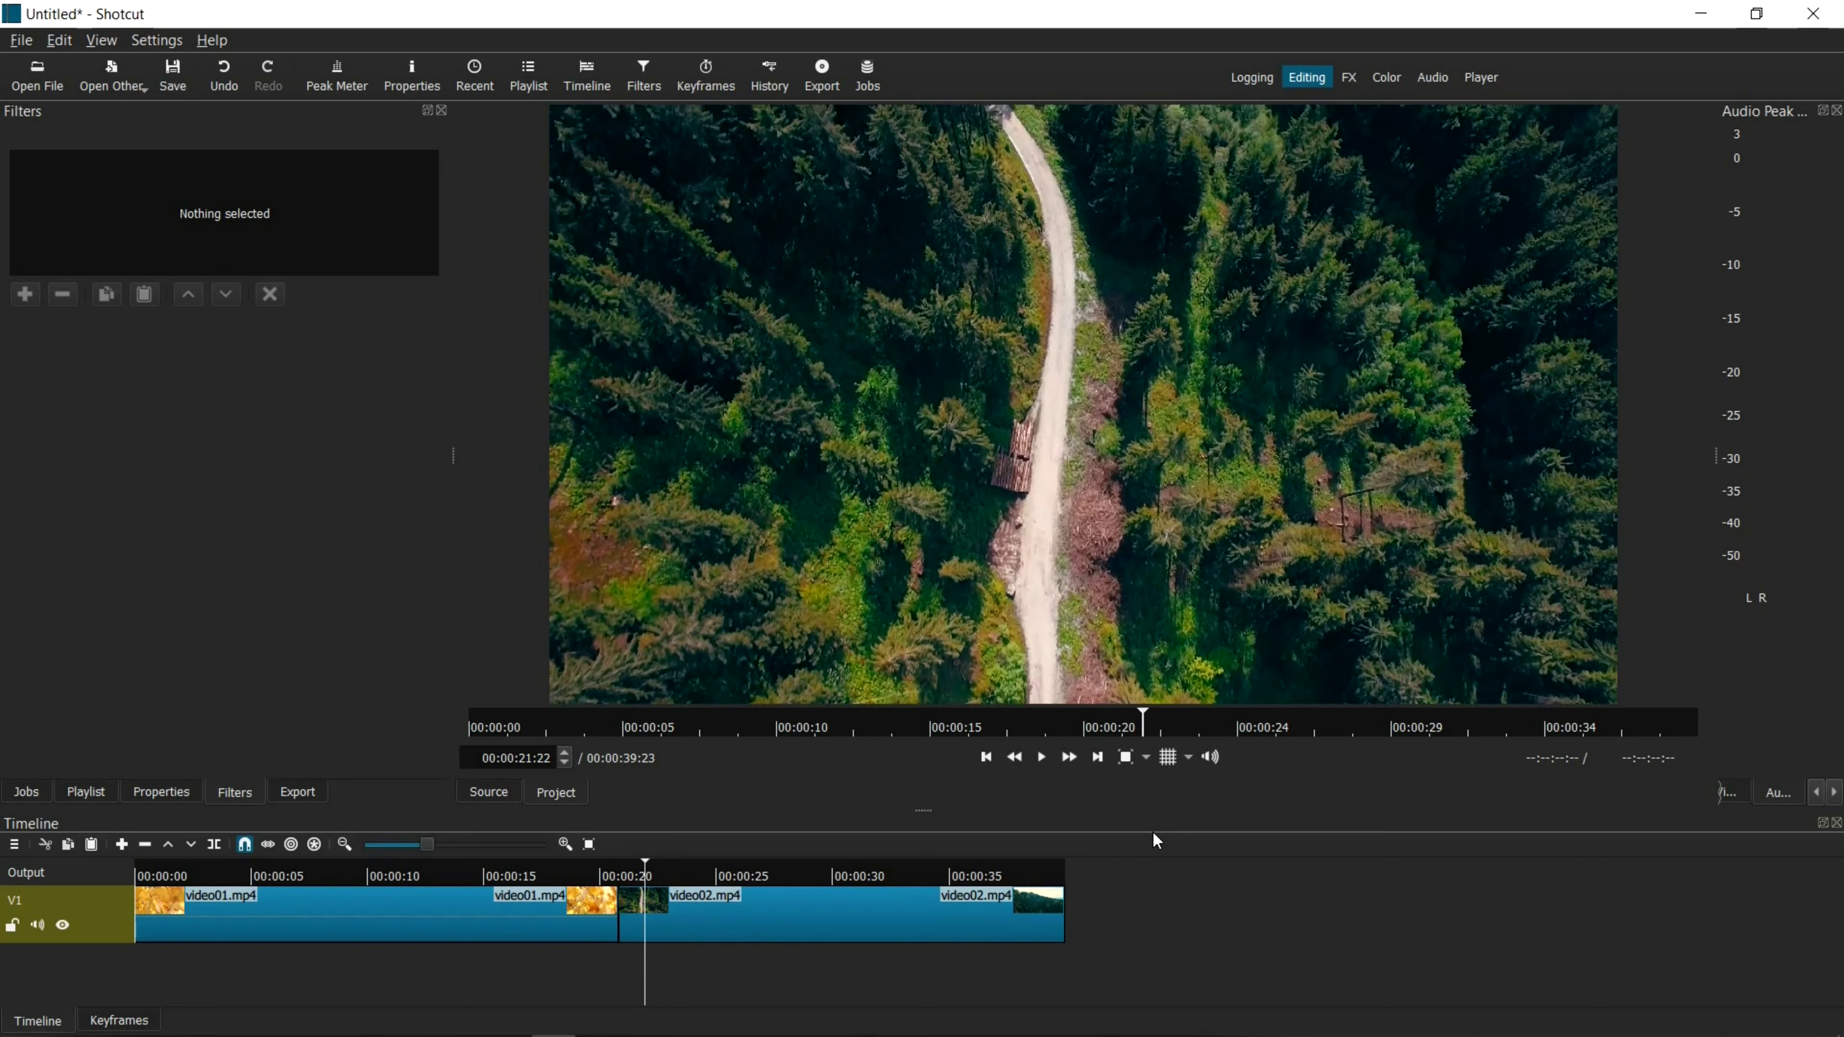
# - Overlap video02.mp4 about 3 seconds onto the end of video01.mp4 to create a transition, and play through it
pyautogui.click(777, 915)
pyautogui.moveTo(820, 912); pyautogui.dragTo(736, 930)
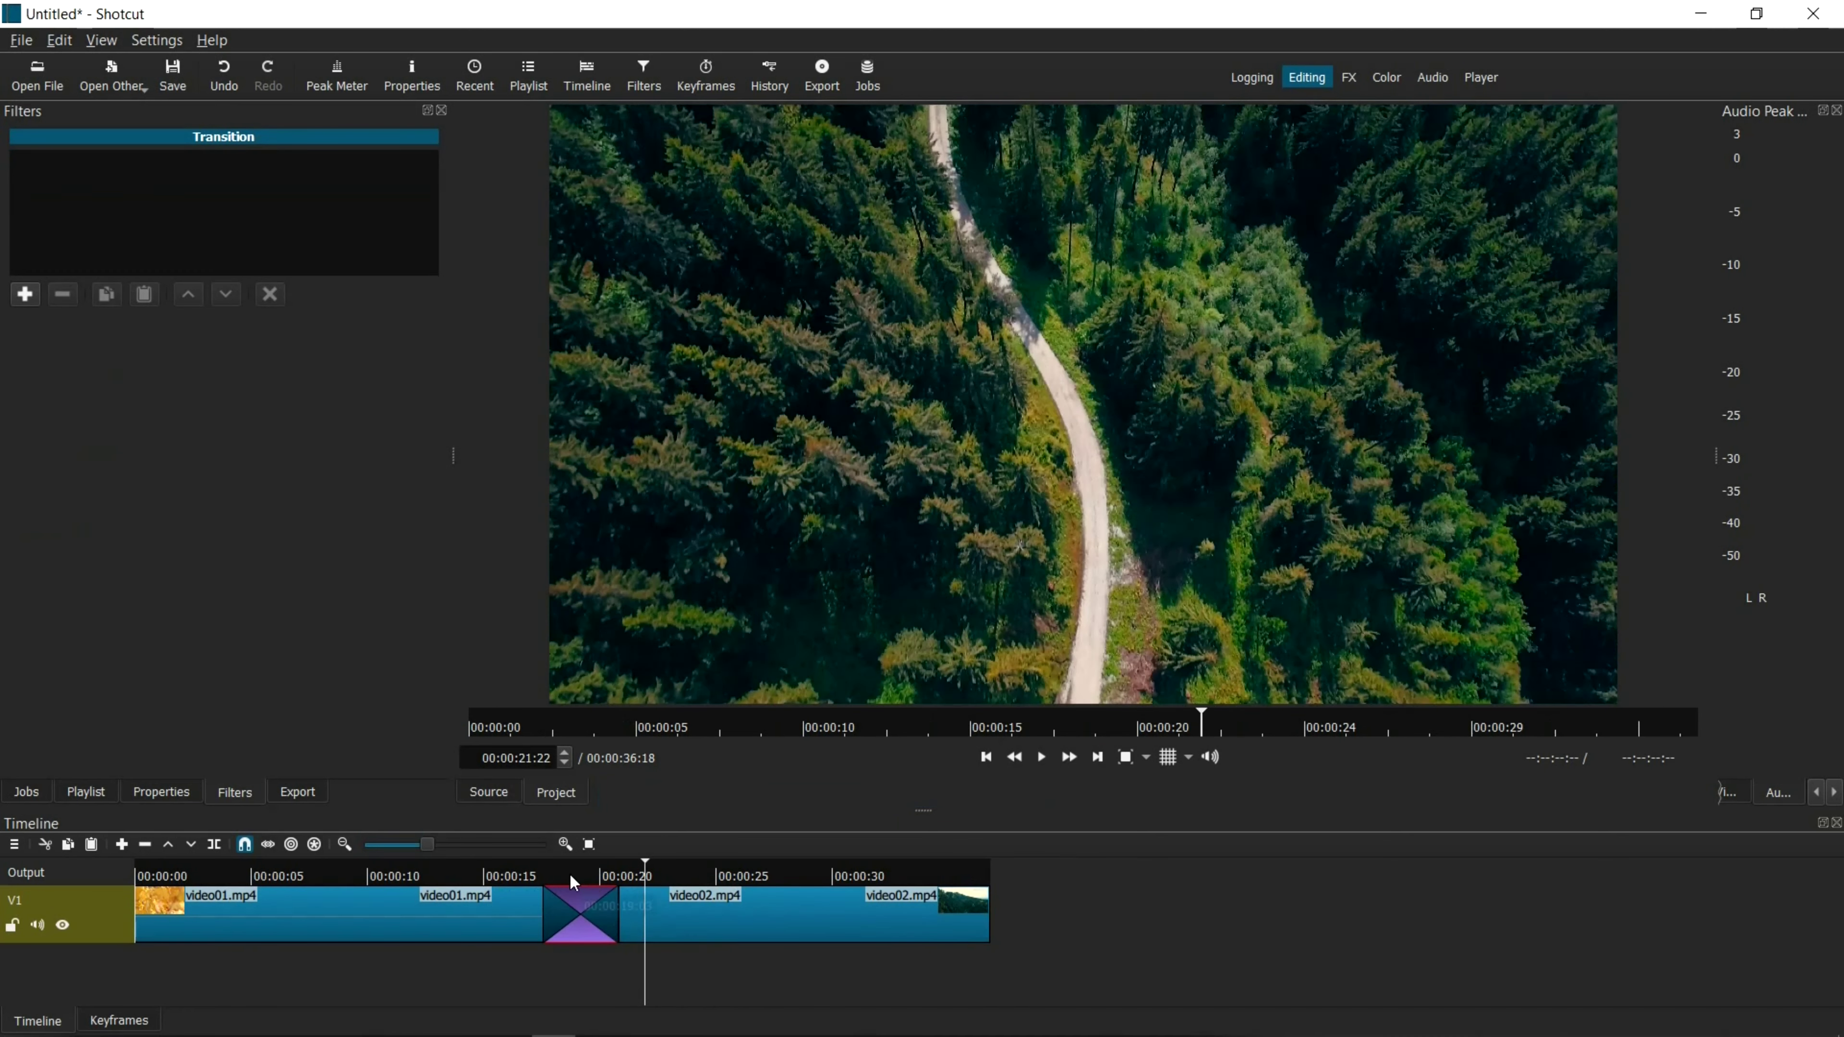
pyautogui.click(587, 893)
pyautogui.scroll(2, 622, 912)
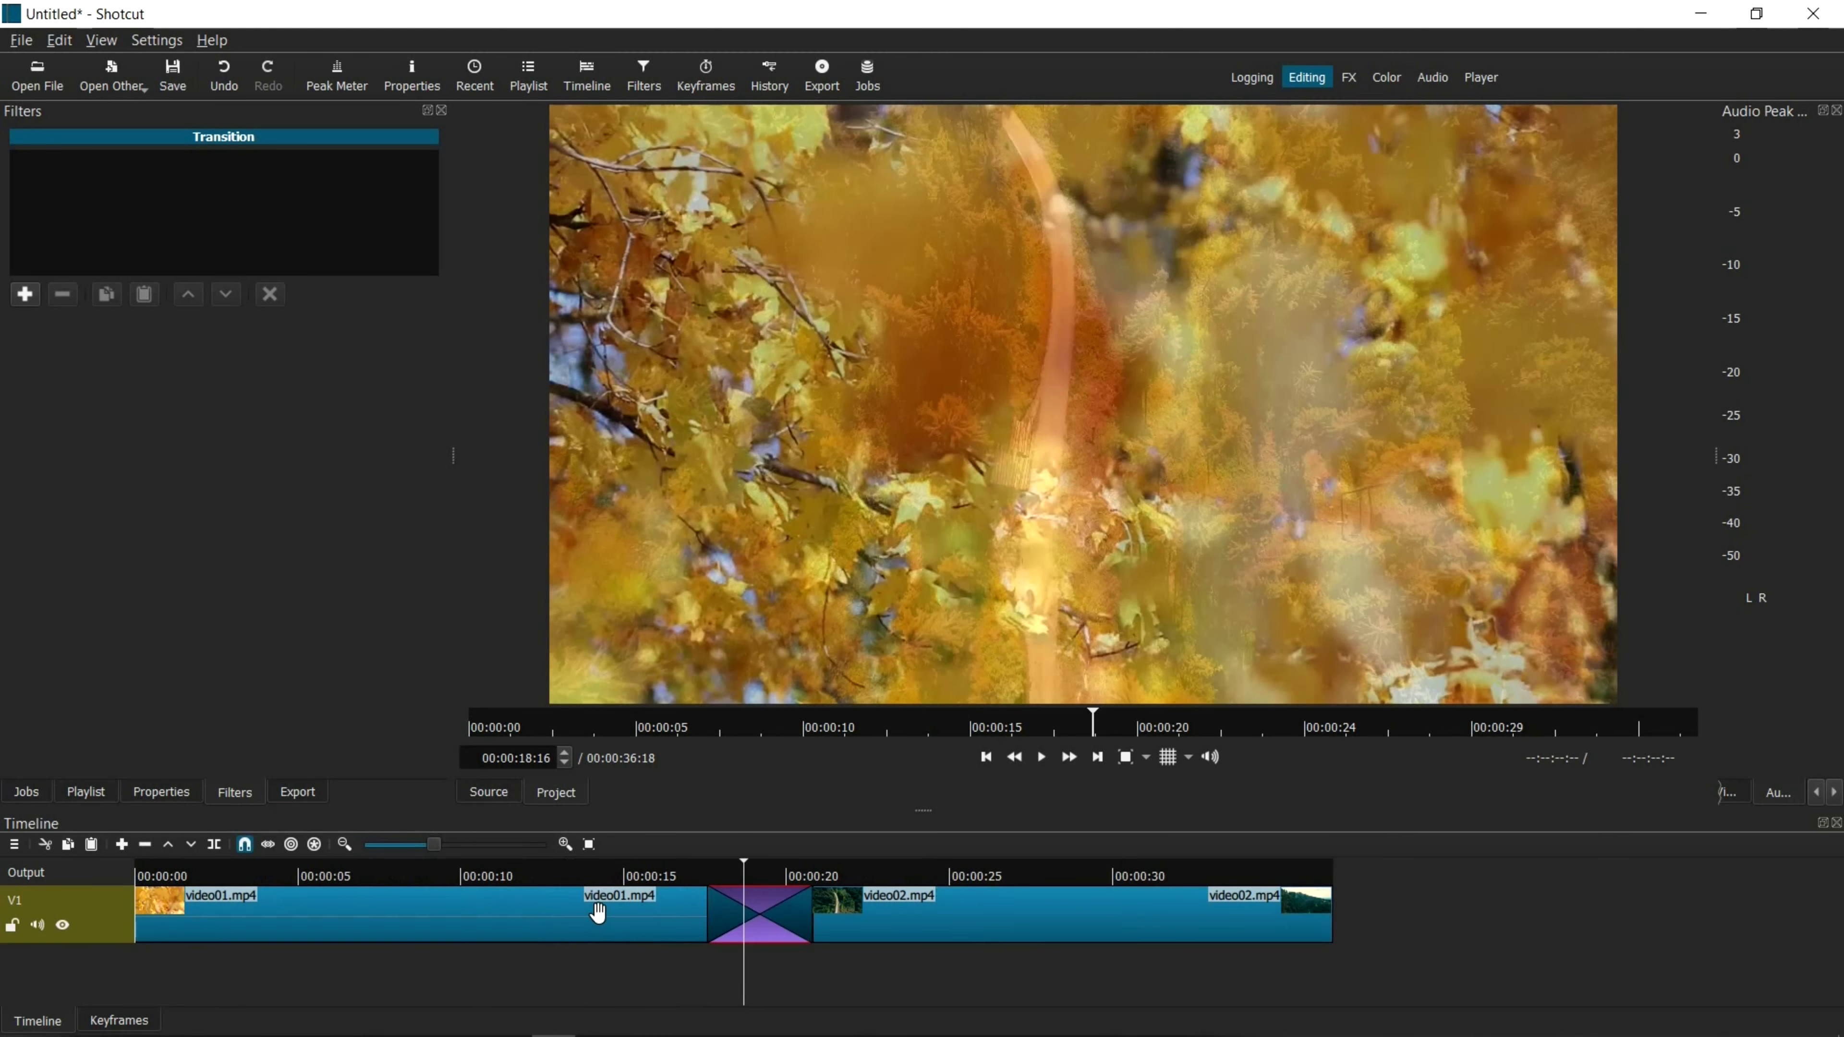
pyautogui.click(963, 878)
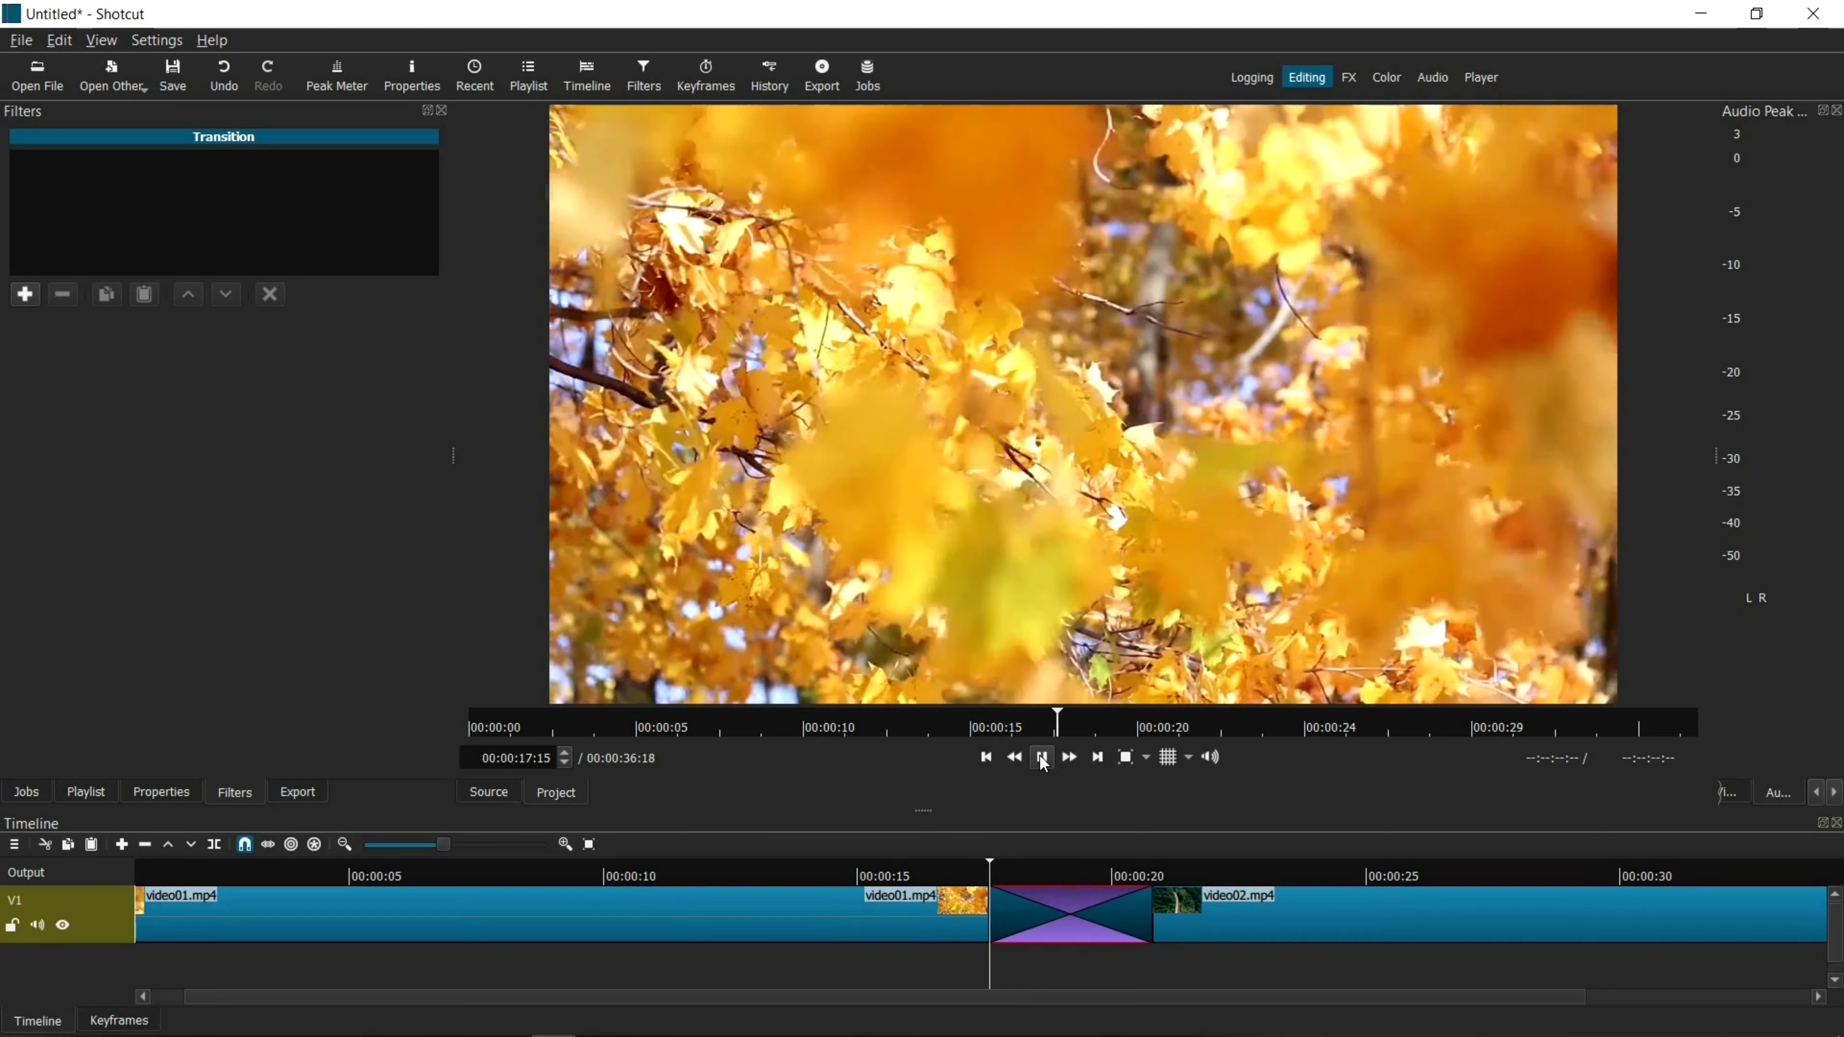
pyautogui.click(1043, 763)
# - Set the player's preview scaling to 360p
pyautogui.click(169, 43)
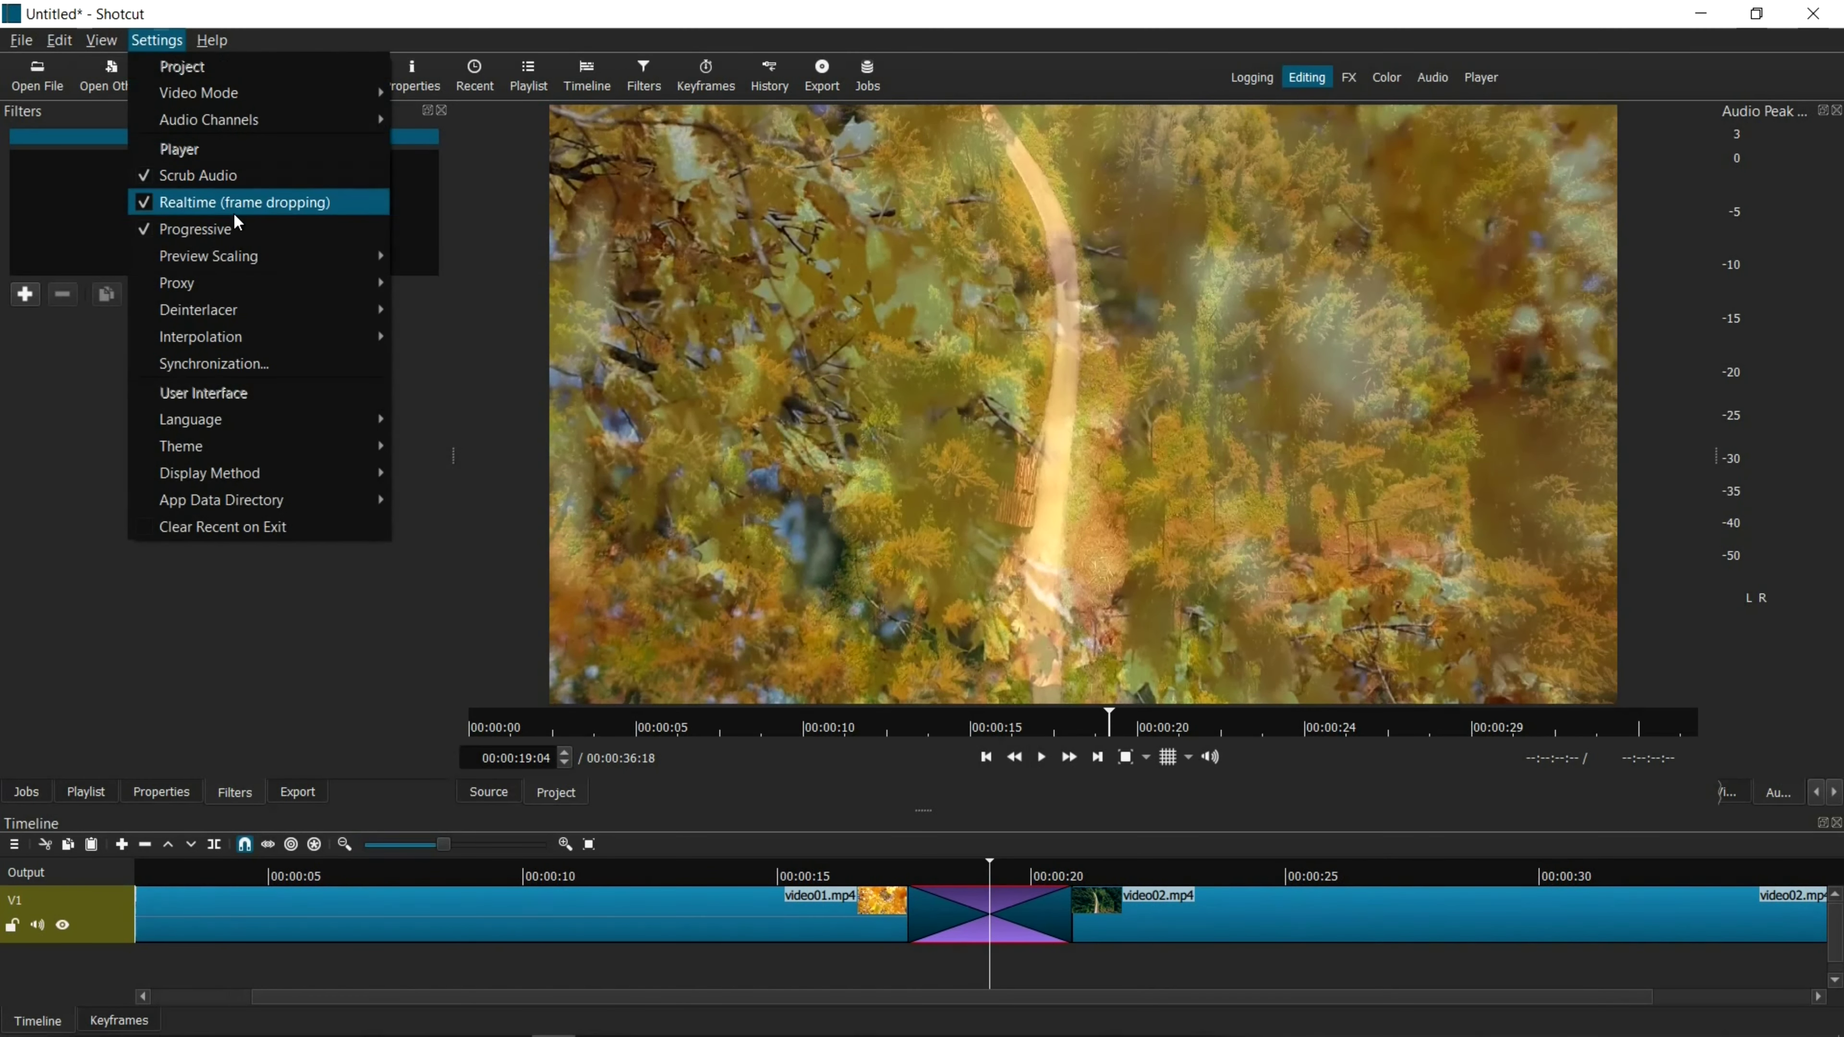
pyautogui.moveTo(248, 261)
pyautogui.click(429, 282)
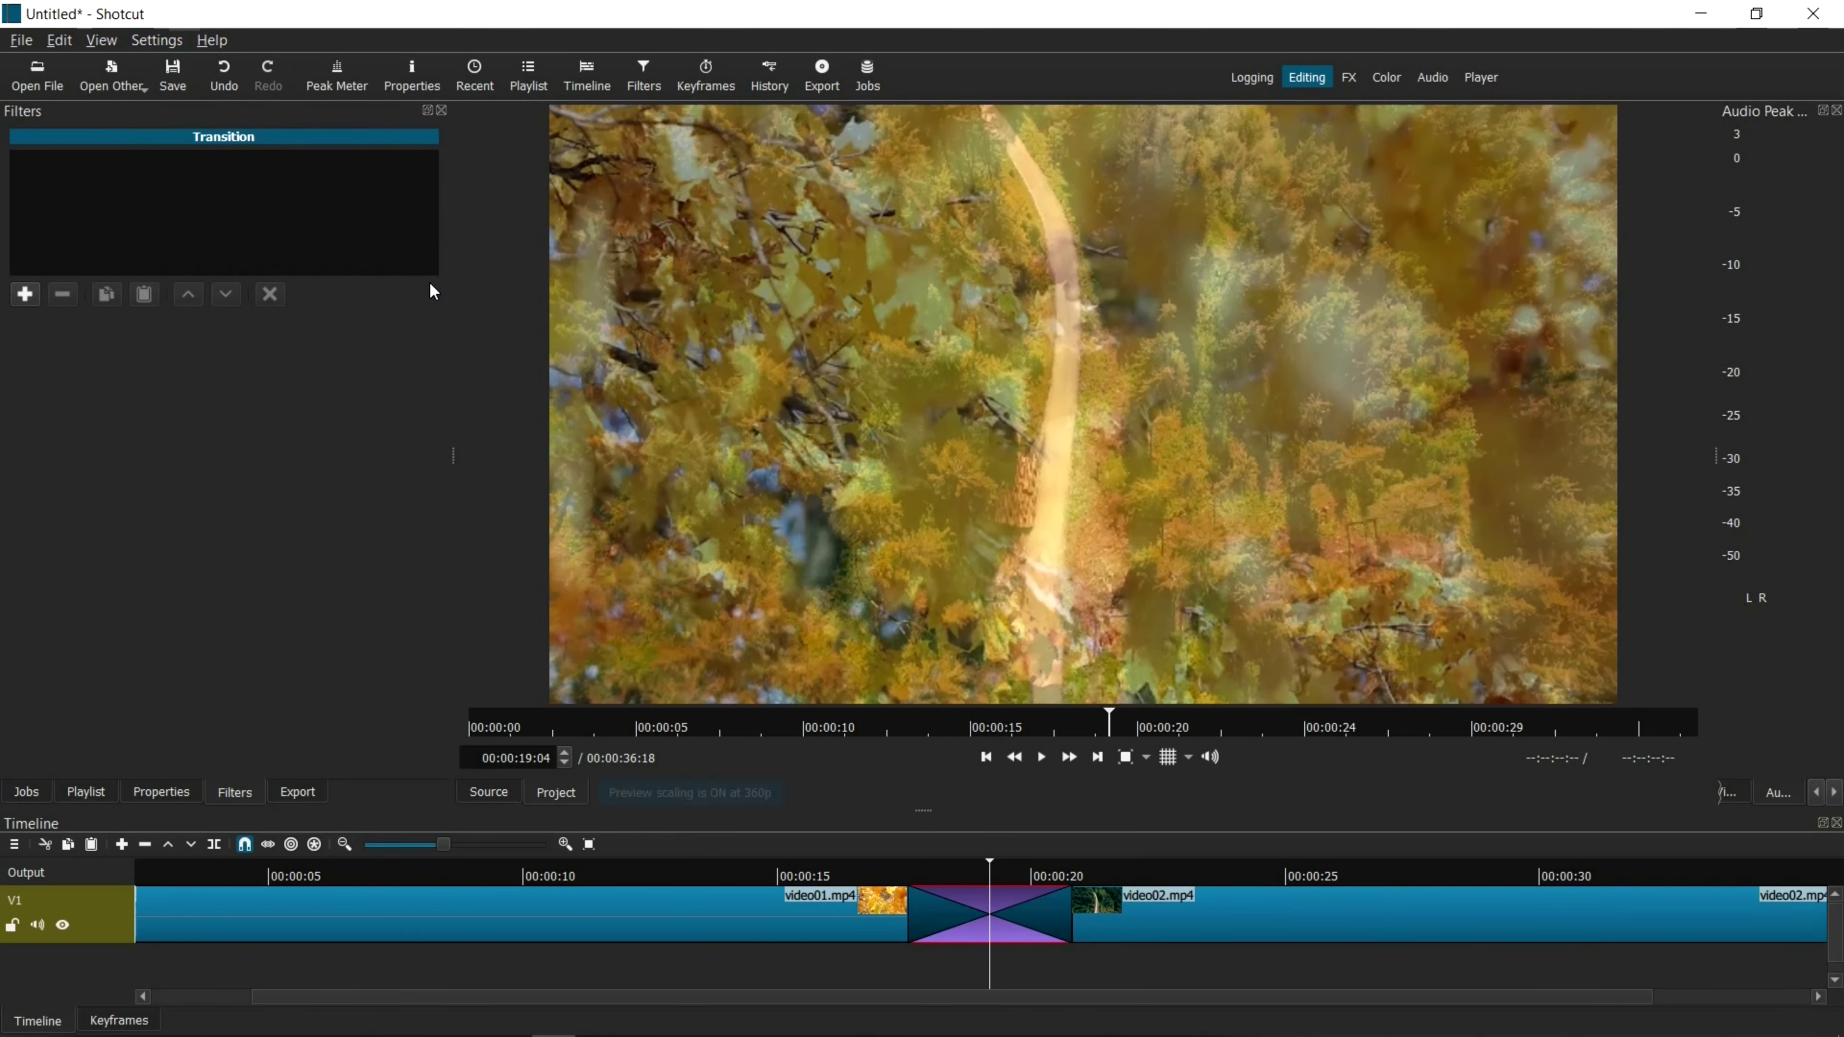
# - Set the player's preview scaling to 540p
pyautogui.click(175, 45)
pyautogui.moveTo(314, 259)
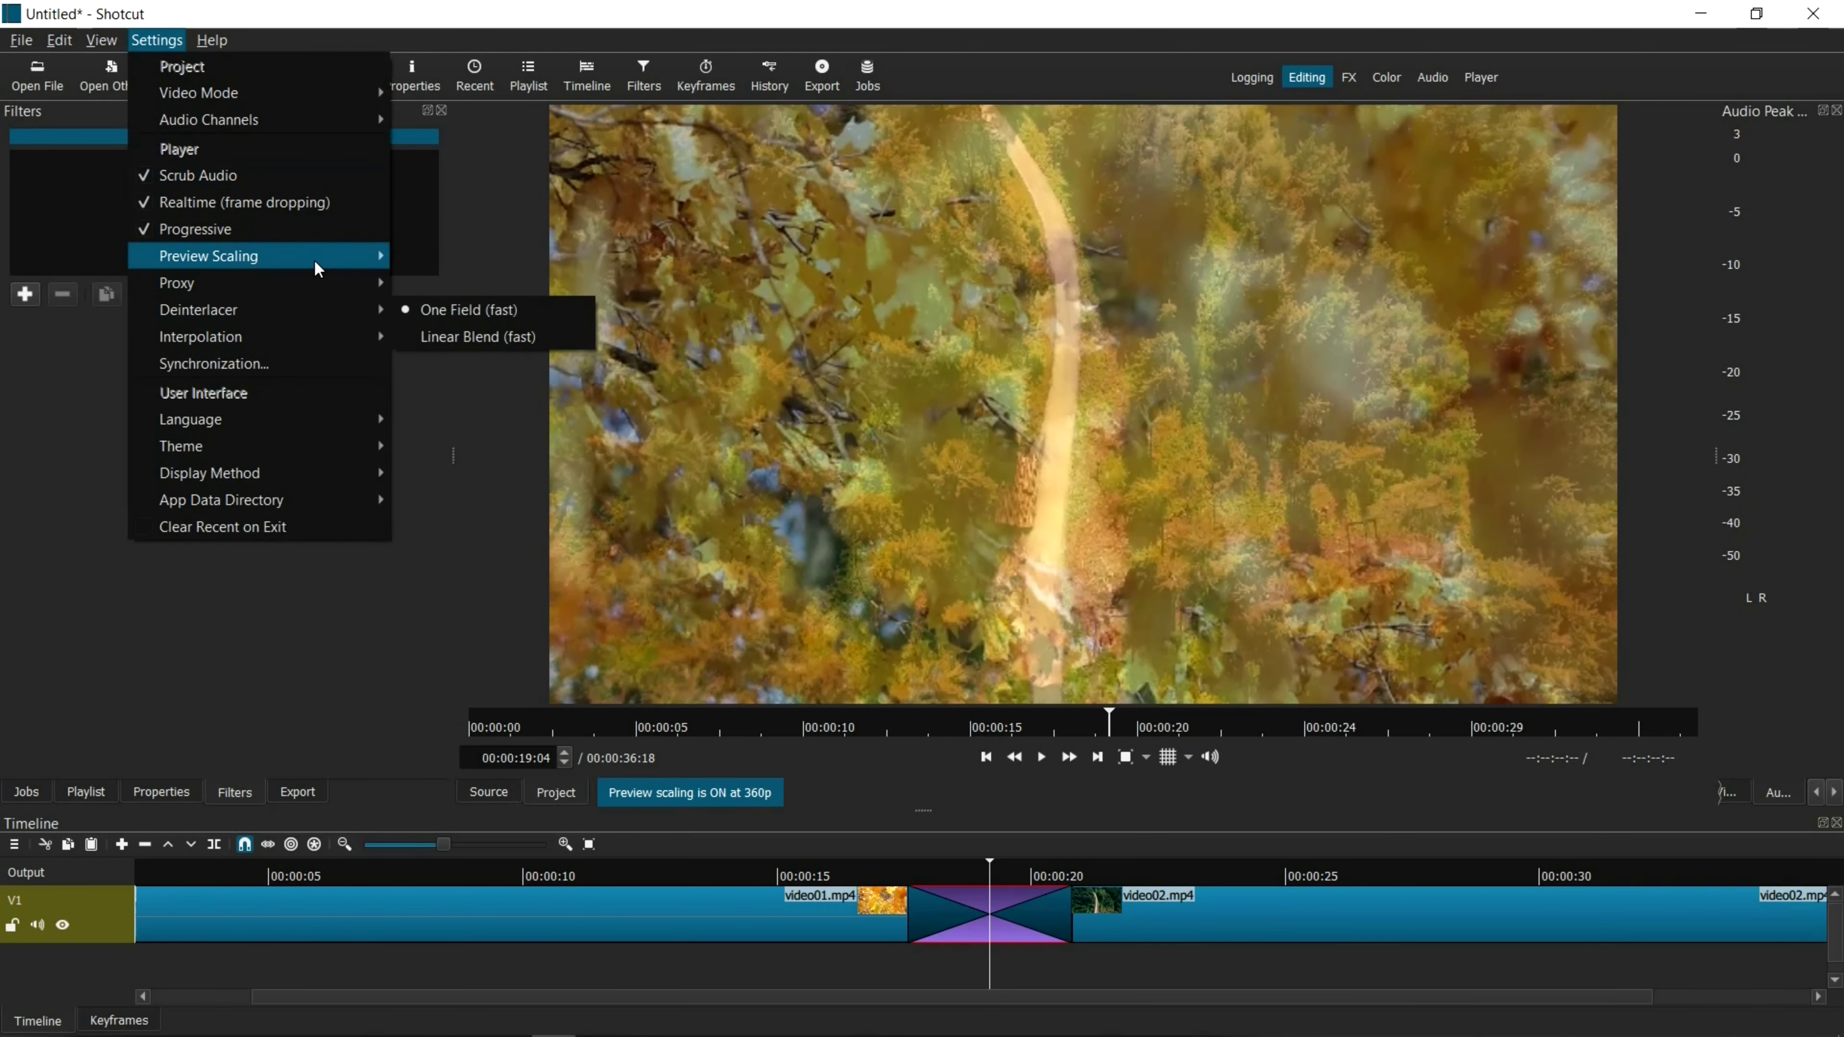
pyautogui.click(450, 305)
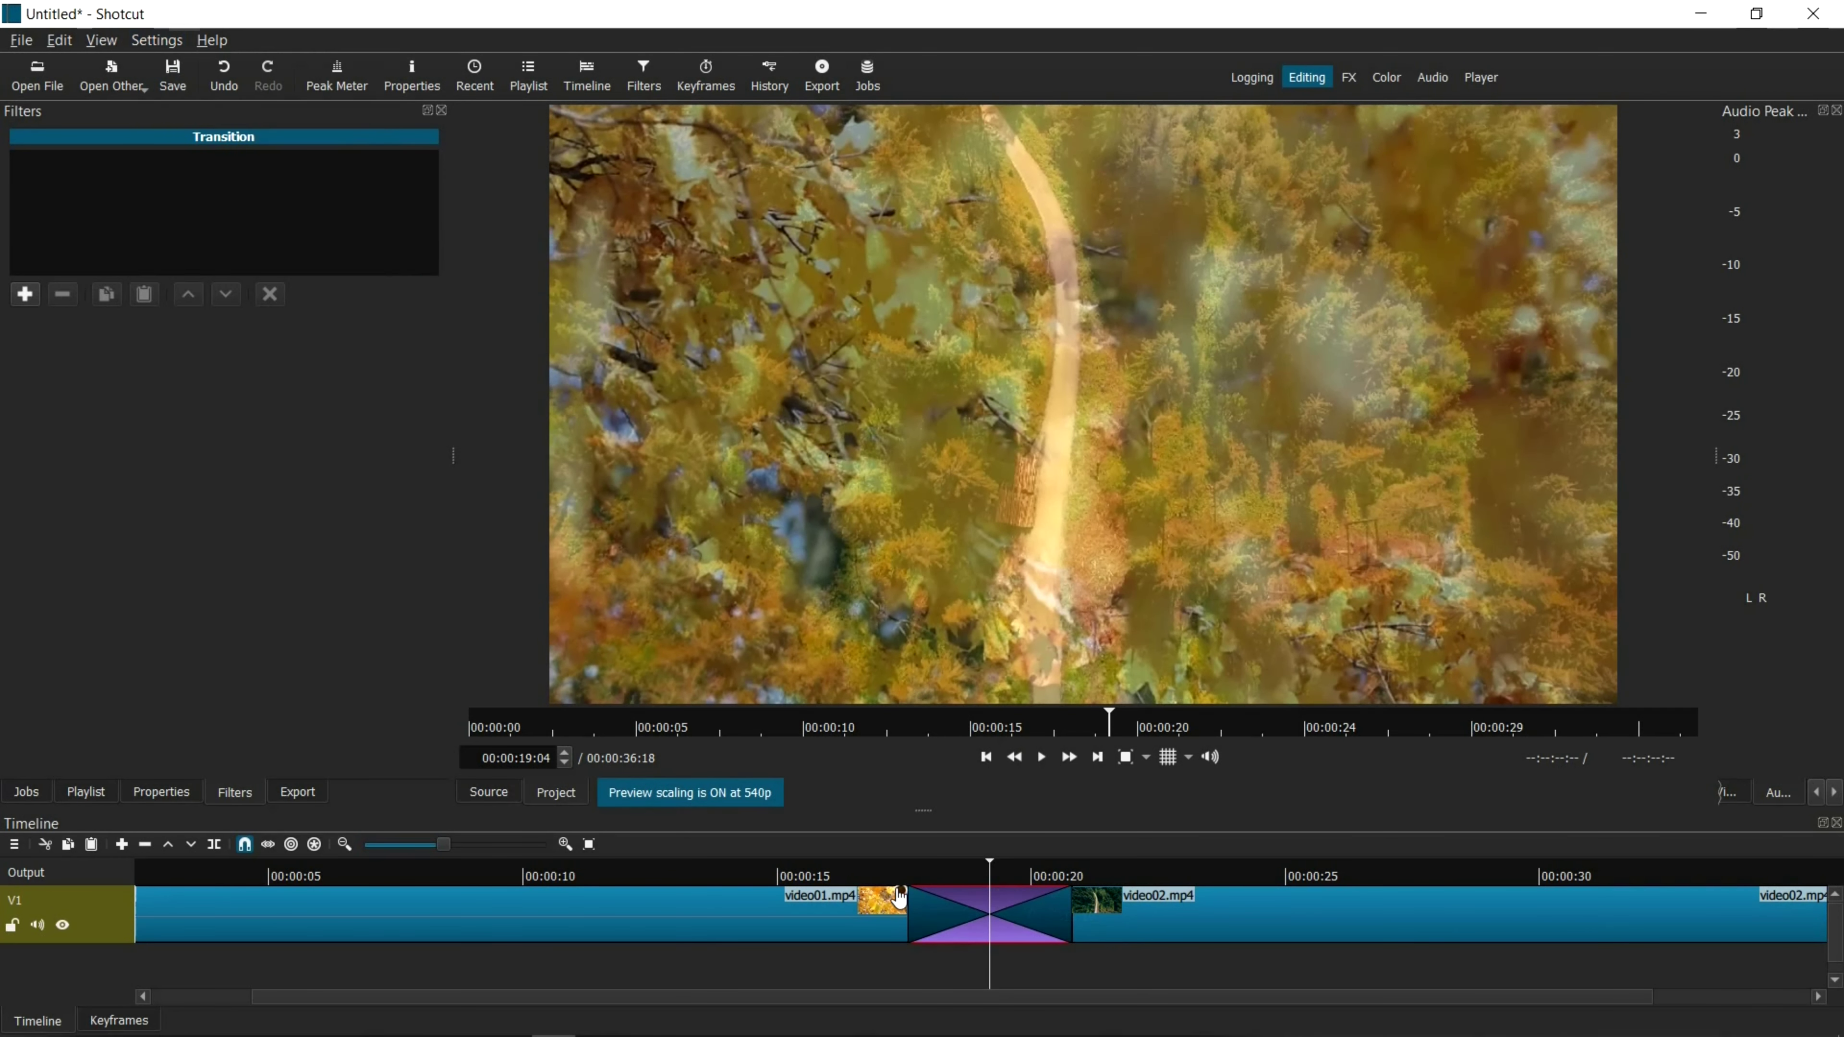
# - Play the timeline from just before the dissolve between the two clips through into video02.mp4
pyautogui.click(890, 875)
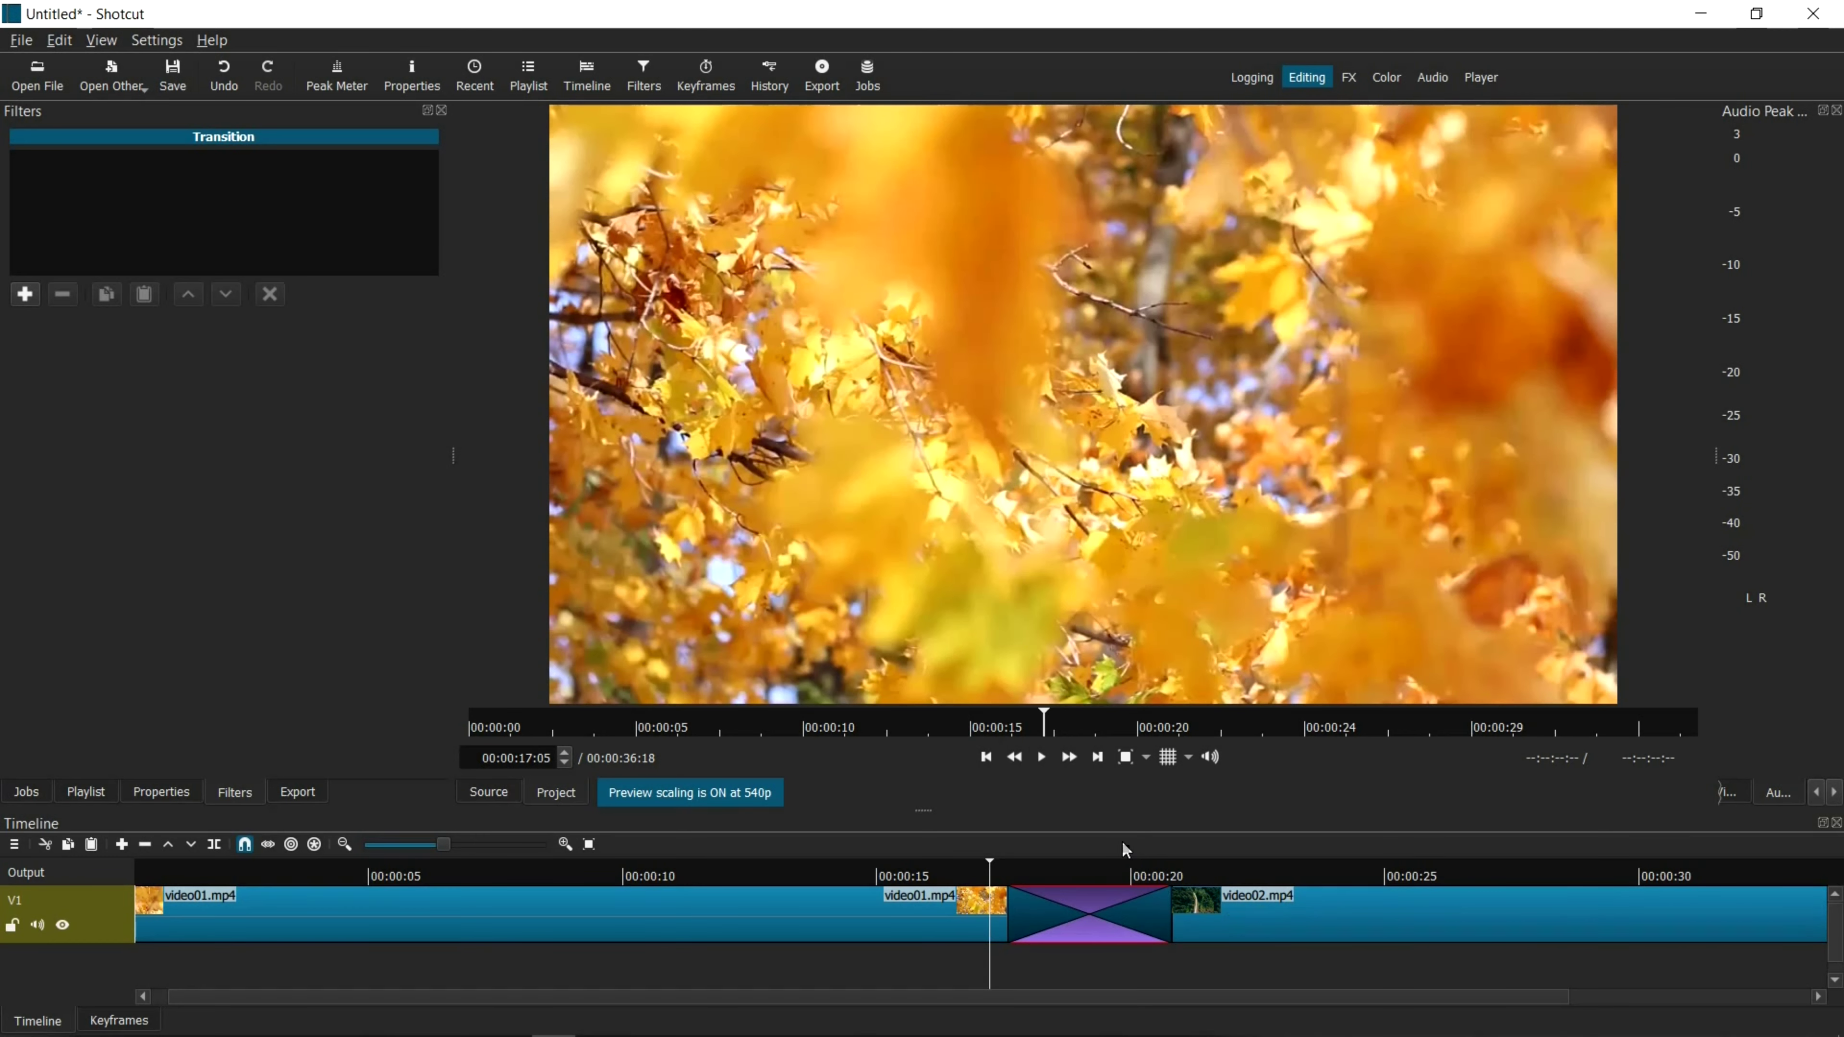
pyautogui.click(1044, 757)
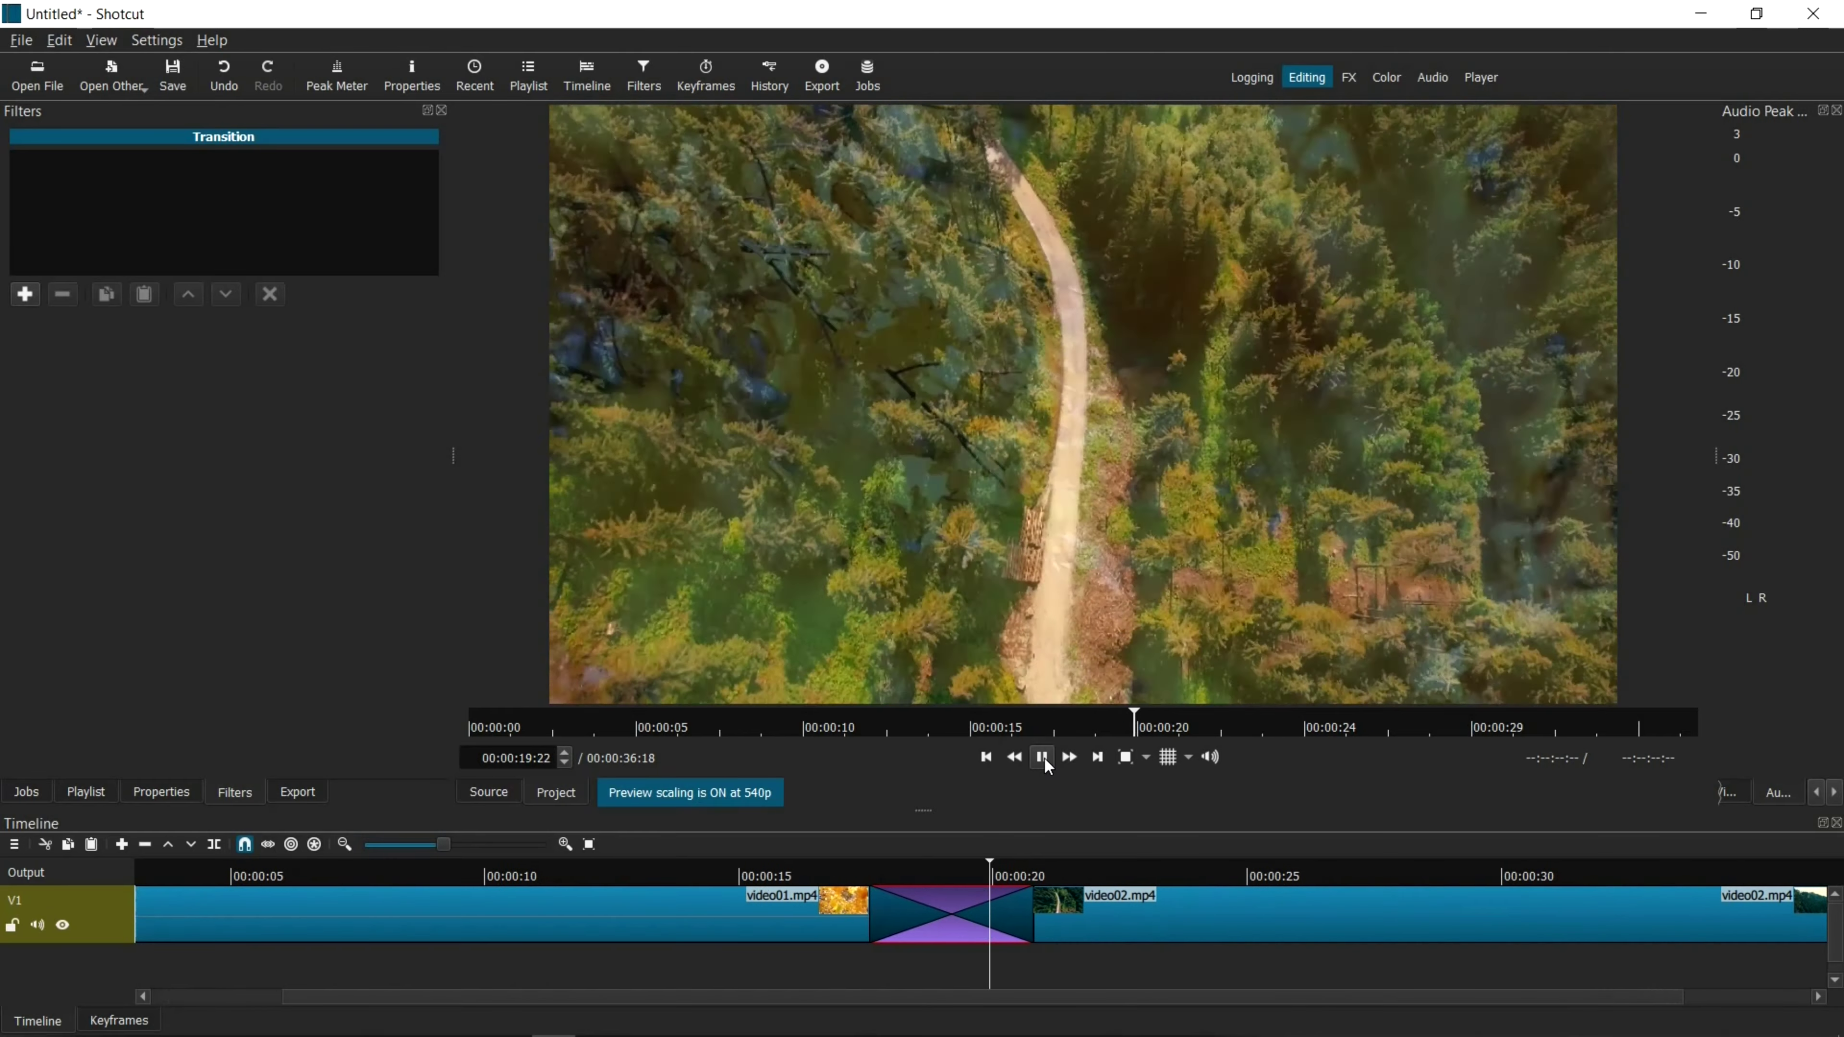
pyautogui.click(1044, 757)
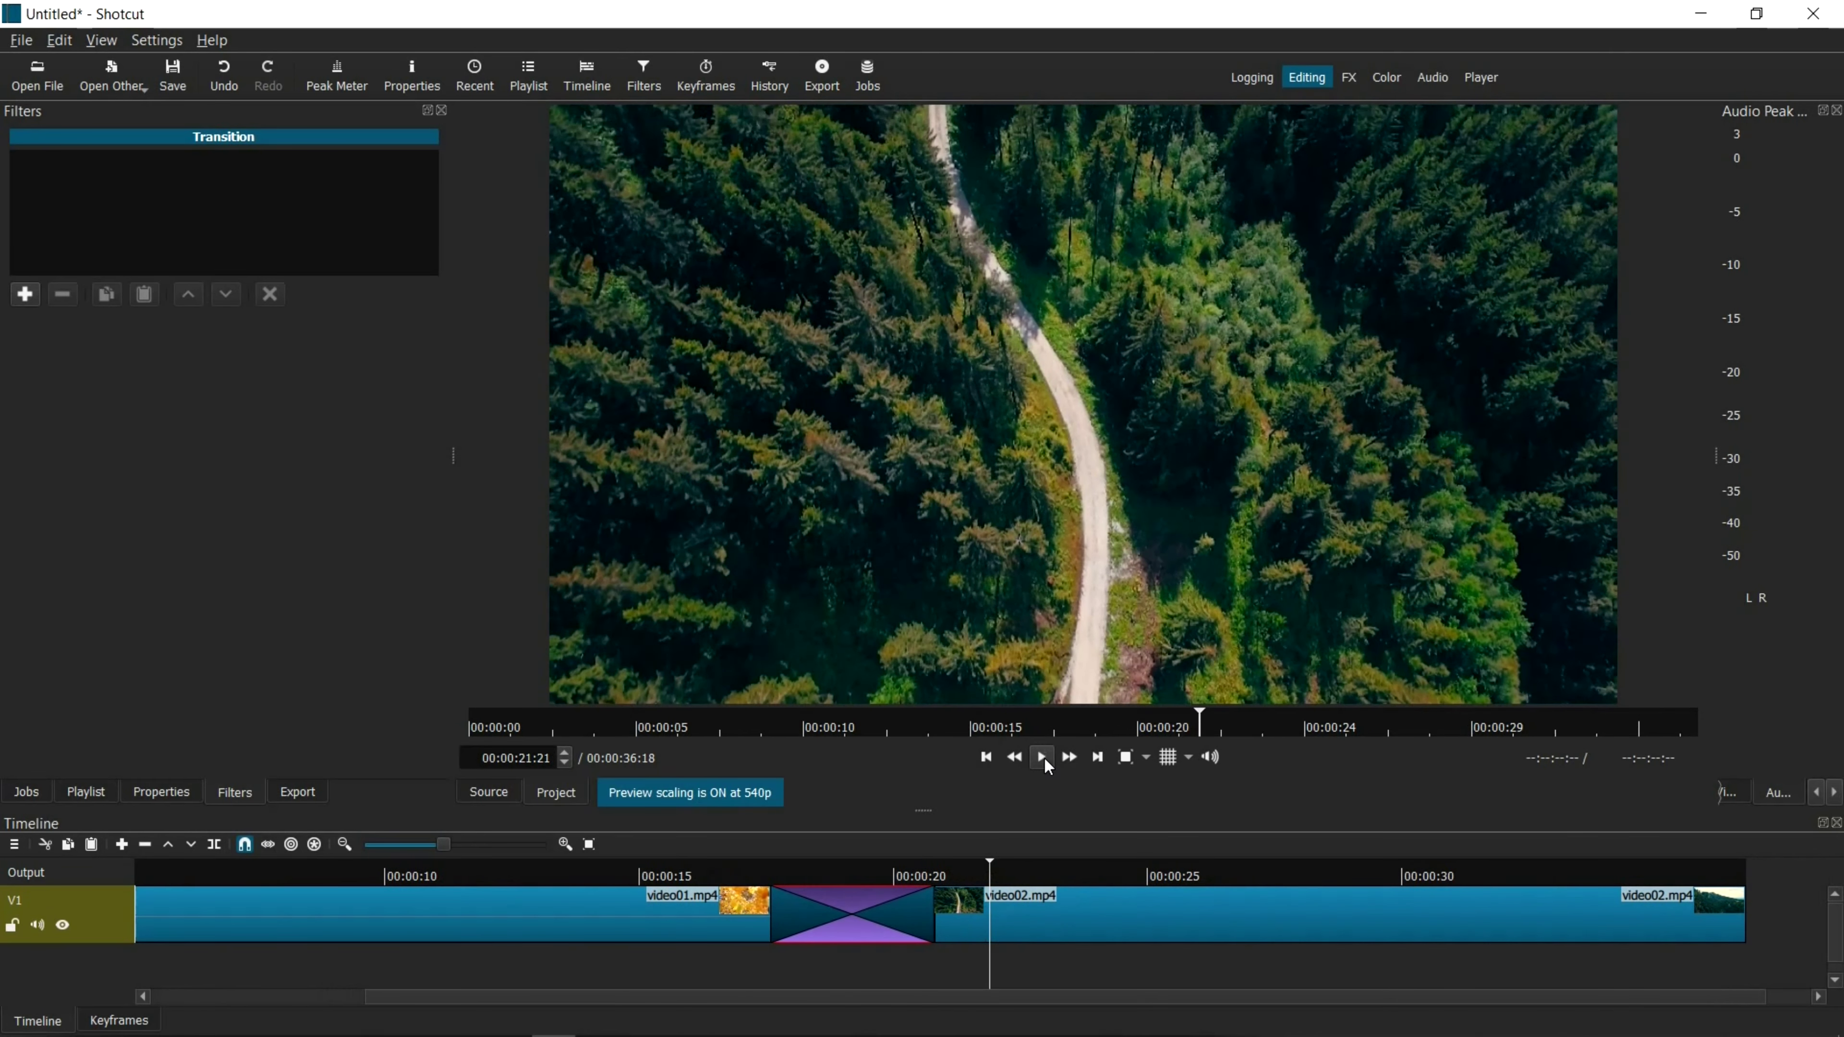
# - Change the transition's video type from Dissolve to Custom, using the logo-transition image from the Custom Transitions folder on the Desktop
pyautogui.hscroll(-2, 958, 917)
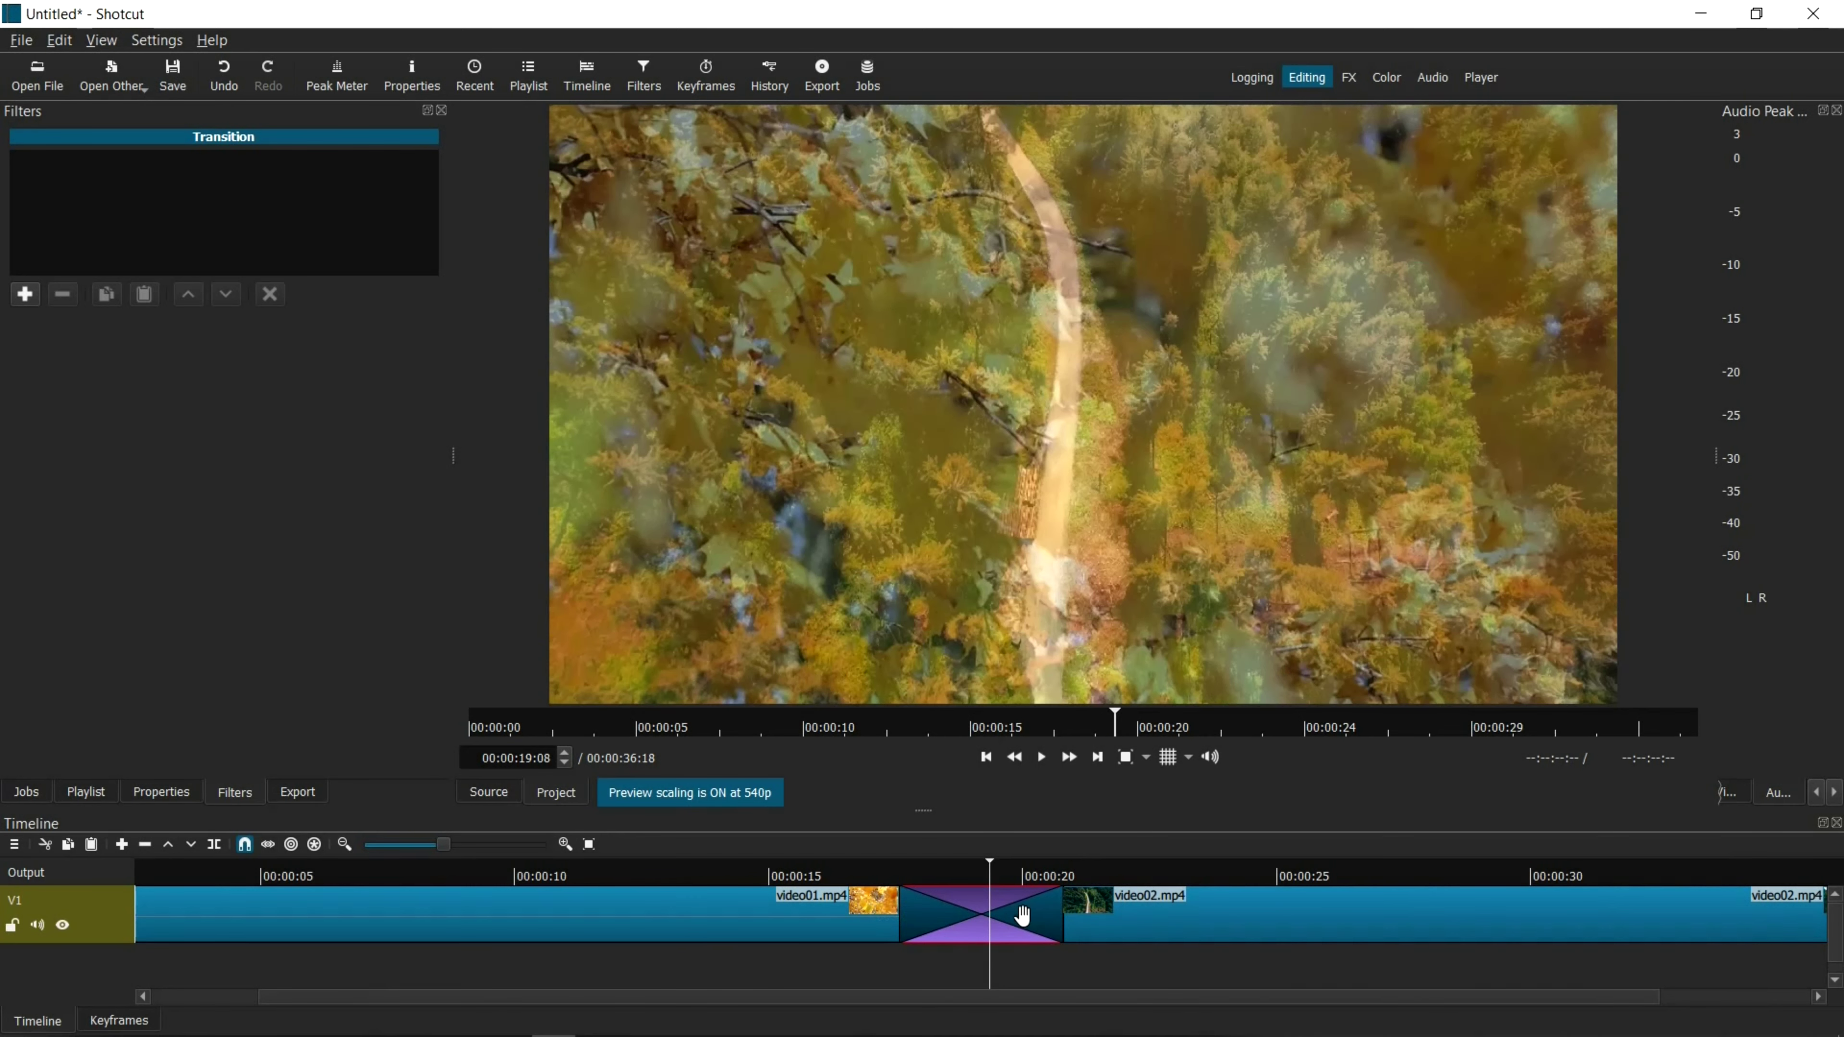
pyautogui.click(979, 908)
pyautogui.click(986, 912)
pyautogui.click(981, 915)
pyautogui.click(167, 793)
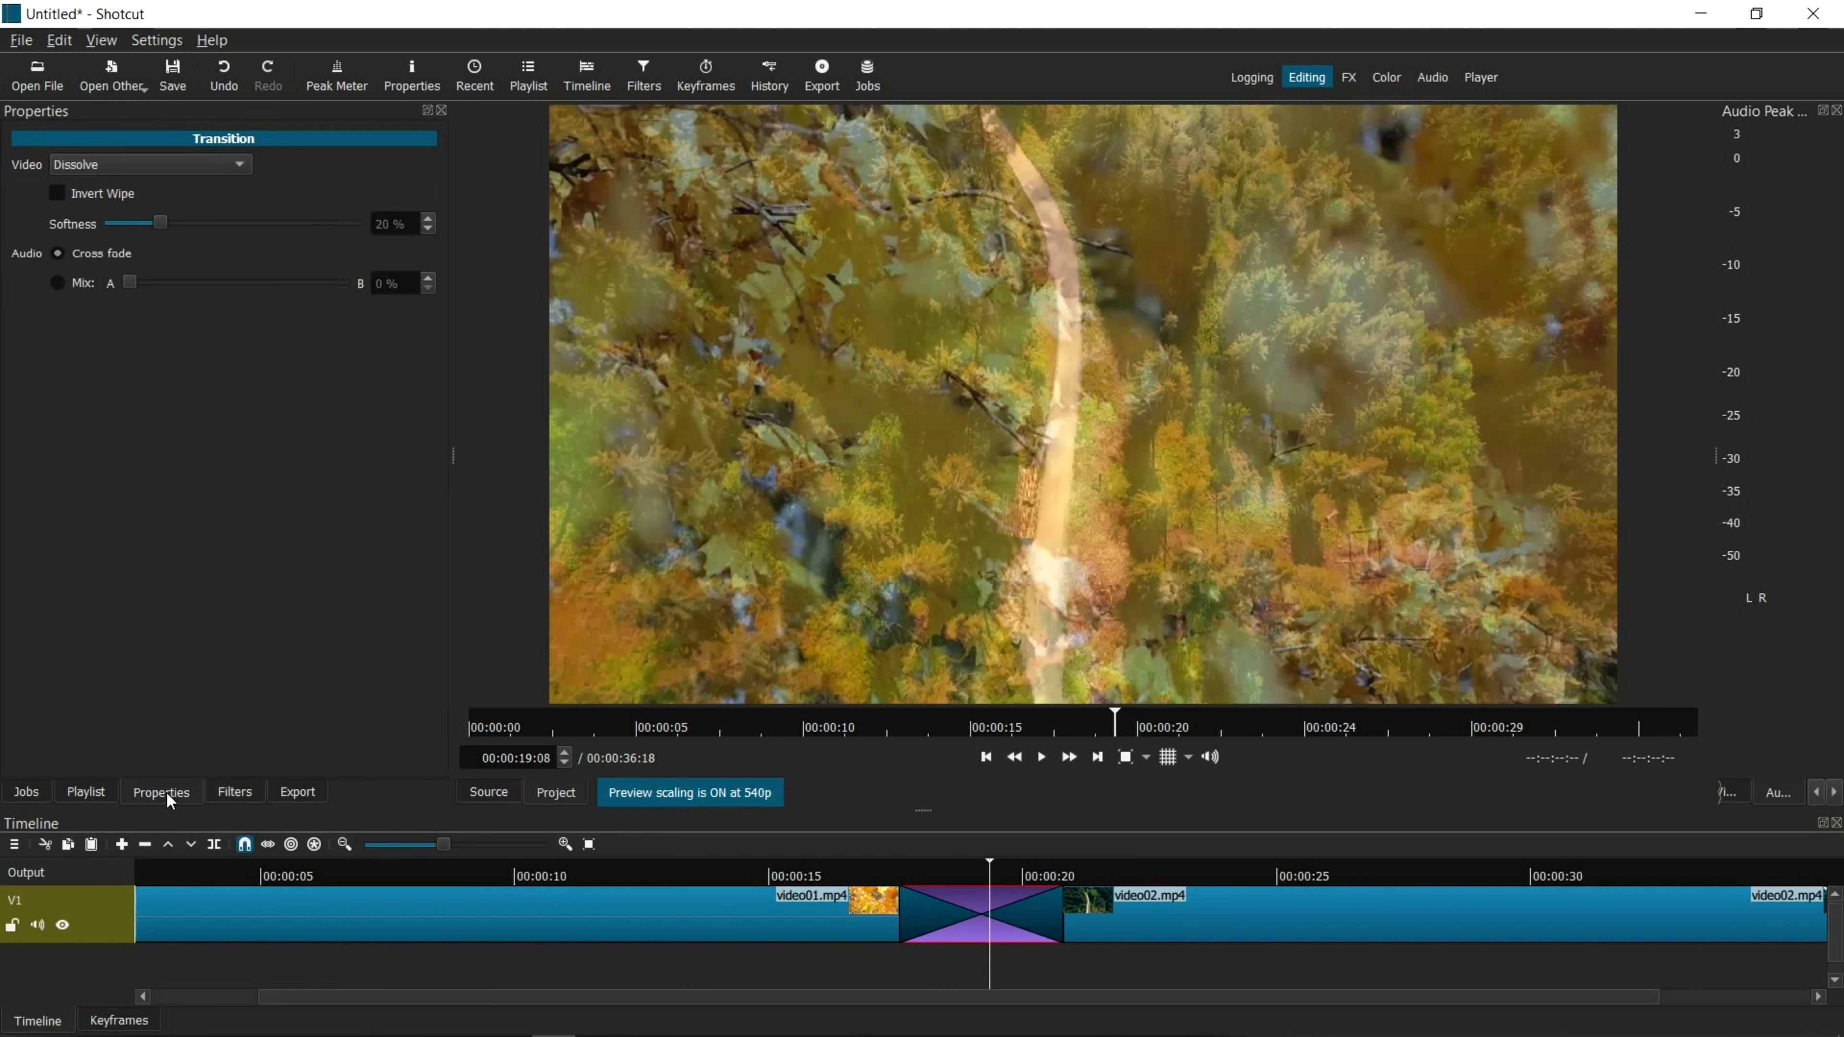
pyautogui.click(92, 162)
pyautogui.click(128, 173)
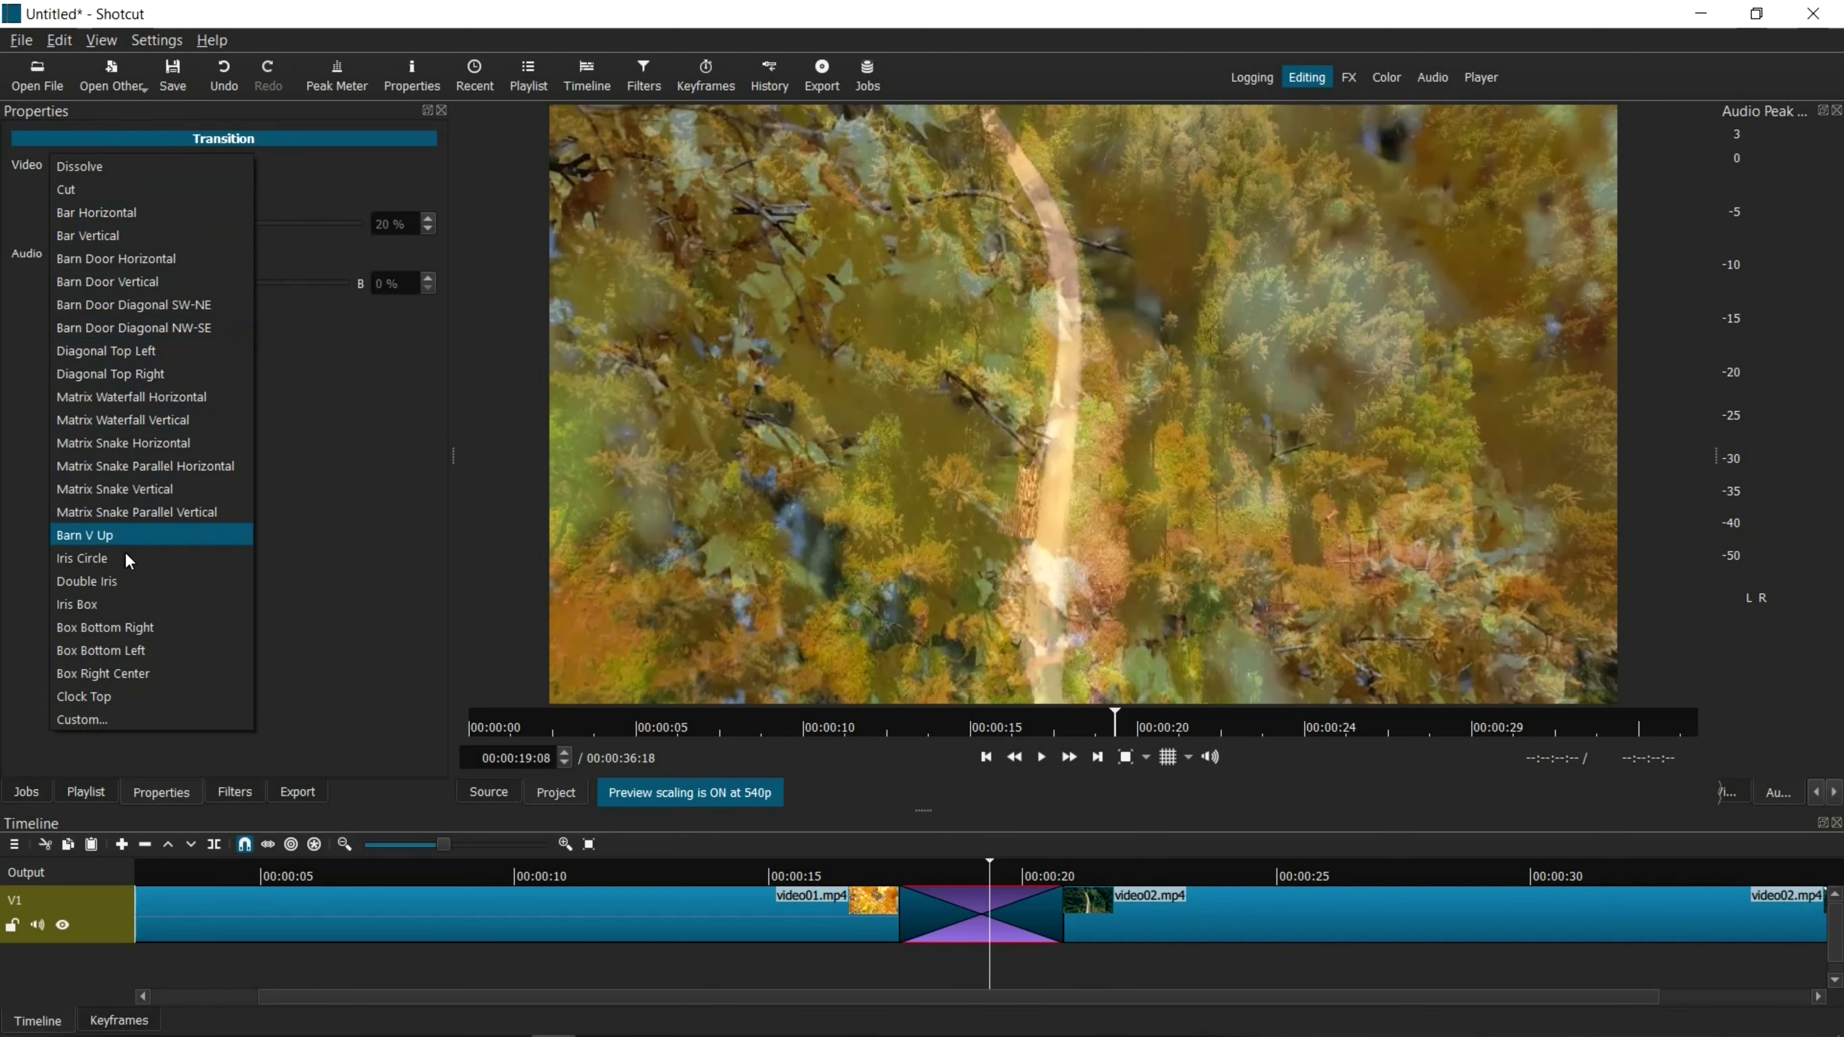
pyautogui.click(129, 721)
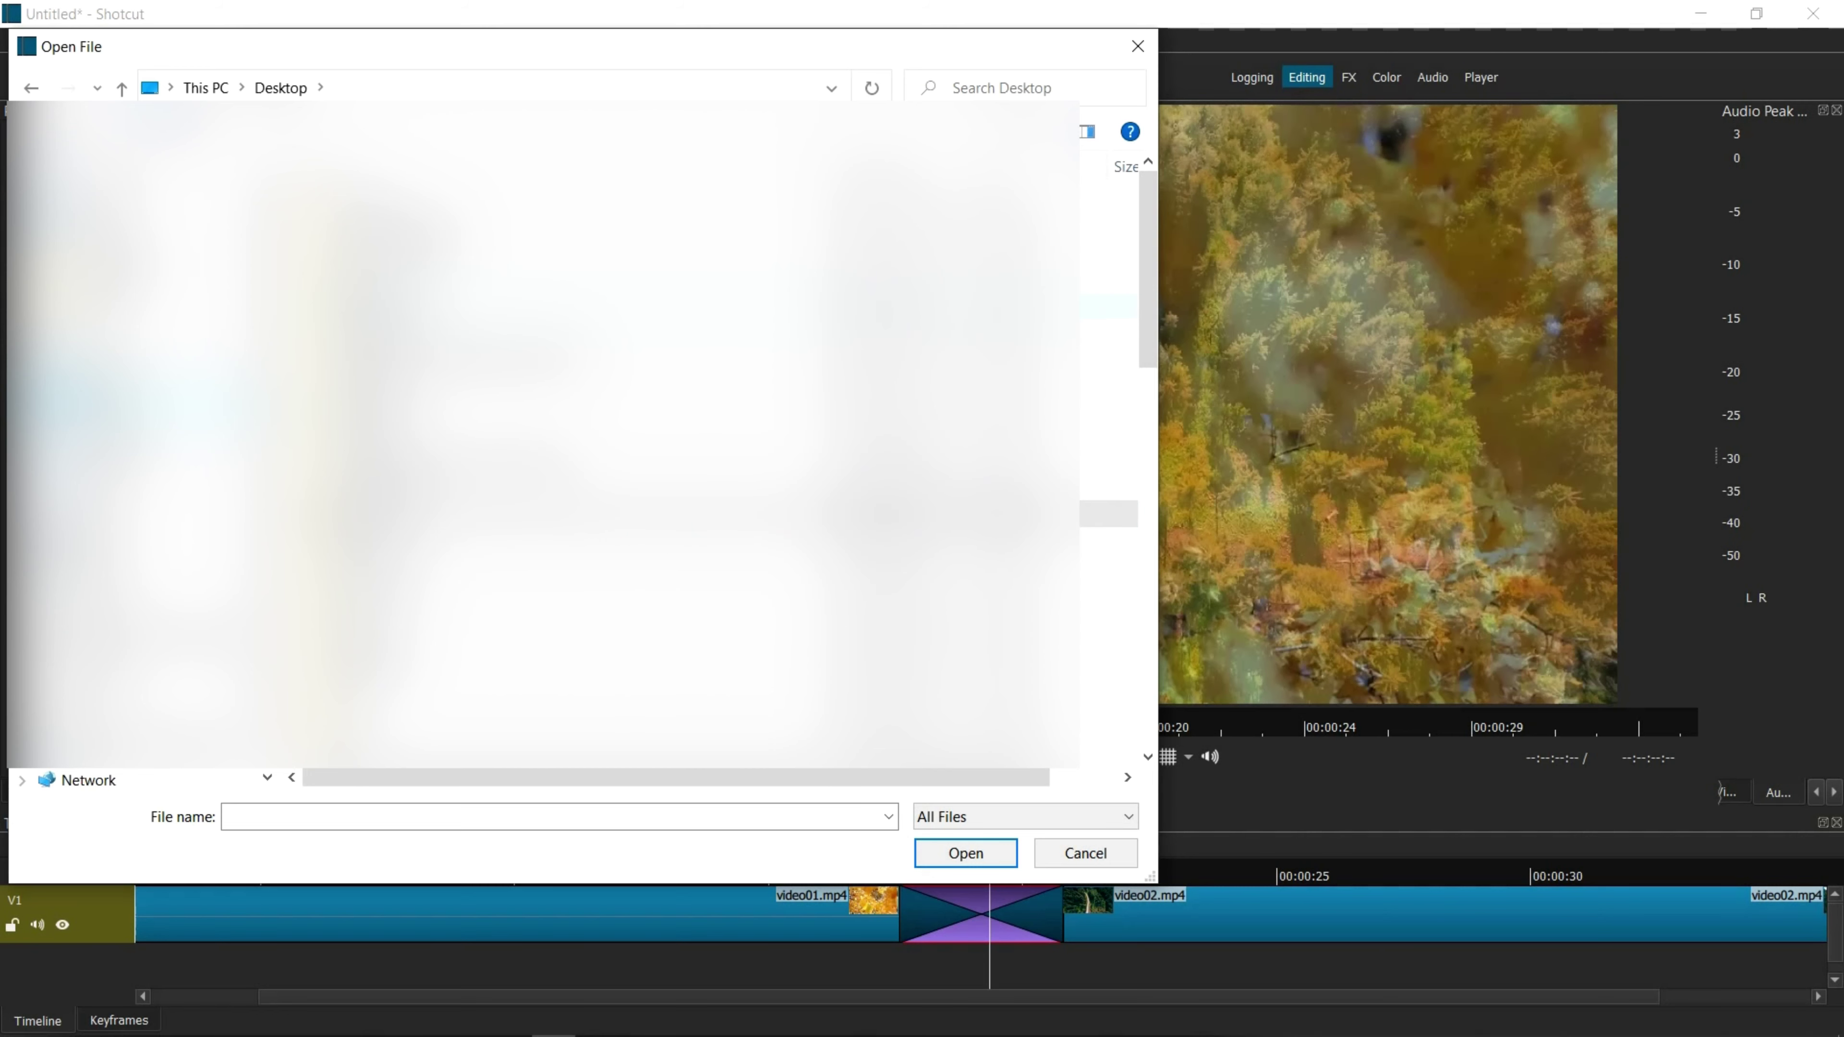
pyautogui.doubleClick(435, 258)
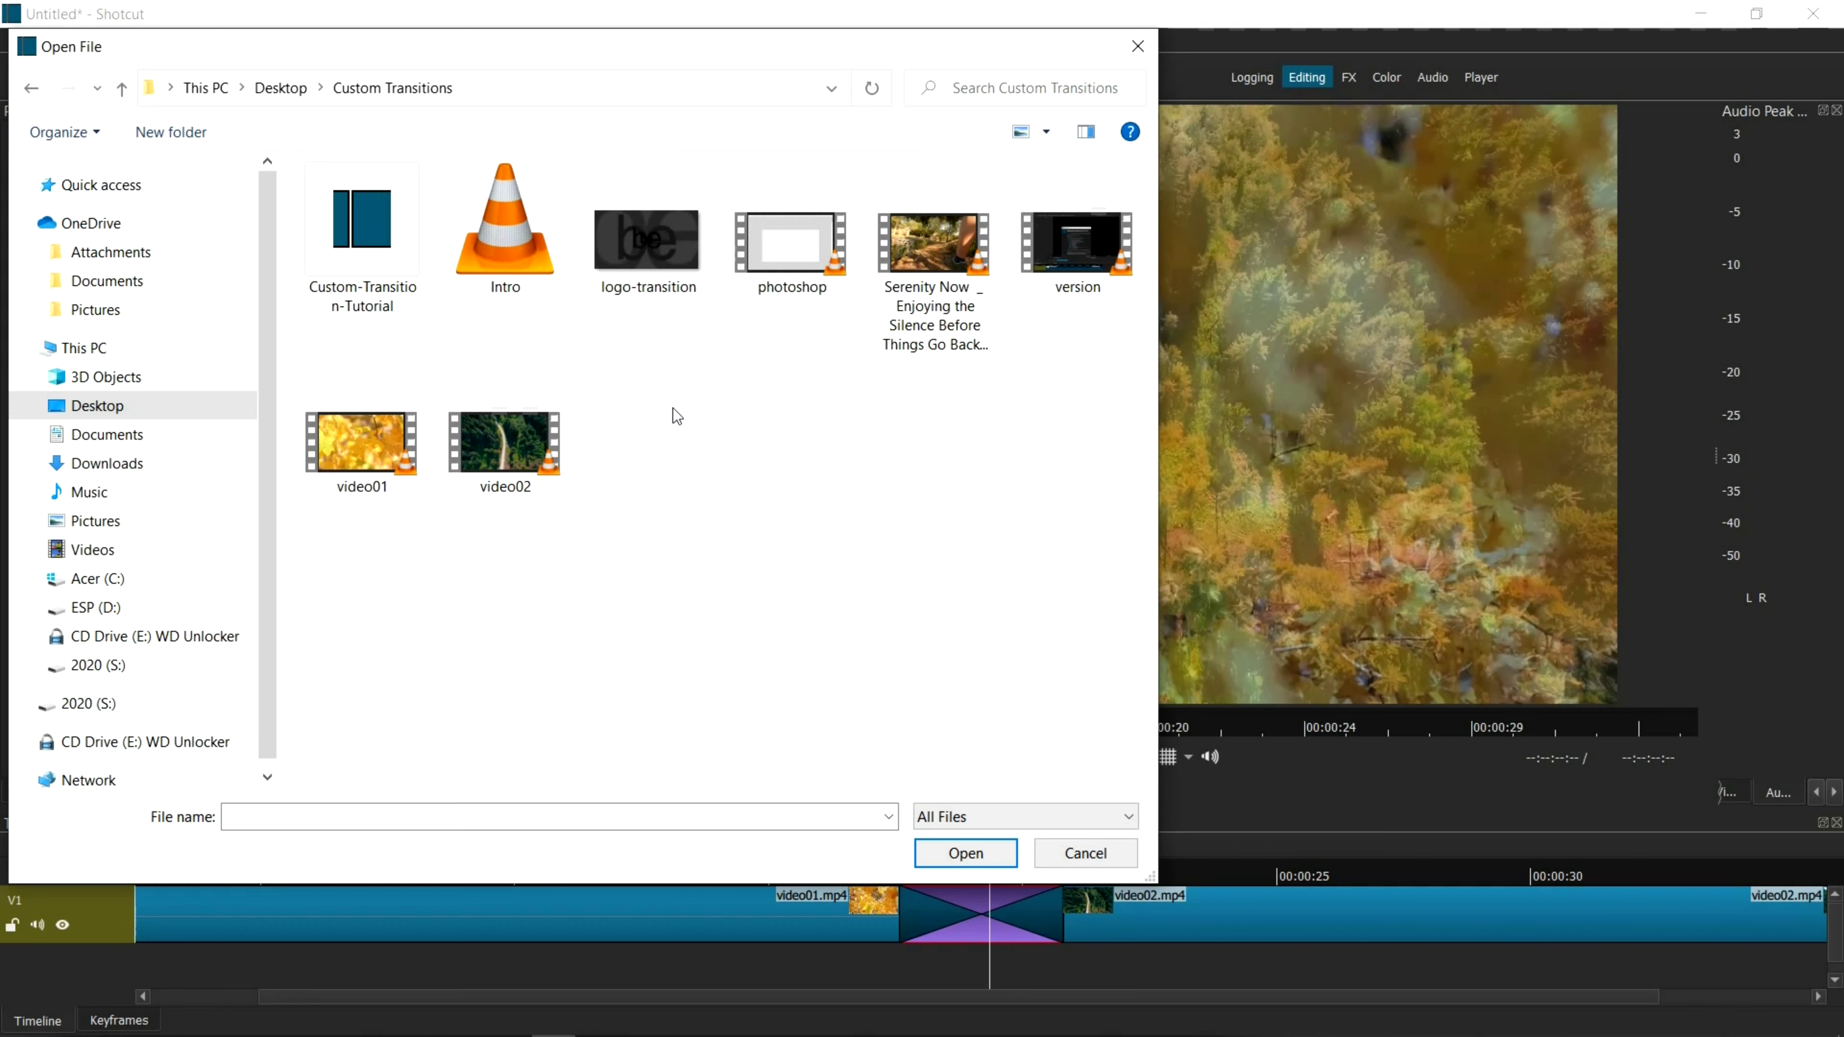
pyautogui.click(652, 255)
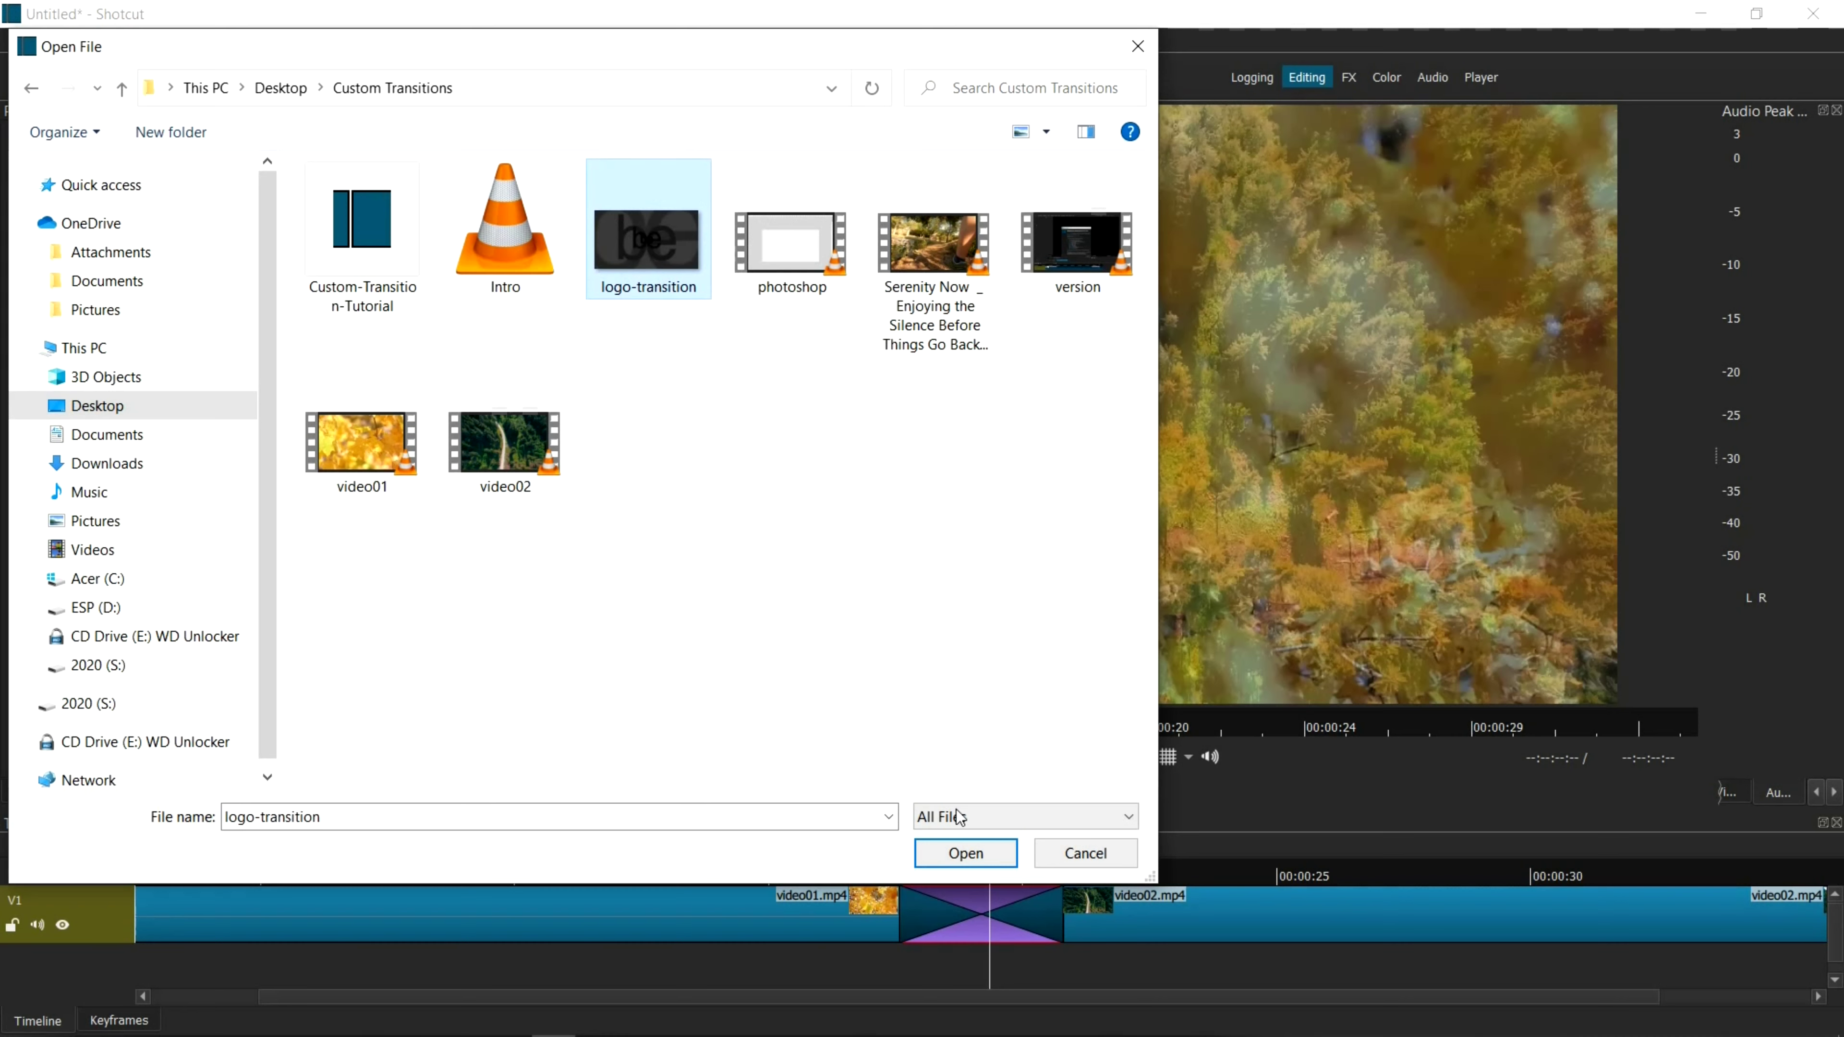
pyautogui.click(976, 852)
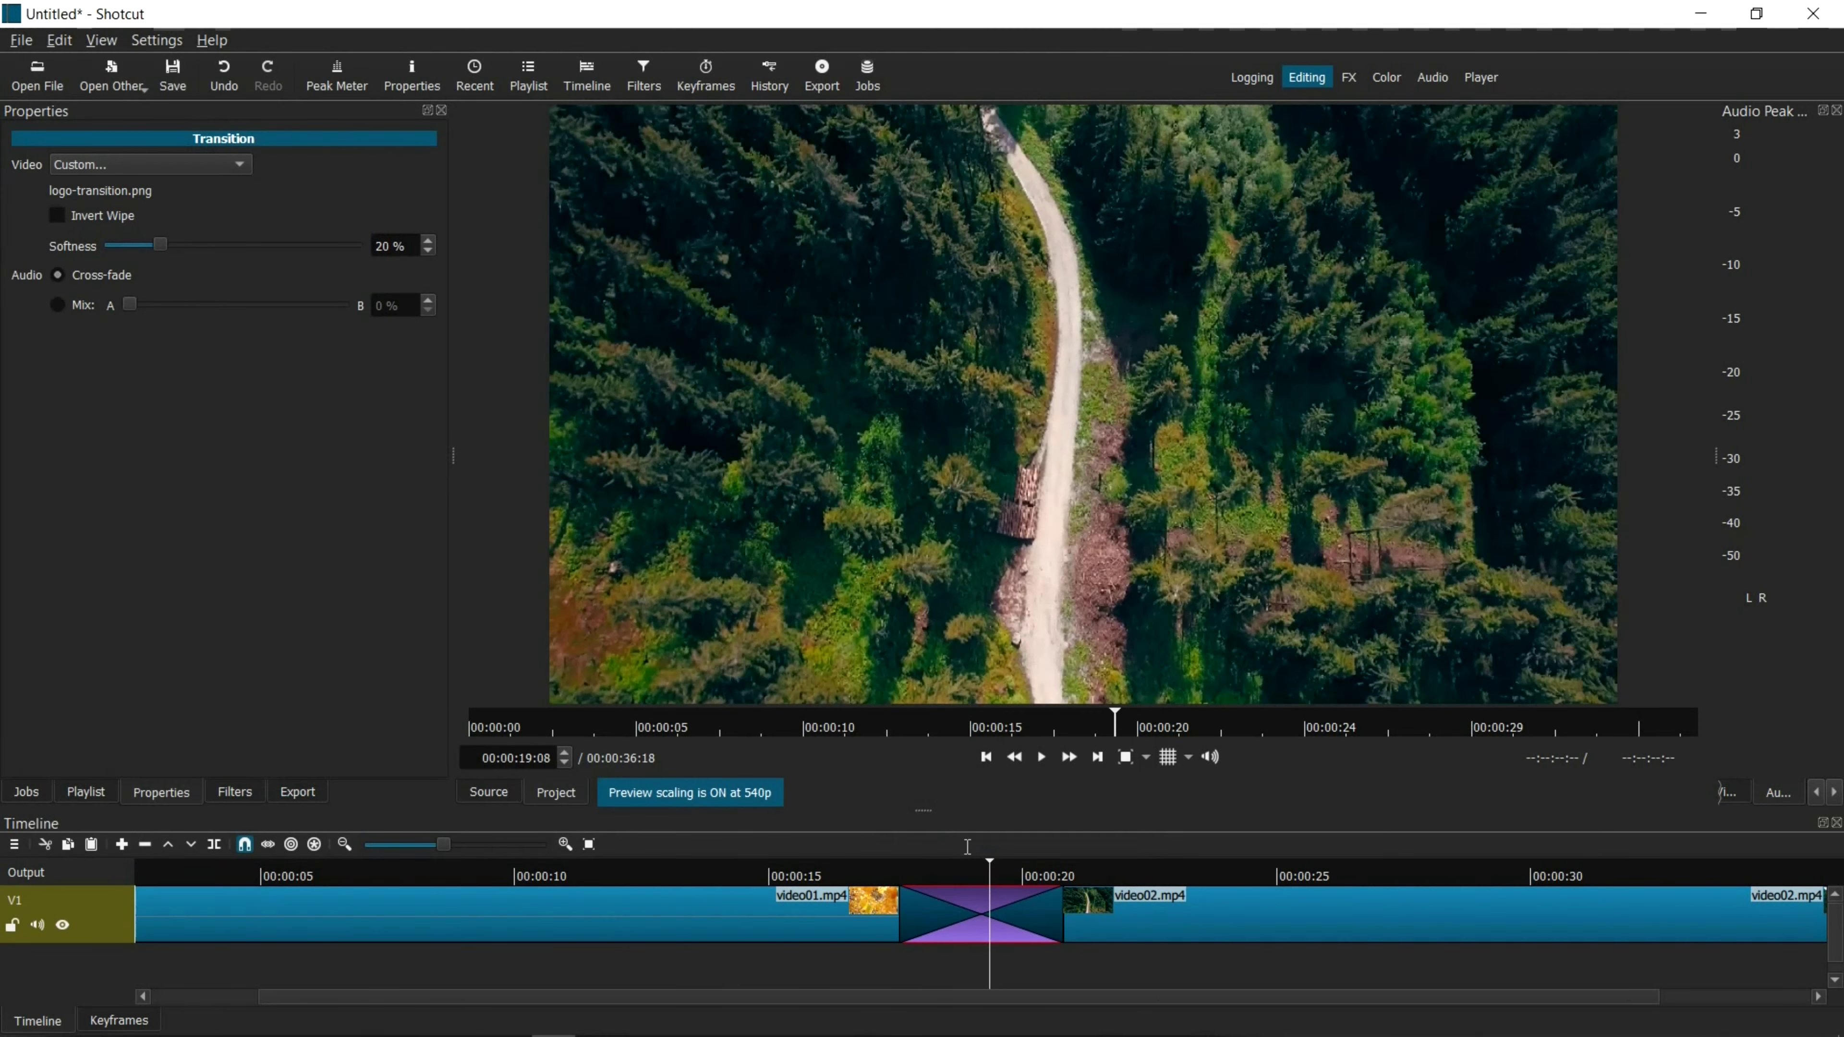
# - Play the timeline from just before the custom logo transition through it
pyautogui.click(889, 871)
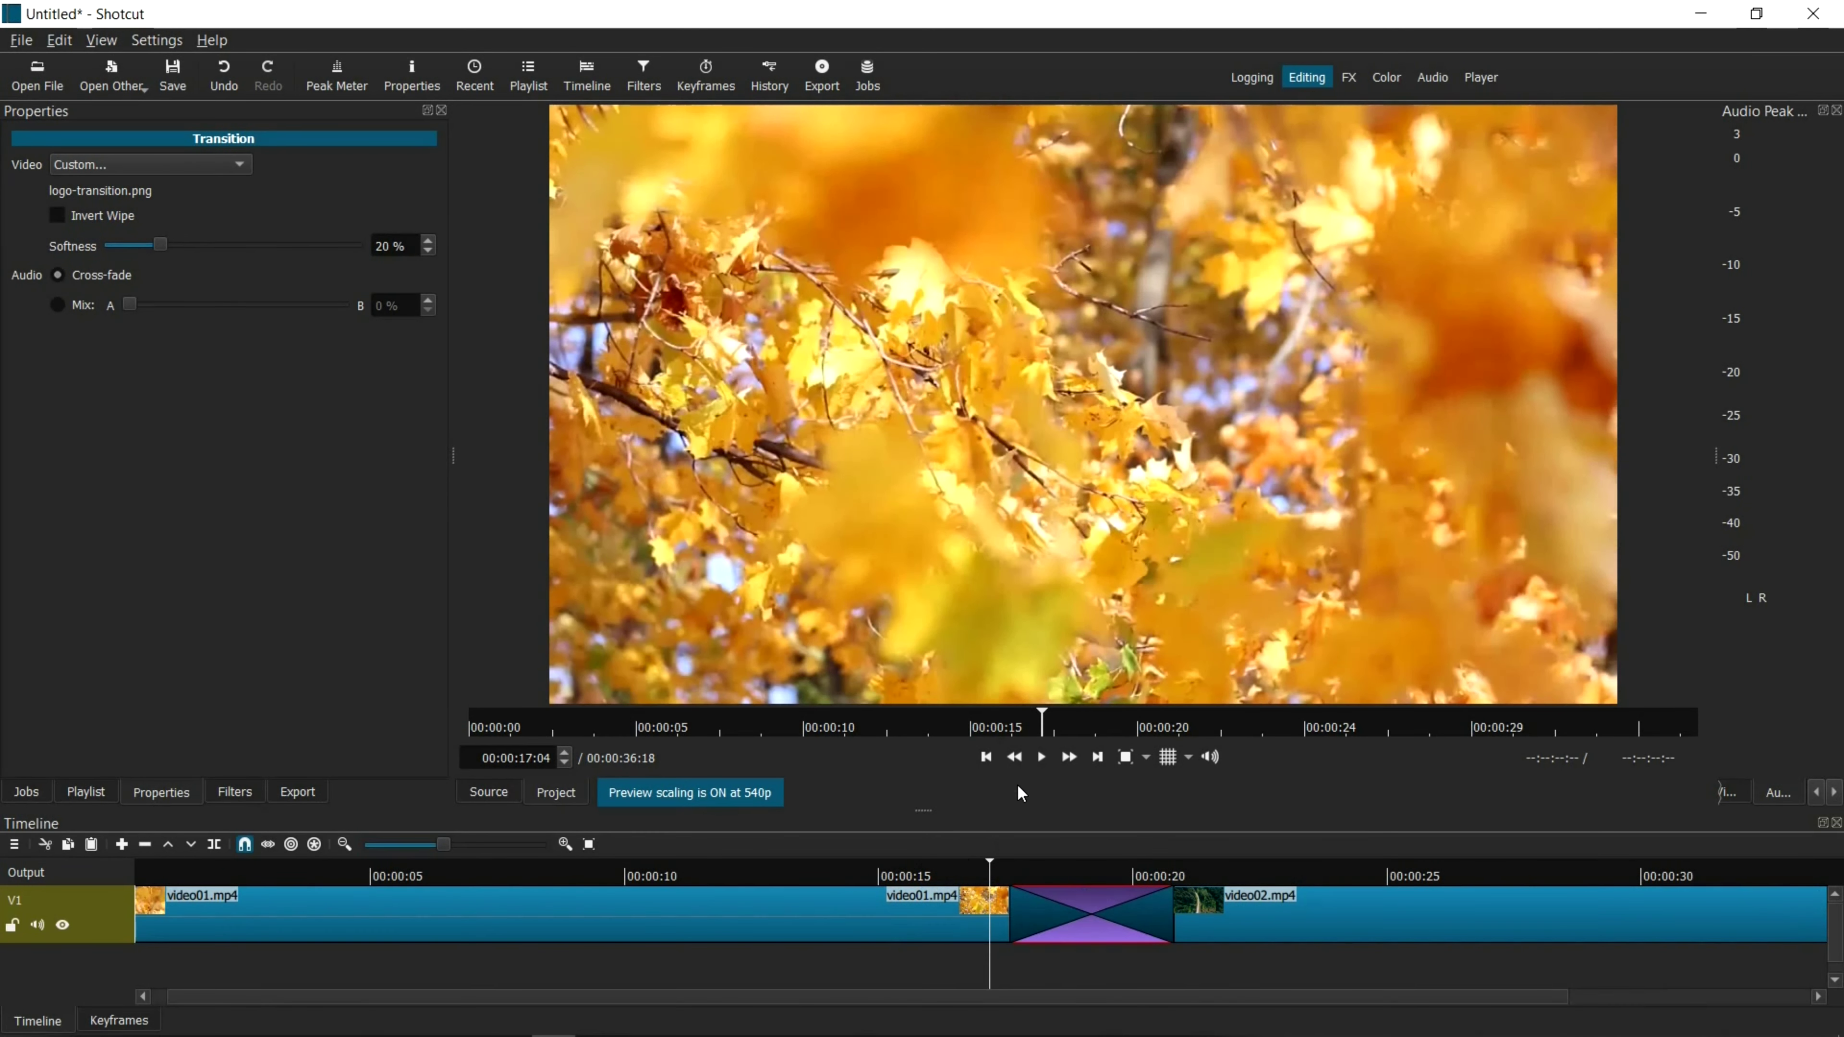
pyautogui.click(1041, 757)
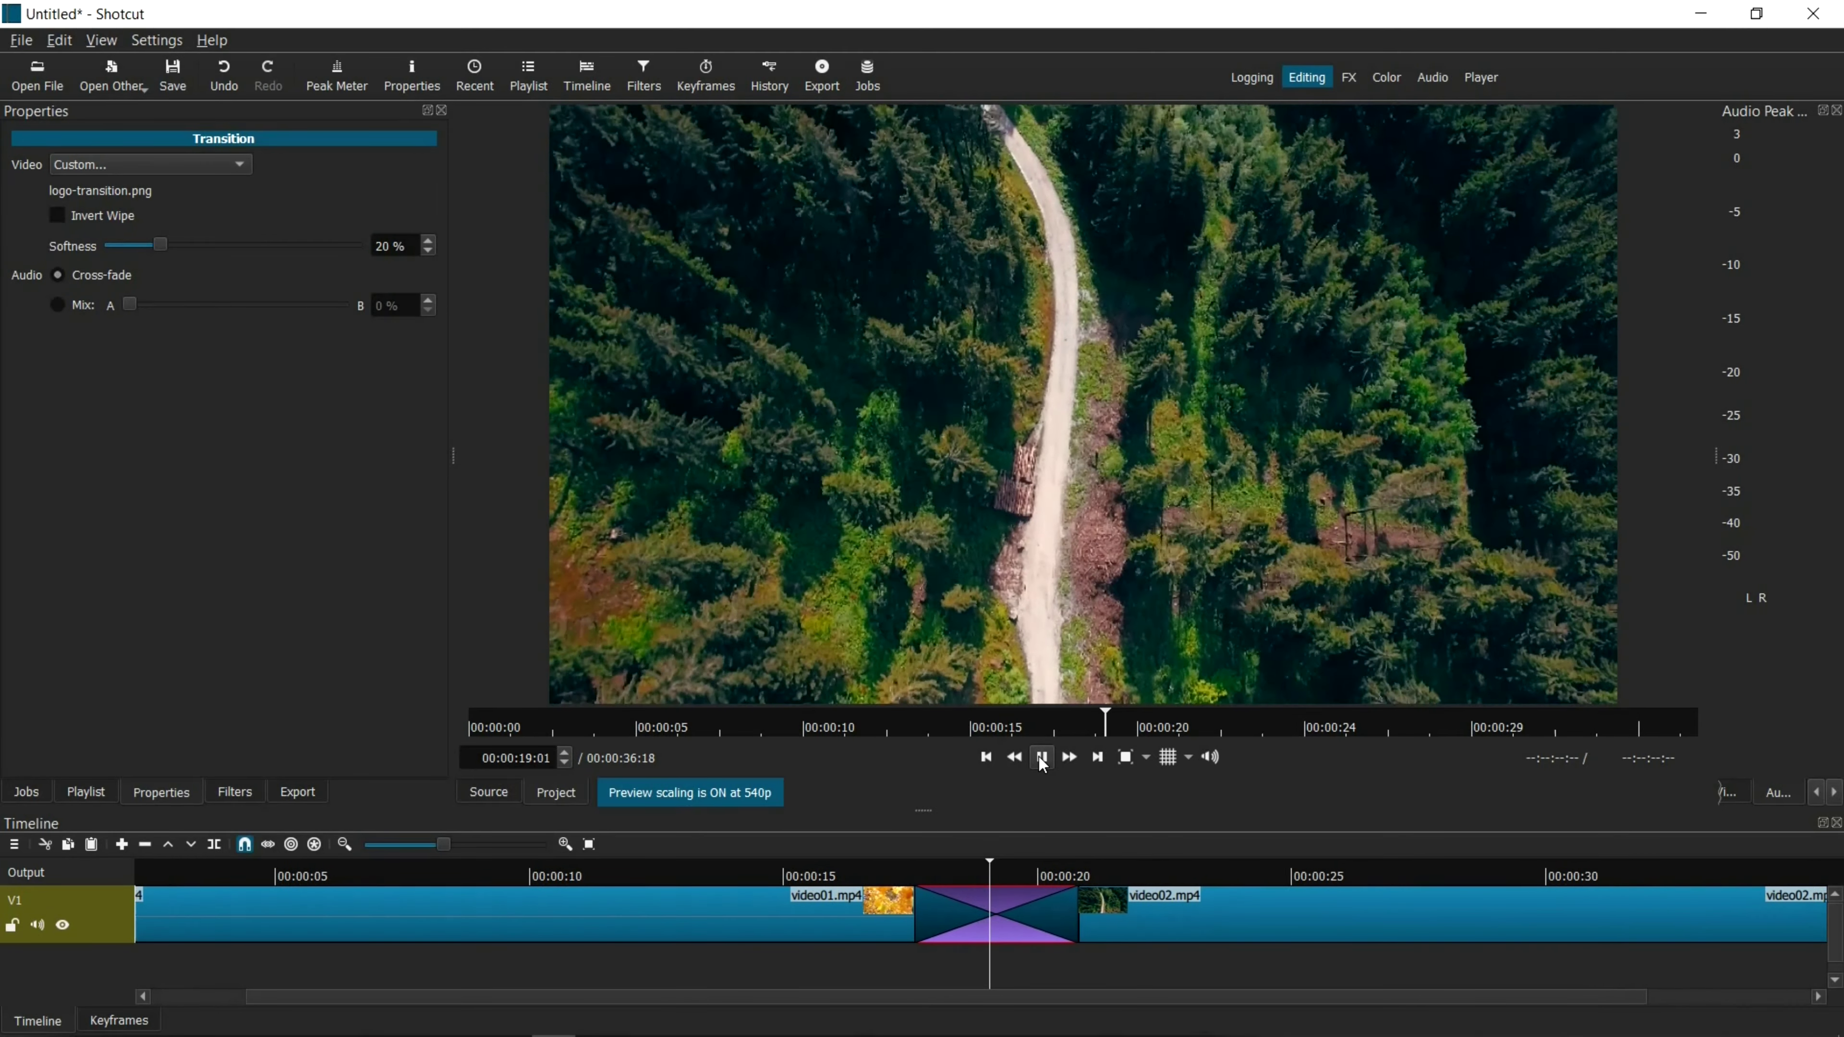
pyautogui.click(1042, 758)
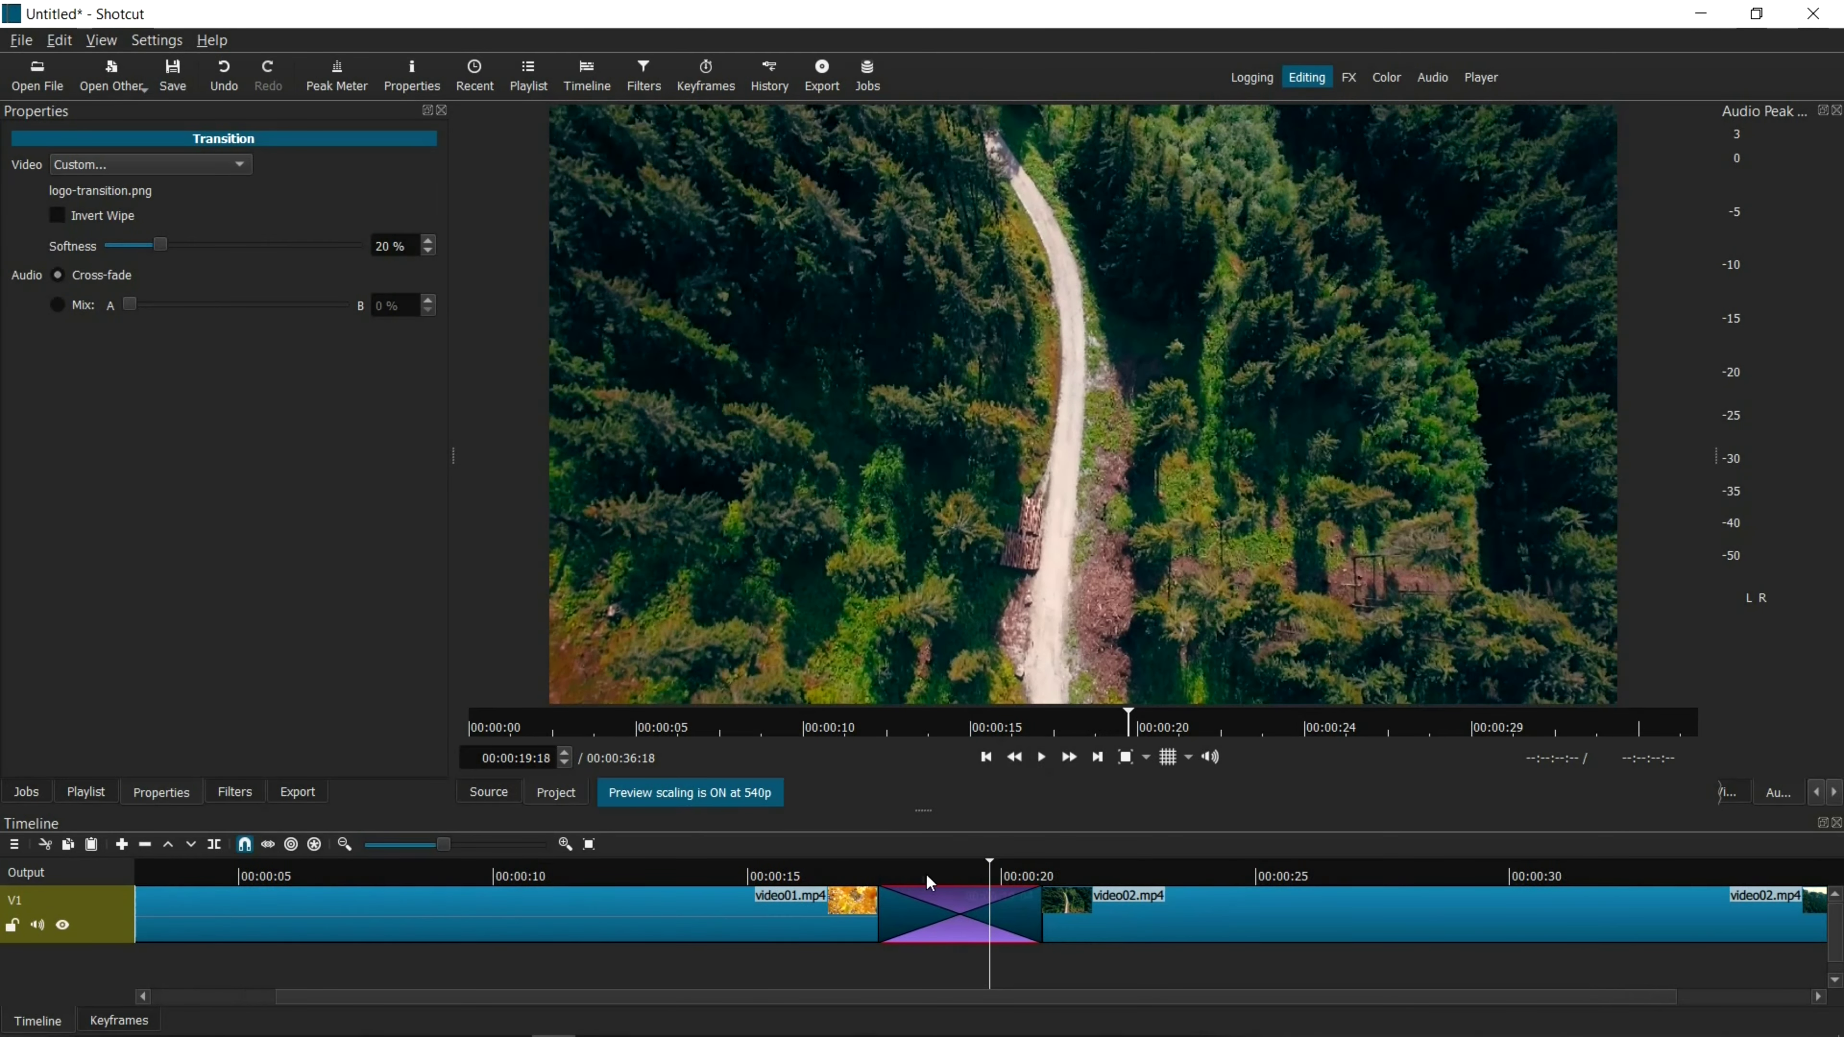
# - Return to the end of video01.mp4 and step slowly through the logo transition to examine how the shapes reveal the second clip
pyautogui.scroll(2, 964, 870)
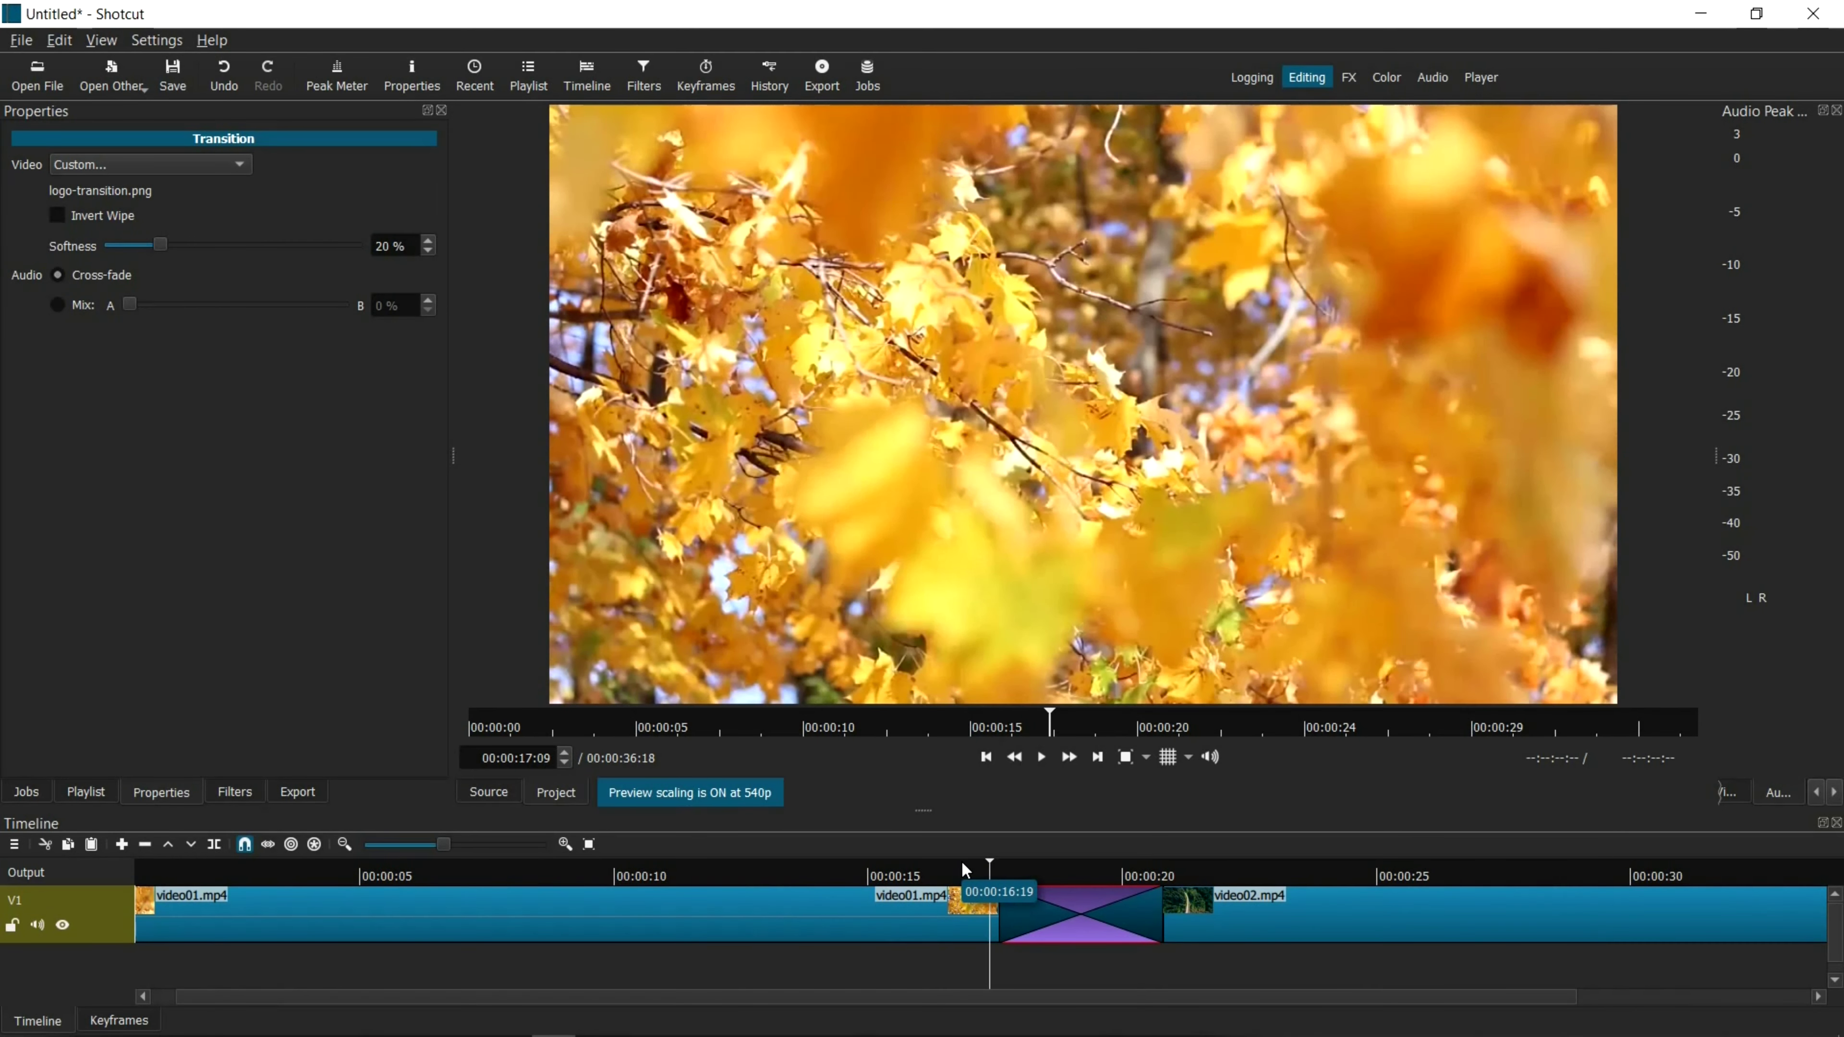
pyautogui.scroll(-4, 964, 868)
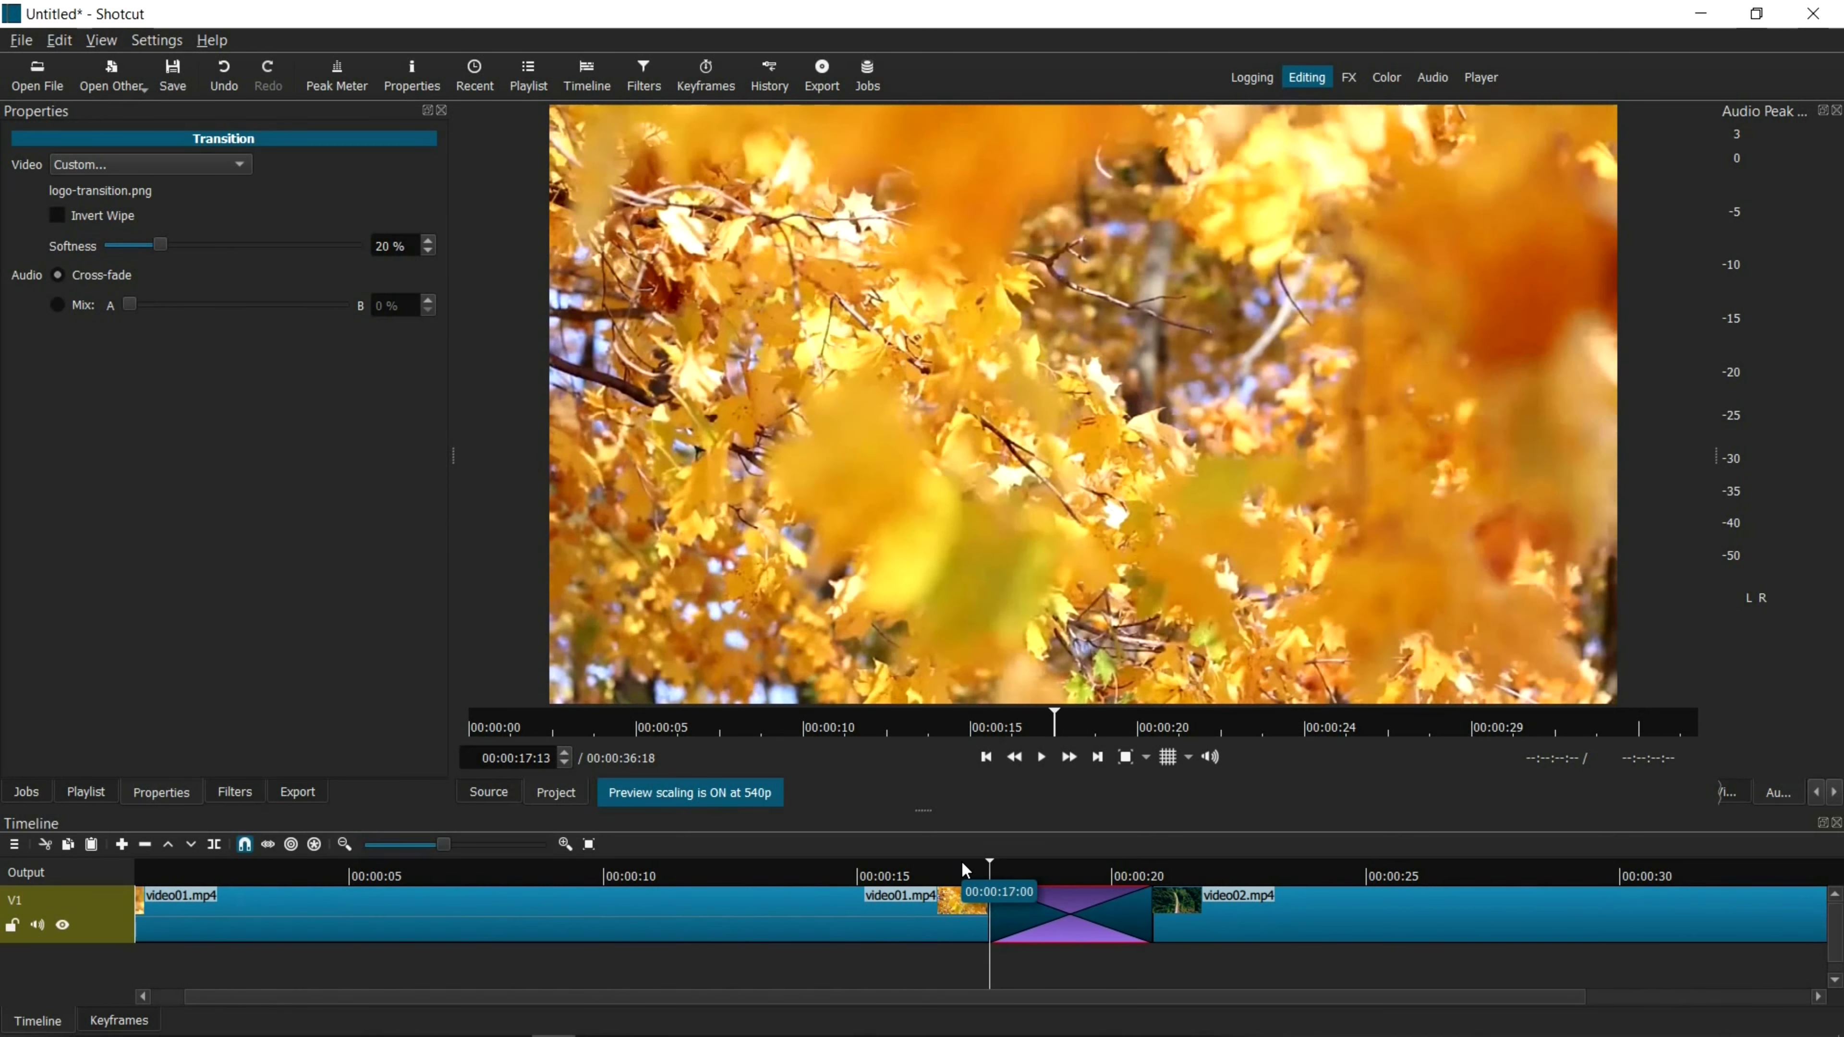
pyautogui.scroll(-5, 964, 870)
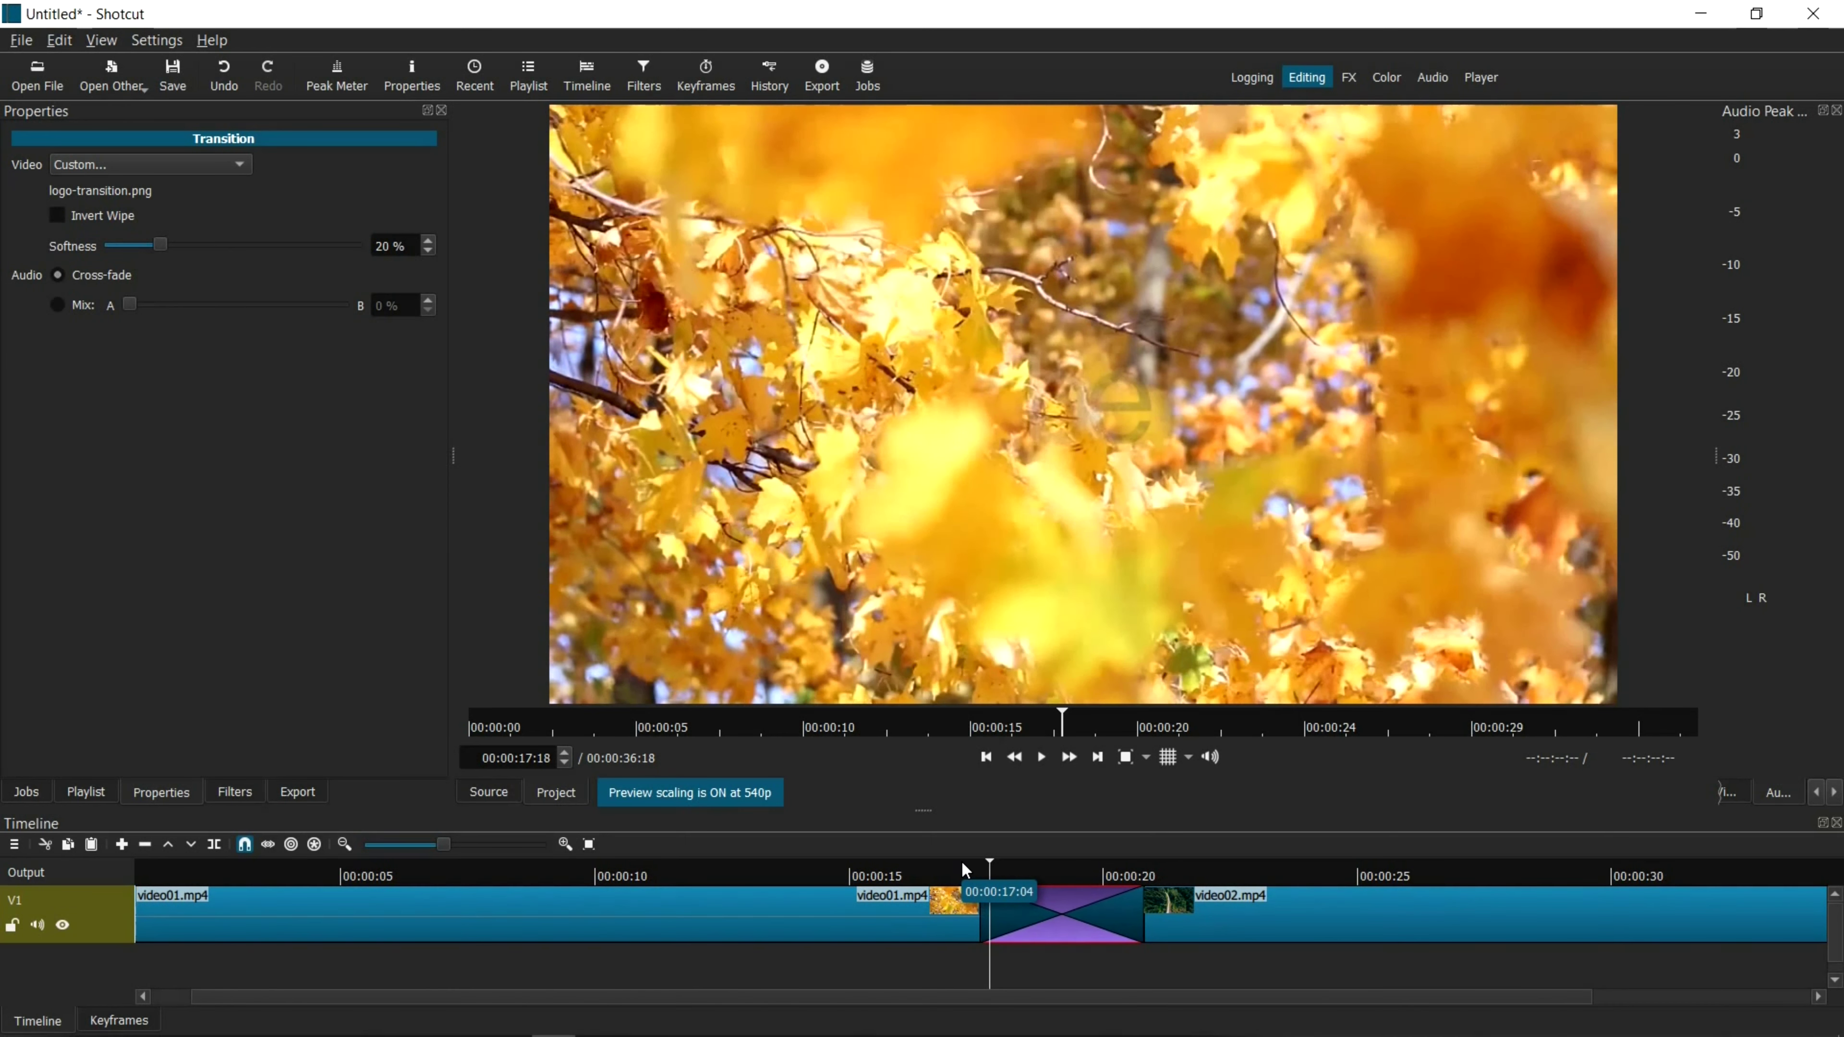
pyautogui.scroll(-4, 964, 869)
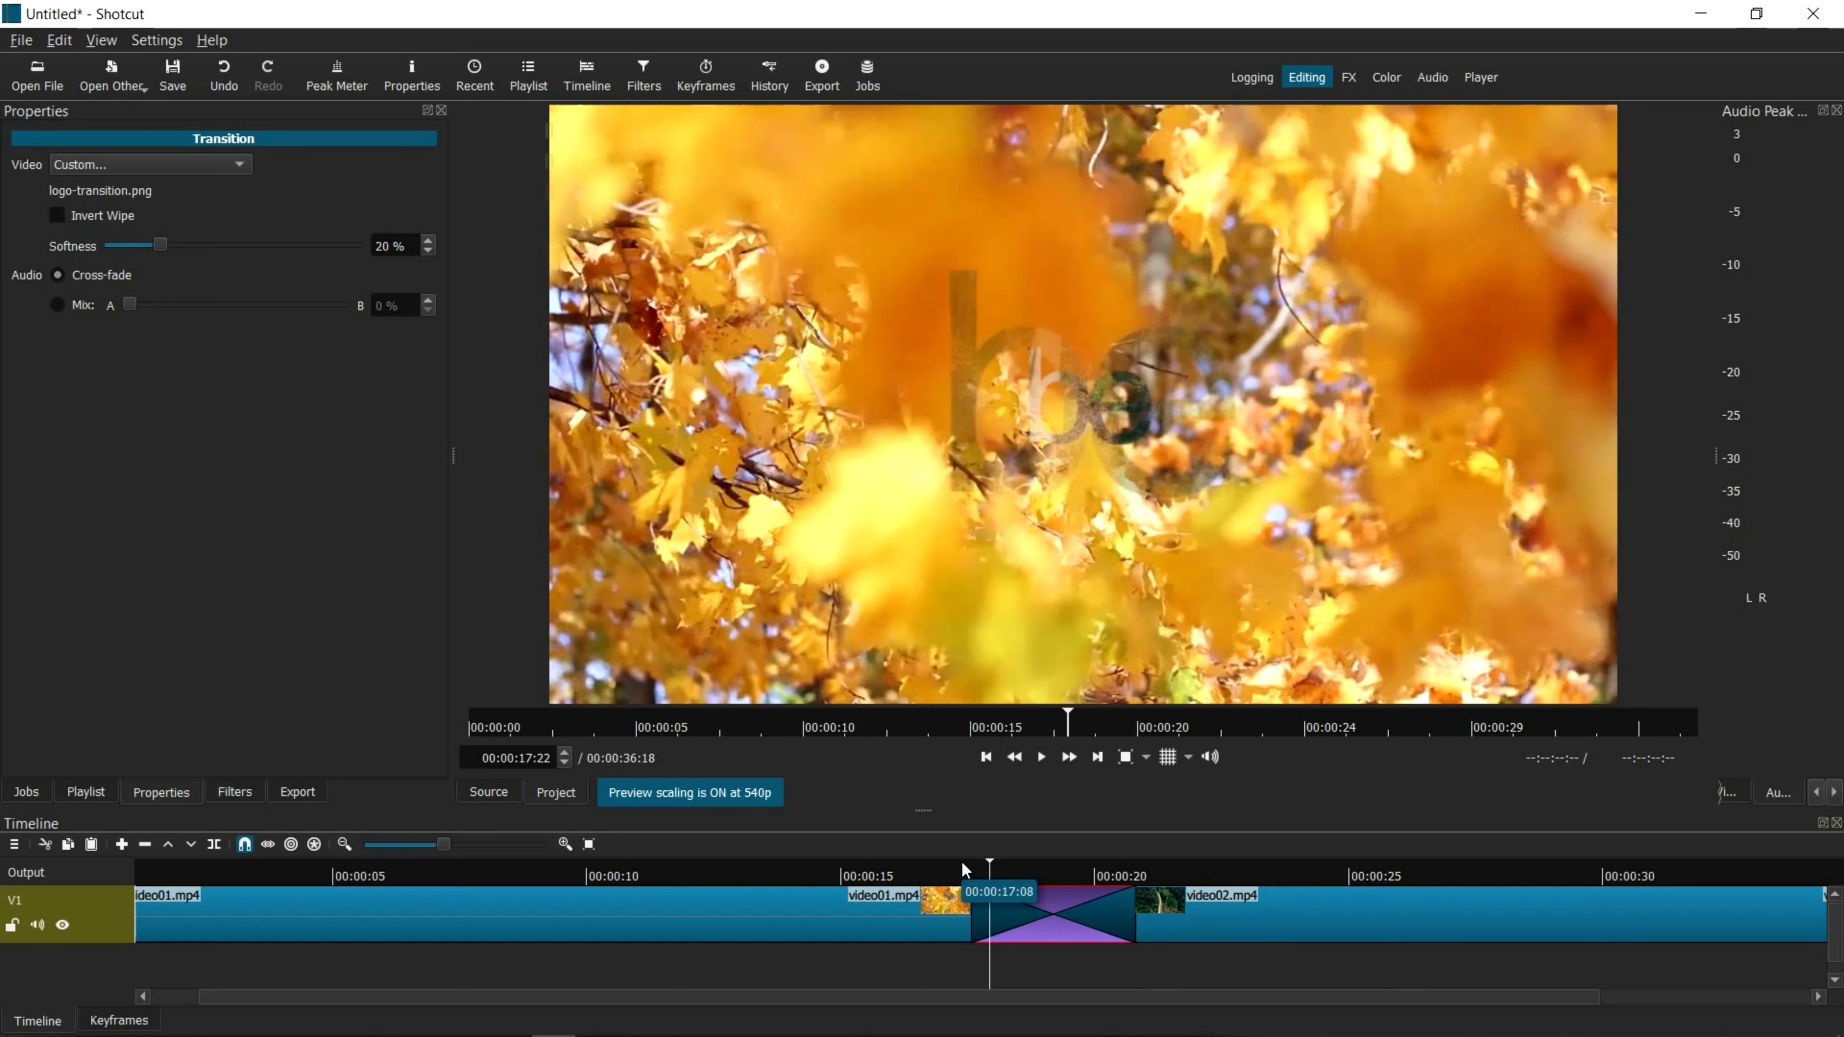
pyautogui.scroll(-5, 964, 869)
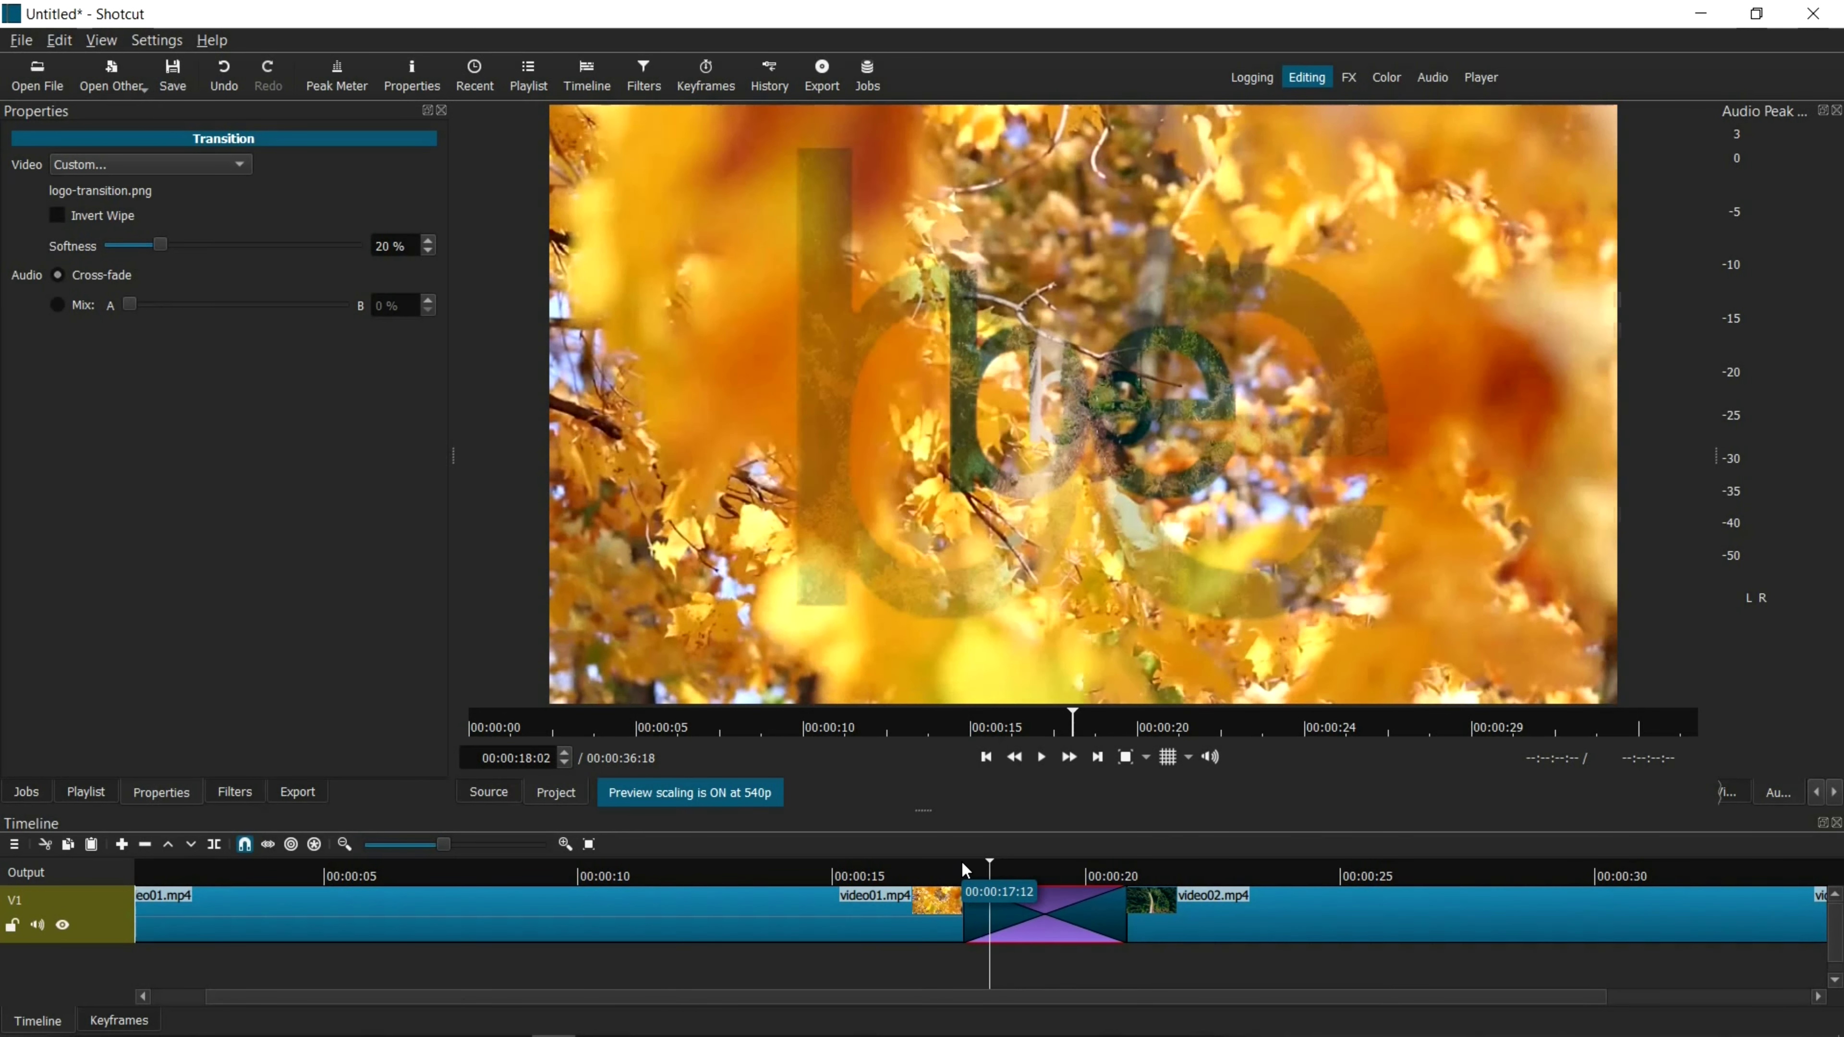
pyautogui.scroll(-5, 964, 870)
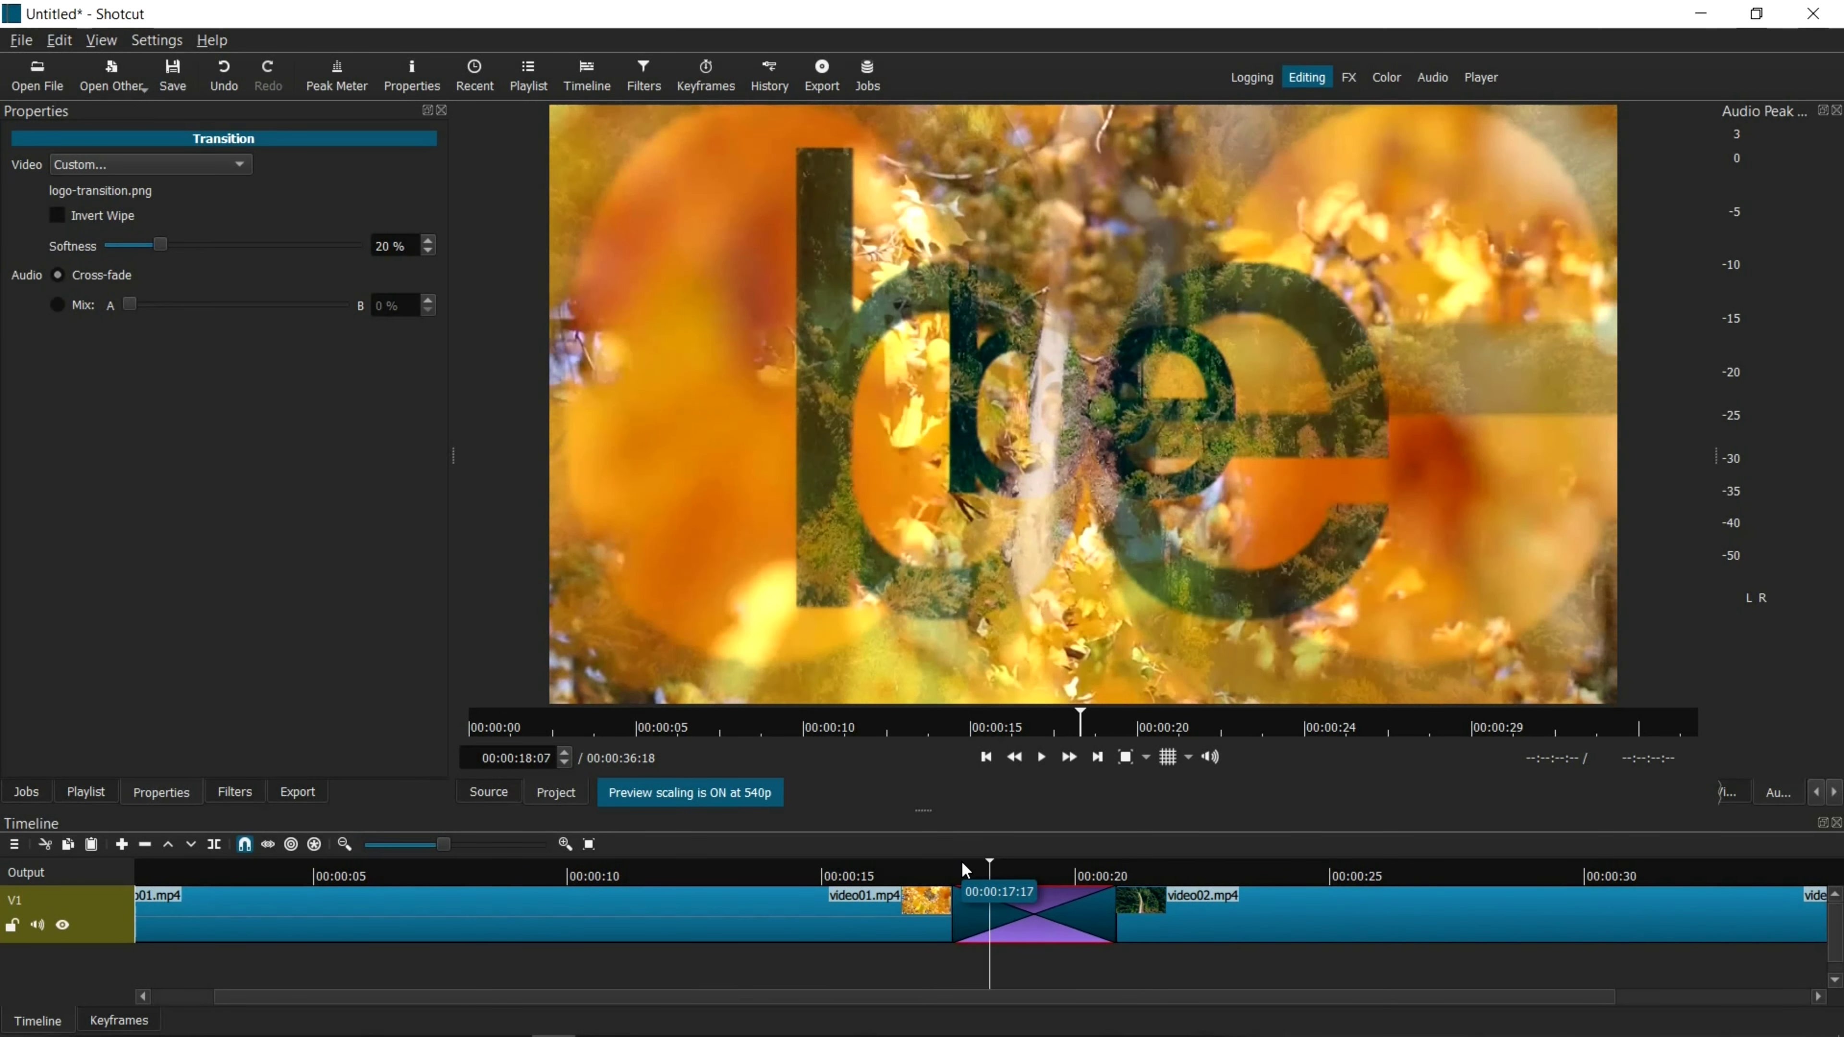
pyautogui.scroll(-11, 964, 869)
pyautogui.scroll(-11, 964, 869)
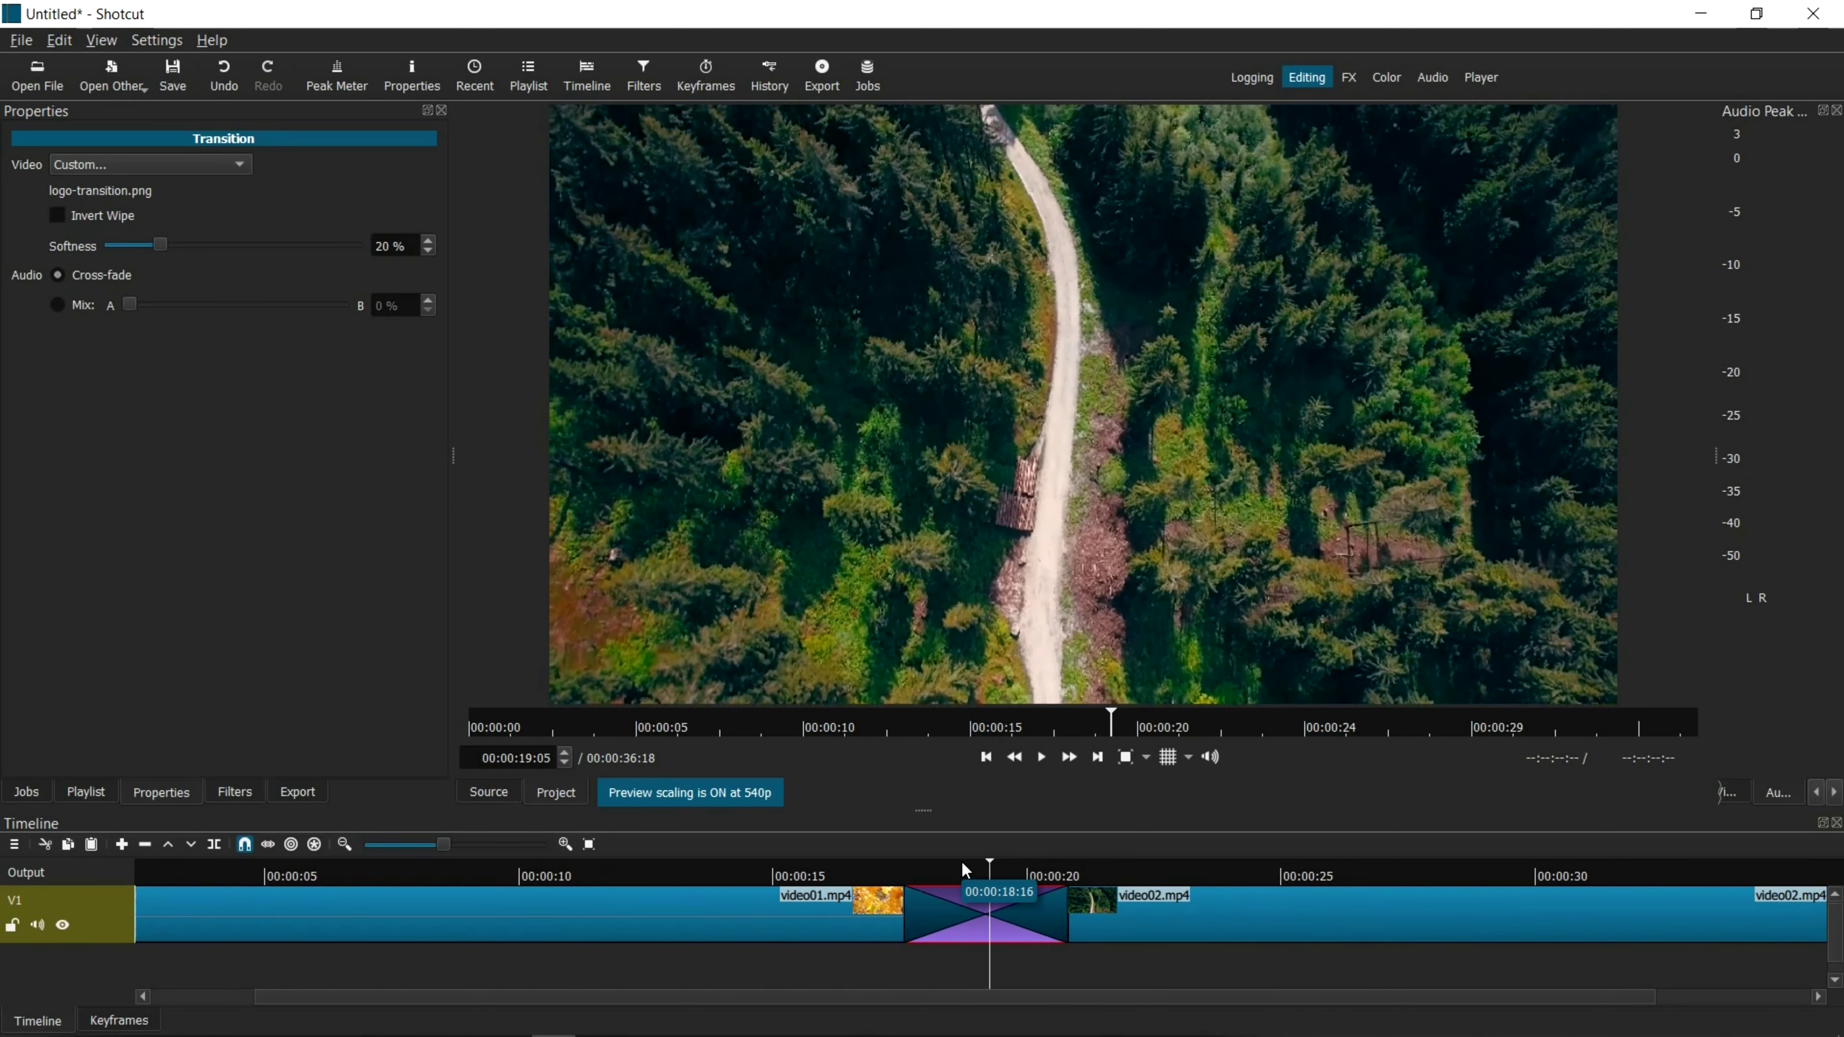
pyautogui.scroll(-4, 964, 869)
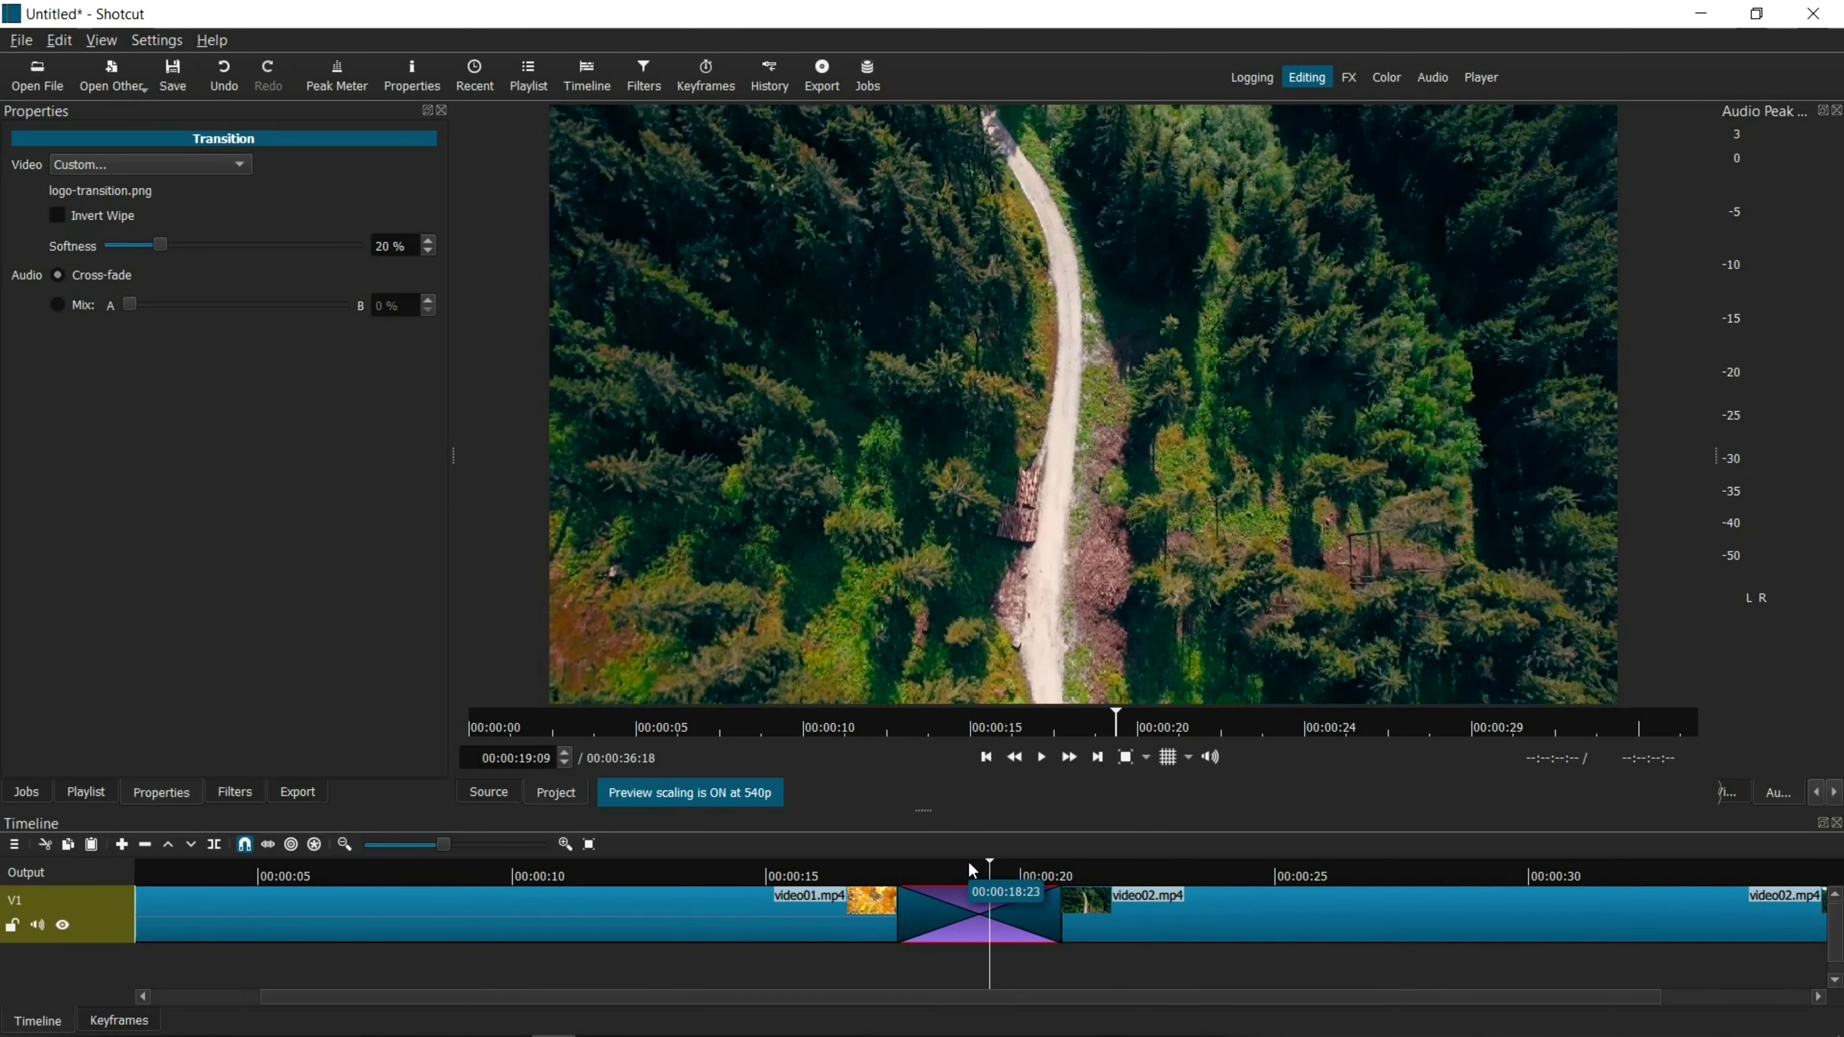
# - Replay the logo transition at normal speed from the end of video01.mp4
pyautogui.click(868, 871)
pyautogui.click(1041, 760)
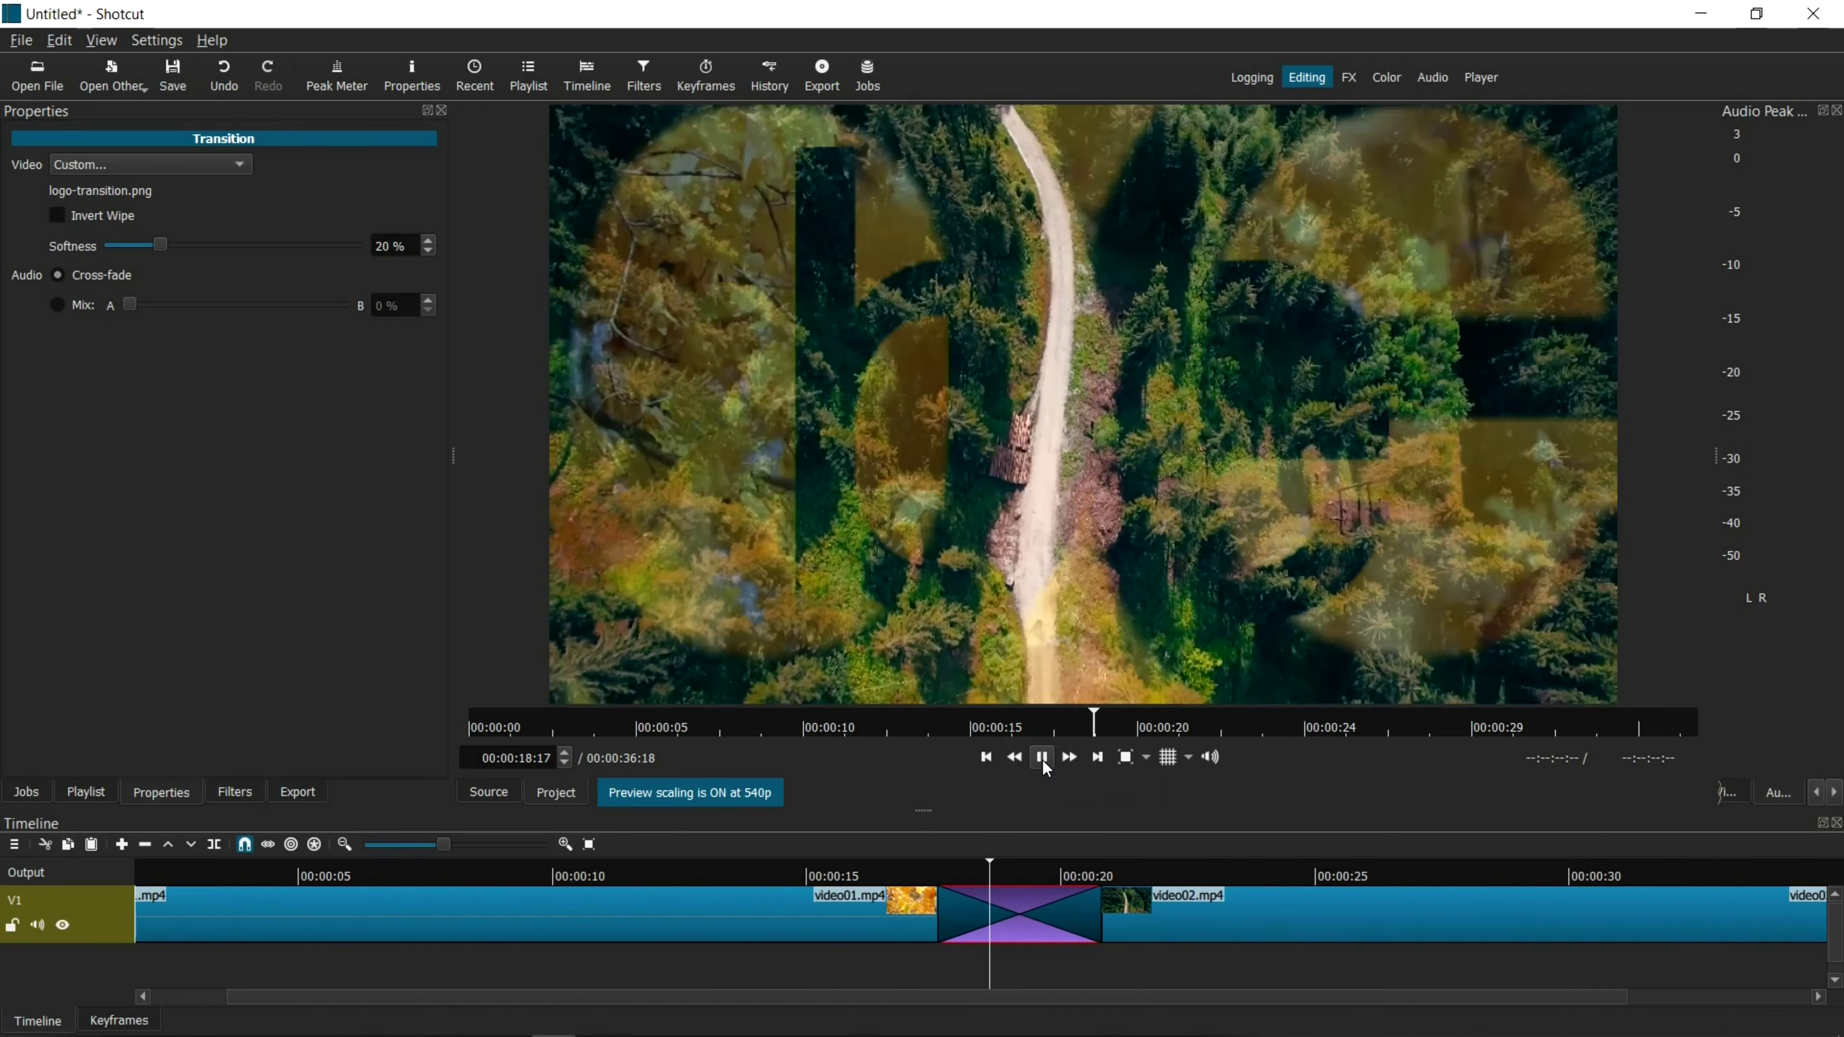
pyautogui.click(1042, 760)
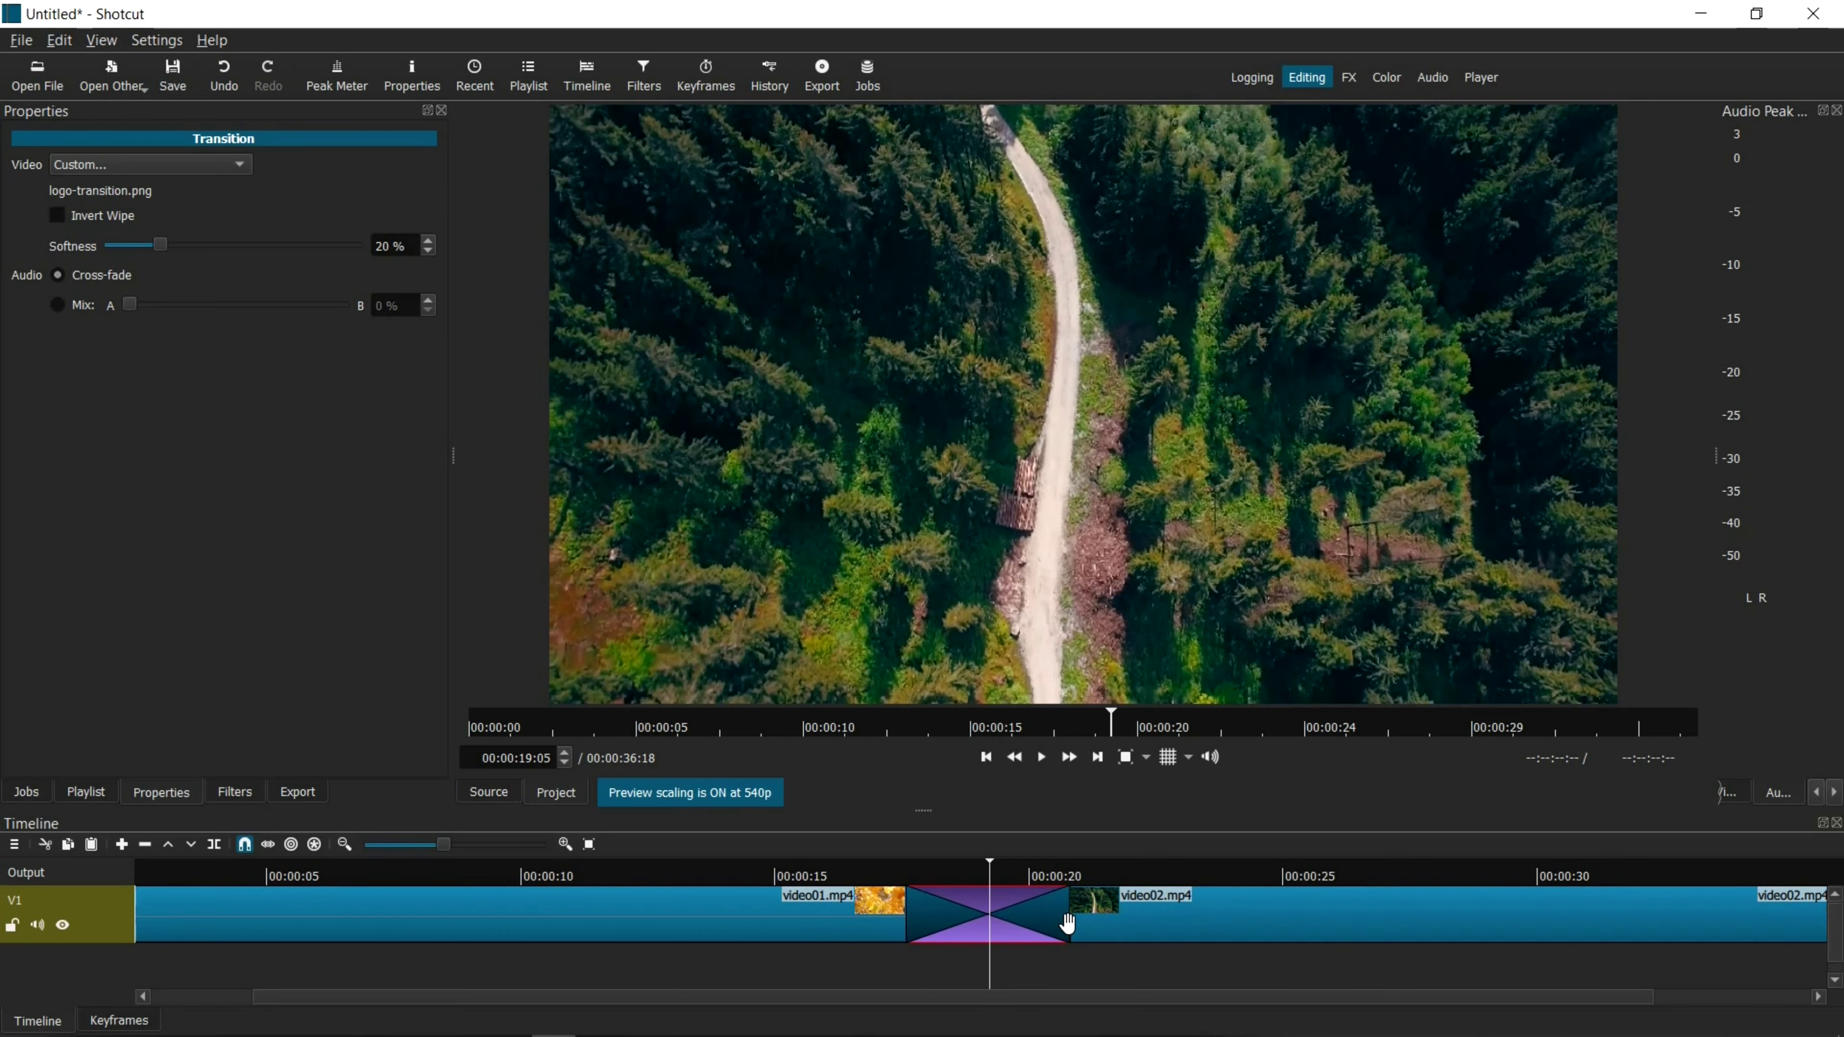
# - Shorten the transition by trimming its end back to the playhead at 00:00:19:05, and play through the shorter transition
pyautogui.moveTo(1068, 921); pyautogui.dragTo(950, 917)
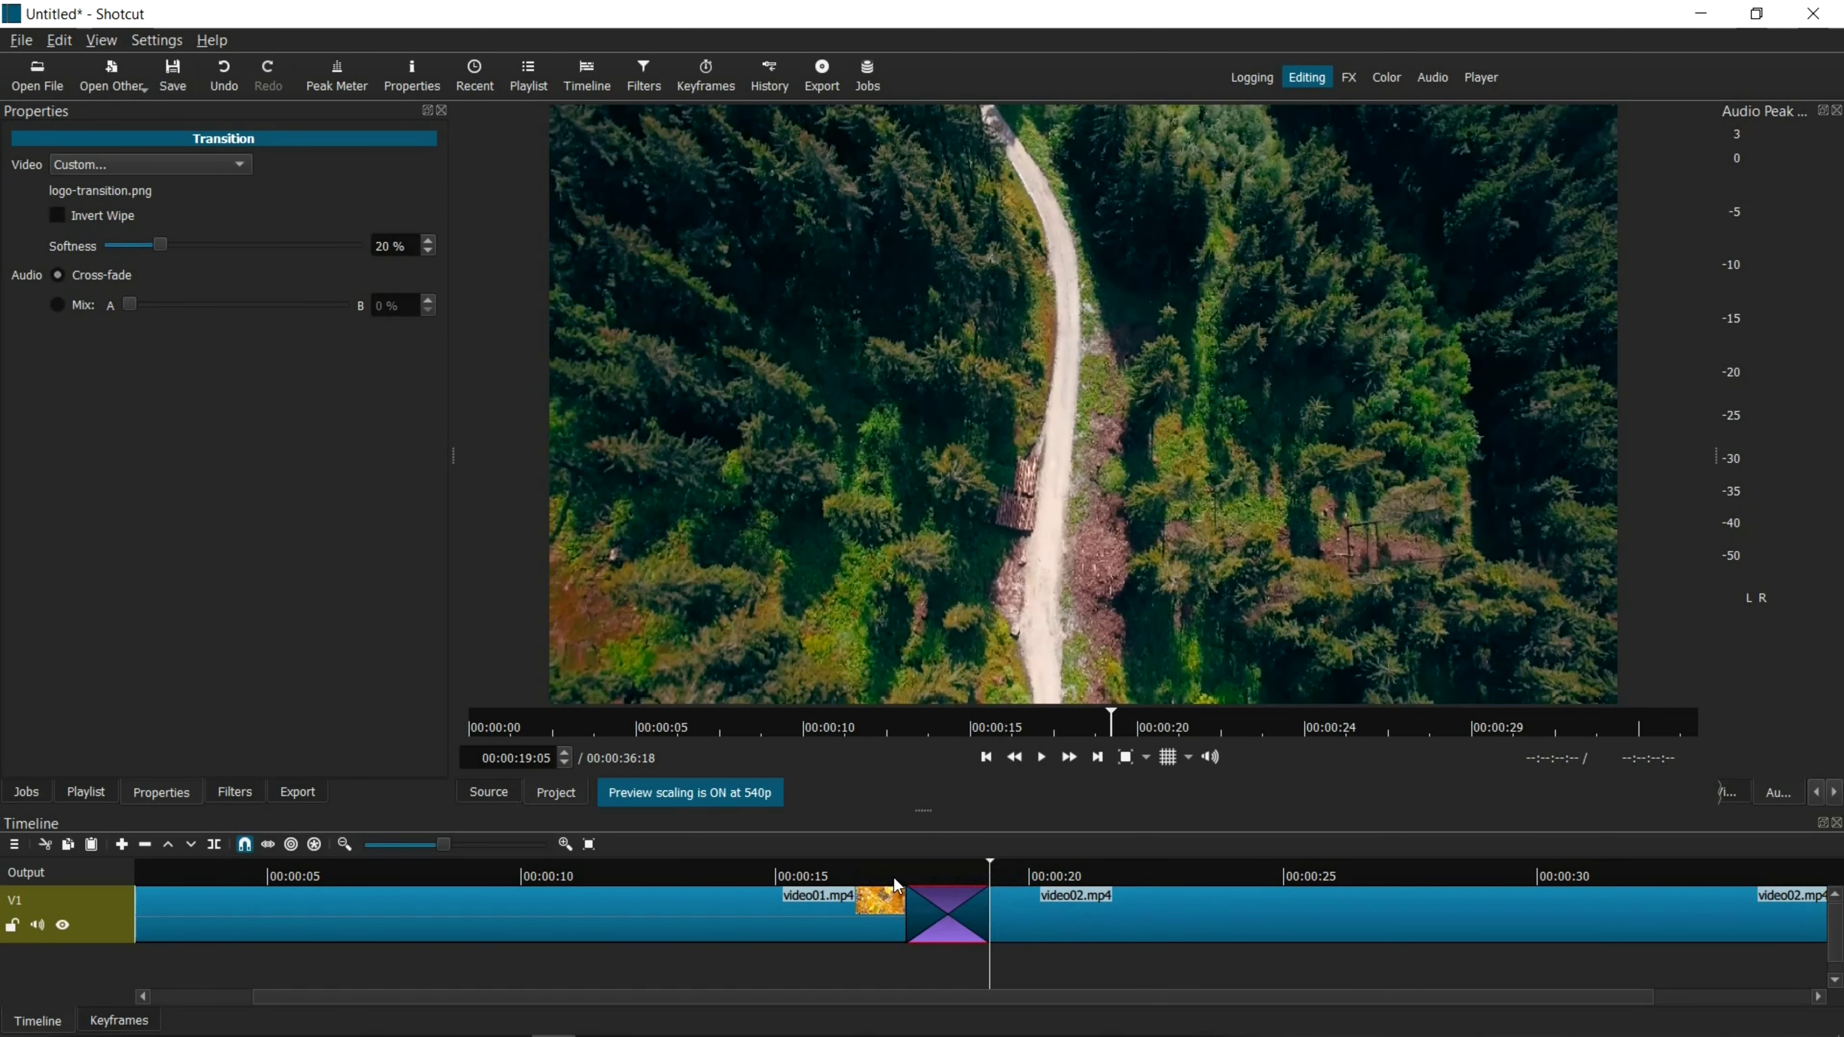
pyautogui.click(895, 880)
pyautogui.click(1043, 763)
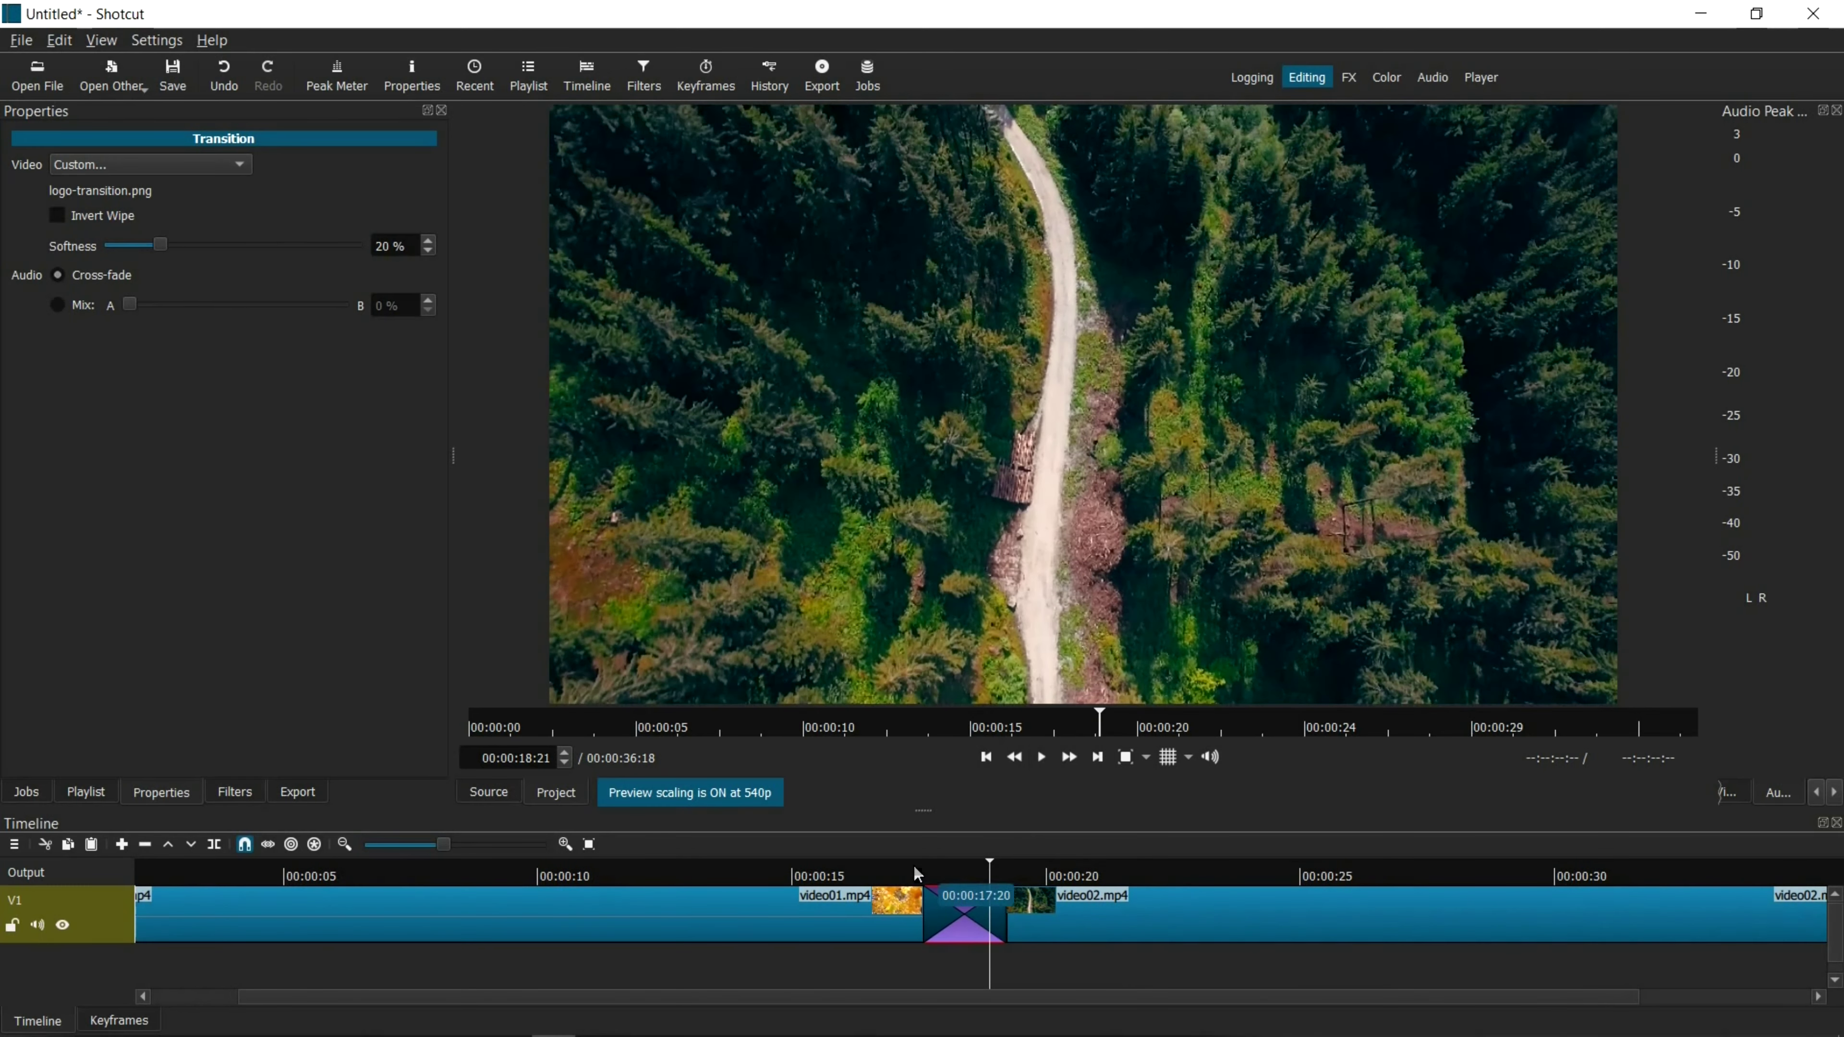
pyautogui.click(927, 867)
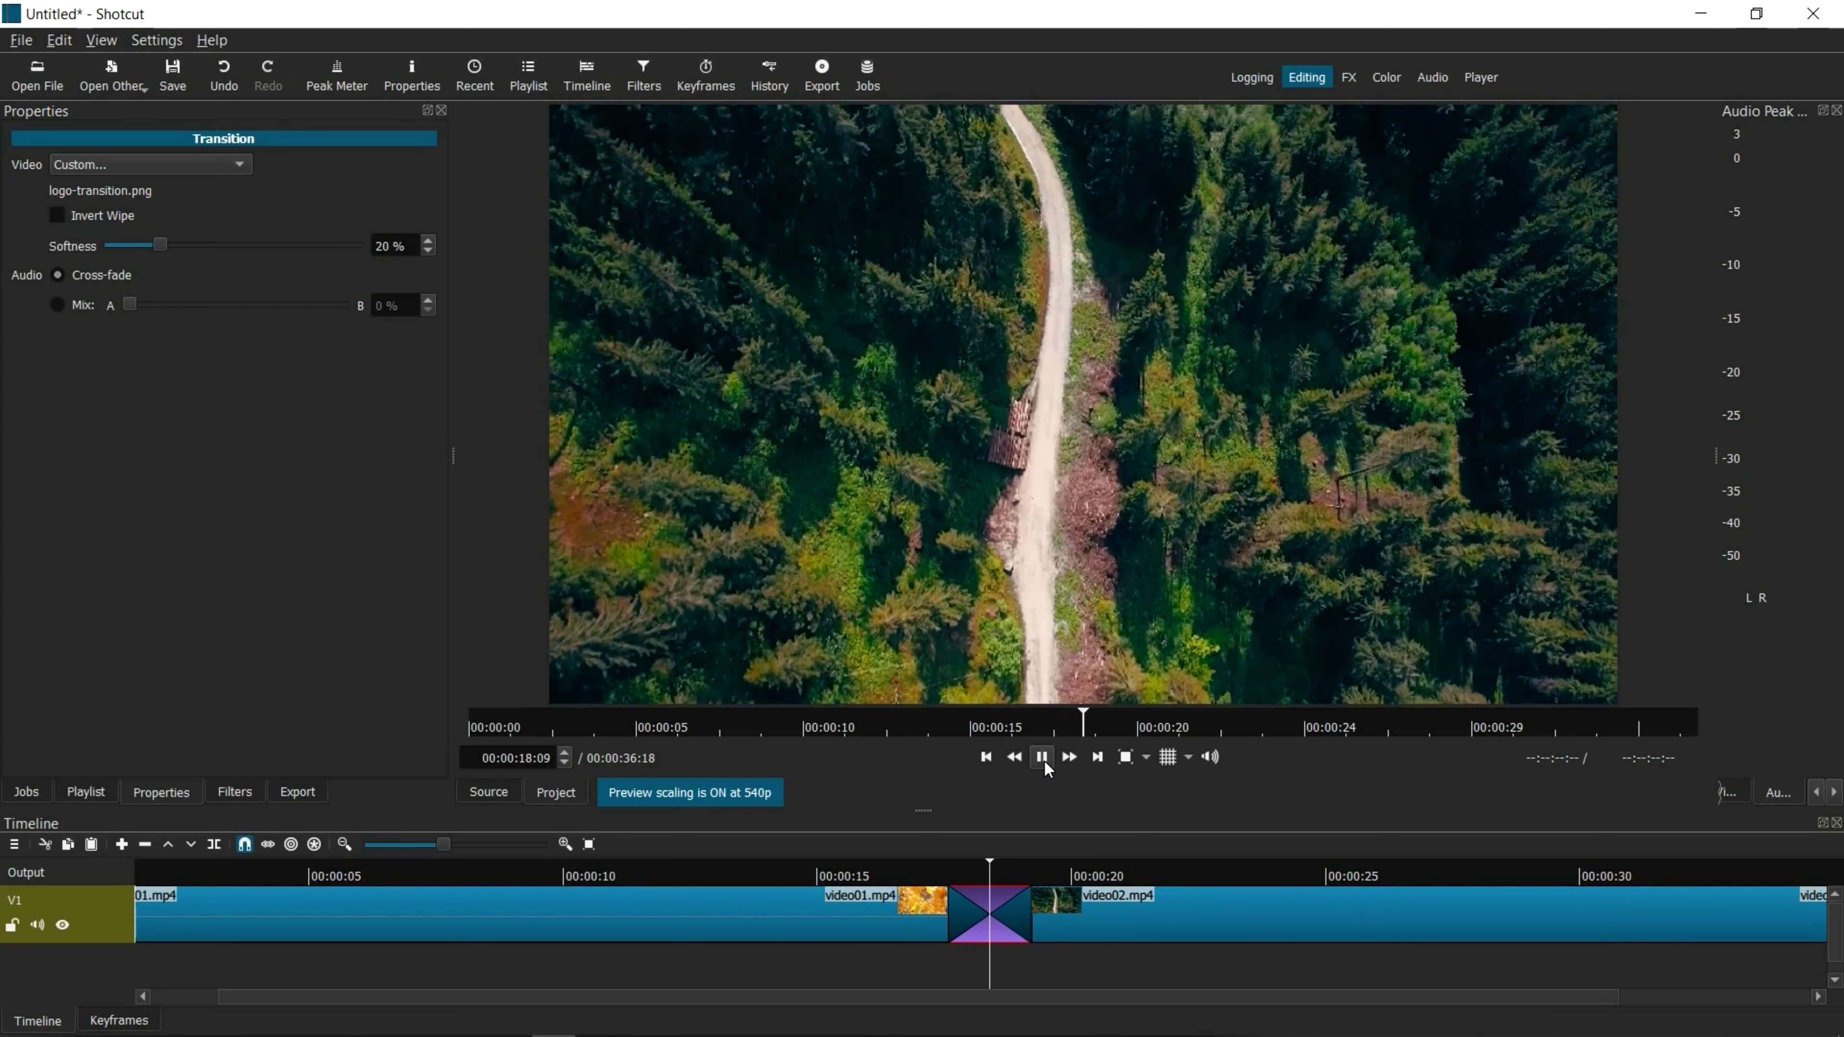
pyautogui.click(1042, 759)
pyautogui.click(929, 887)
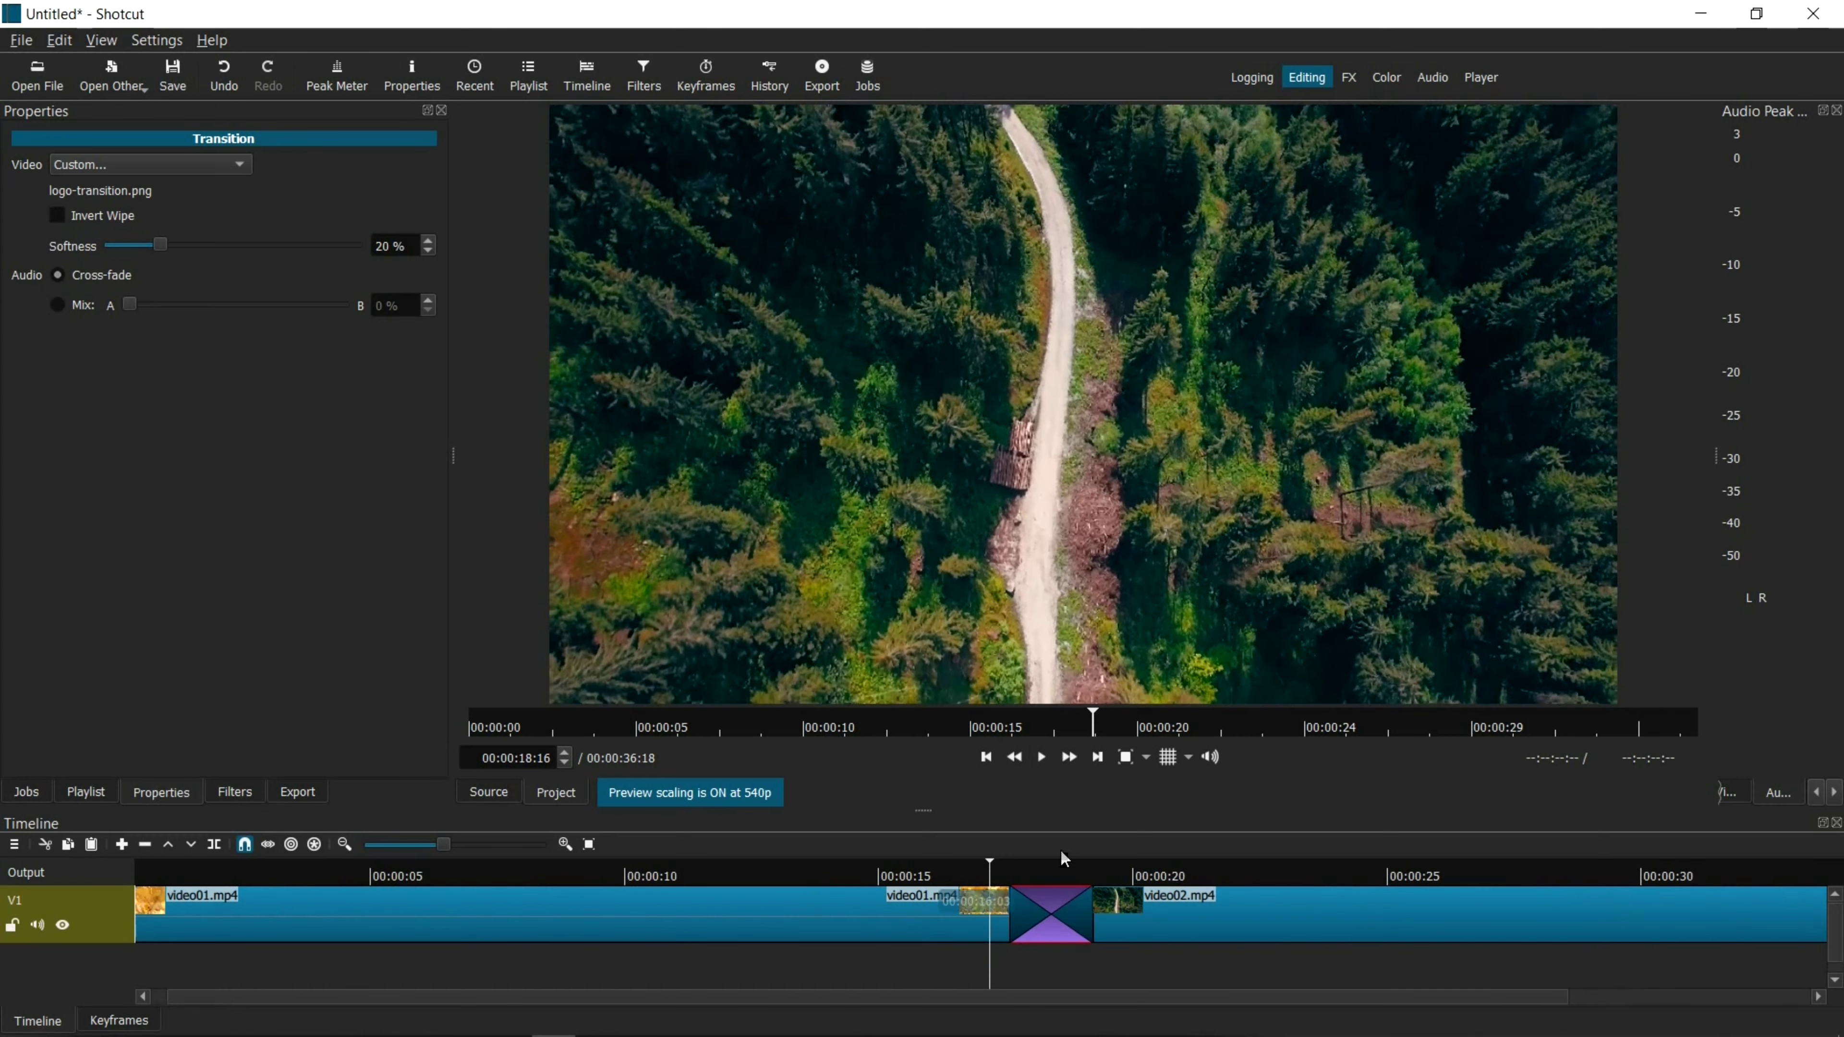
pyautogui.press('space')
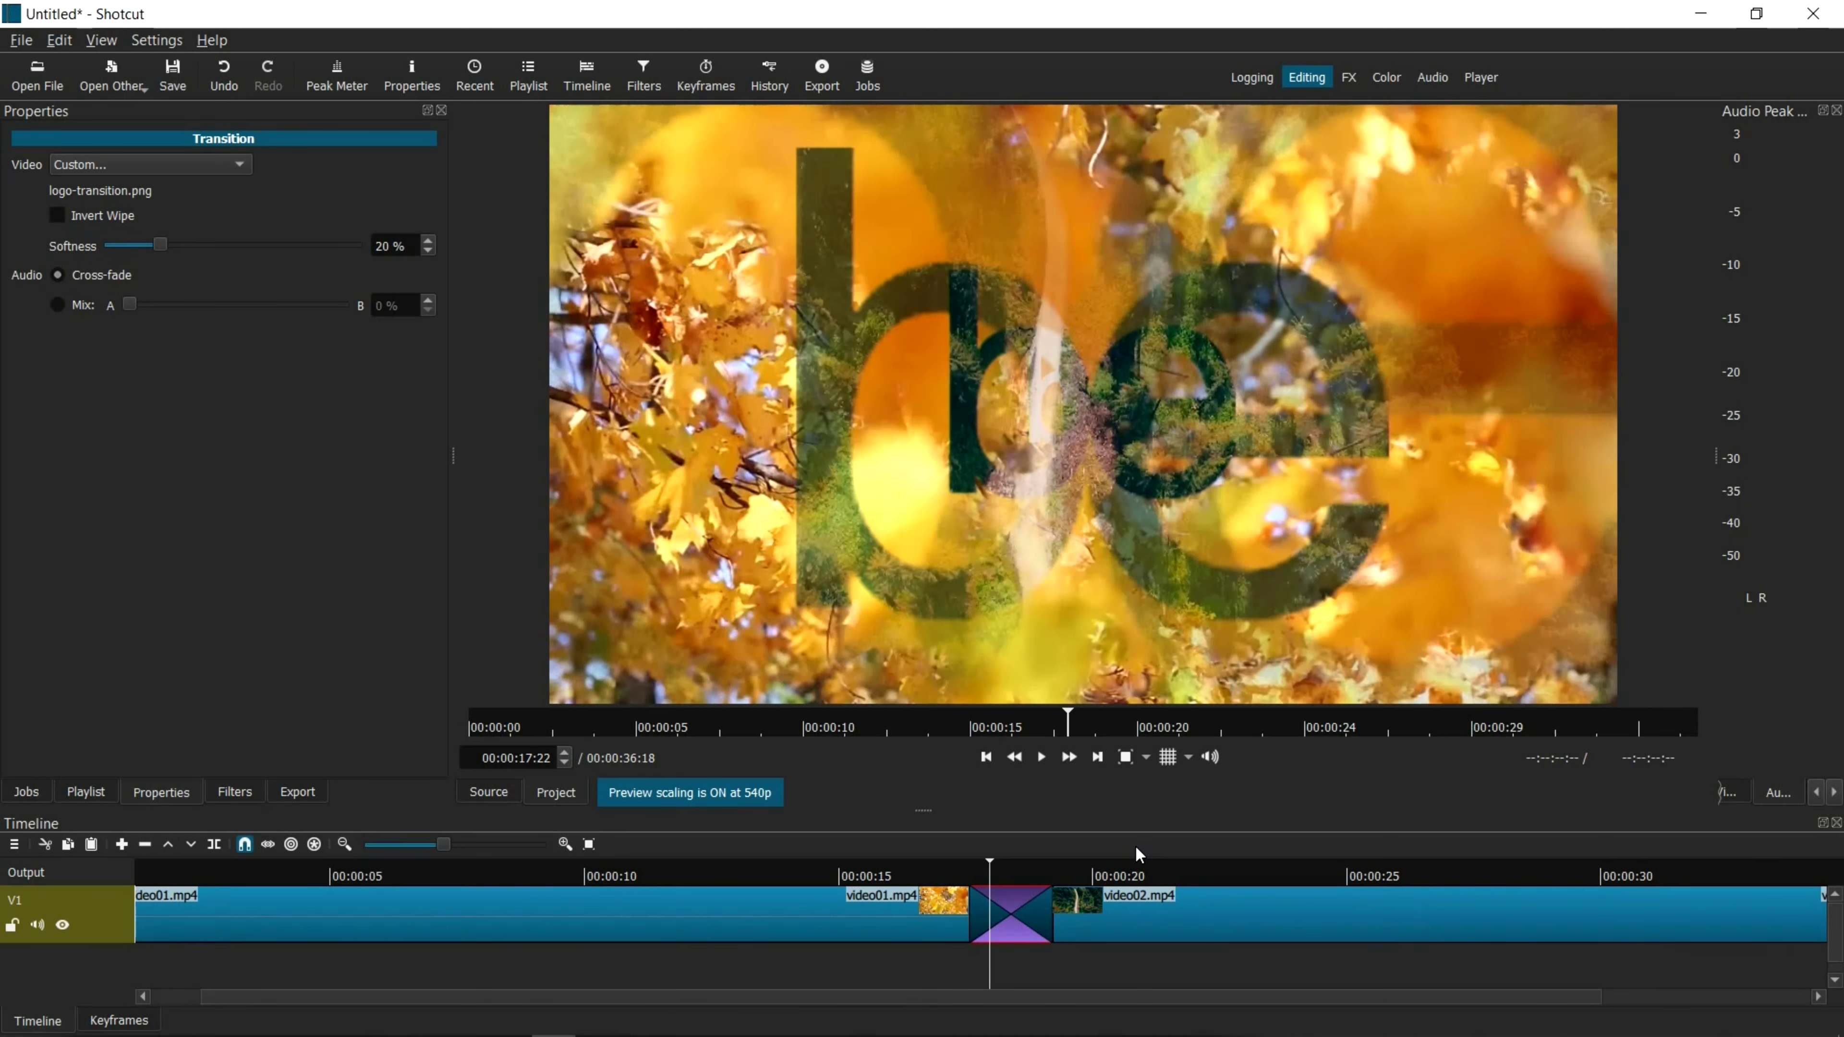
# - Step frame by frame through the shortened logo transition to 00:00:18:02
pyautogui.press('Left')
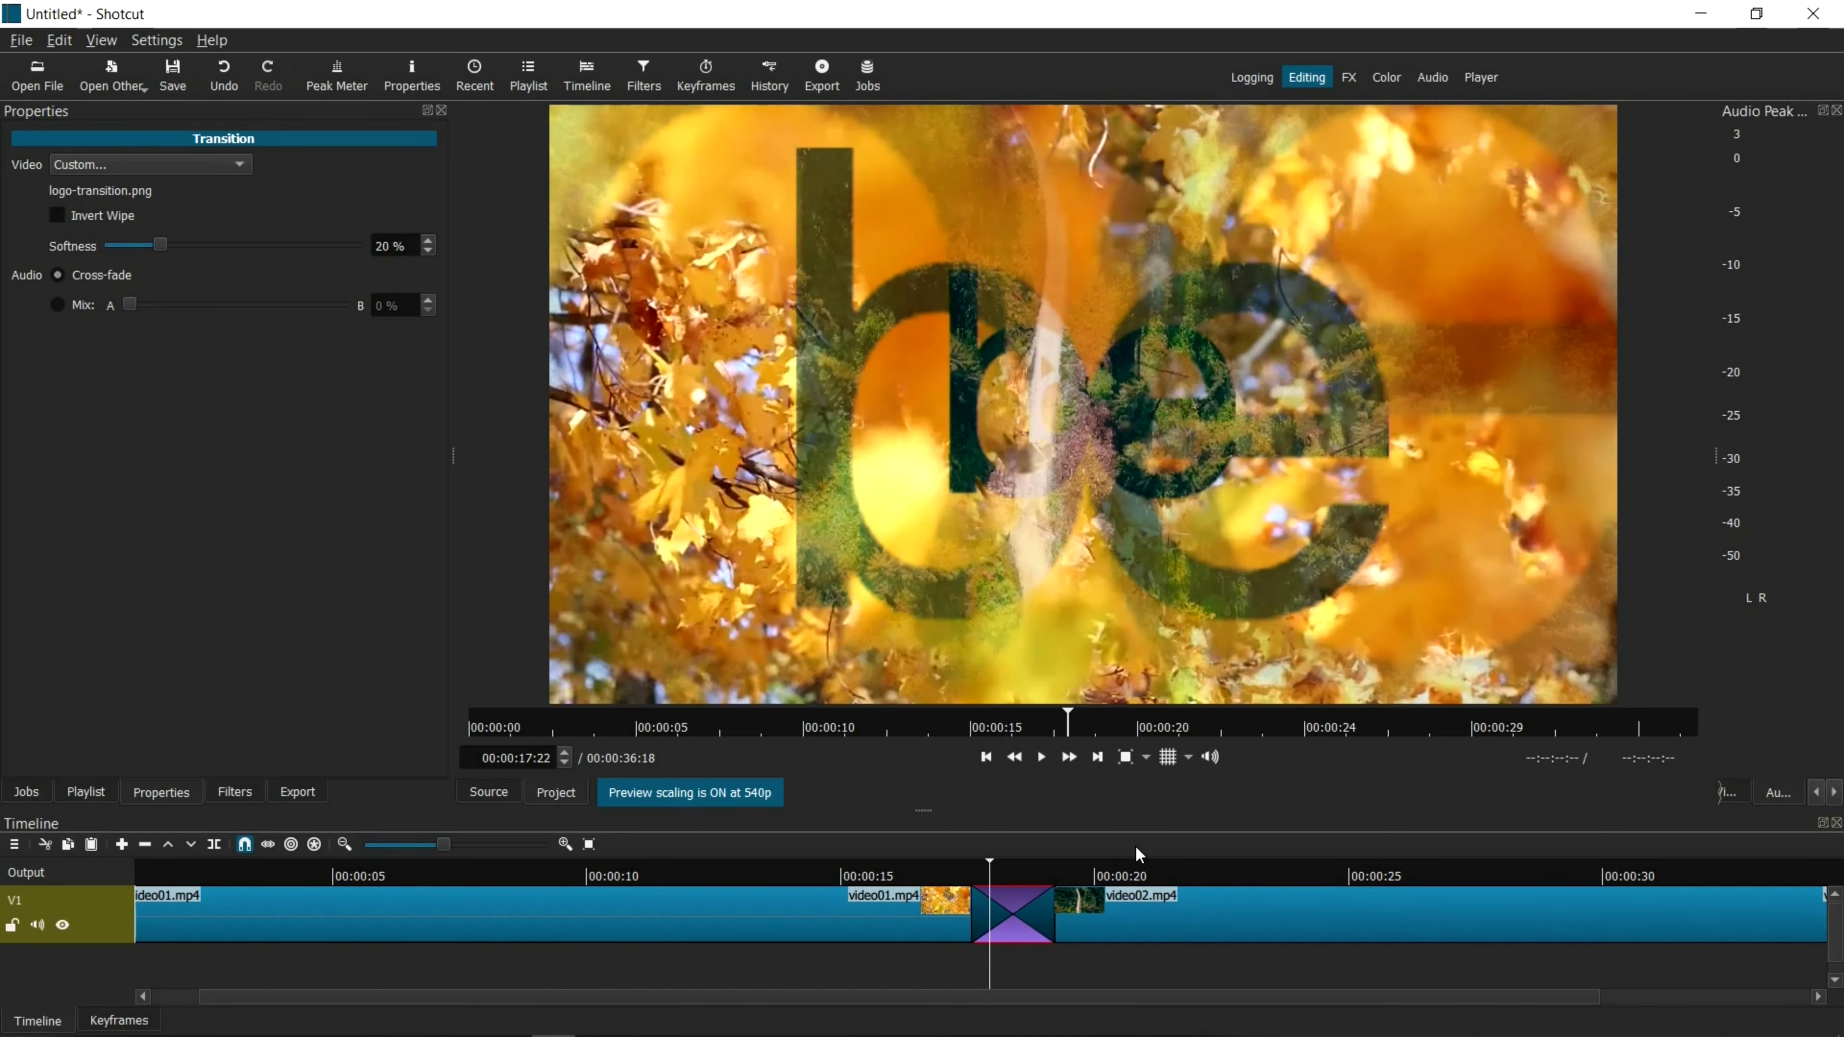
pyautogui.press('Right')
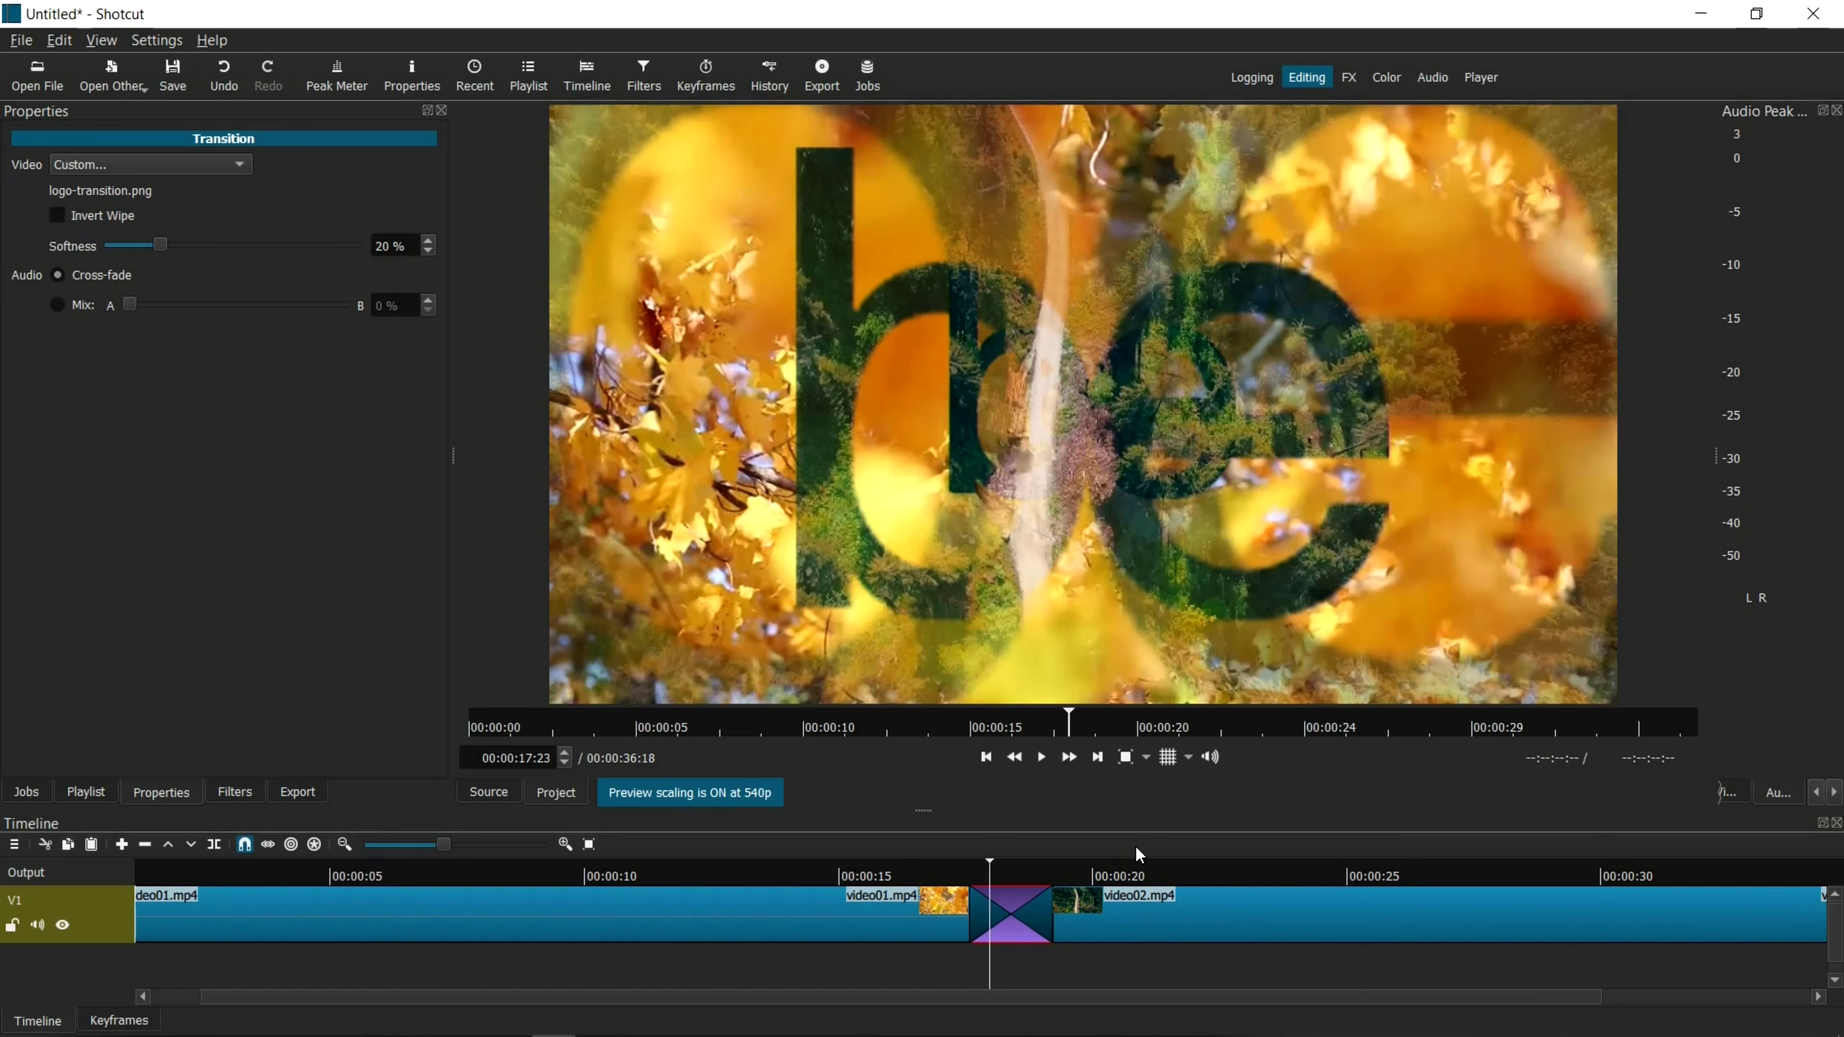
pyautogui.press('Right')
pyautogui.press('Right')
pyautogui.press('Right')
pyautogui.press('Right')
pyautogui.press('Right')
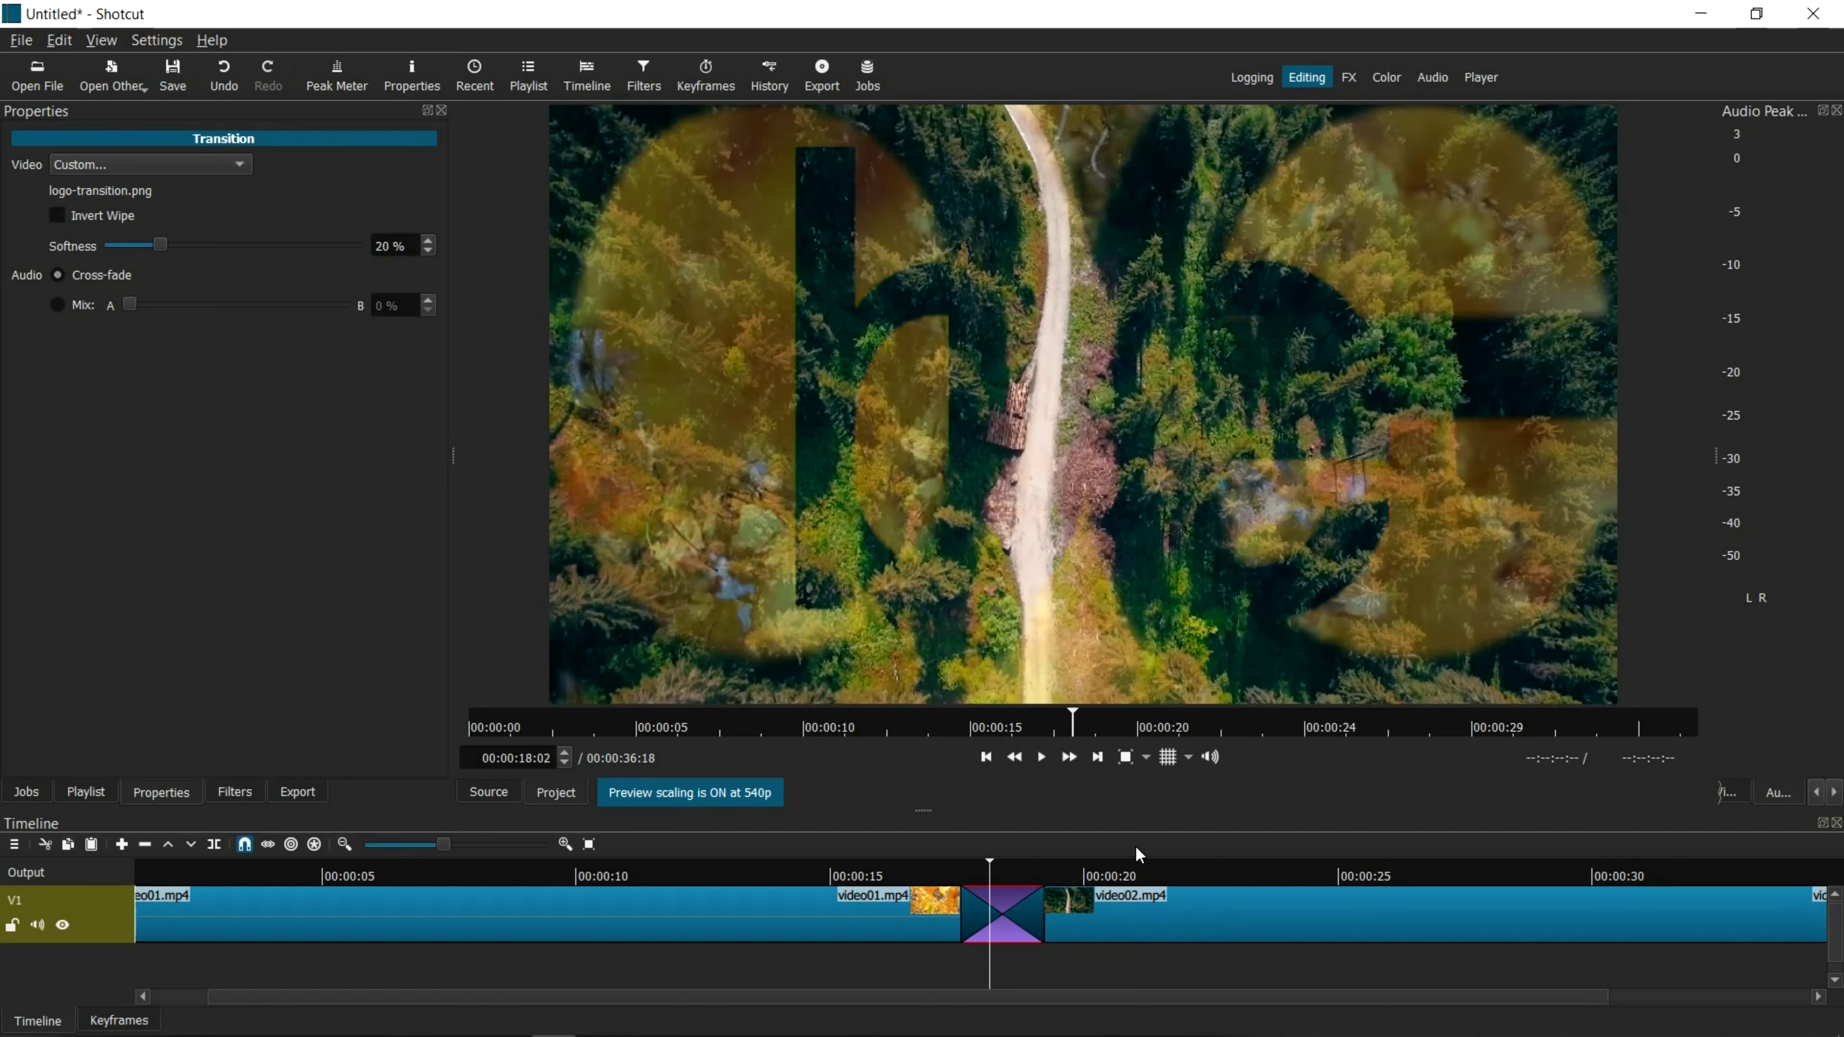
# - Step frame by frame through the rest of the shortened logo transition to 00:00:18:12
pyautogui.press('Right')
pyautogui.press('Right')
pyautogui.press('Right')
pyautogui.press('Right')
pyautogui.press('Right')
pyautogui.press('Right')
pyautogui.press('Right')
pyautogui.press('Right')
pyautogui.press('Right')
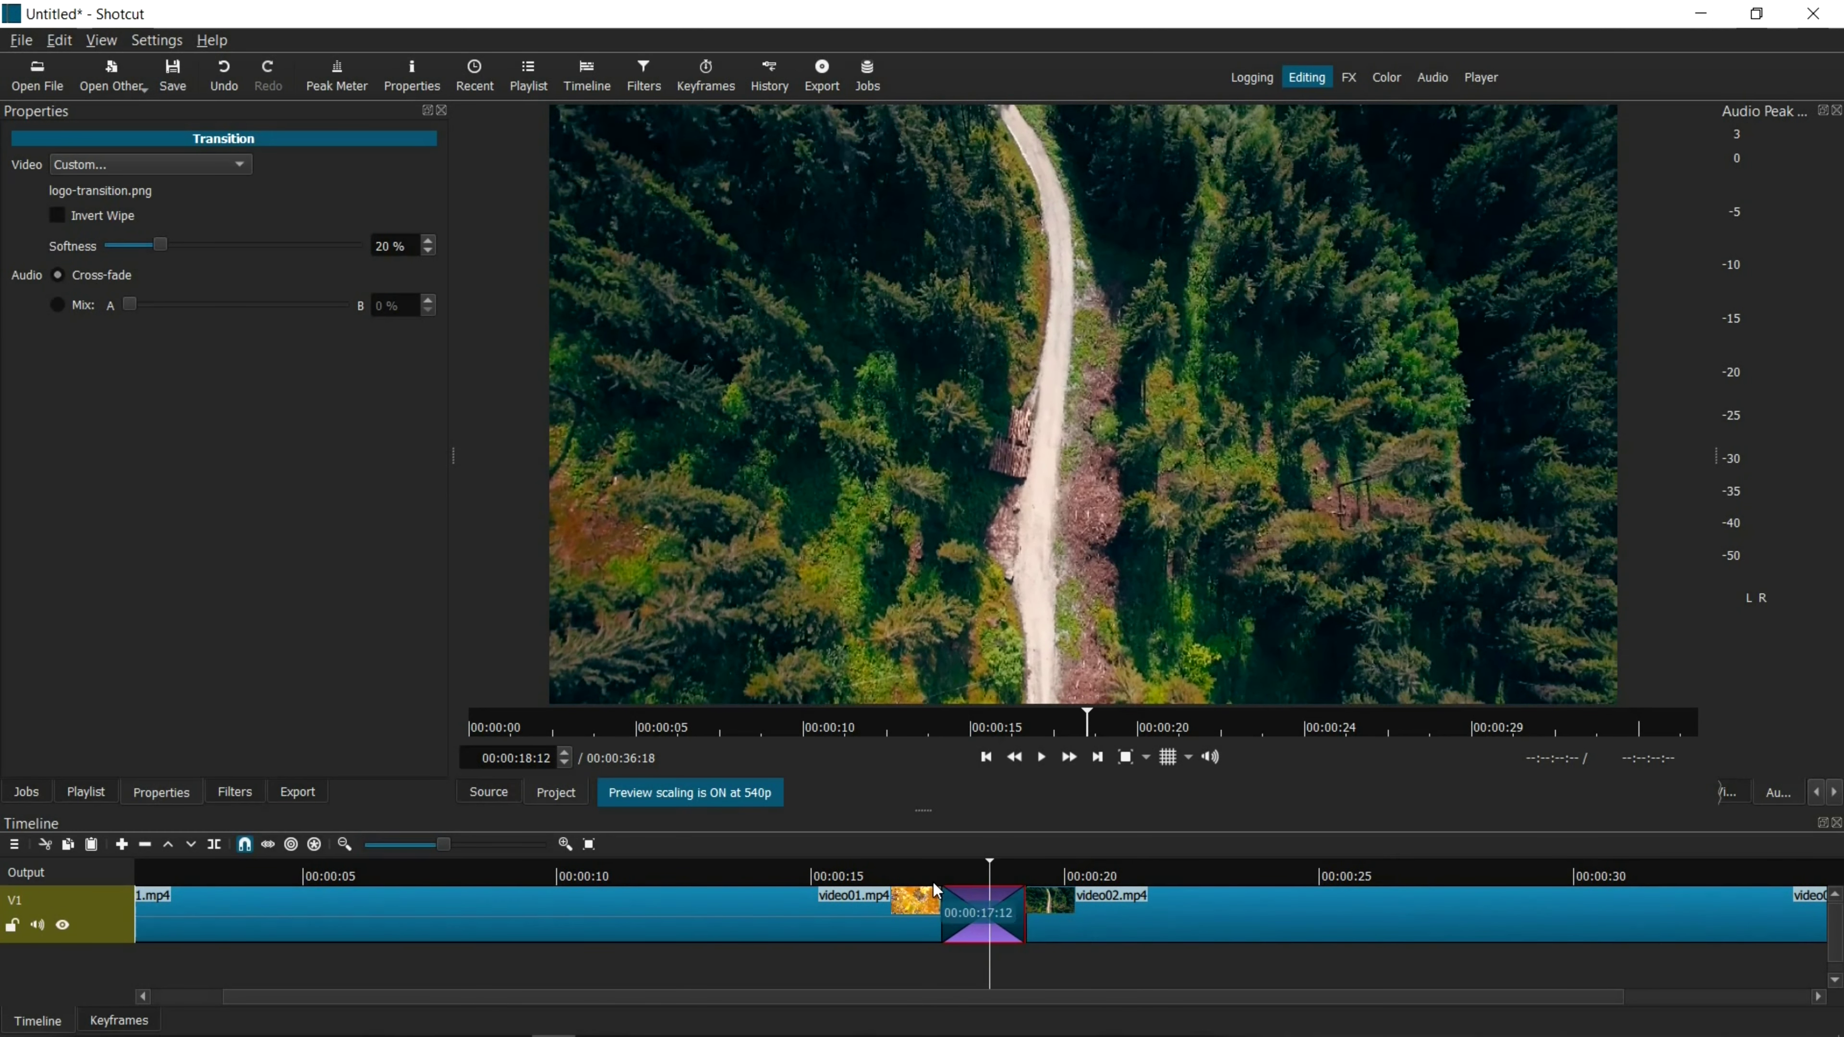
# - Replay the shortened logo transition at normal speed several times to check how quickly the logo shapes pass
pyautogui.click(1039, 727)
pyautogui.click(1043, 758)
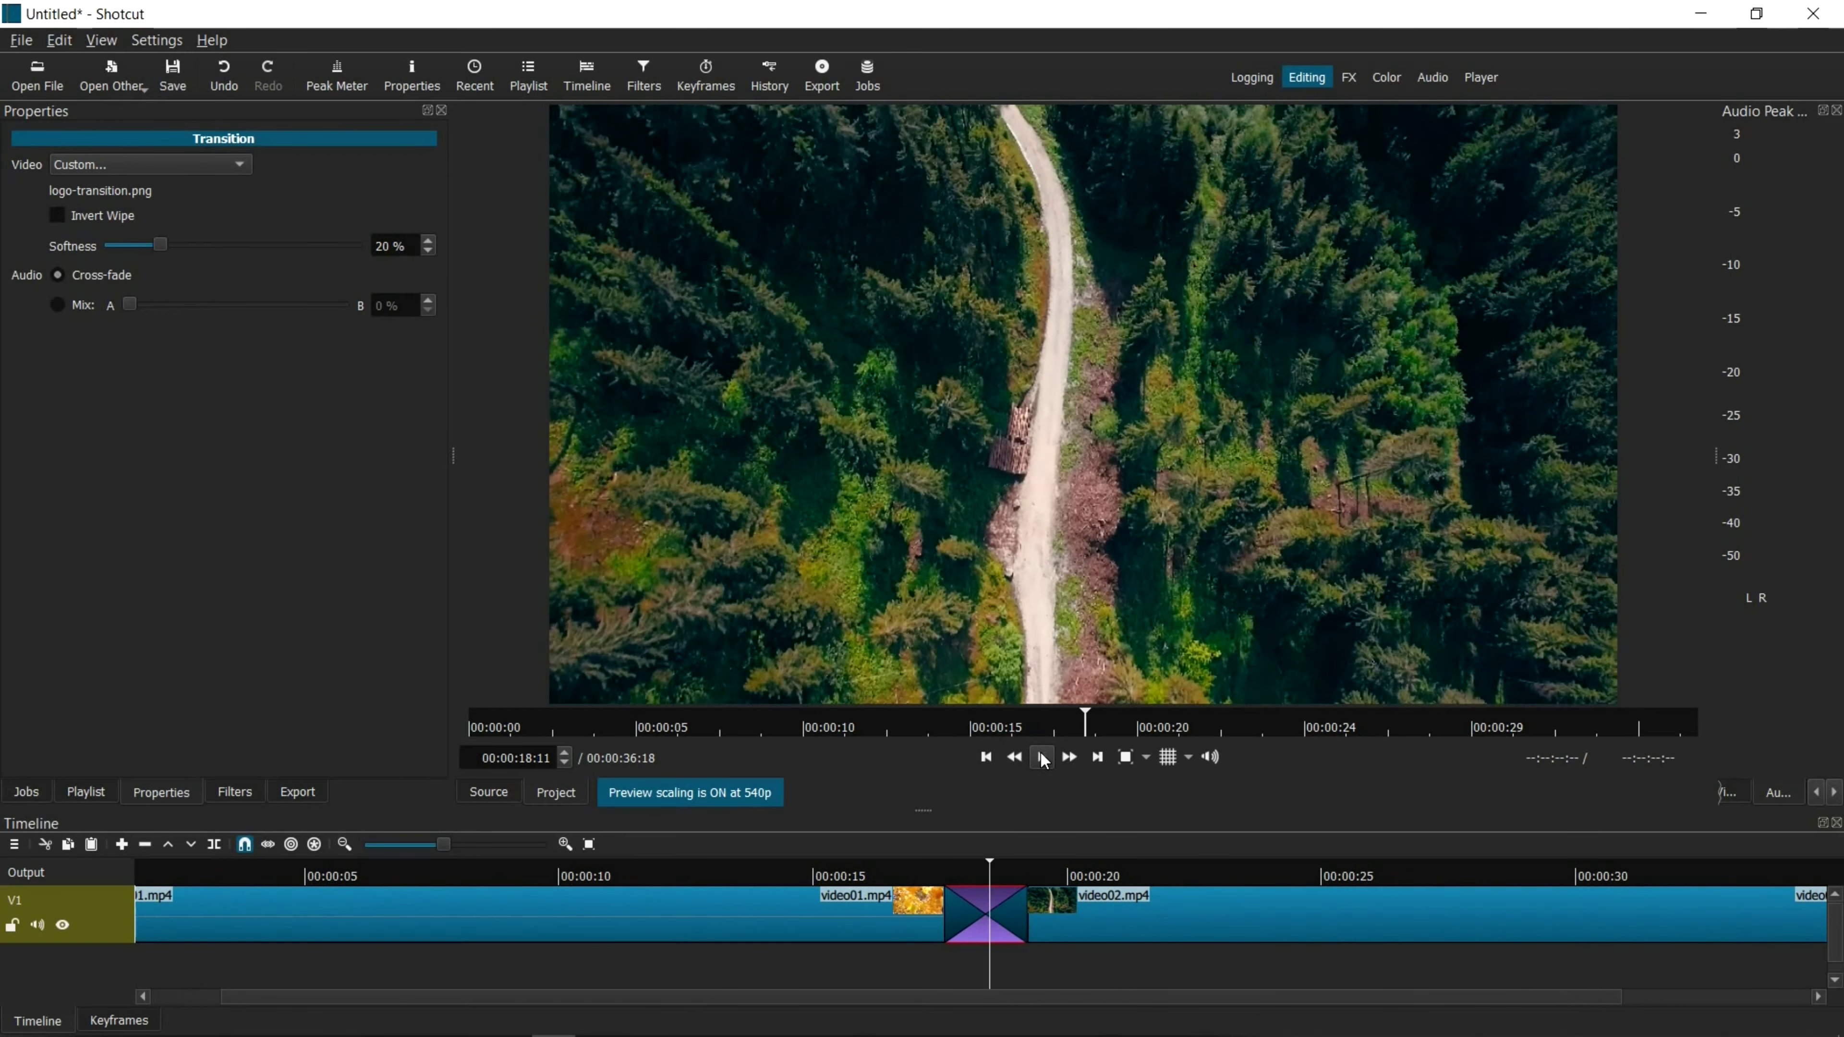
pyautogui.click(1042, 757)
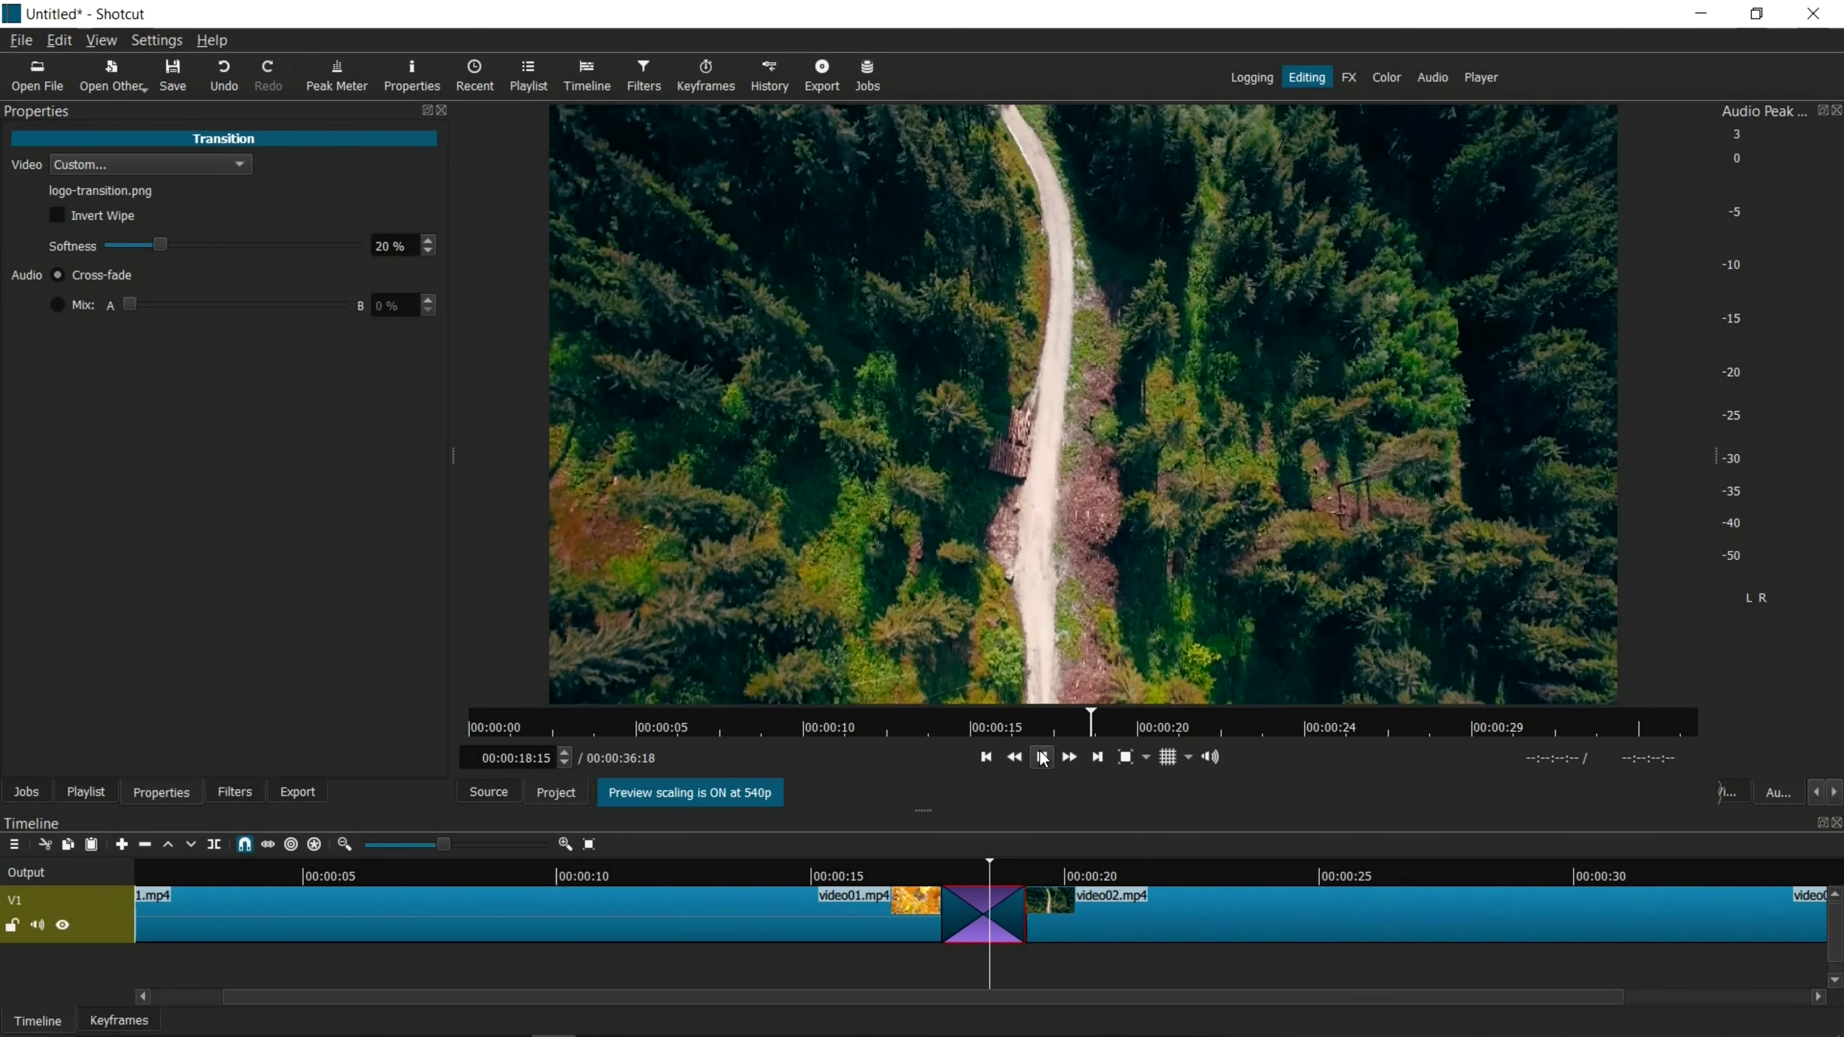
pyautogui.click(1043, 758)
pyautogui.click(1043, 757)
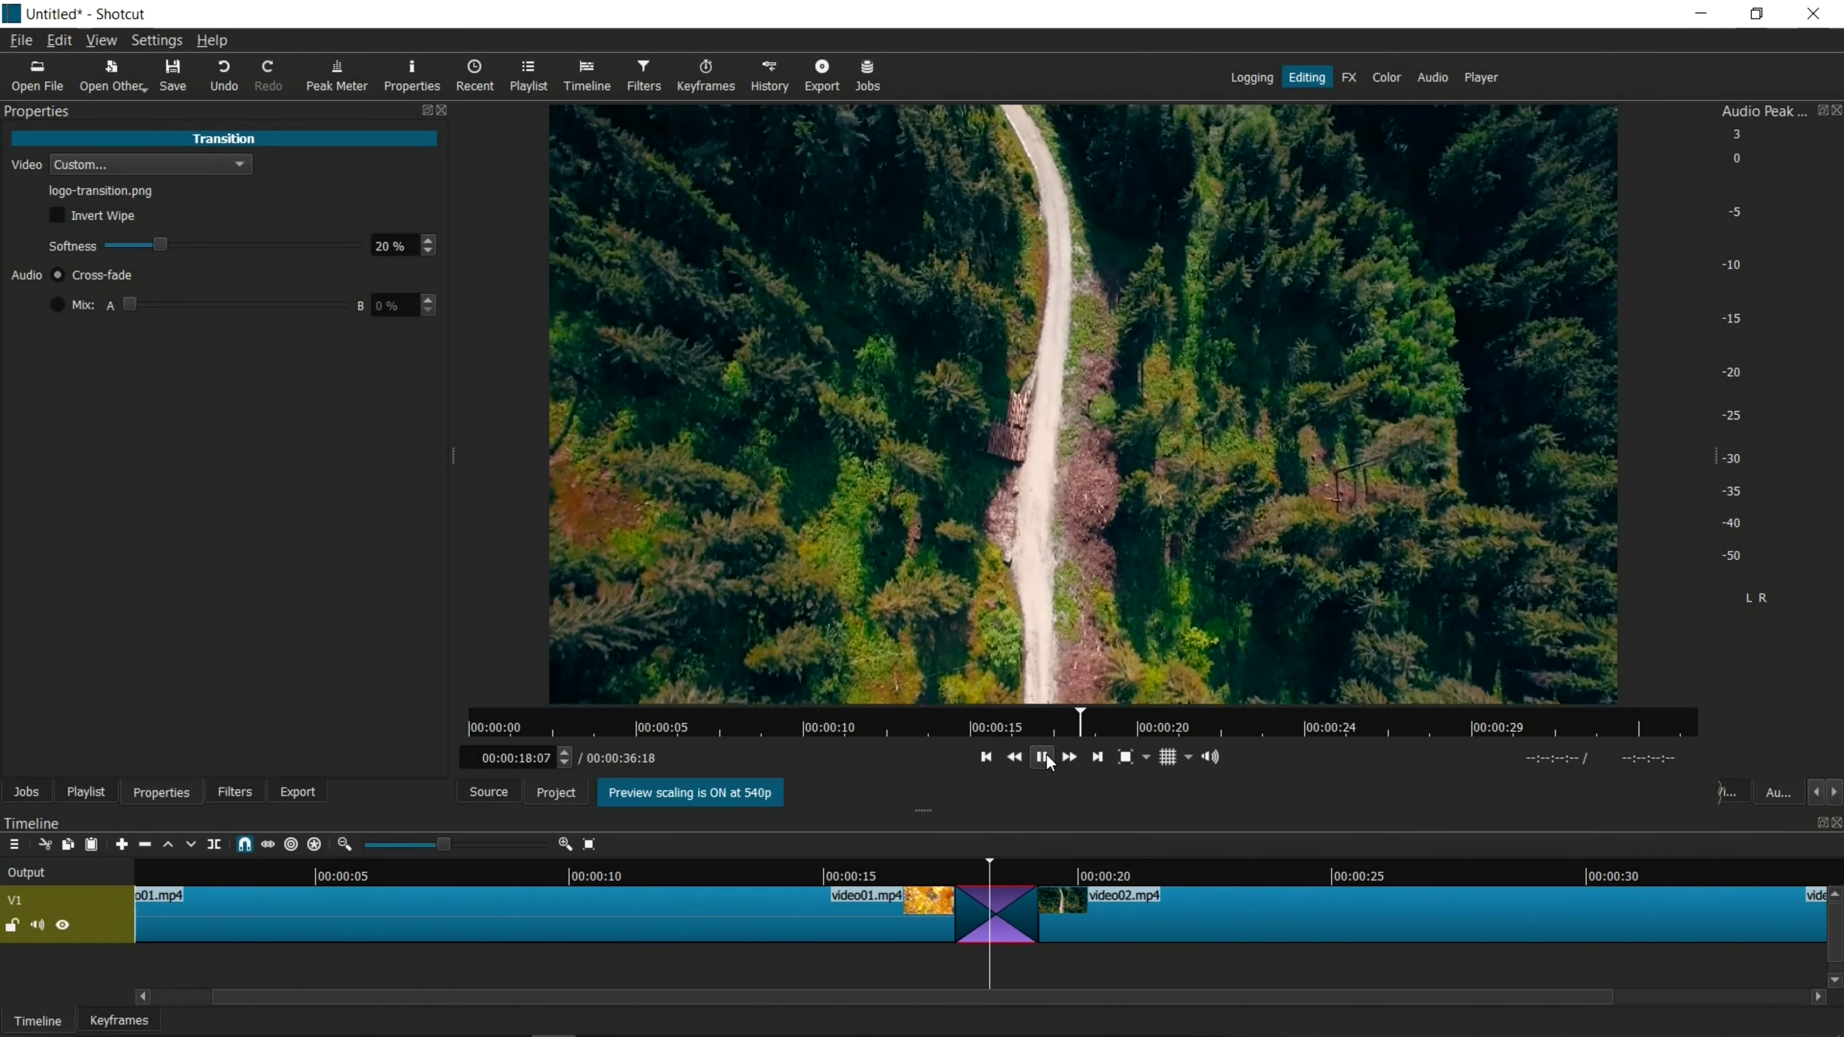
pyautogui.click(1046, 755)
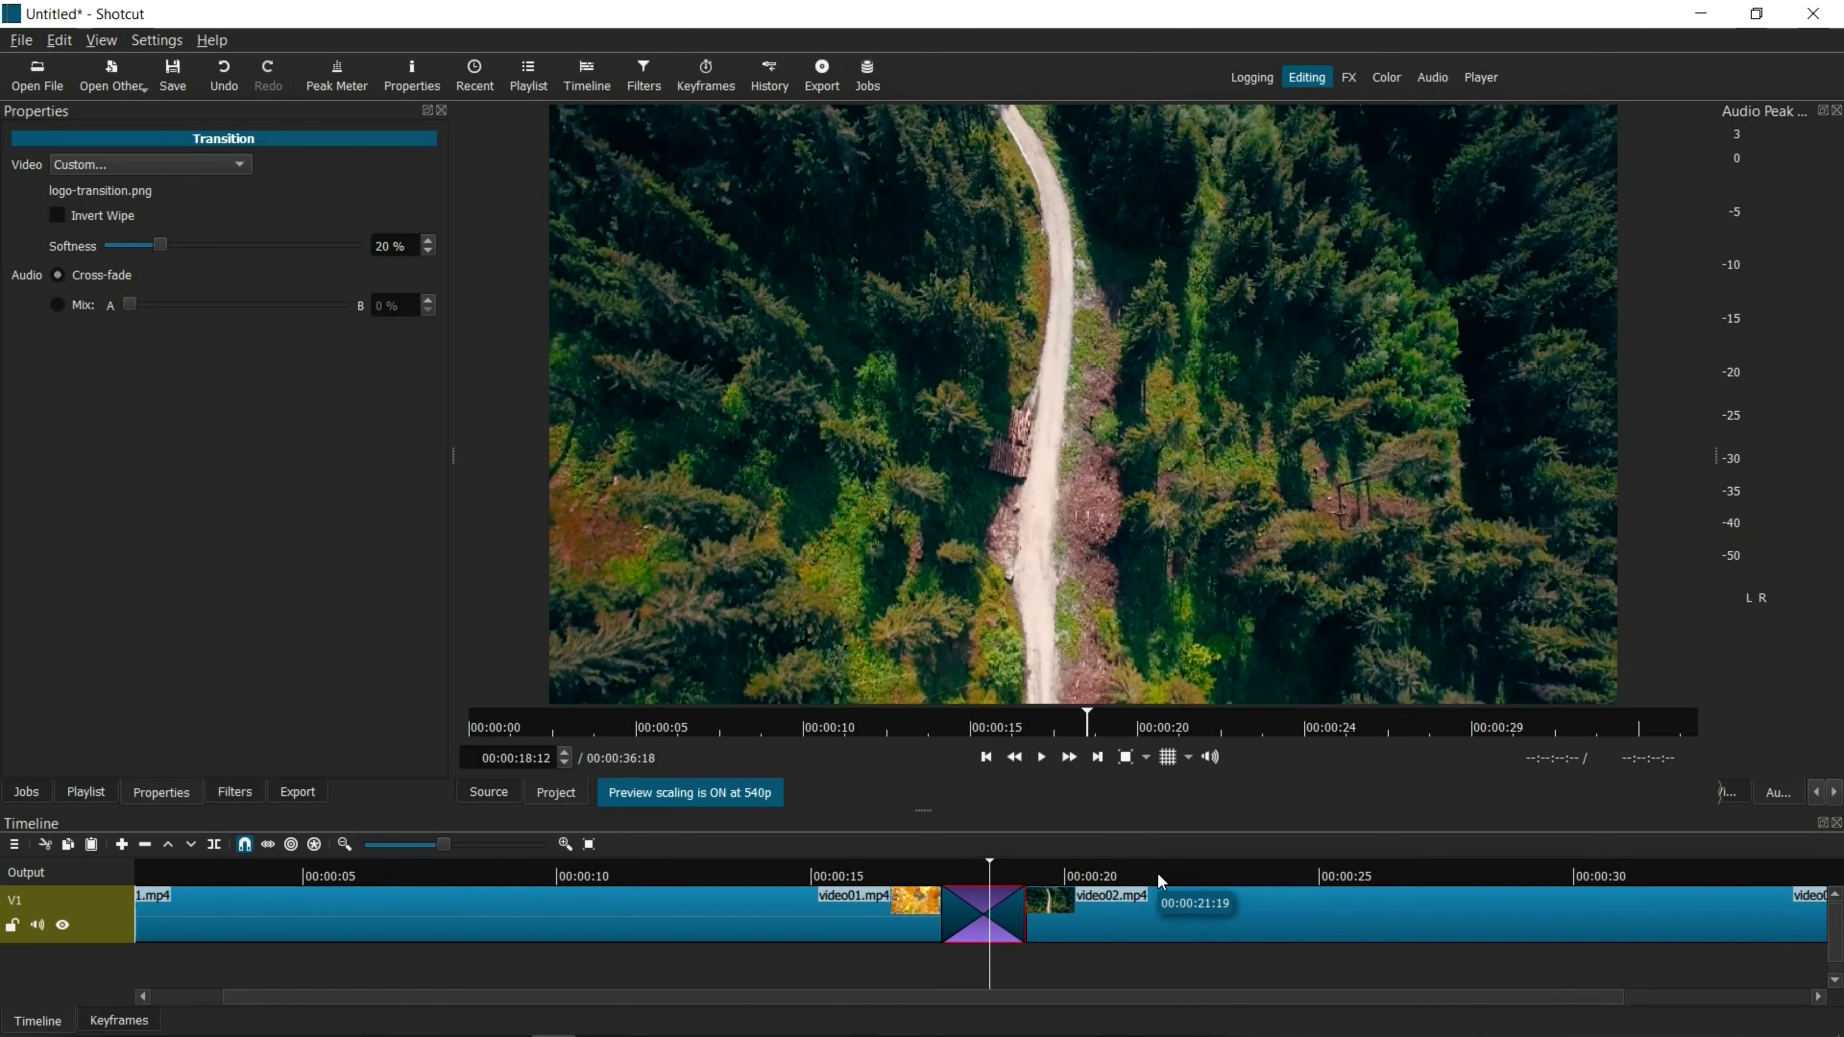
# - Return to the end of video01.mp4 and step frame by frame through the shortened transition to 00:00:18:09
pyautogui.click(936, 868)
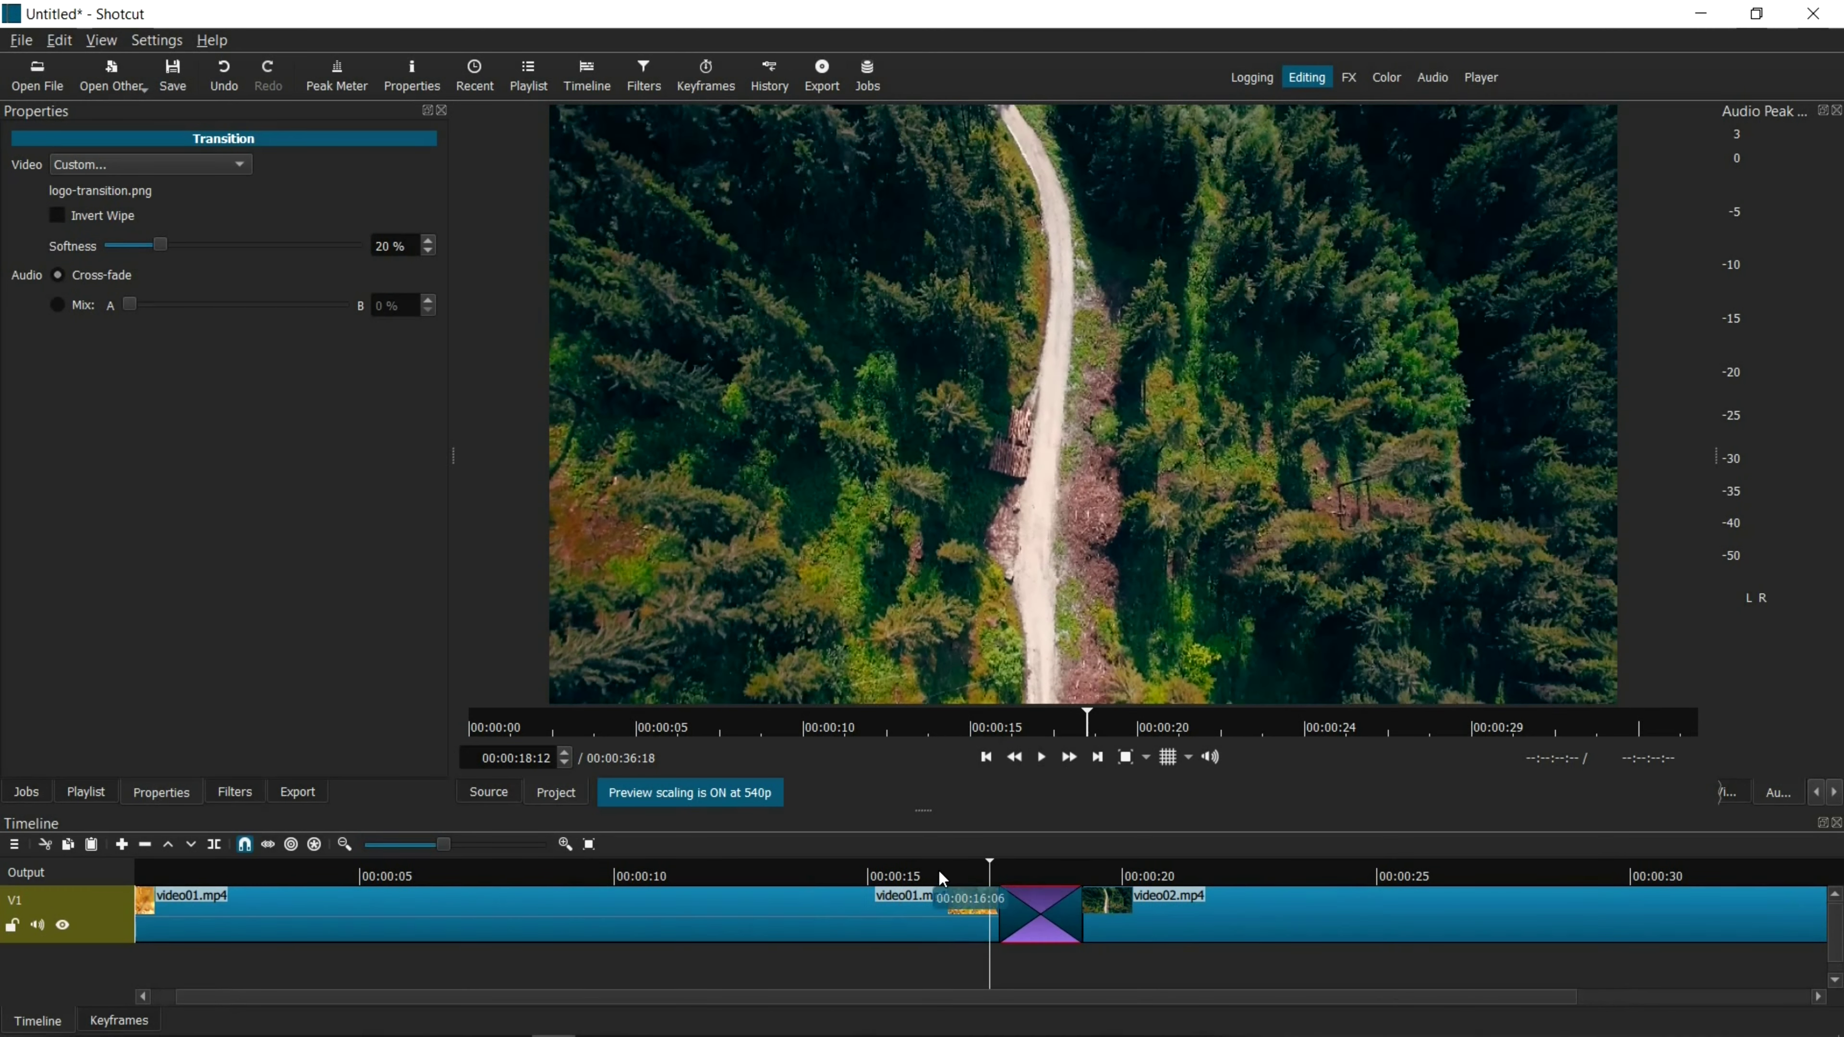
pyautogui.press('Right')
pyautogui.press('Right')
pyautogui.press('Right')
pyautogui.press('Right')
pyautogui.press('Right')
pyautogui.press('Right')
pyautogui.press('Right')
pyautogui.press('Right')
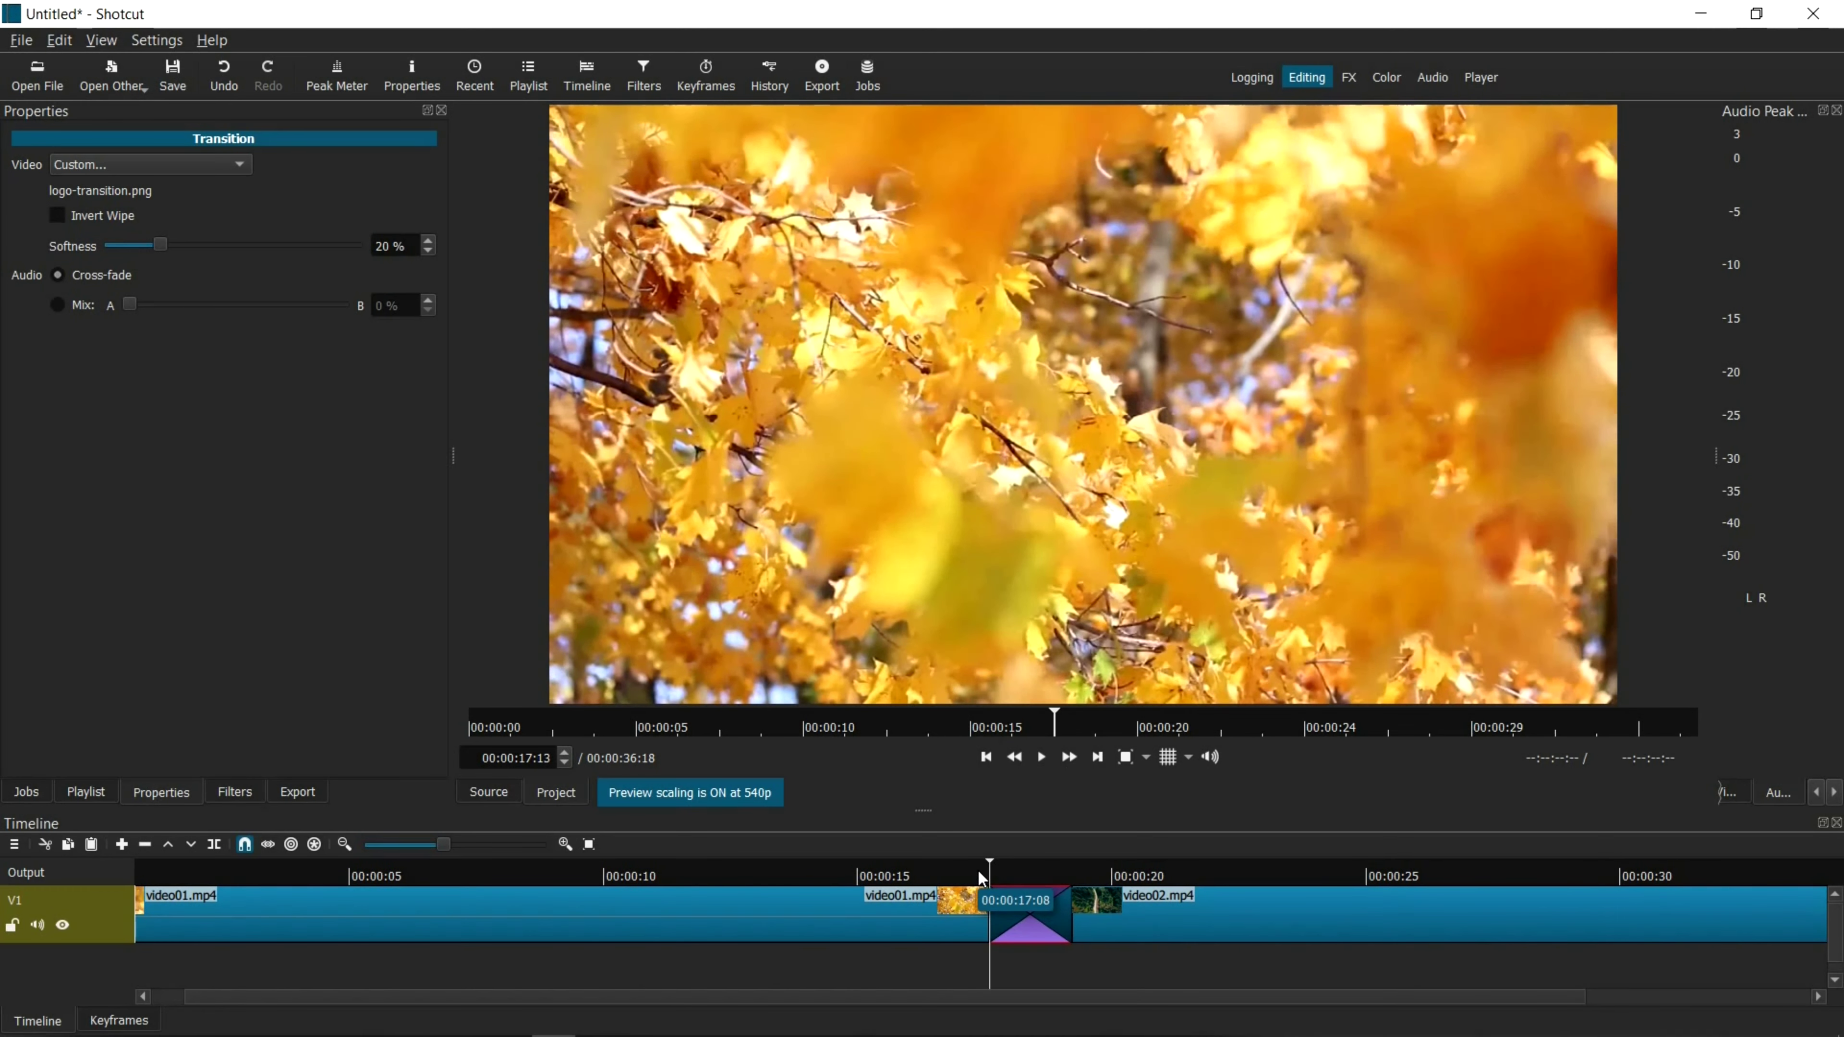
pyautogui.press('Right')
pyautogui.press('Right')
pyautogui.press('Right')
pyautogui.press('Right')
pyautogui.press('Right')
pyautogui.press('Right')
pyautogui.press('Right')
pyautogui.press('Right')
pyautogui.press('Right')
pyautogui.press('Right')
pyautogui.press('Right')
pyautogui.press('Right')
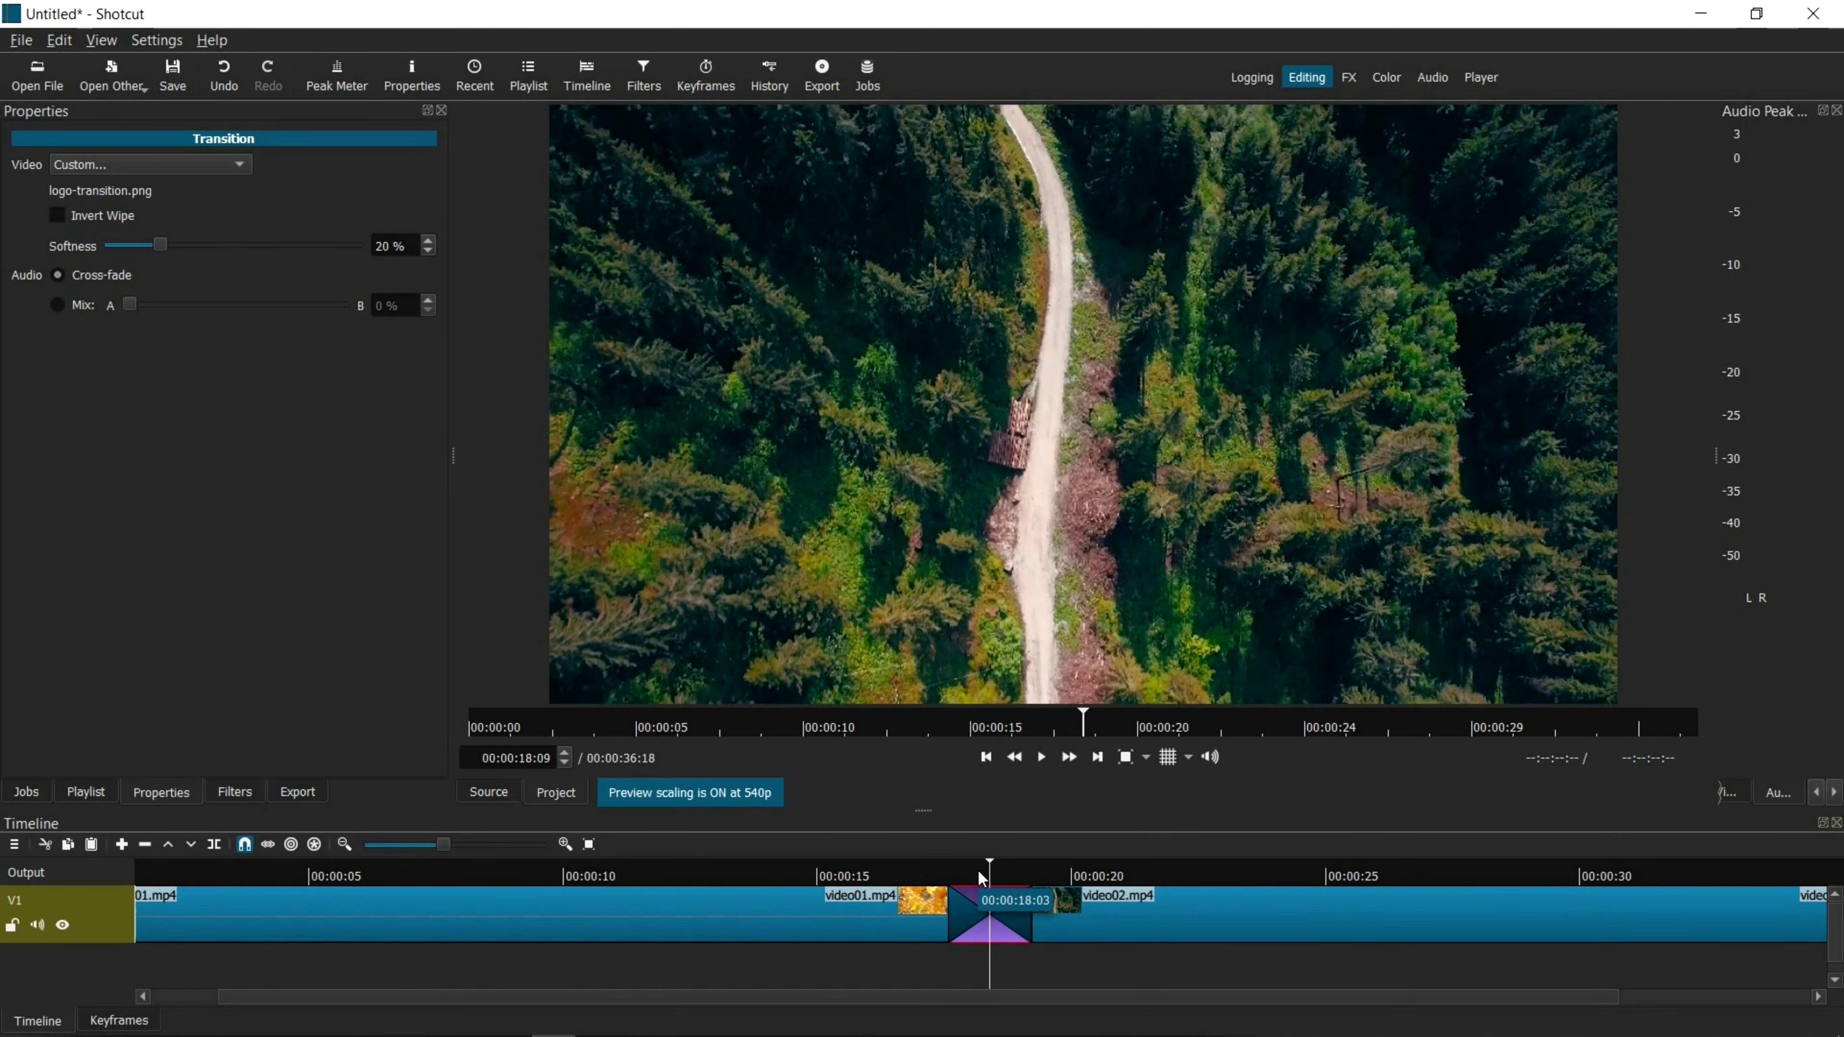
# - Play the shortened transition from the end of video01.mp4 and stop in video02.mp4 at 00:00:20:09
pyautogui.click(928, 879)
pyautogui.click(1046, 754)
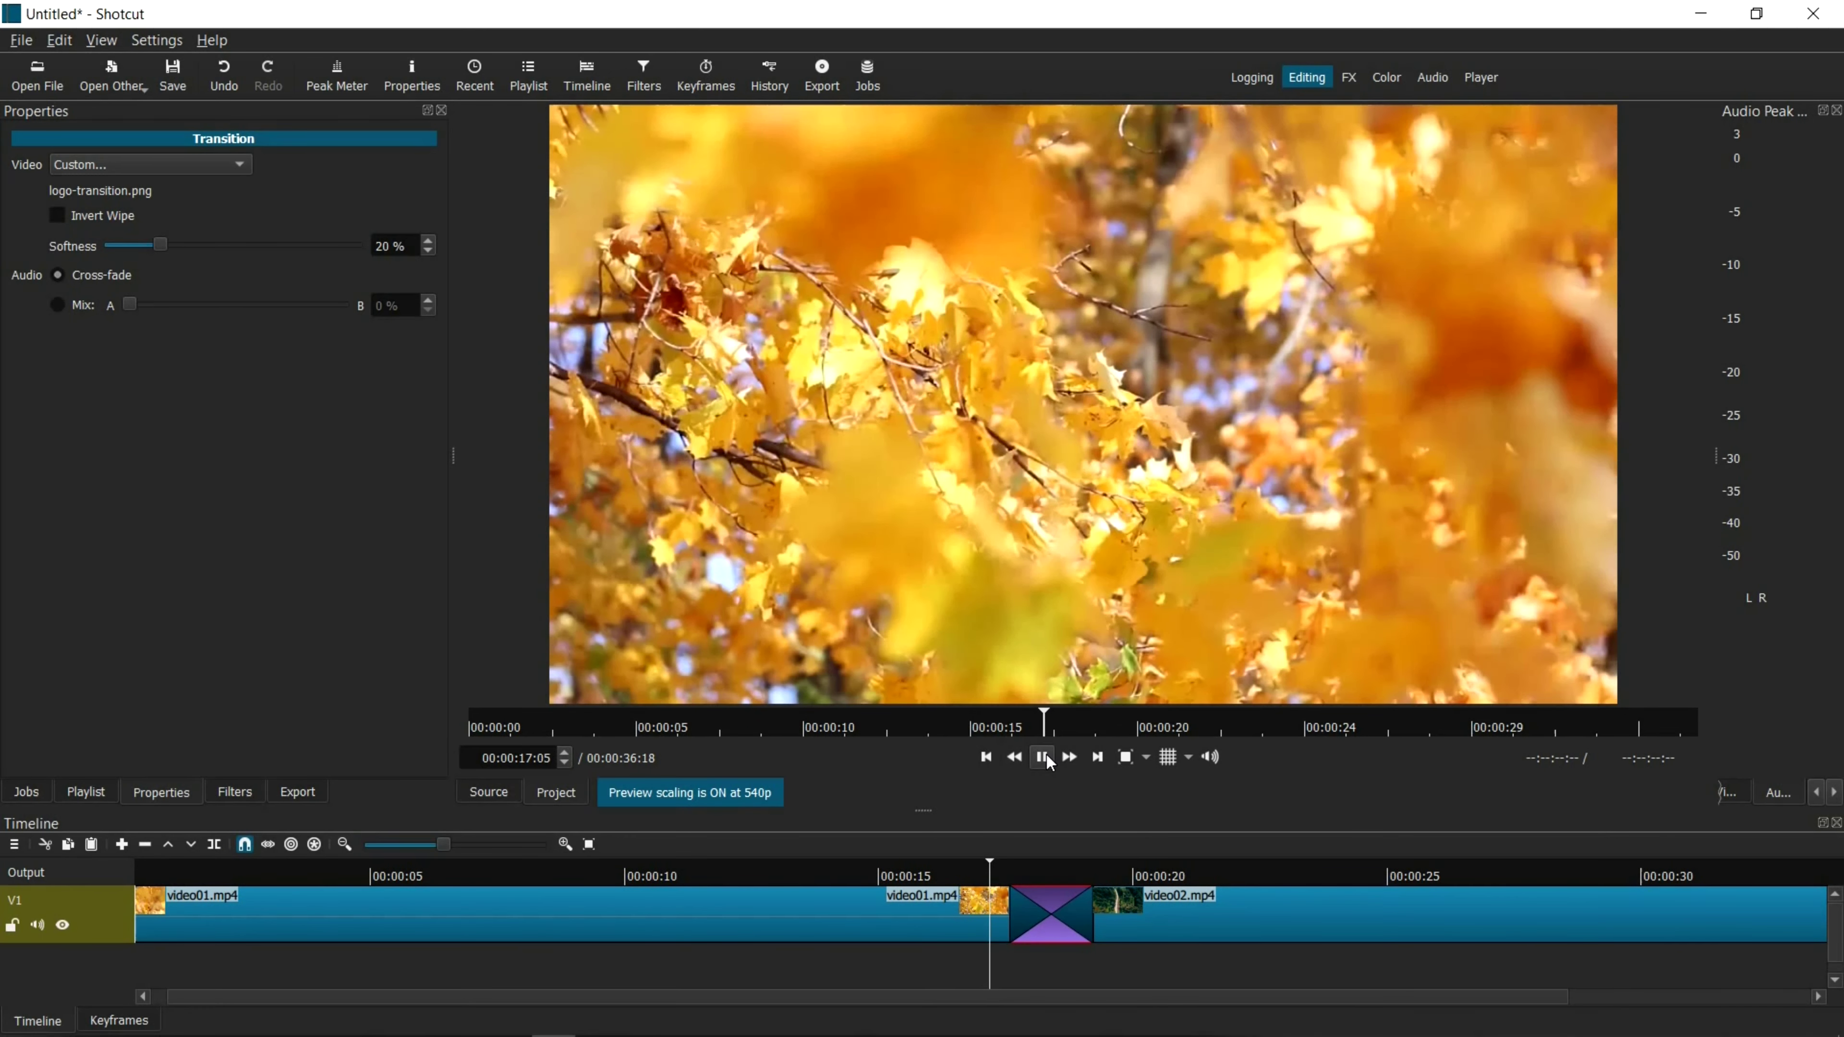
pyautogui.click(1042, 757)
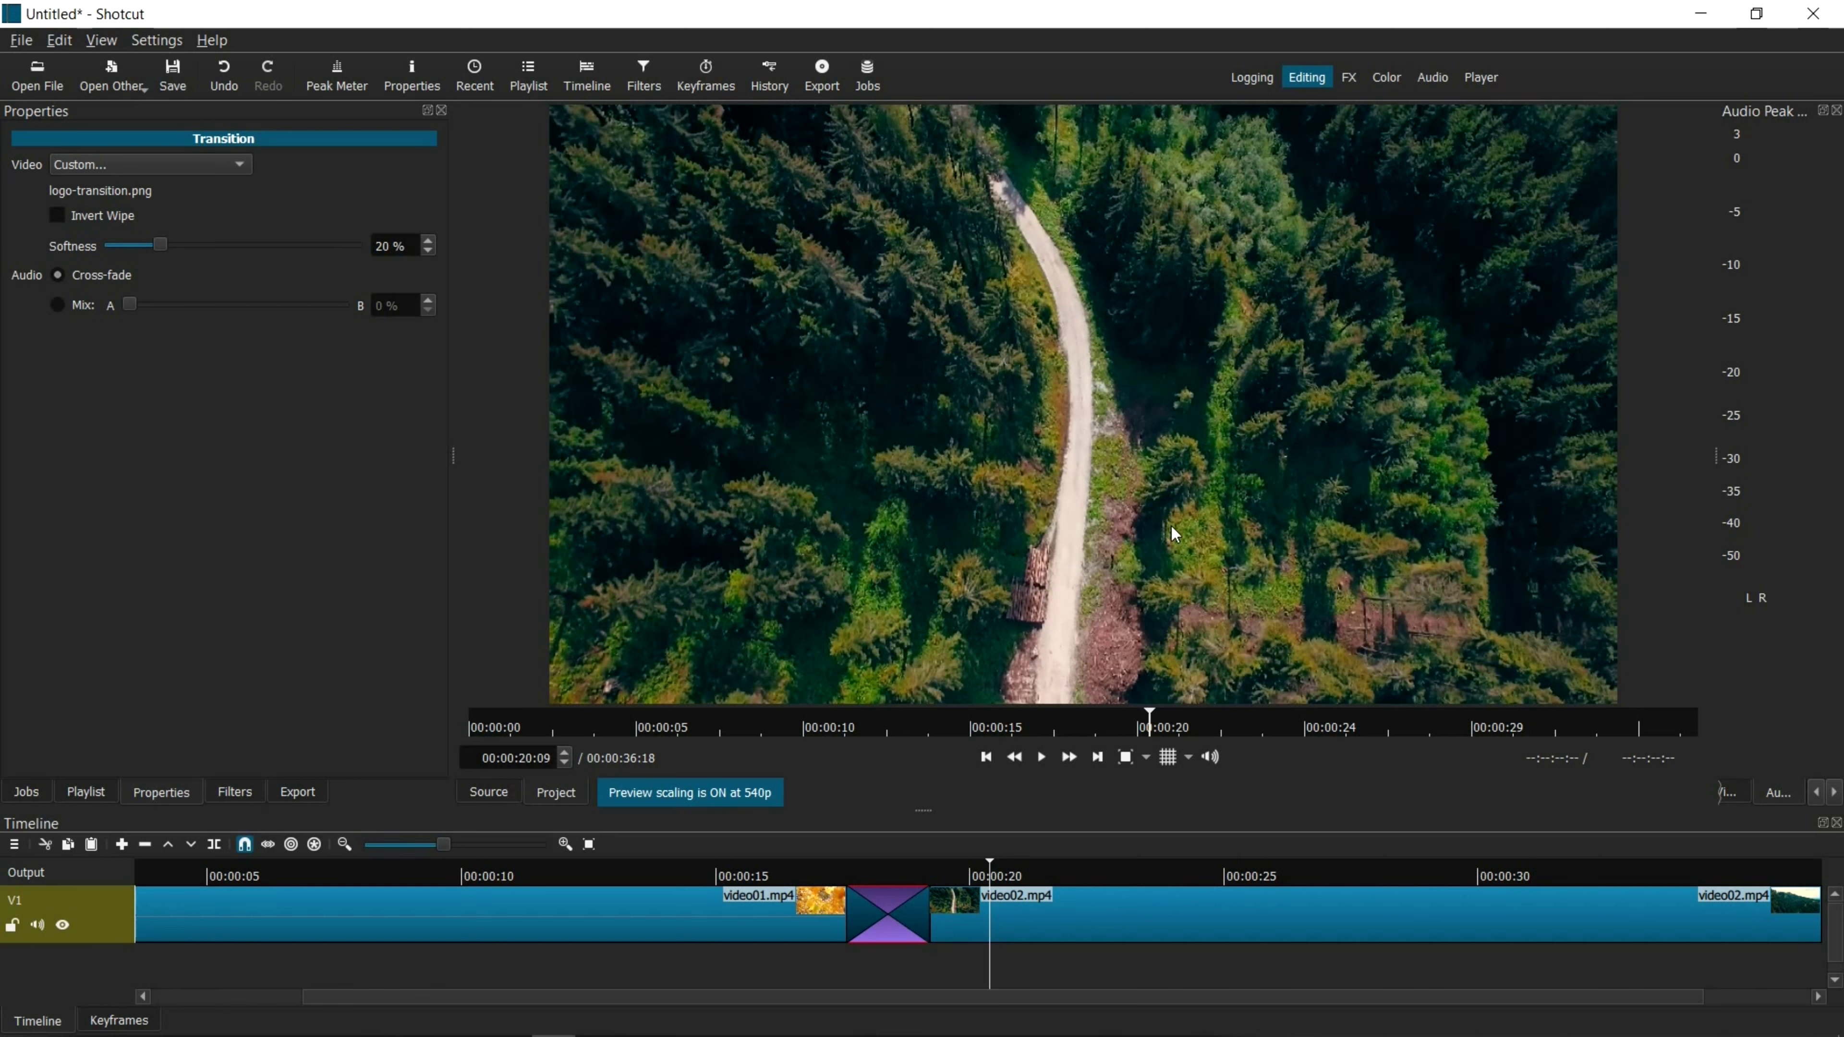
pyautogui.click(1105, 459)
pyautogui.click(1103, 458)
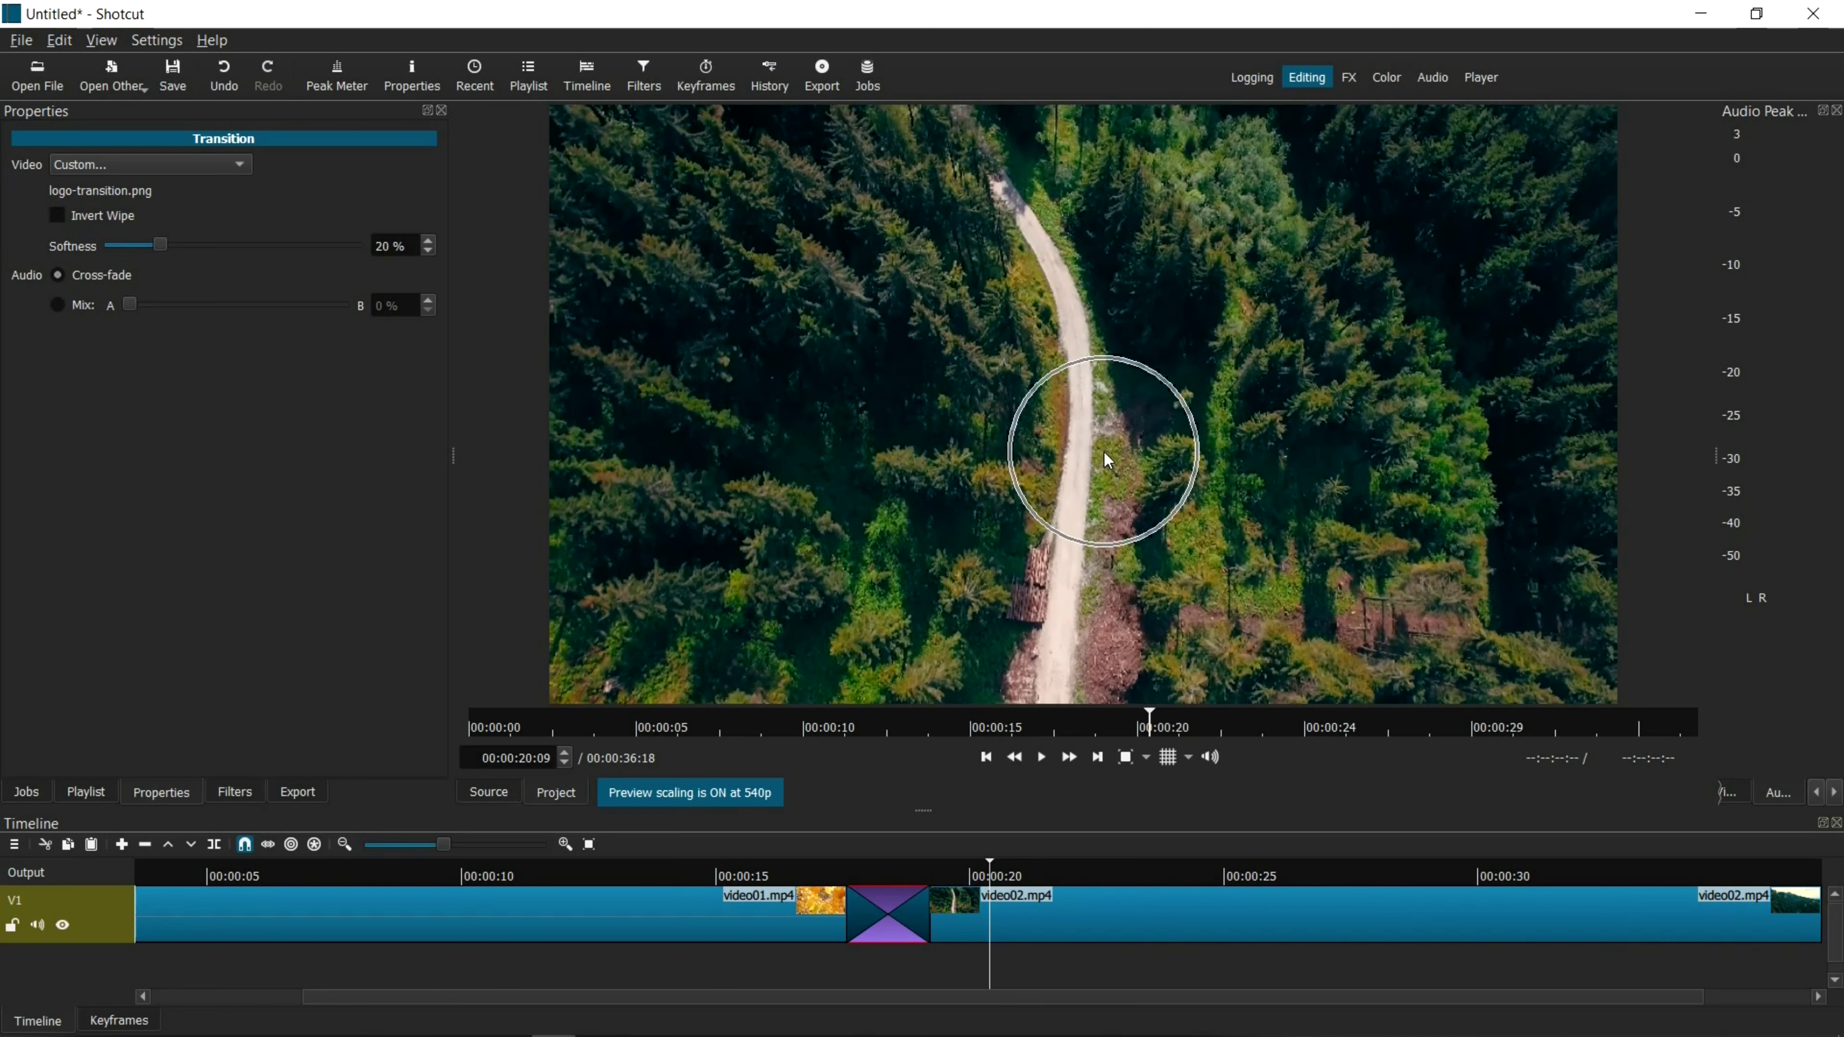
pyautogui.click(1103, 453)
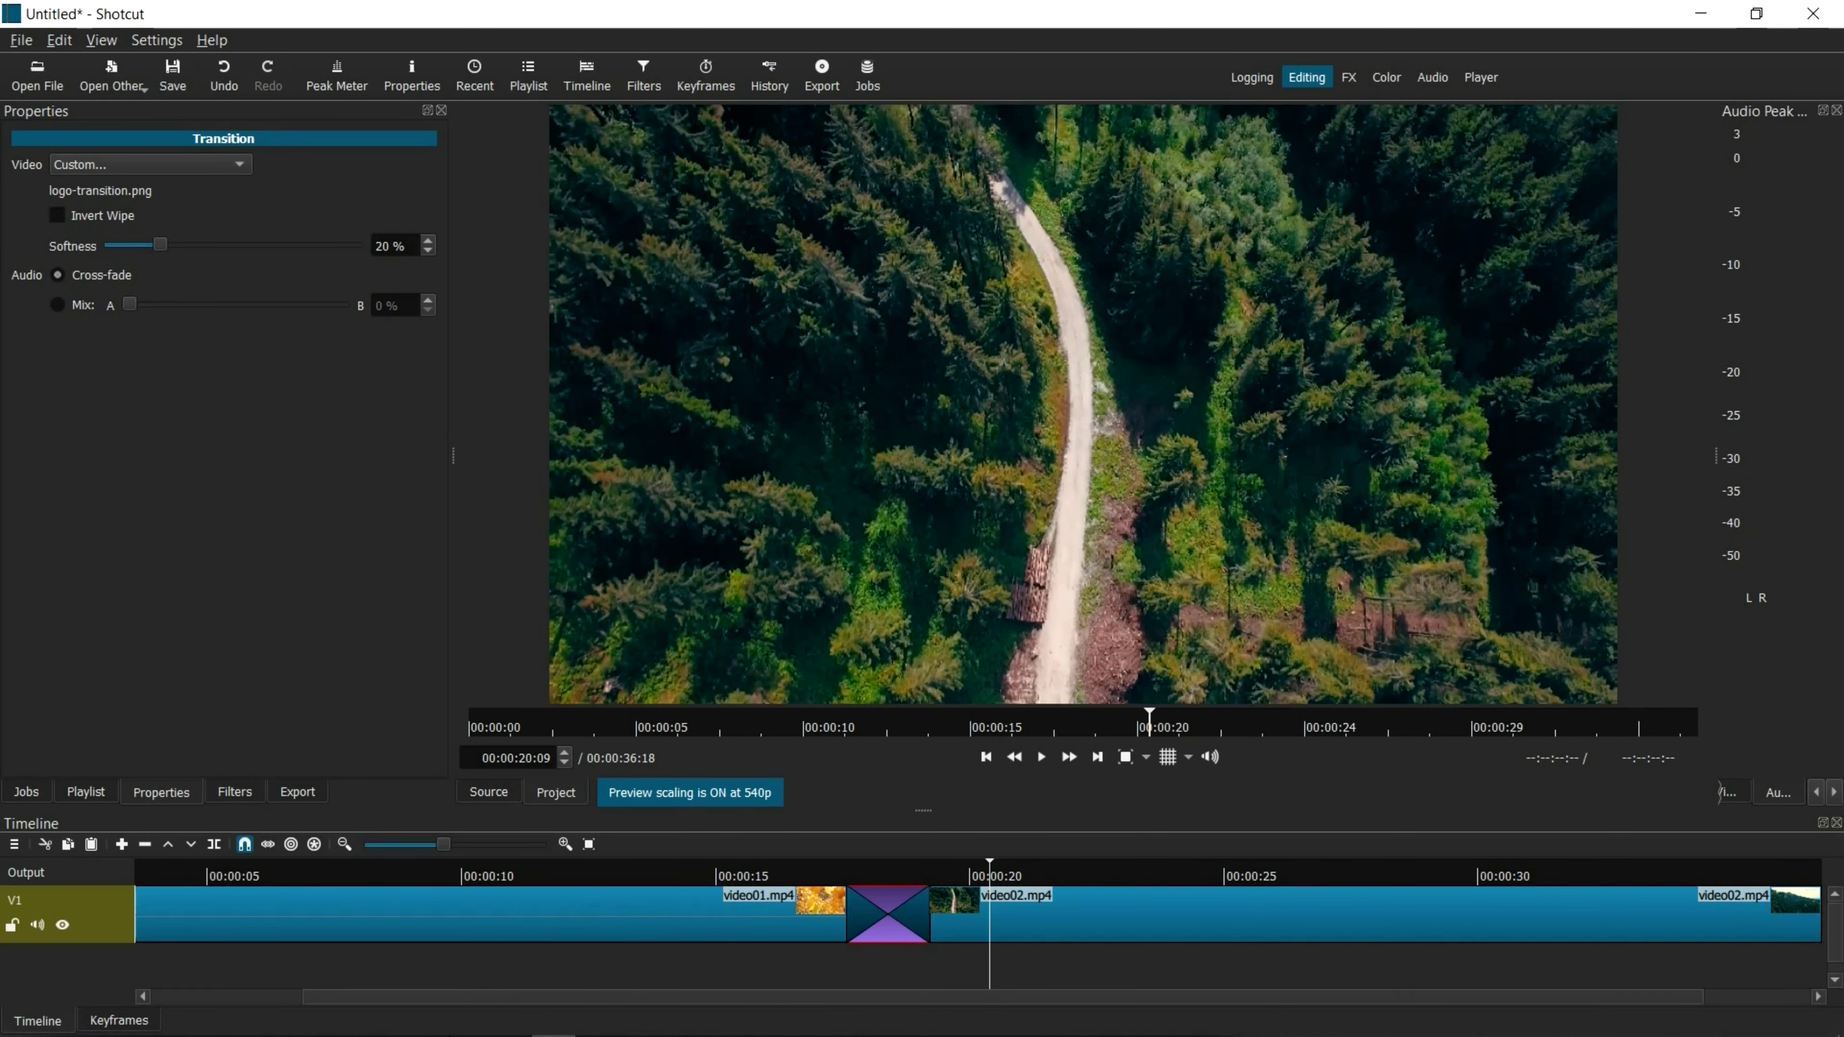
# - Switch to Photoshop, bring the DIAGONAL RAIN transition image forward in full-screen view, and examine its dark and light streaks
pyautogui.click(434, 1020)
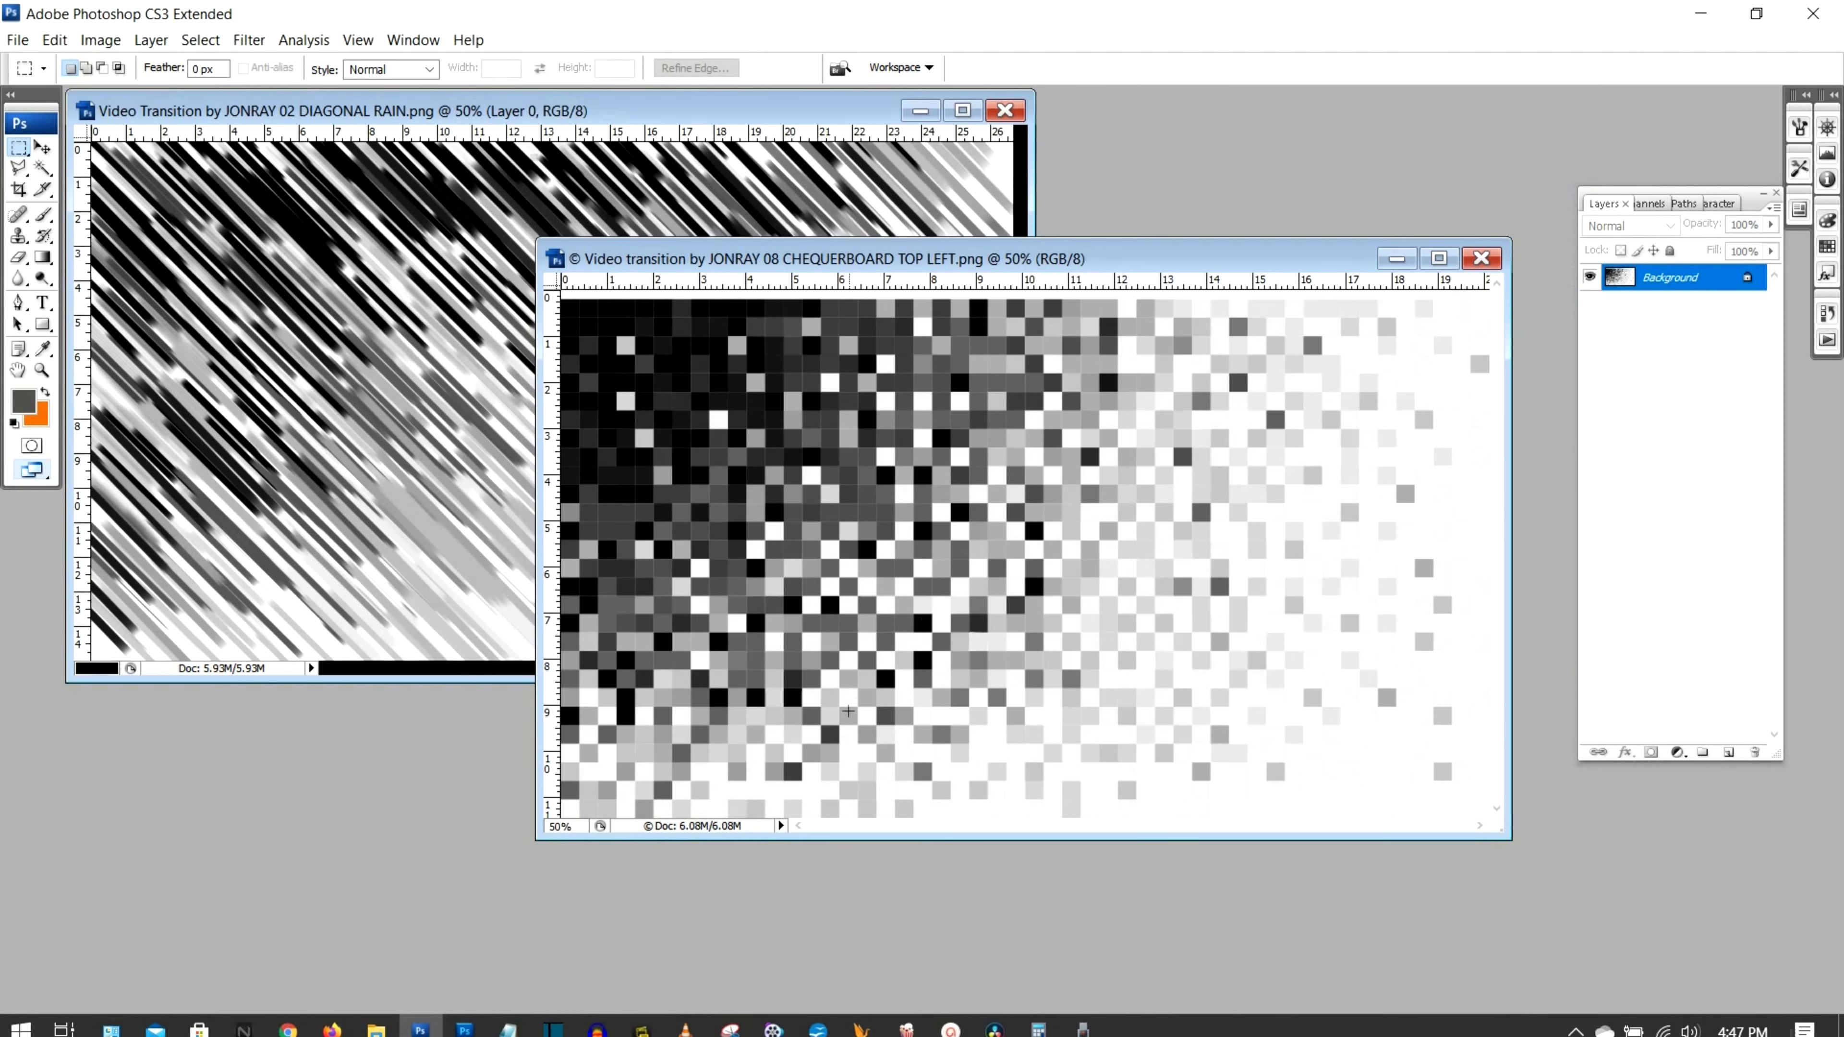
pyautogui.click(686, 115)
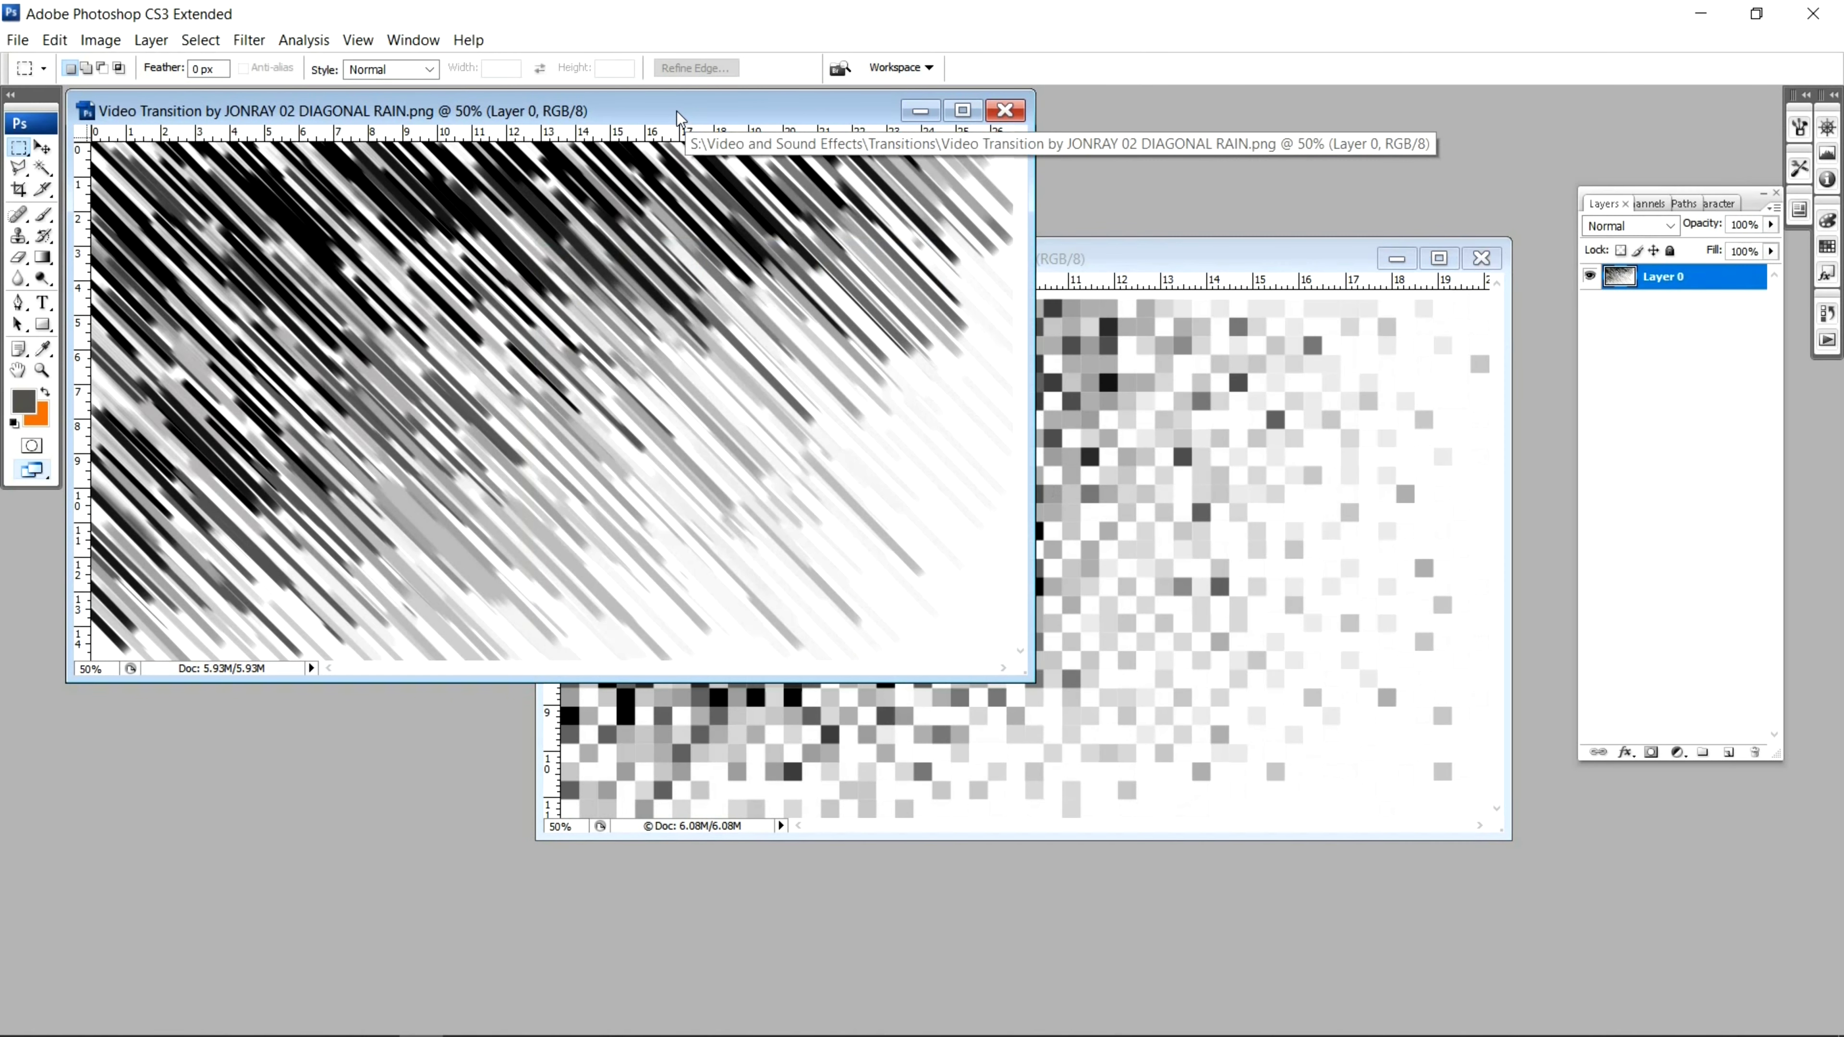
pyautogui.moveTo(683, 112); pyautogui.dragTo(1077, 231)
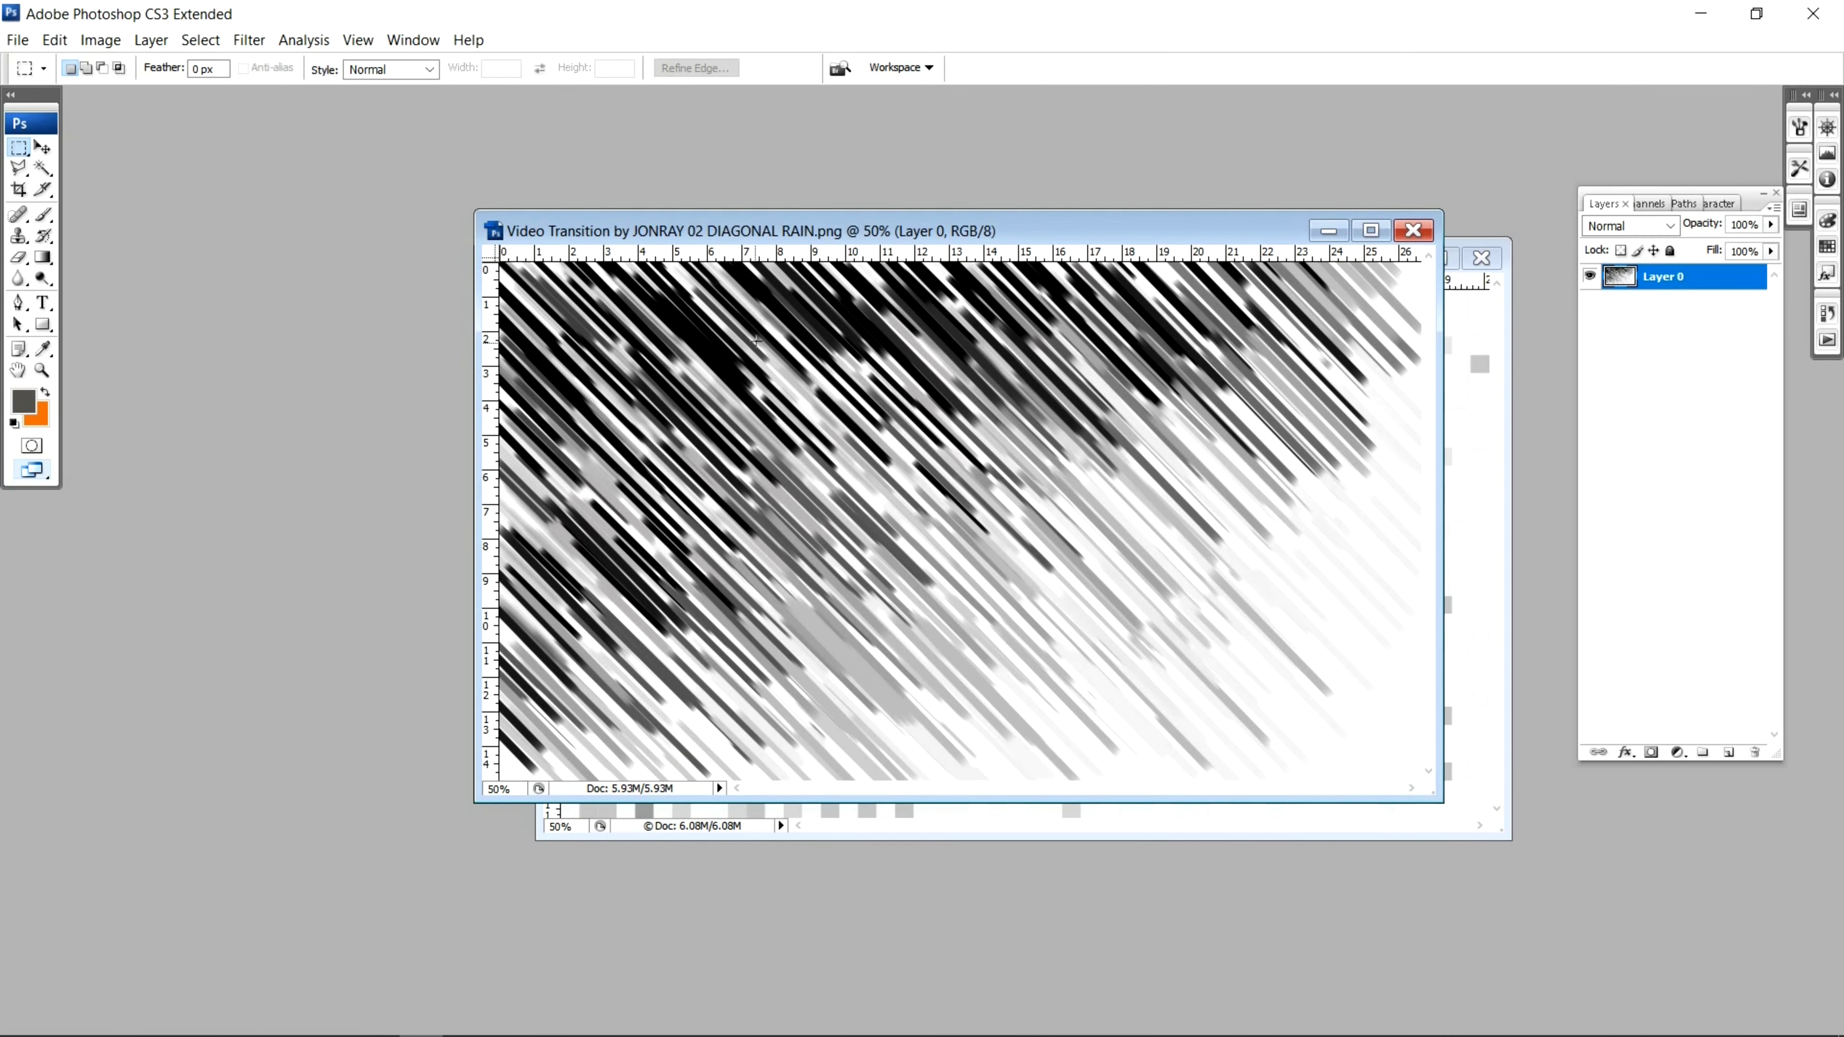
pyautogui.press('f')
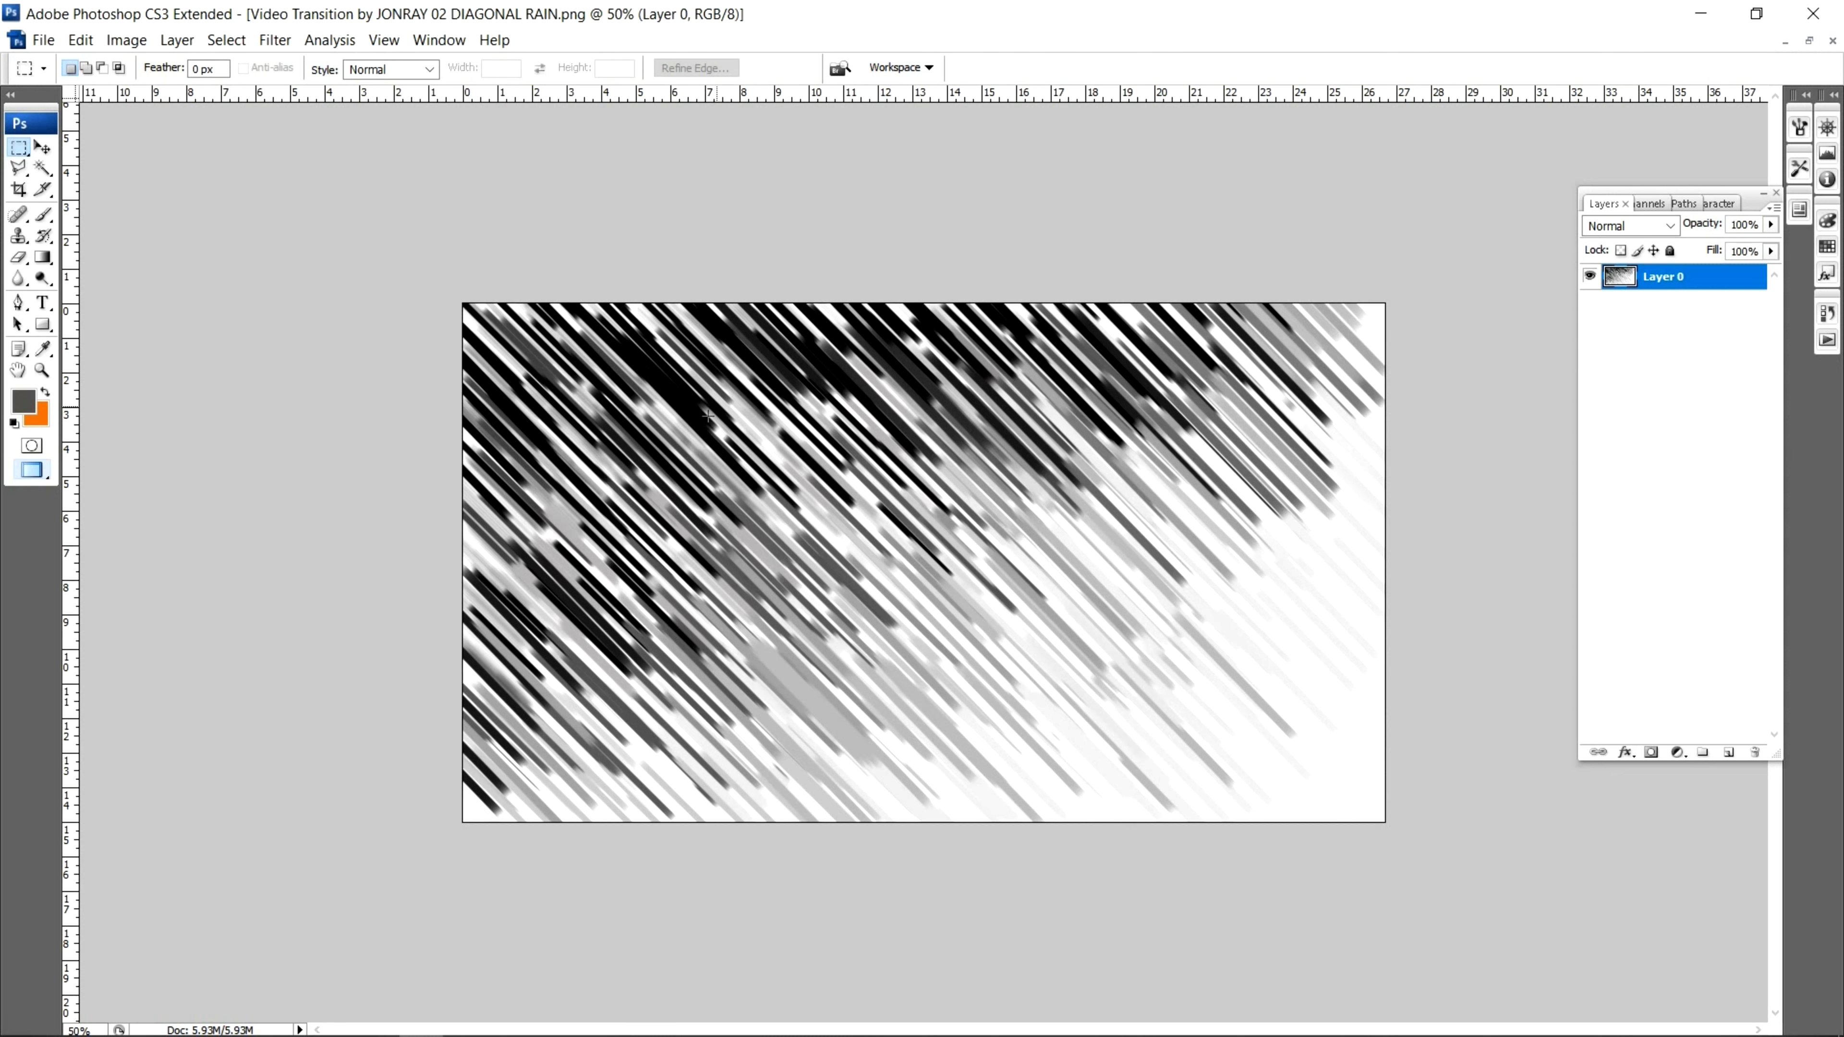
pyautogui.click(821, 351)
pyautogui.click(568, 608)
pyautogui.click(1052, 367)
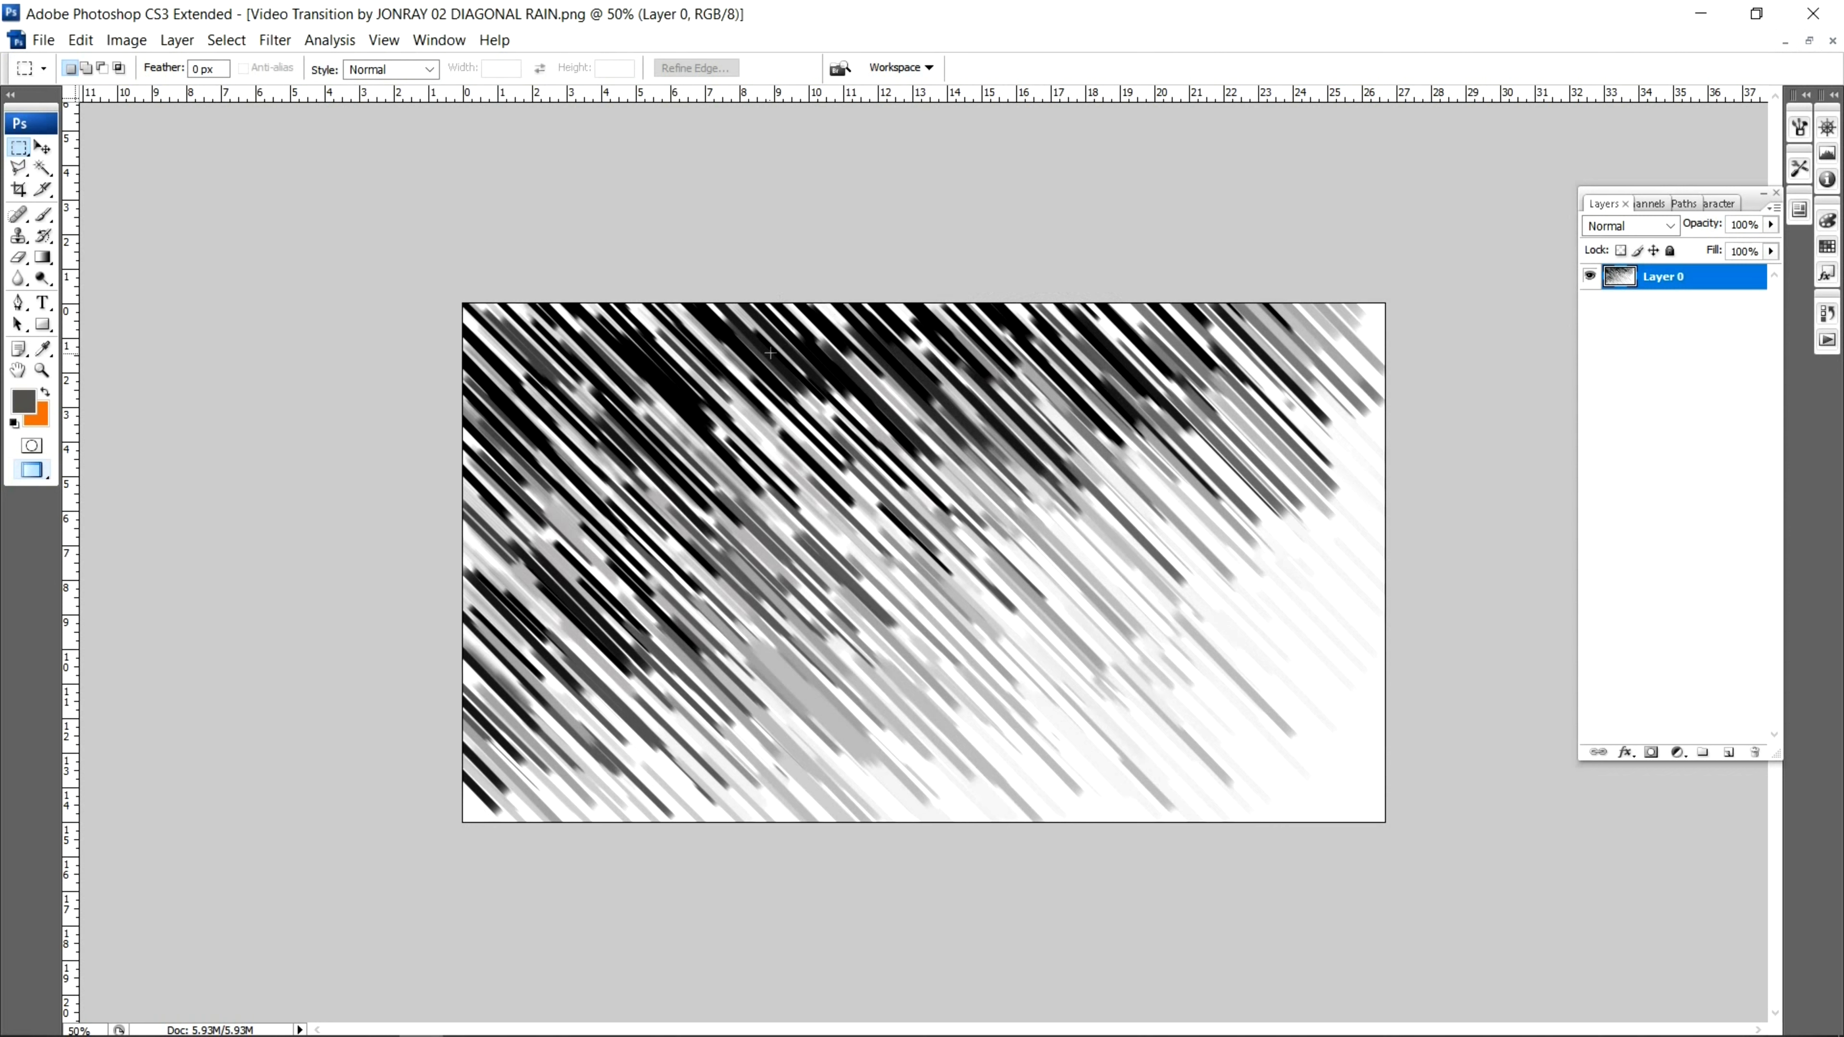
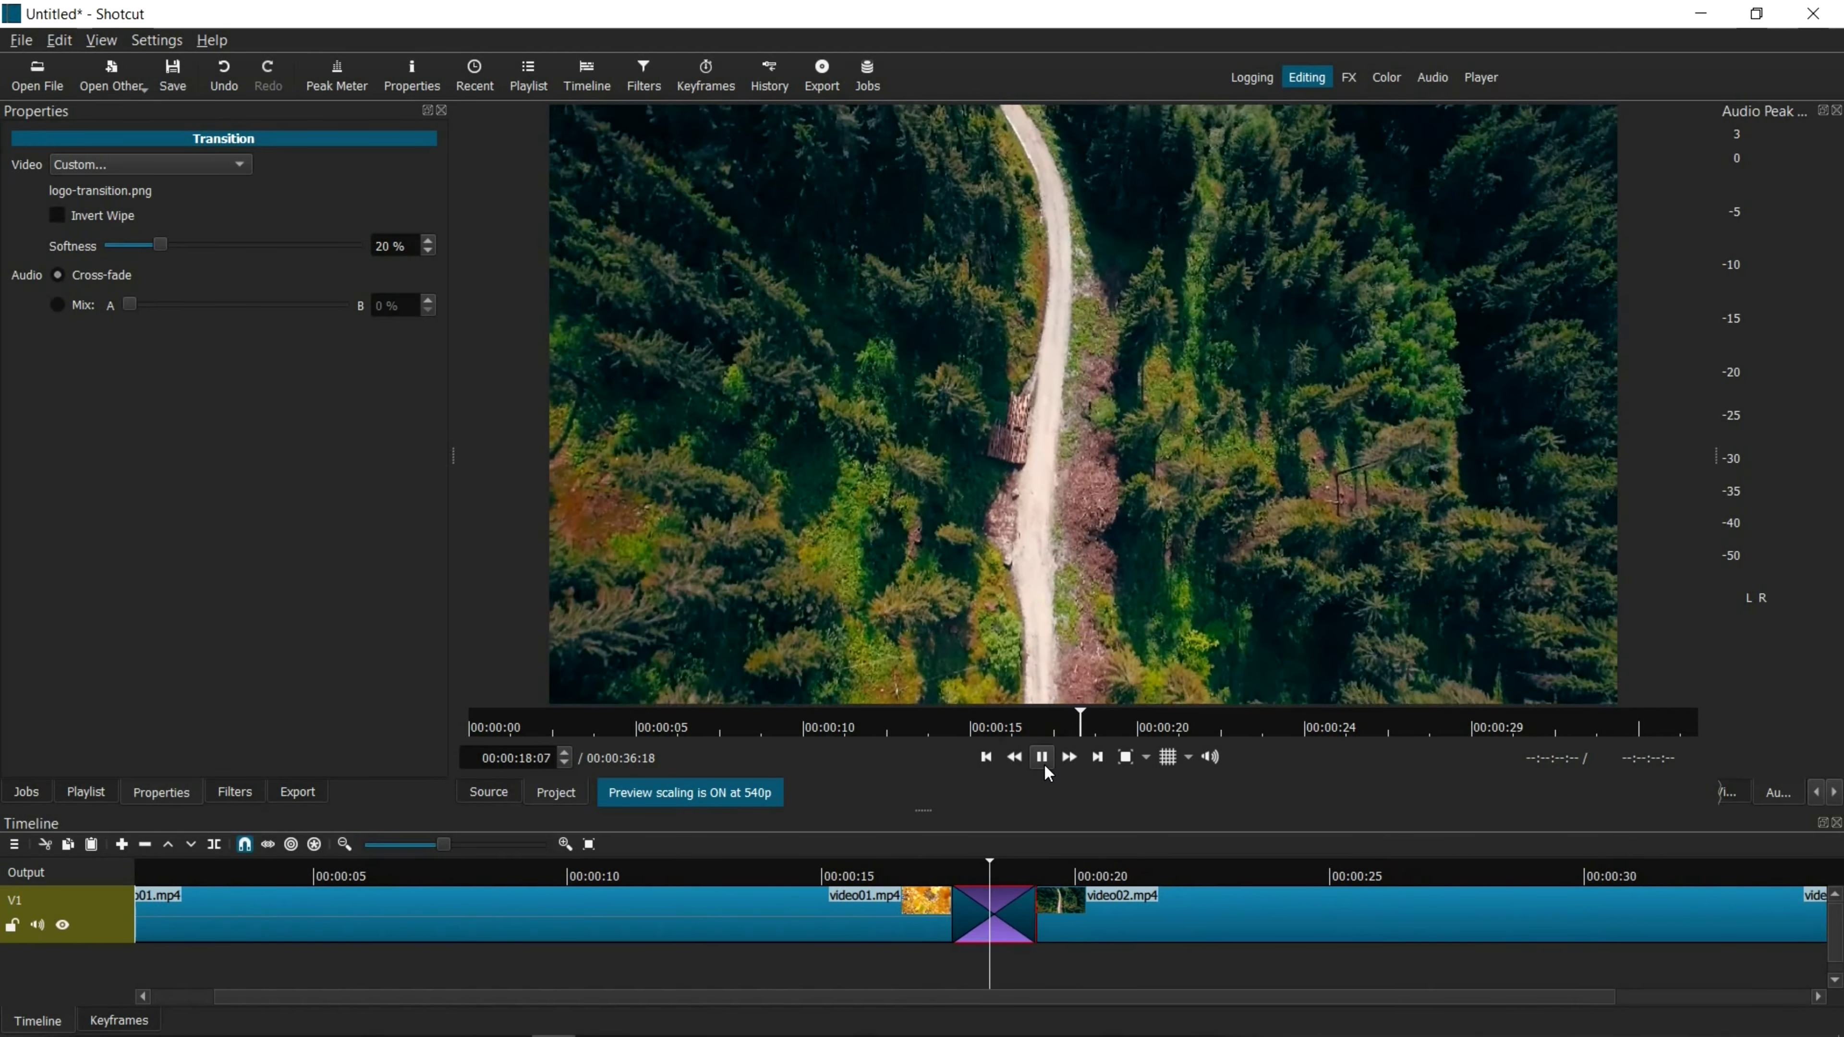
# - Lengthen the logo transition by extending its end to just past 00:00:20, and play through it
pyautogui.click(1042, 758)
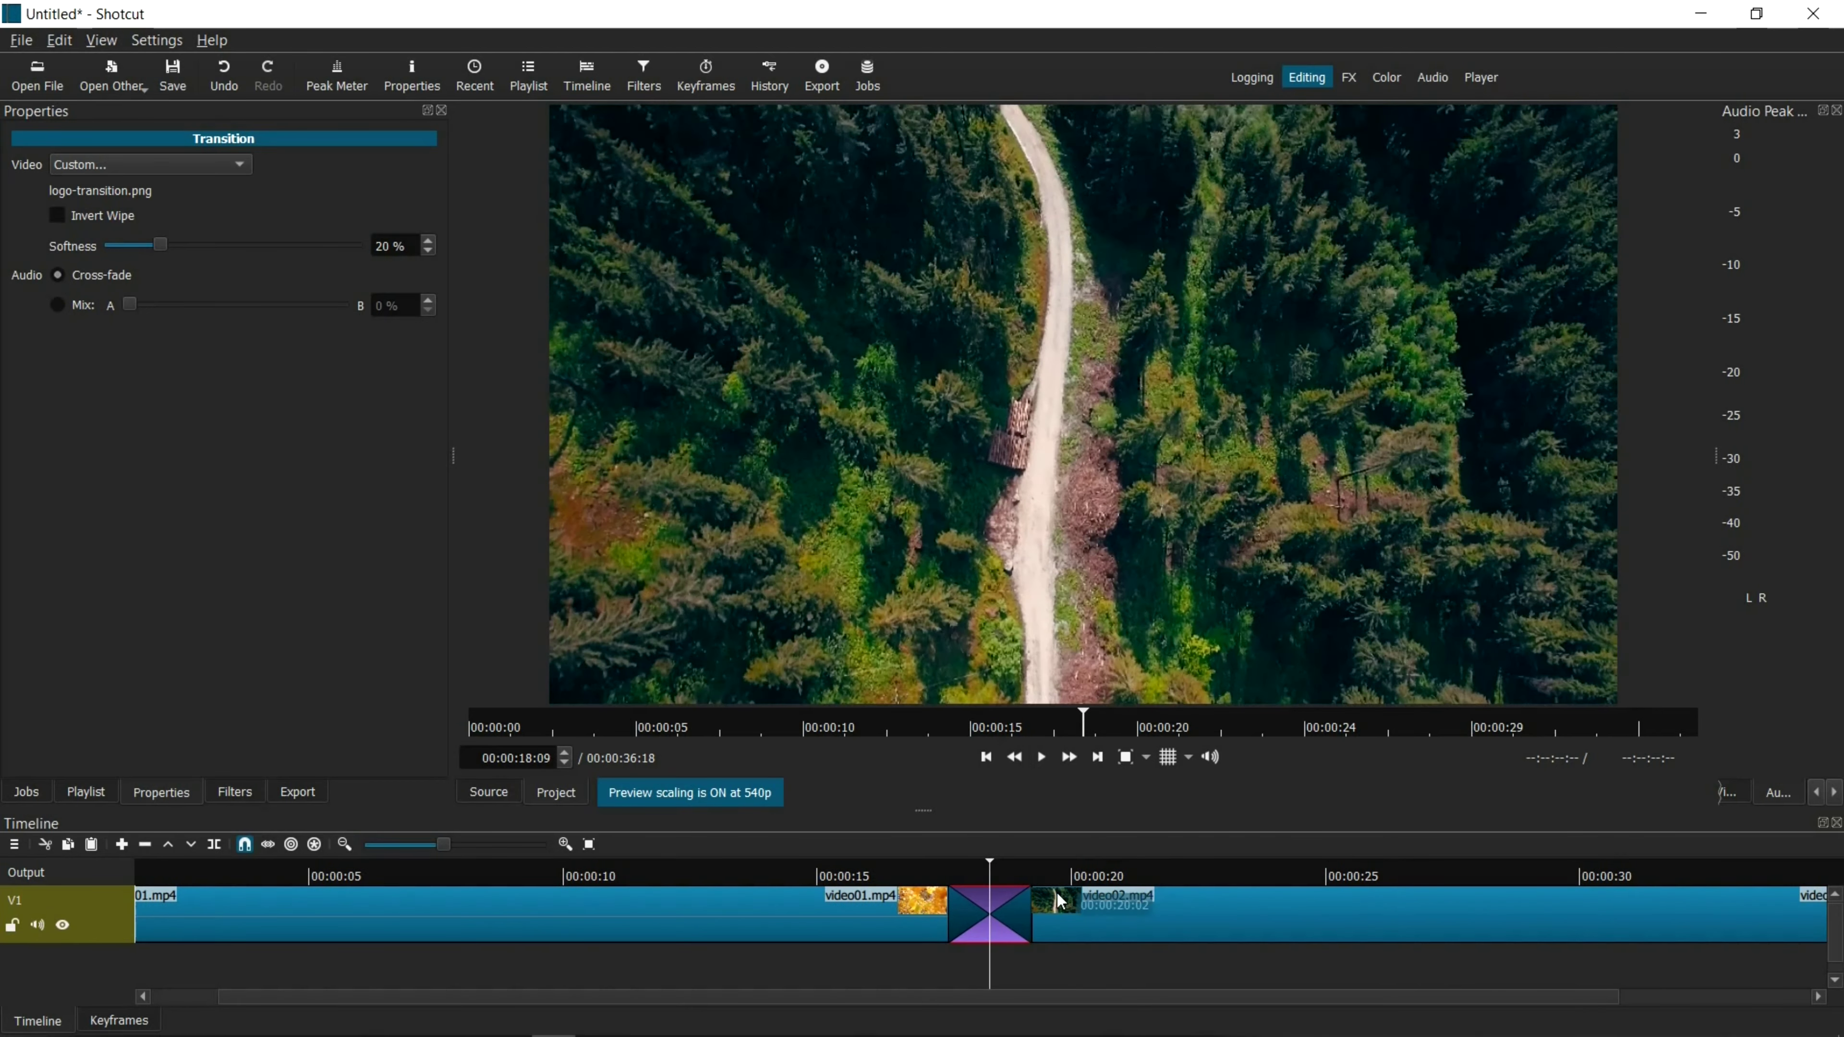
pyautogui.moveTo(1037, 928); pyautogui.dragTo(943, 897)
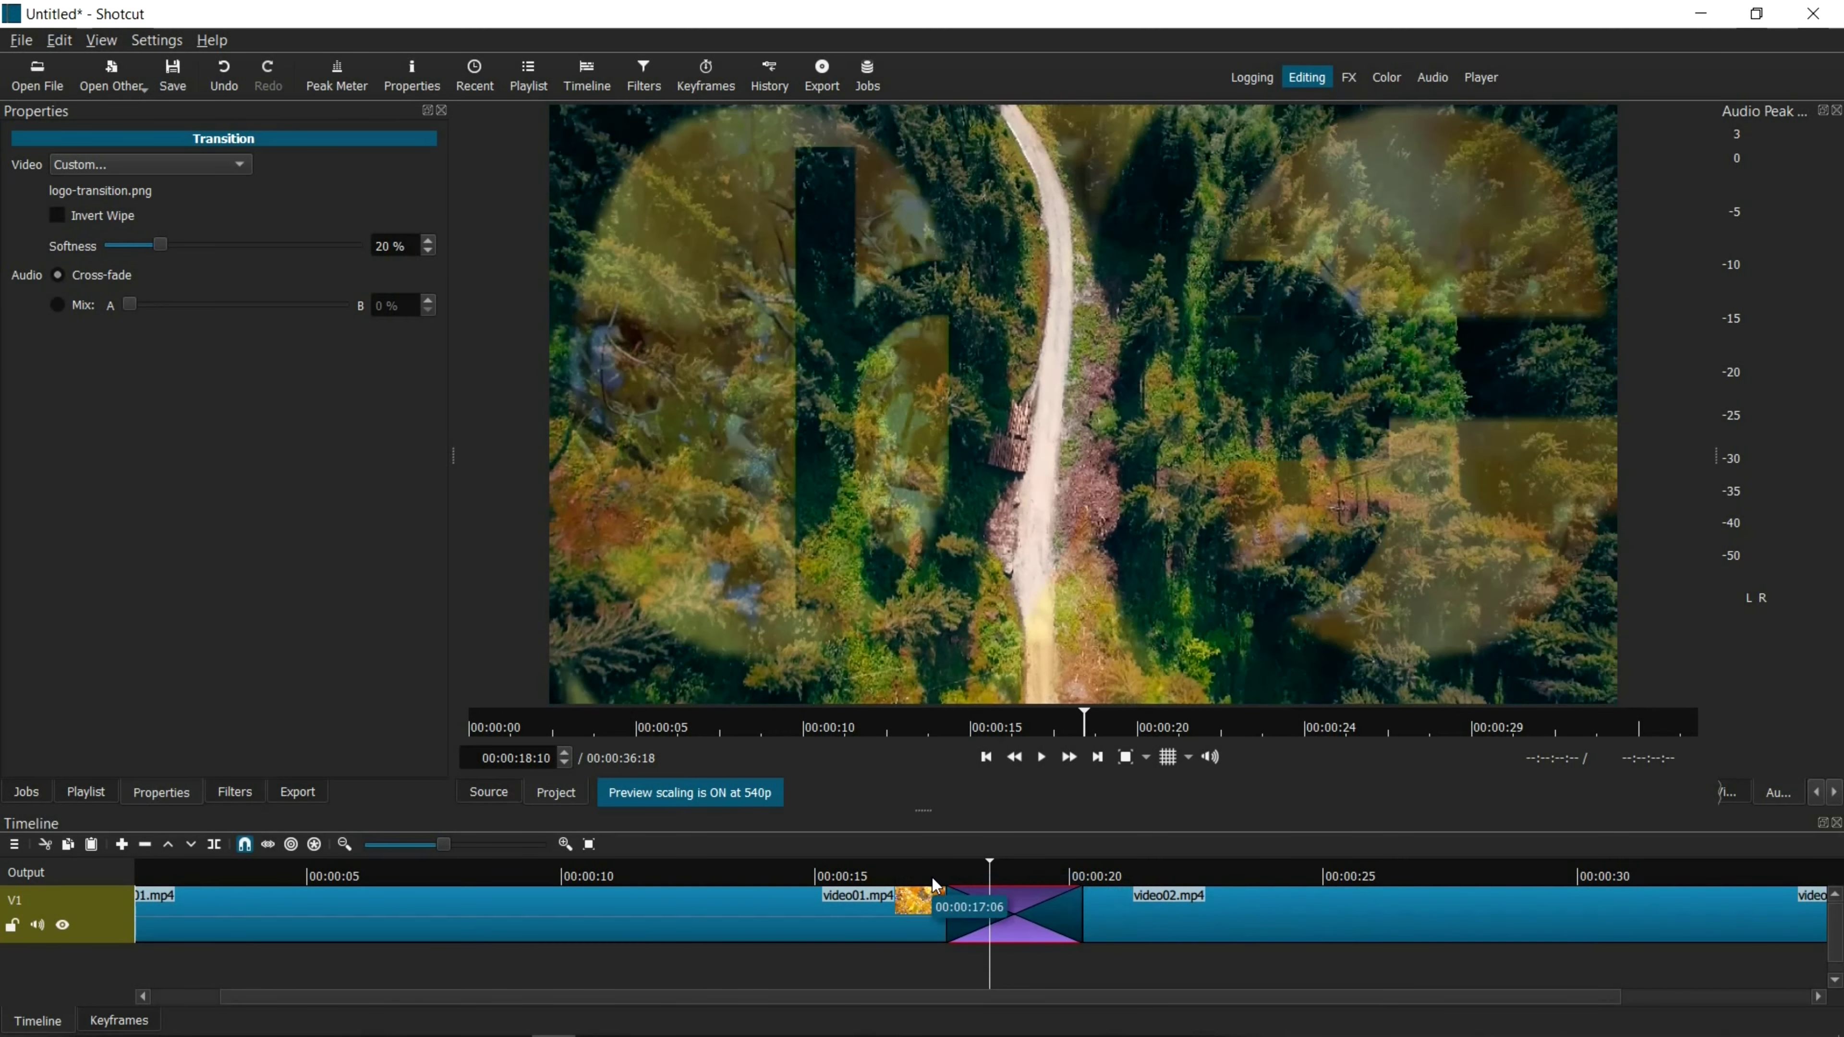
pyautogui.click(1042, 758)
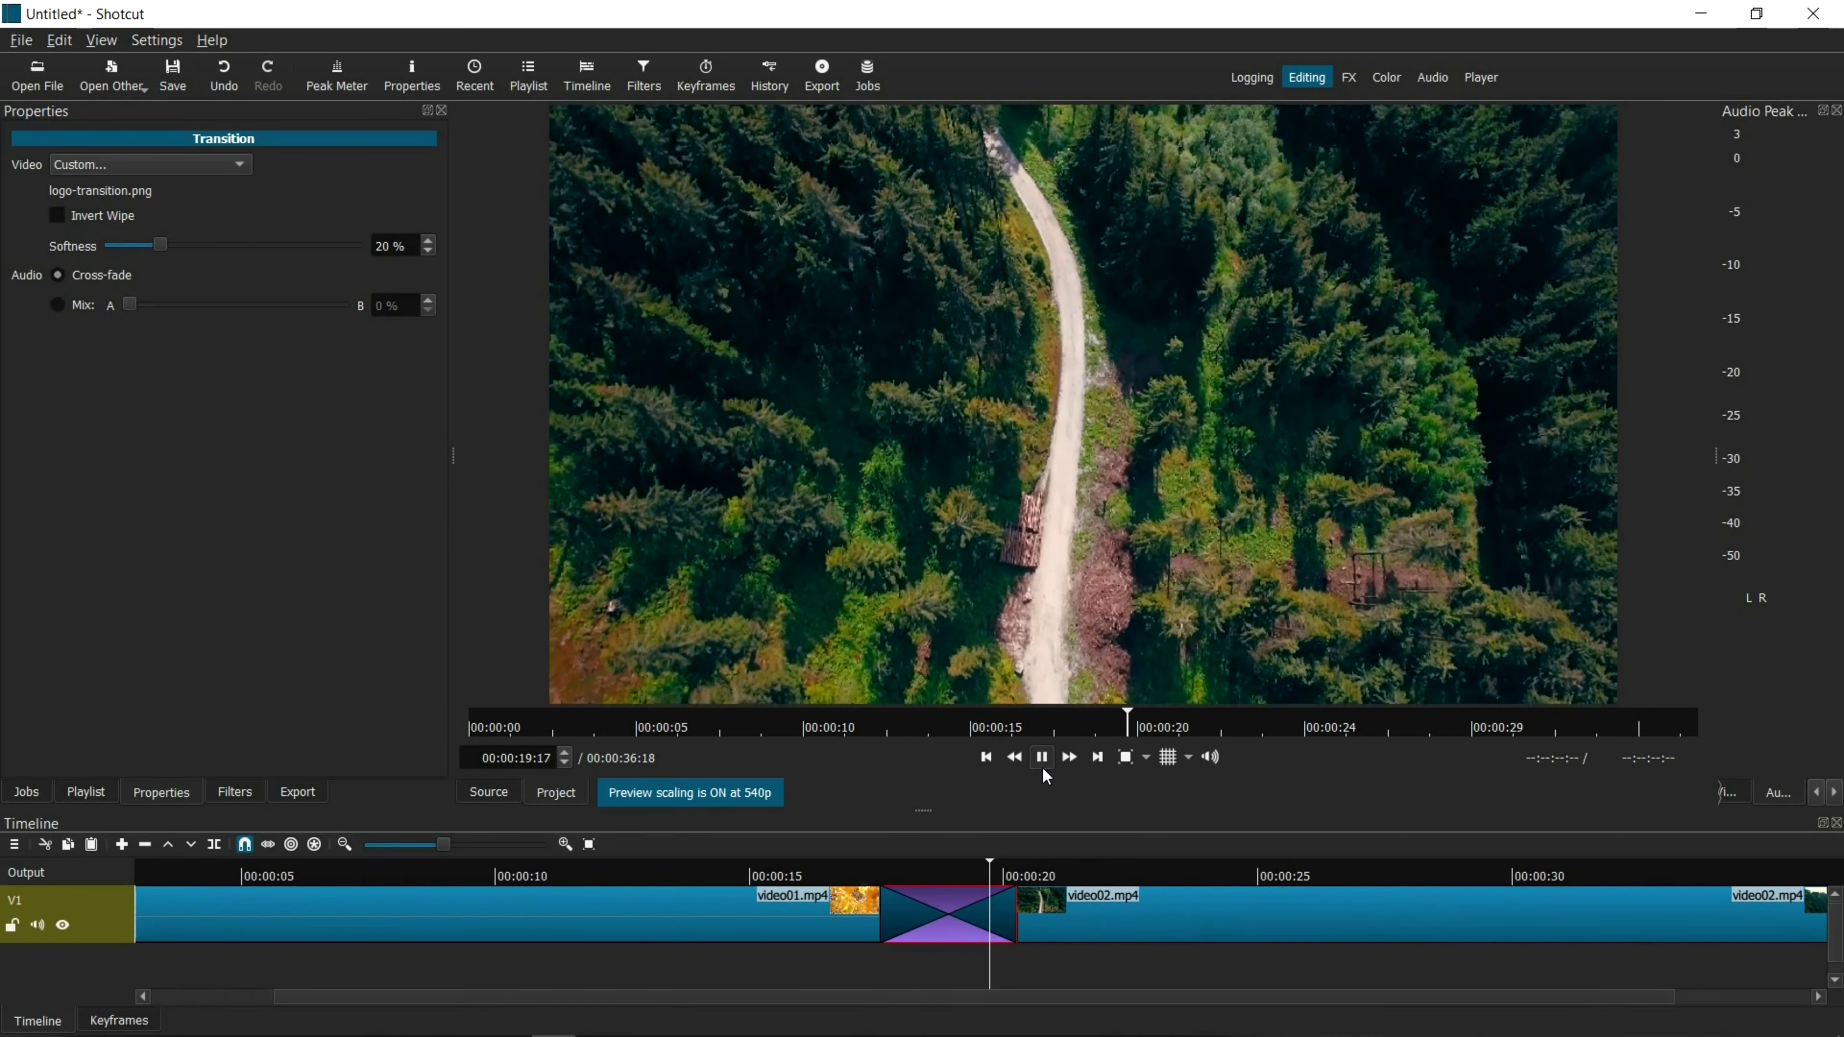
pyautogui.click(1042, 757)
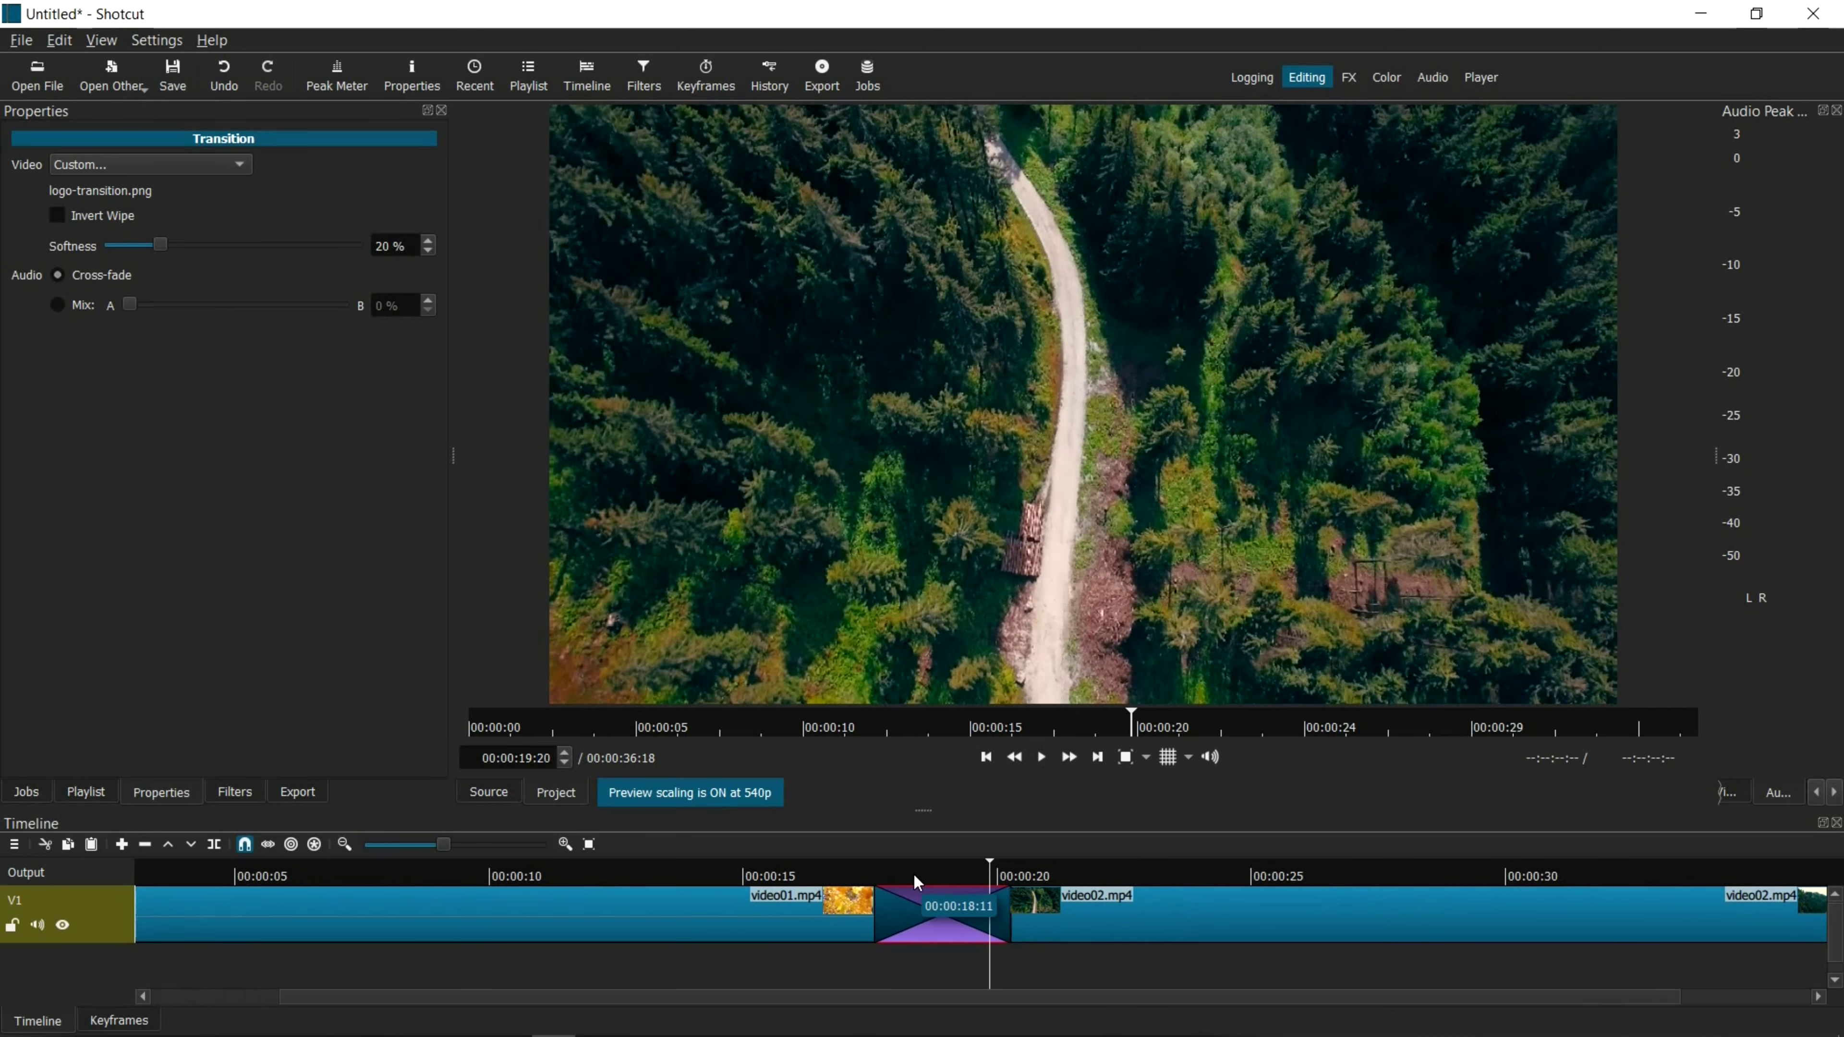
# - Step backward and forward frame by frame through the lengthened transition, finishing at 00:00:18:10, to examine the logo shapes
pyautogui.click(885, 874)
pyautogui.press('Left')
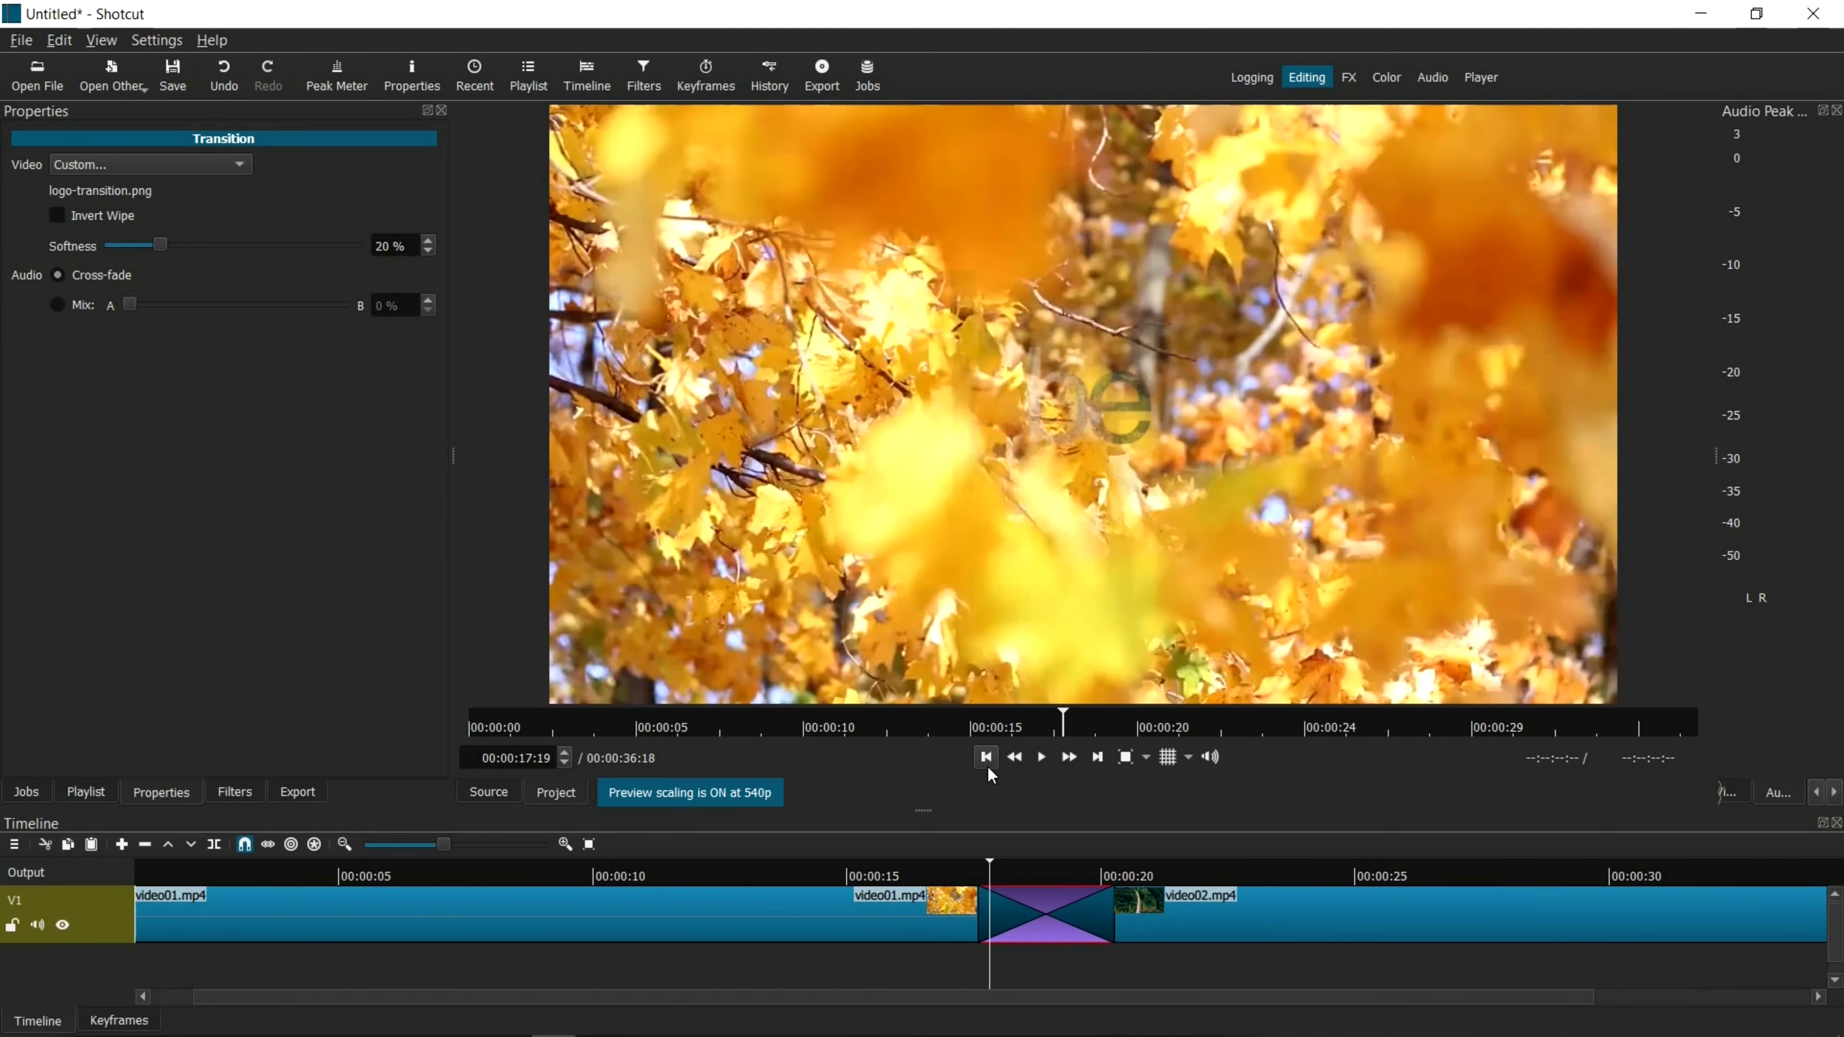
pyautogui.press('Left')
pyautogui.press('Left')
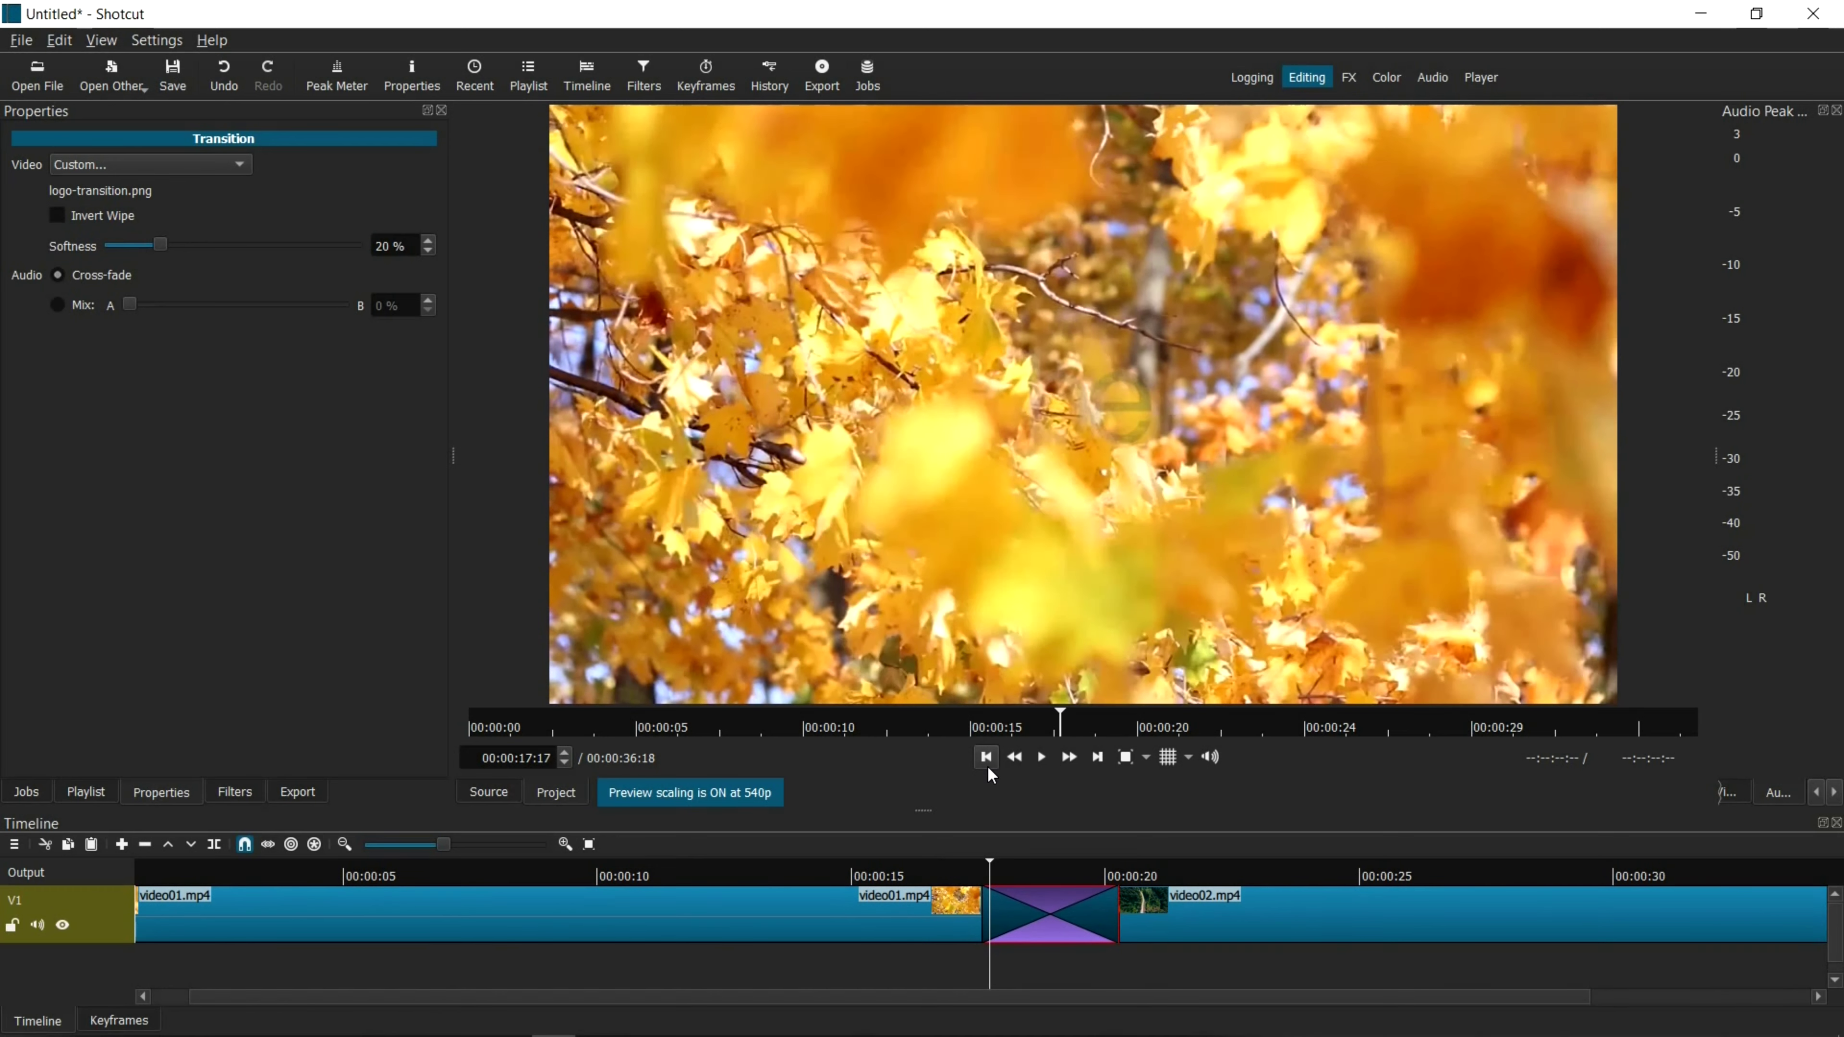
pyautogui.press('Right')
pyautogui.press('Right')
pyautogui.press('Right')
pyautogui.press('Right')
pyautogui.press('Right')
pyautogui.press('Right')
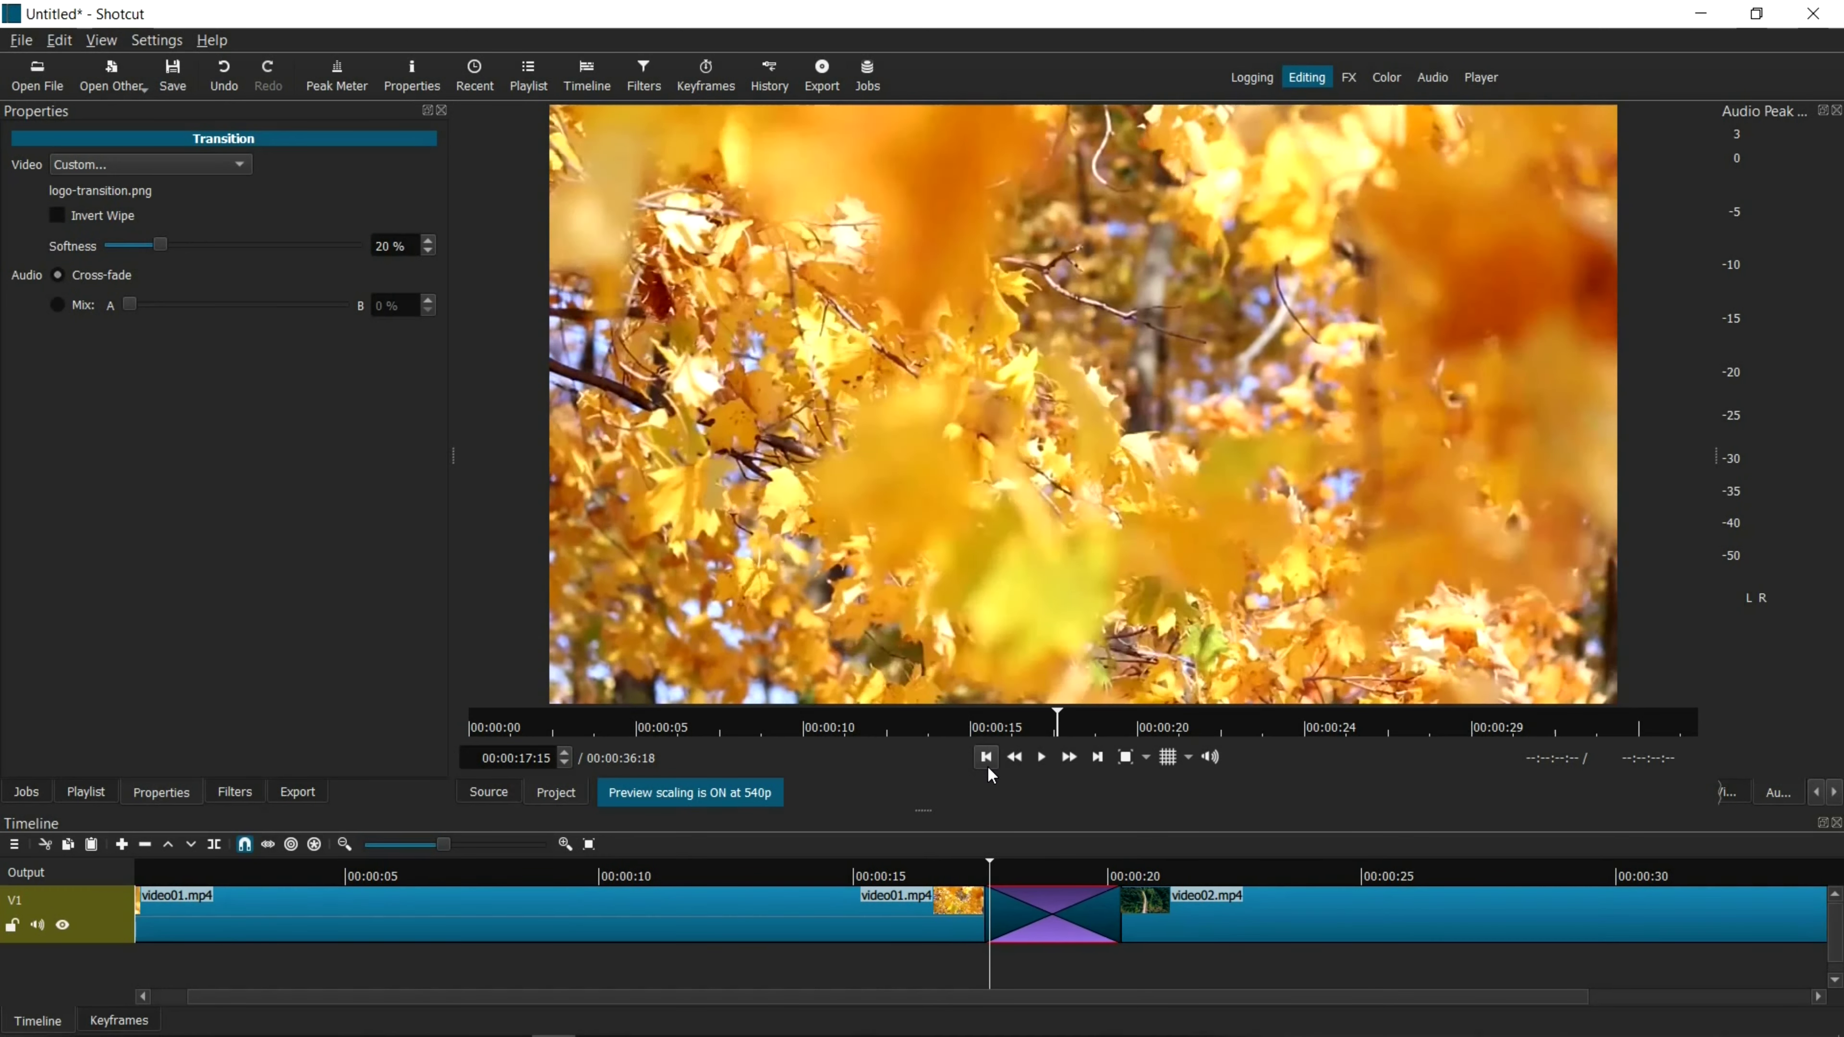
pyautogui.press('Right')
pyautogui.press('Right')
pyautogui.press('Right')
pyautogui.press('Right')
pyautogui.press('Right')
pyautogui.press('Right')
pyautogui.press('Right')
pyautogui.press('Right')
pyautogui.press('Right')
pyautogui.press('Right')
pyautogui.press('Right')
pyautogui.press('Right')
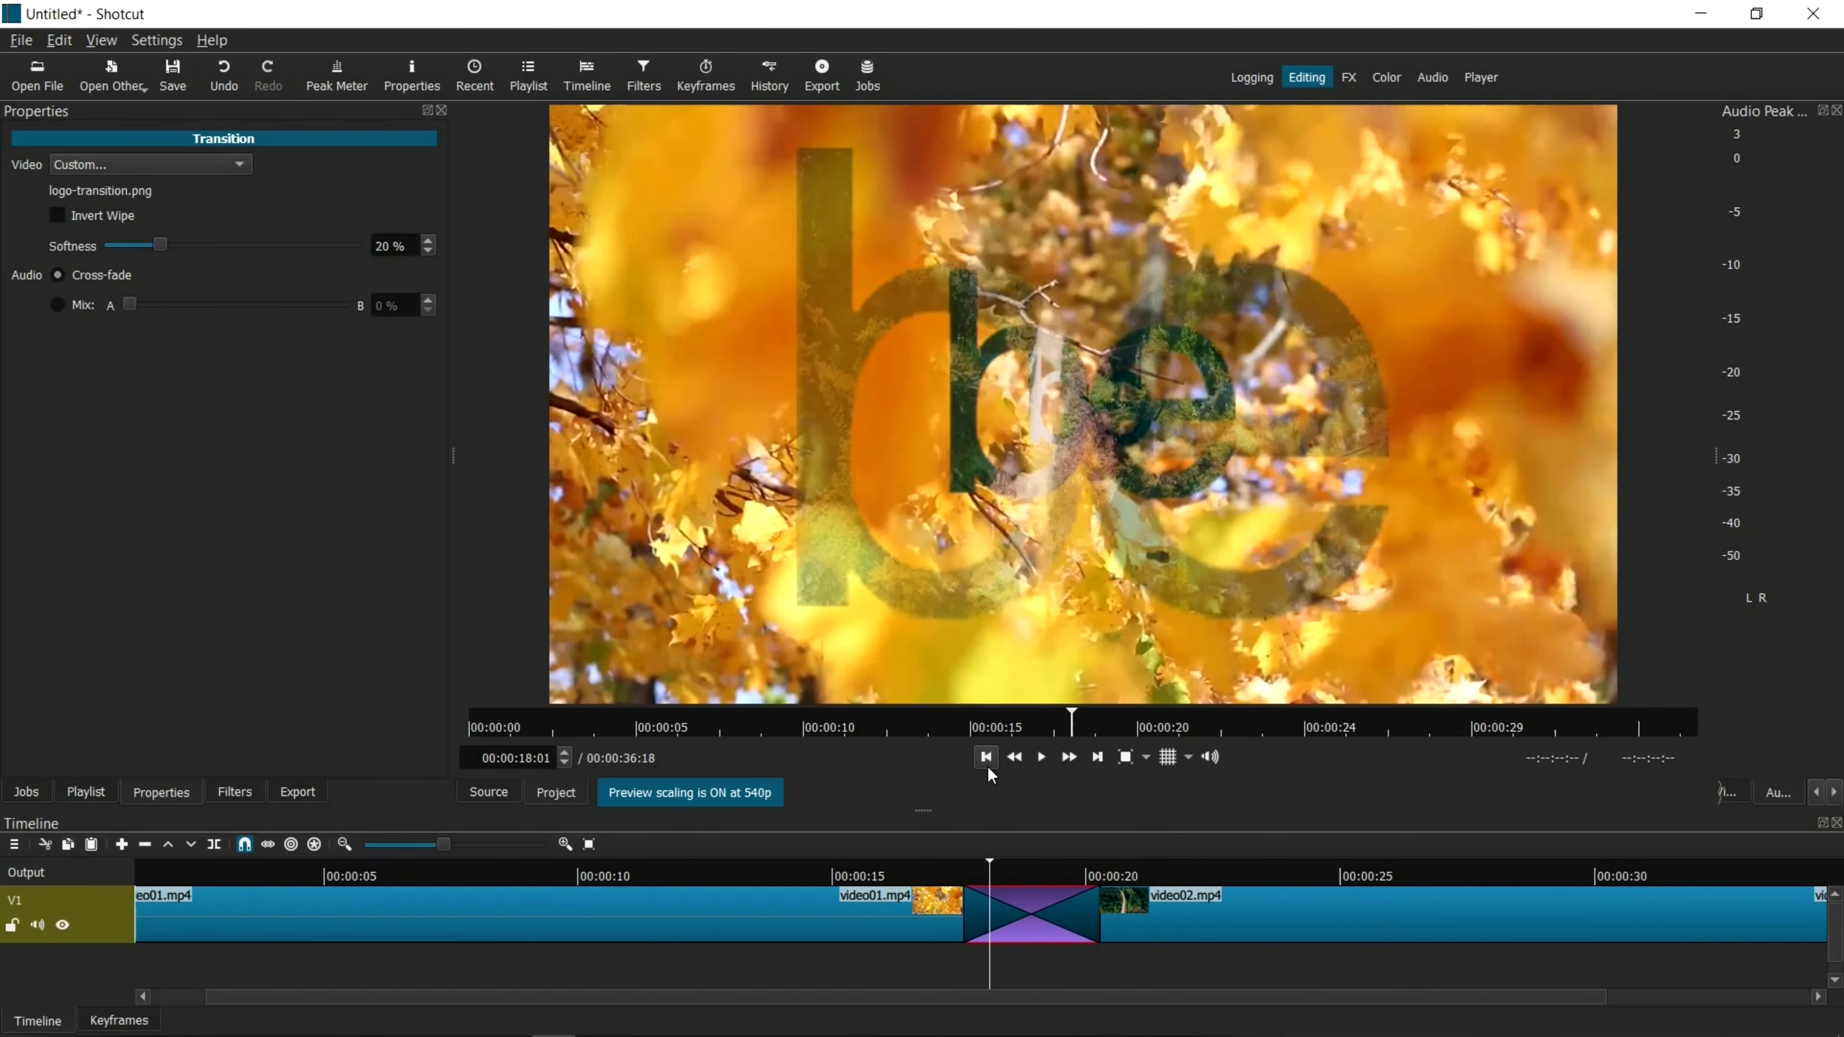
pyautogui.press('Right')
pyautogui.press('Right')
pyautogui.press('Right')
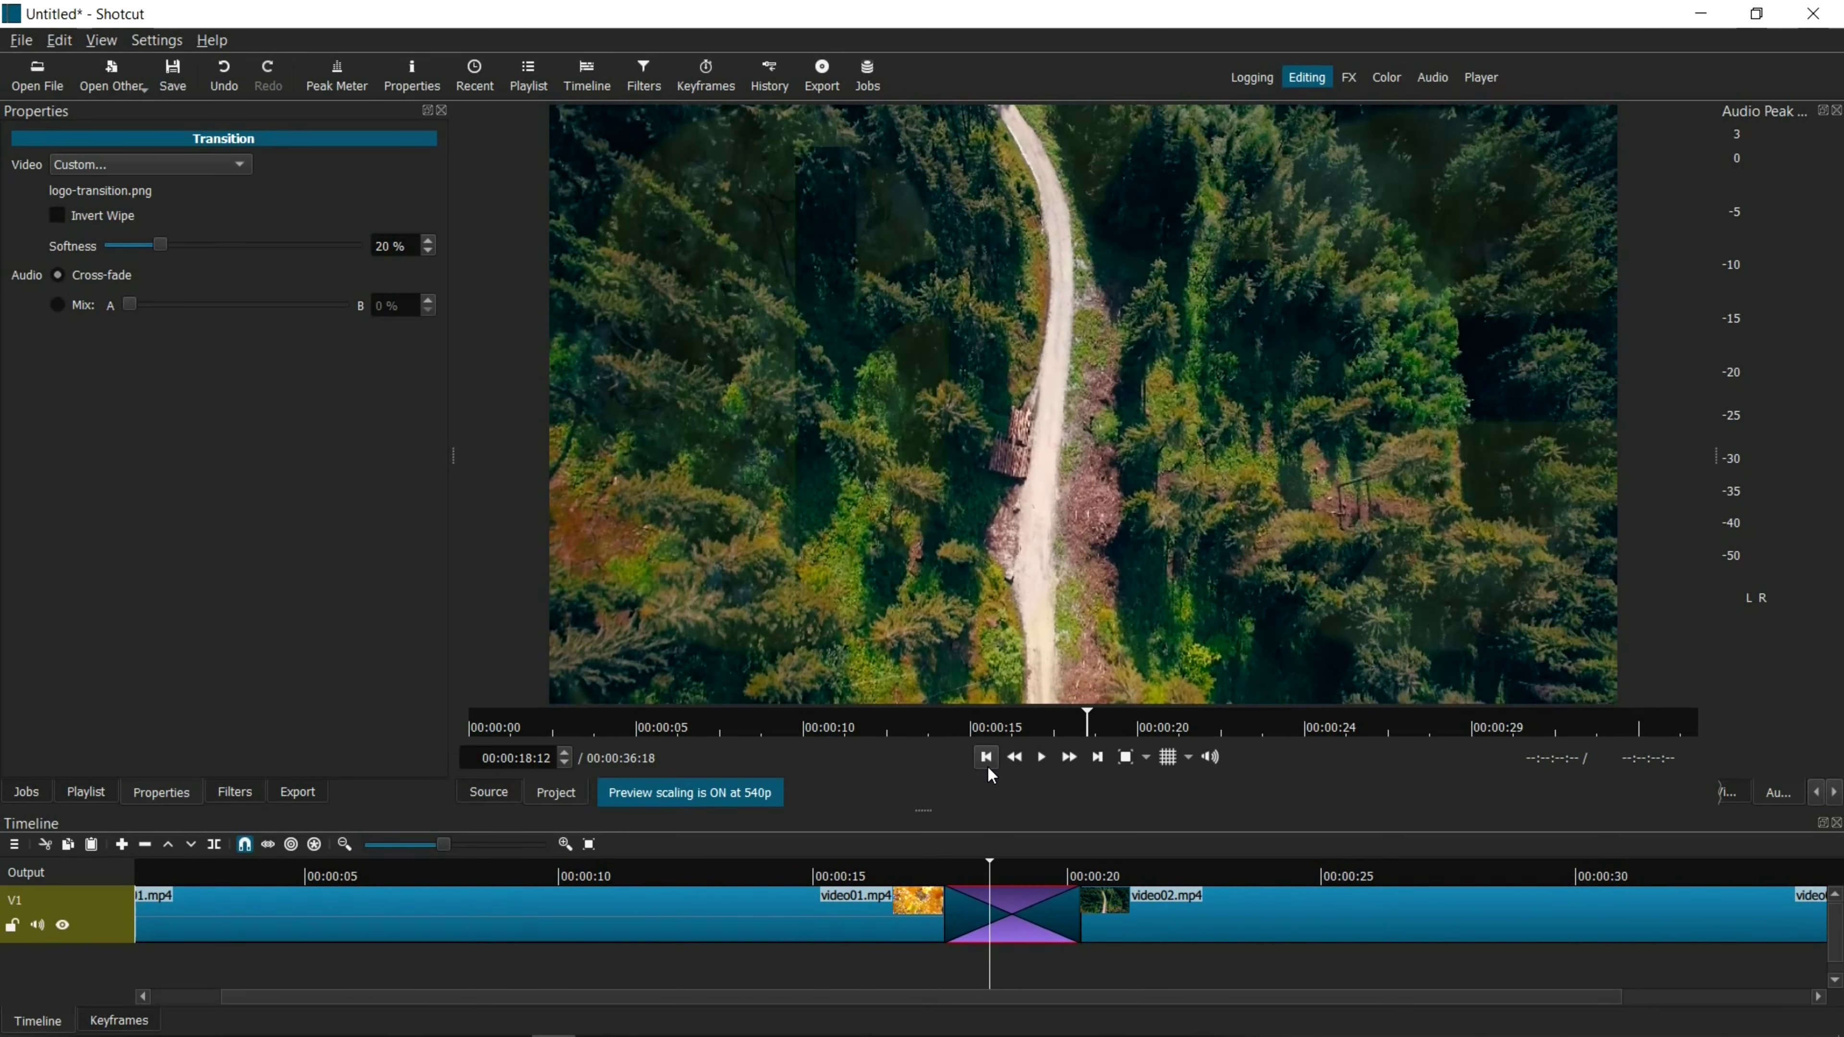
pyautogui.press('Left')
pyautogui.press('Left')
pyautogui.press('Left')
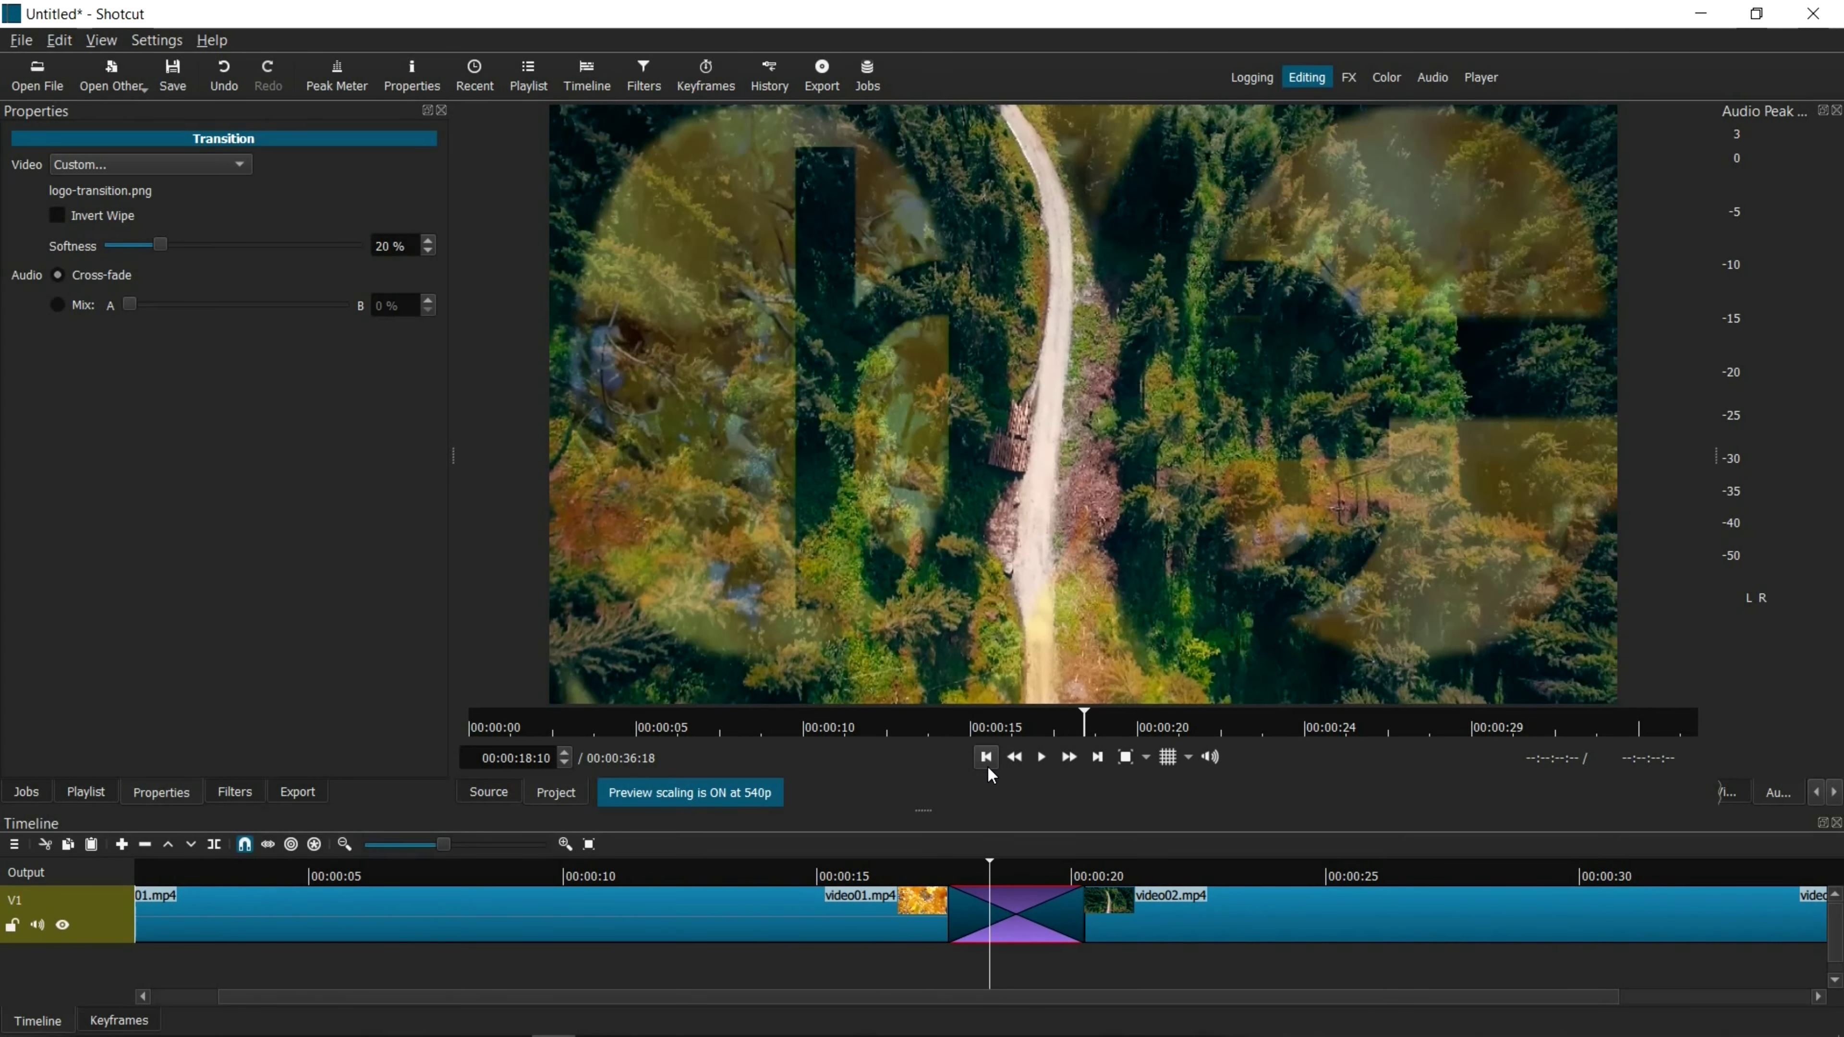
# - Replay the lengthened transition from its start, stop it partway, and step back to 00:00:18:18
pyautogui.click(948, 880)
pyautogui.click(1041, 758)
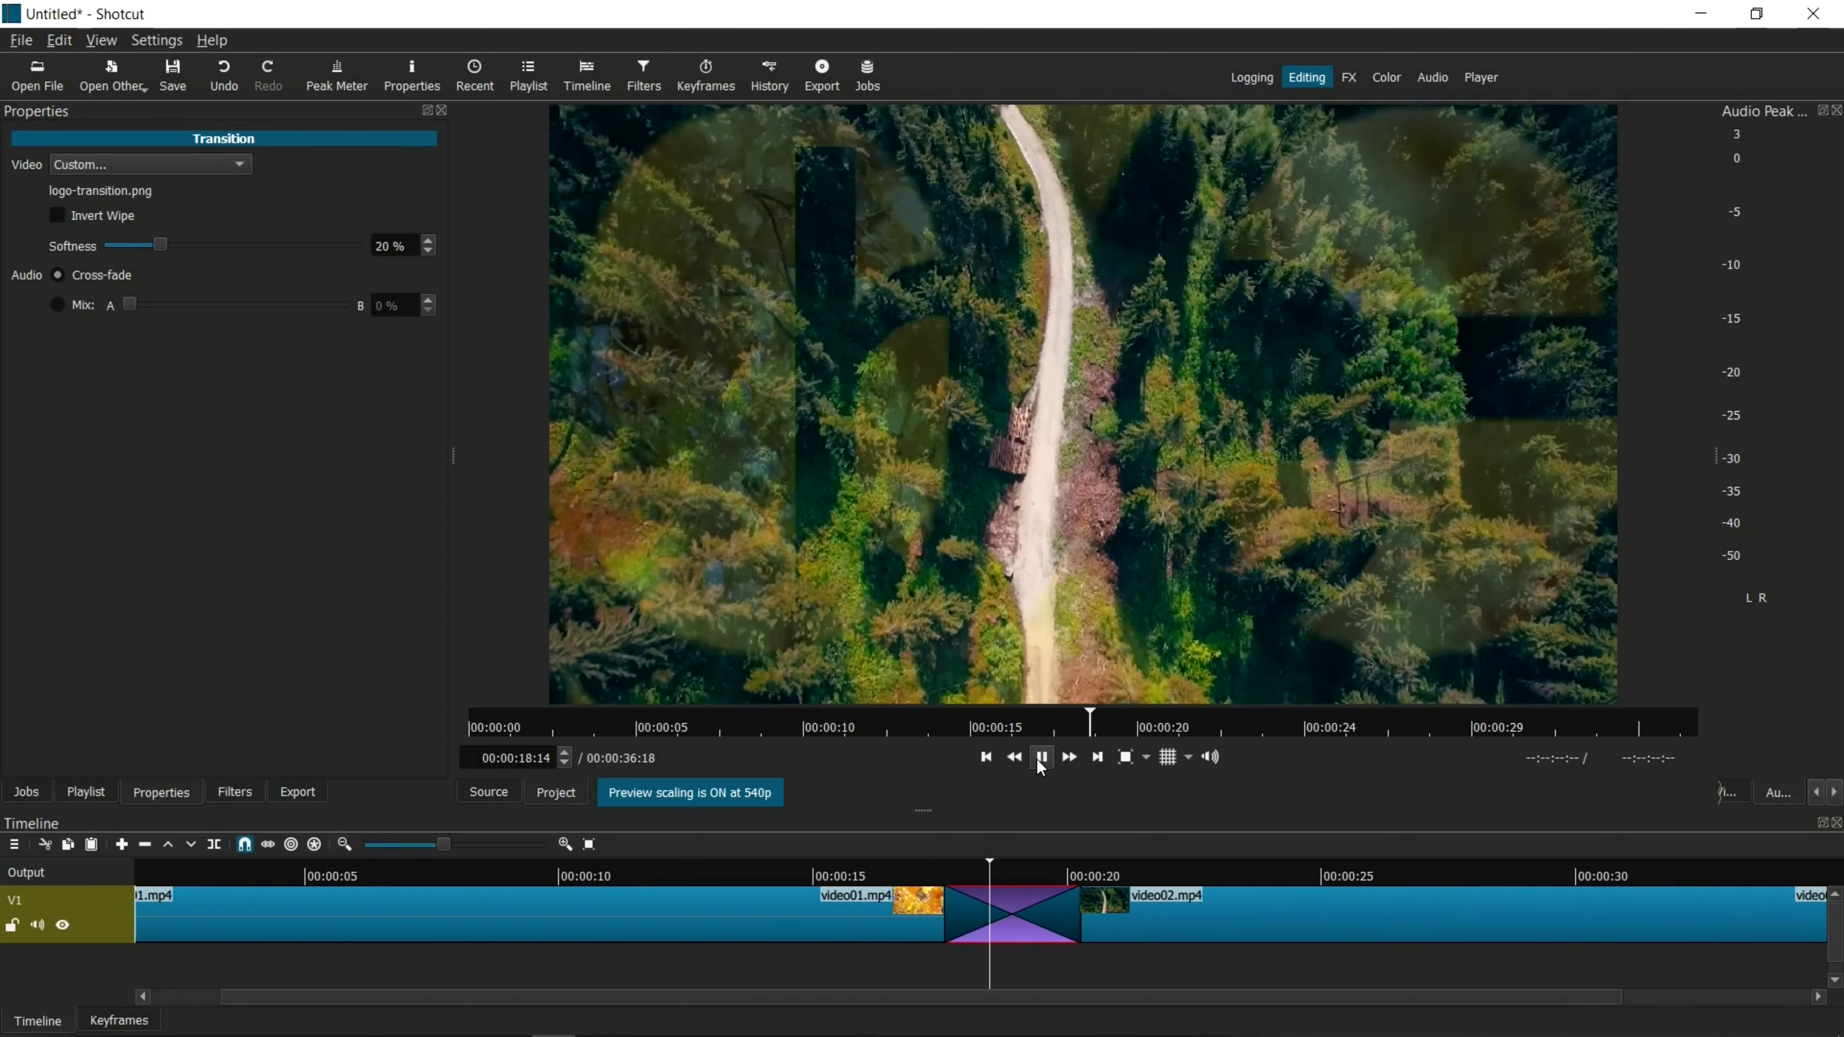
pyautogui.click(1041, 757)
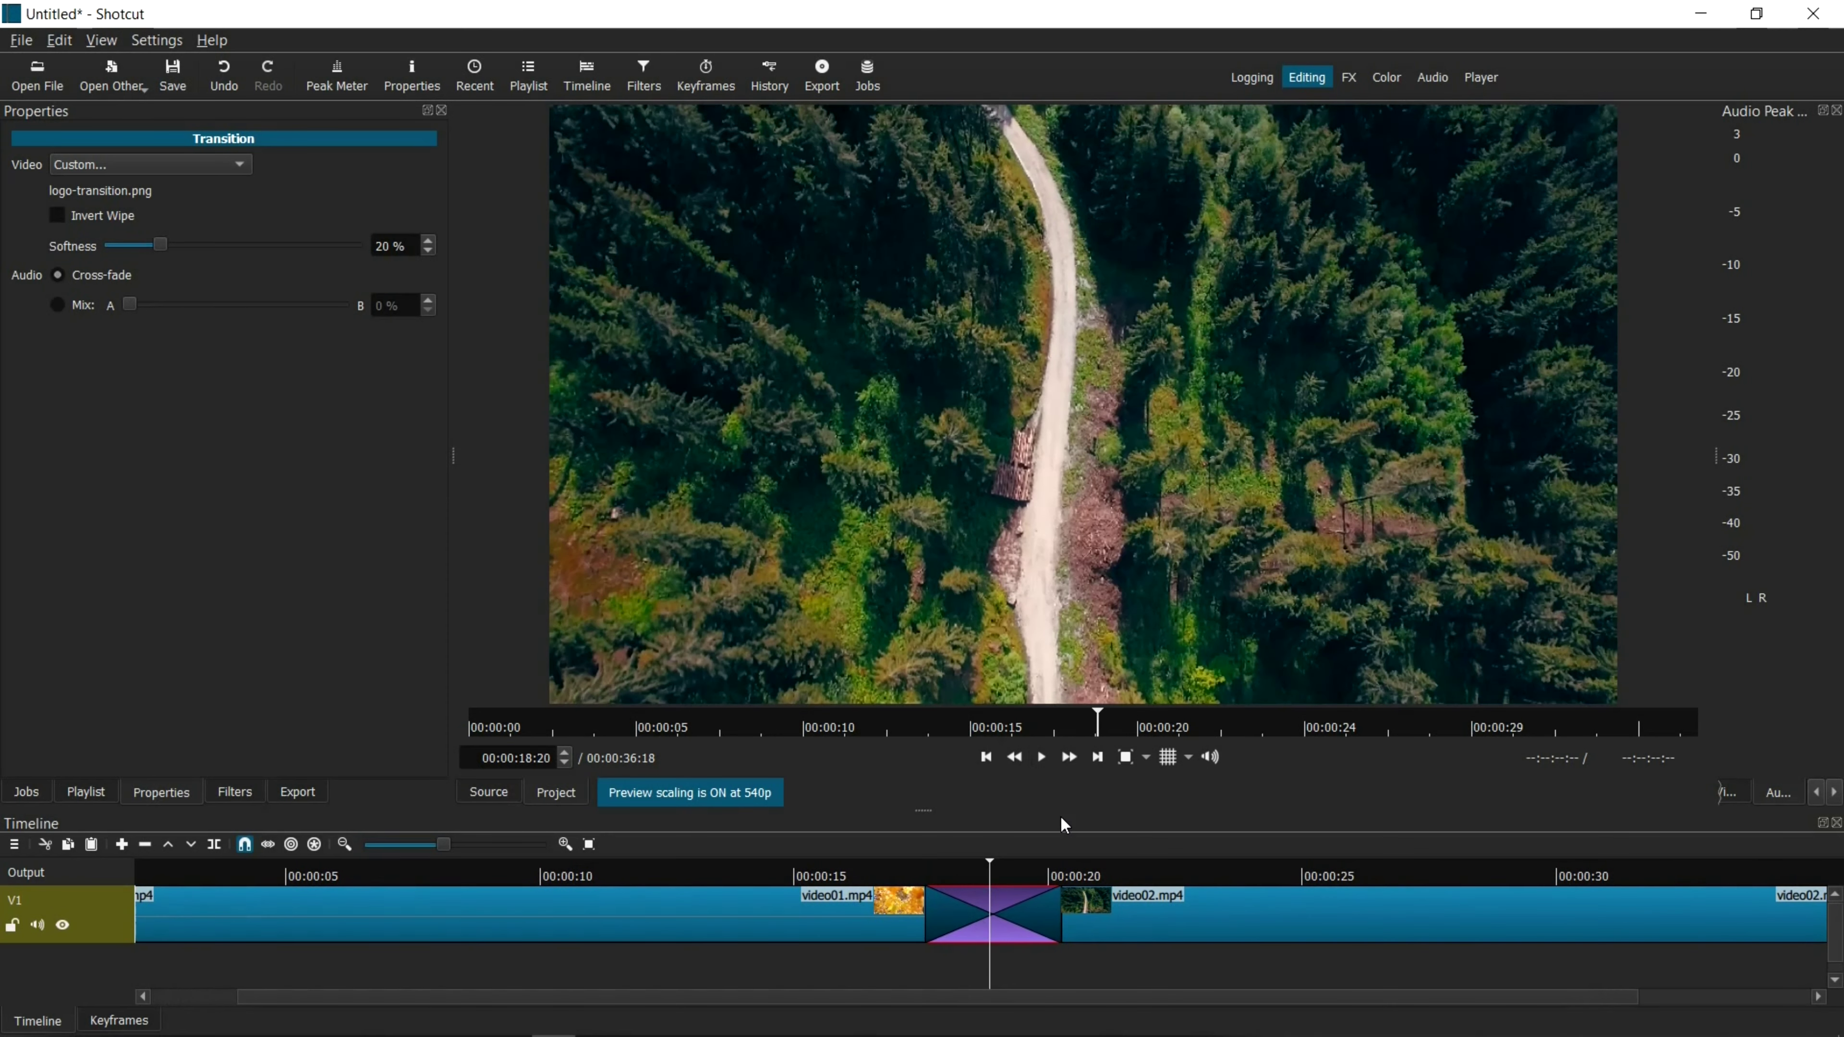
pyautogui.press('Left')
pyautogui.press('Left')
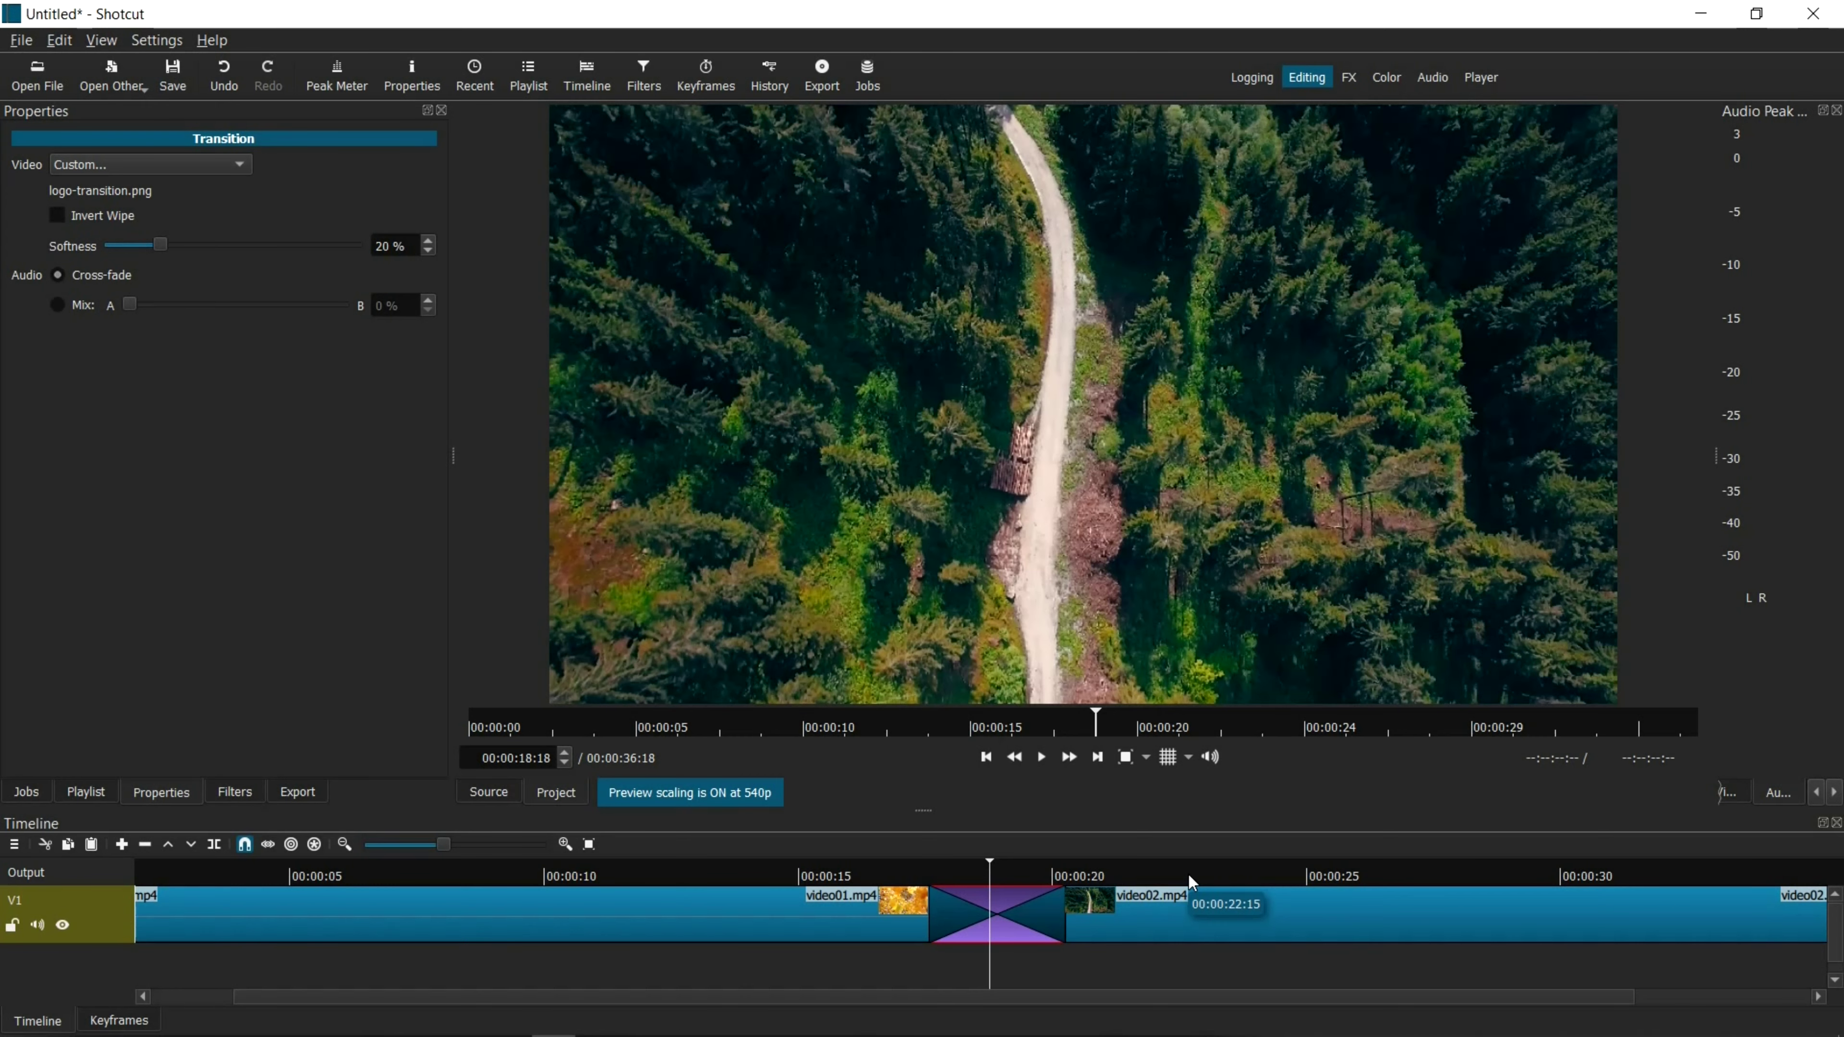
# - Replay the lengthened transition at normal speed from 00:00:16:19 in video01.mp4
pyautogui.click(890, 871)
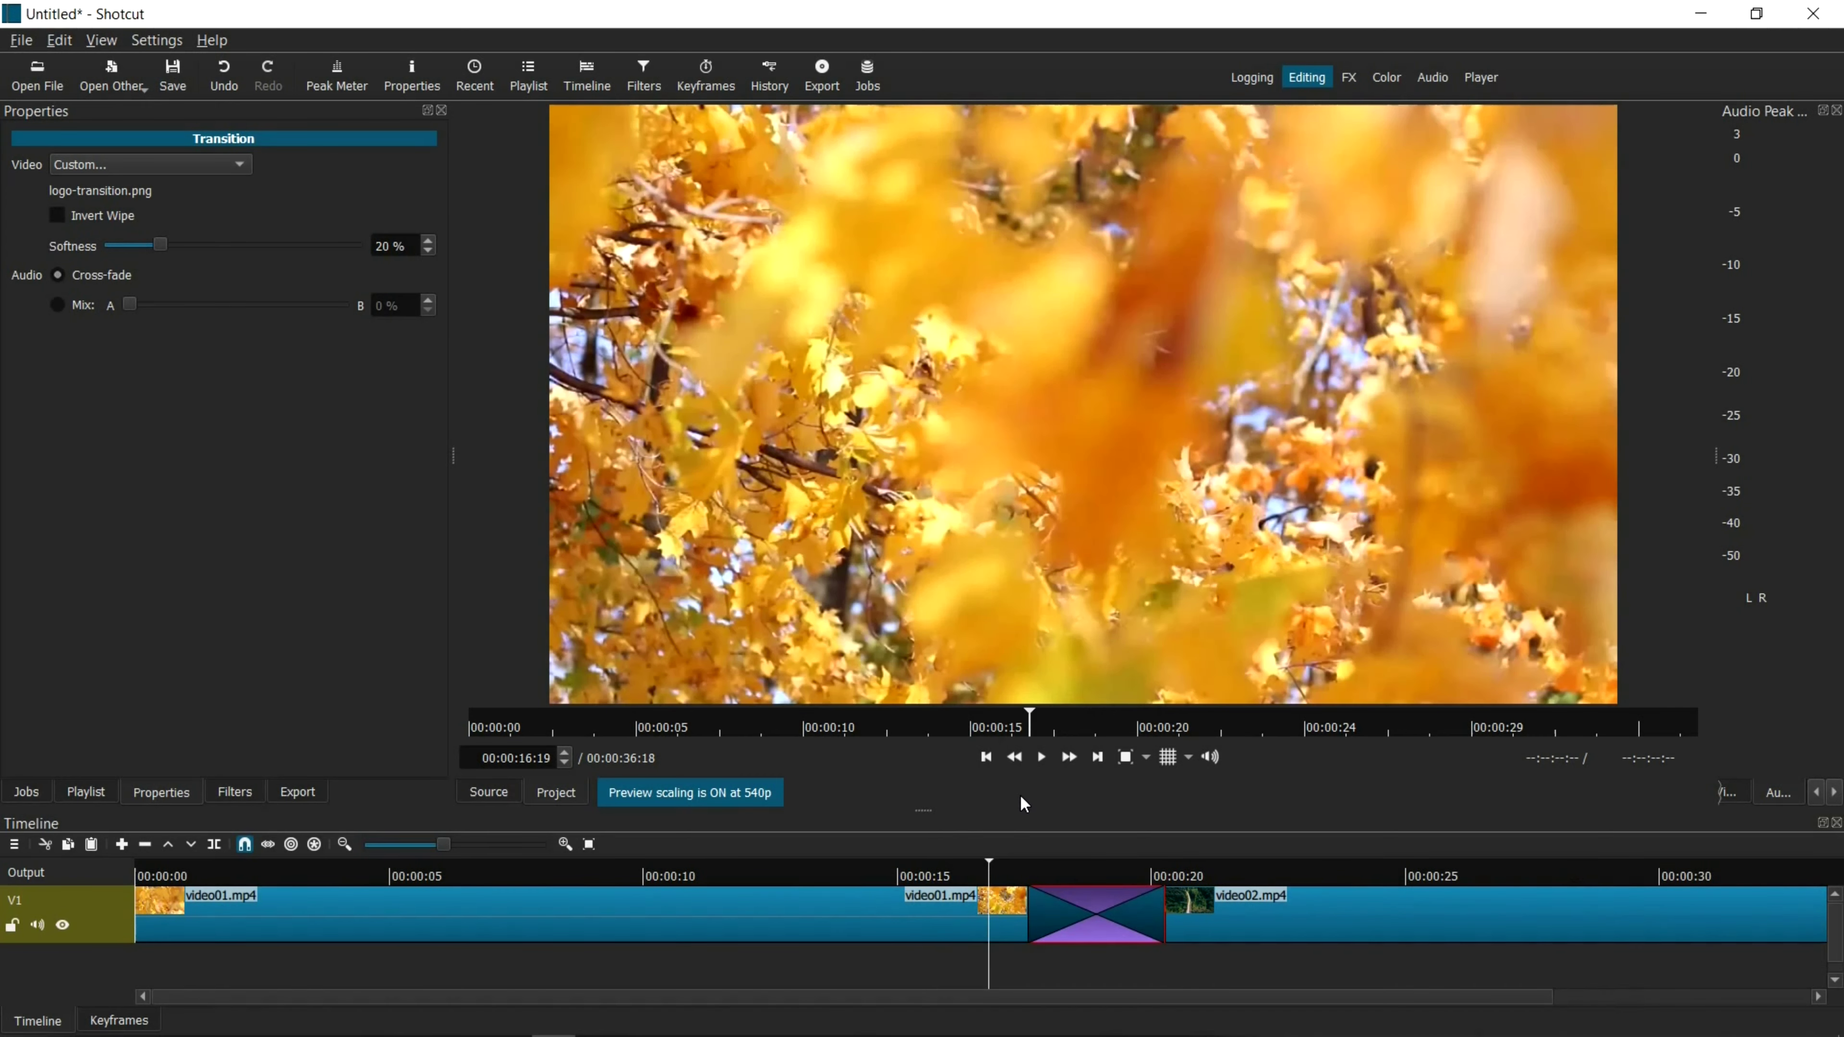
pyautogui.click(1047, 755)
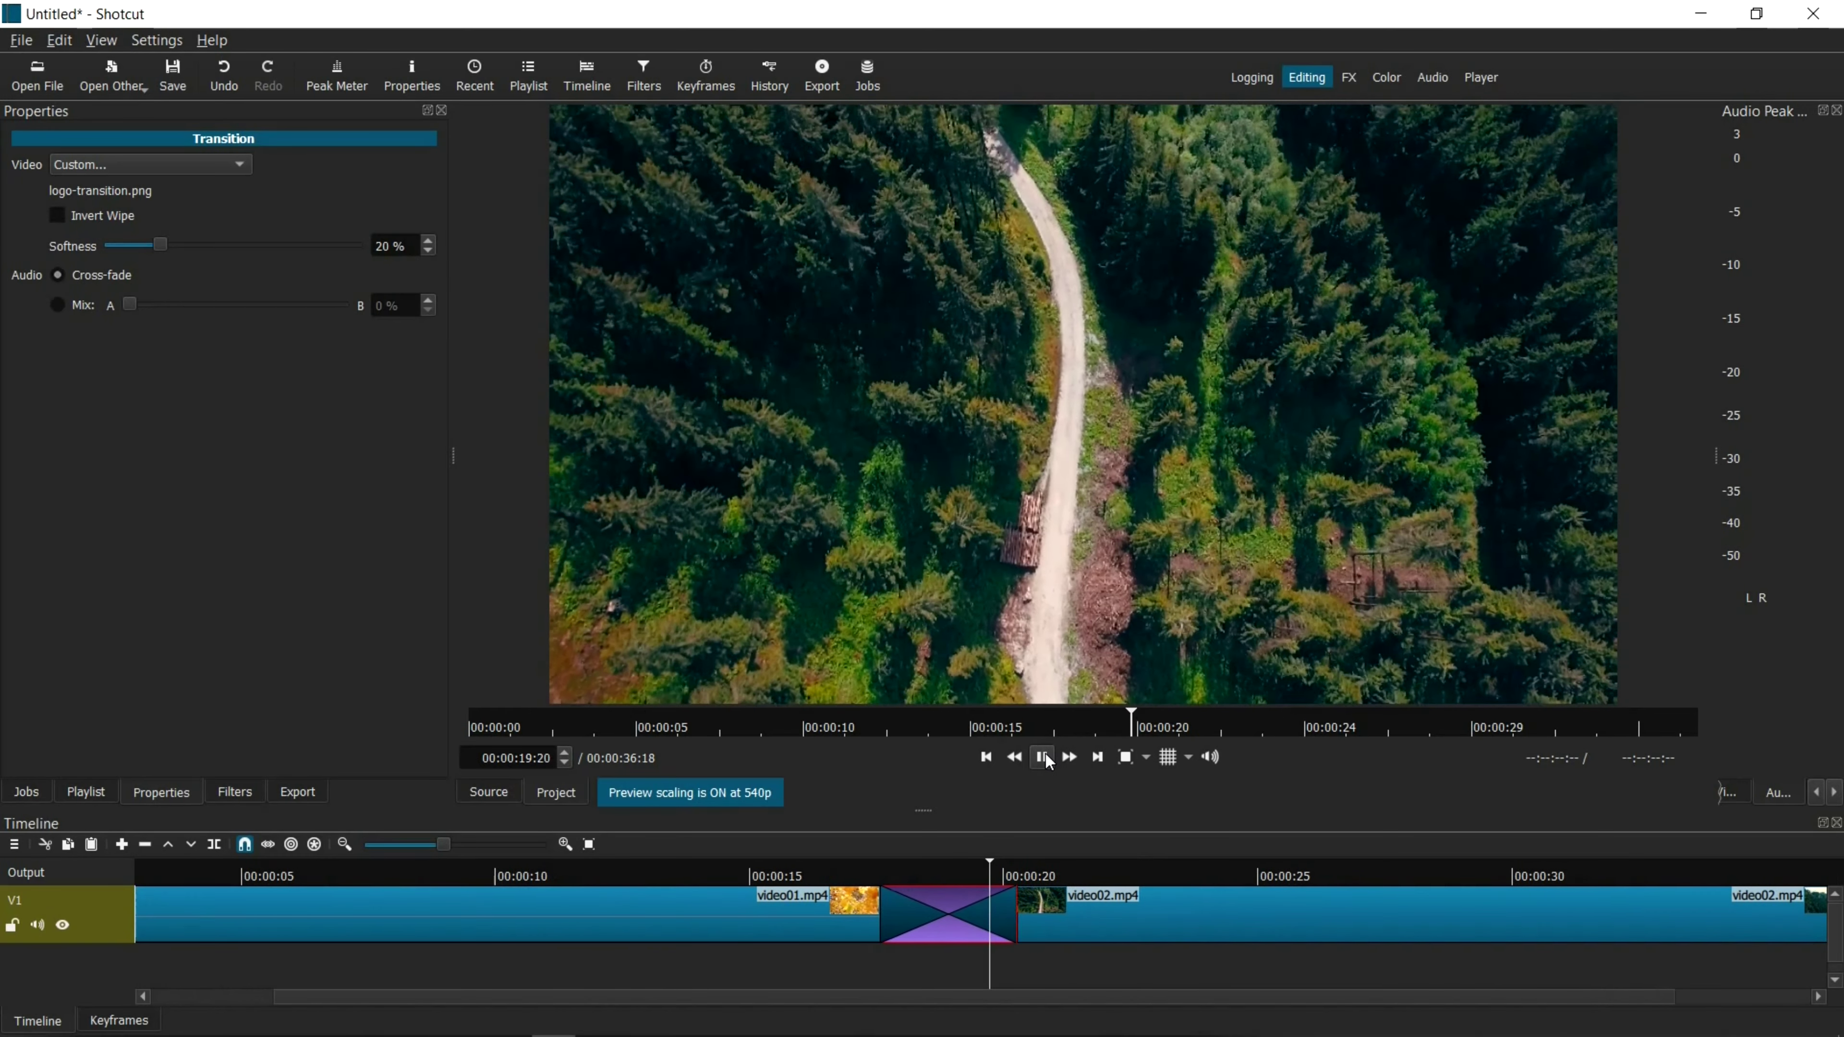
pyautogui.click(1047, 755)
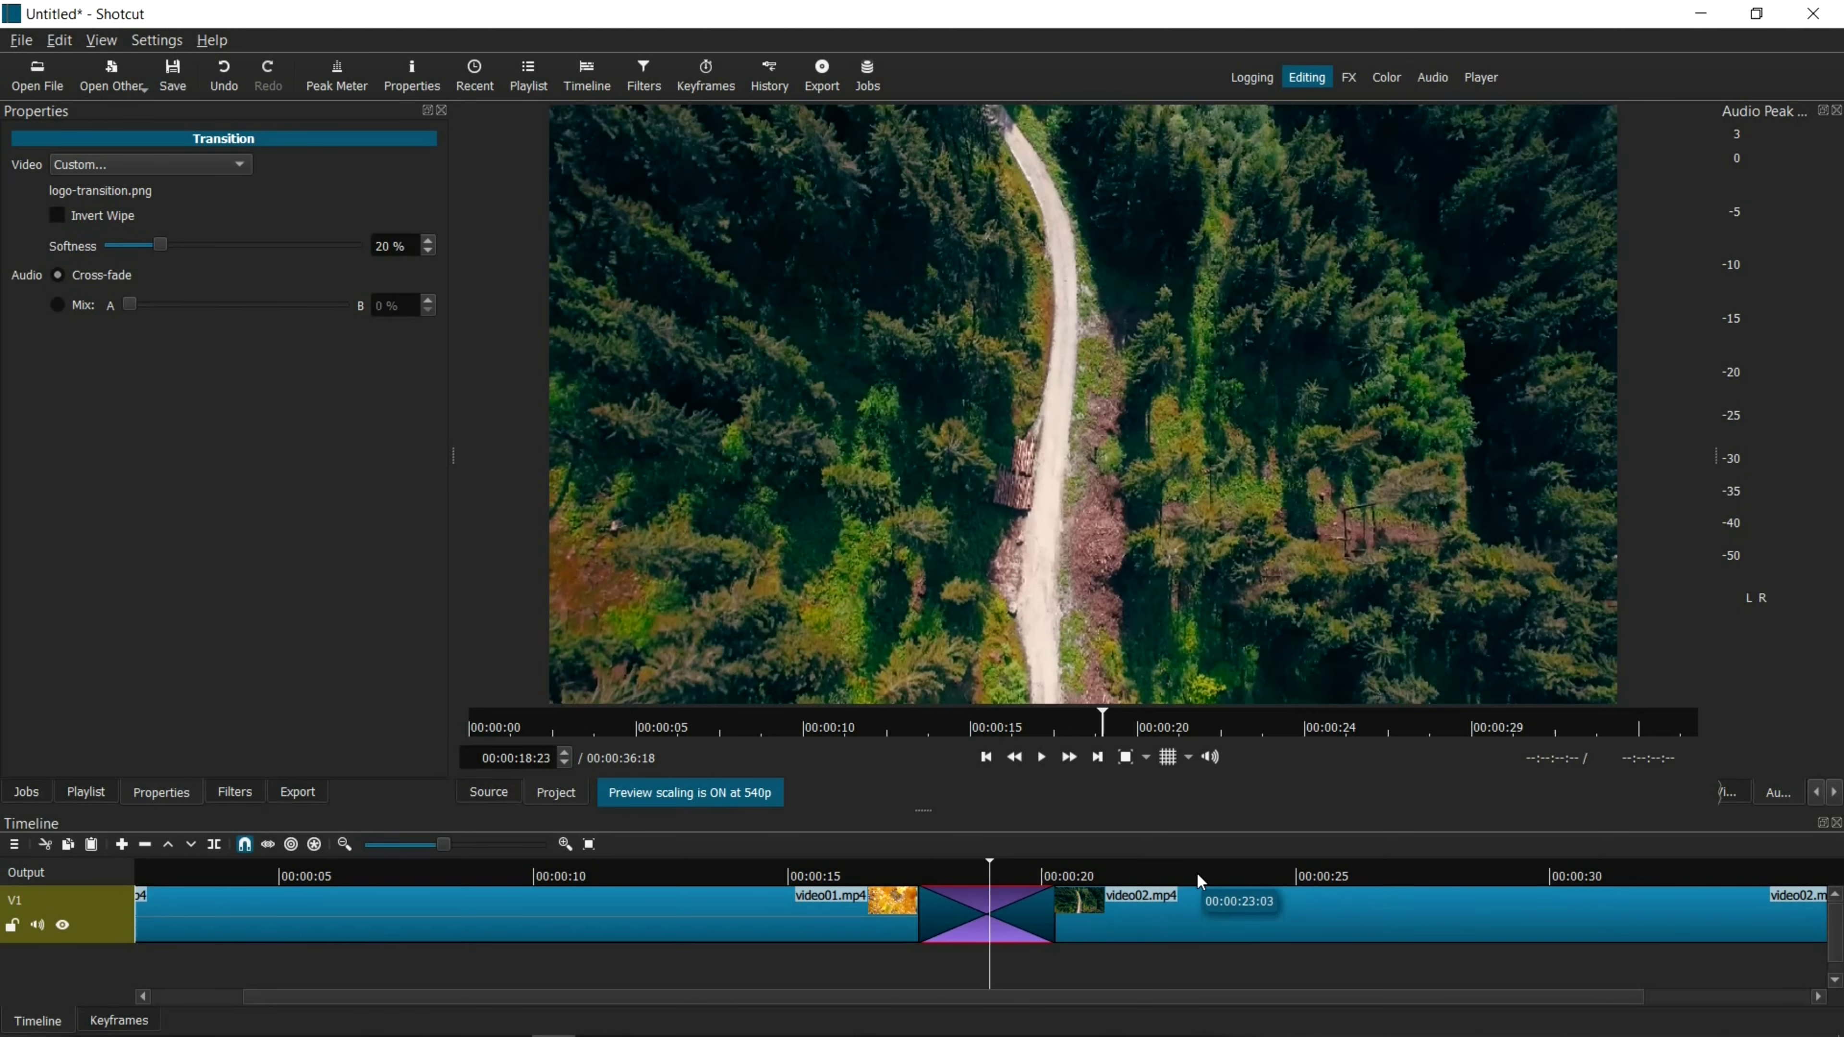
# - Replay the logo transition from 00:00:17:05 in video01.mp4 and stop playback just past its end in video02.mp4
pyautogui.click(903, 877)
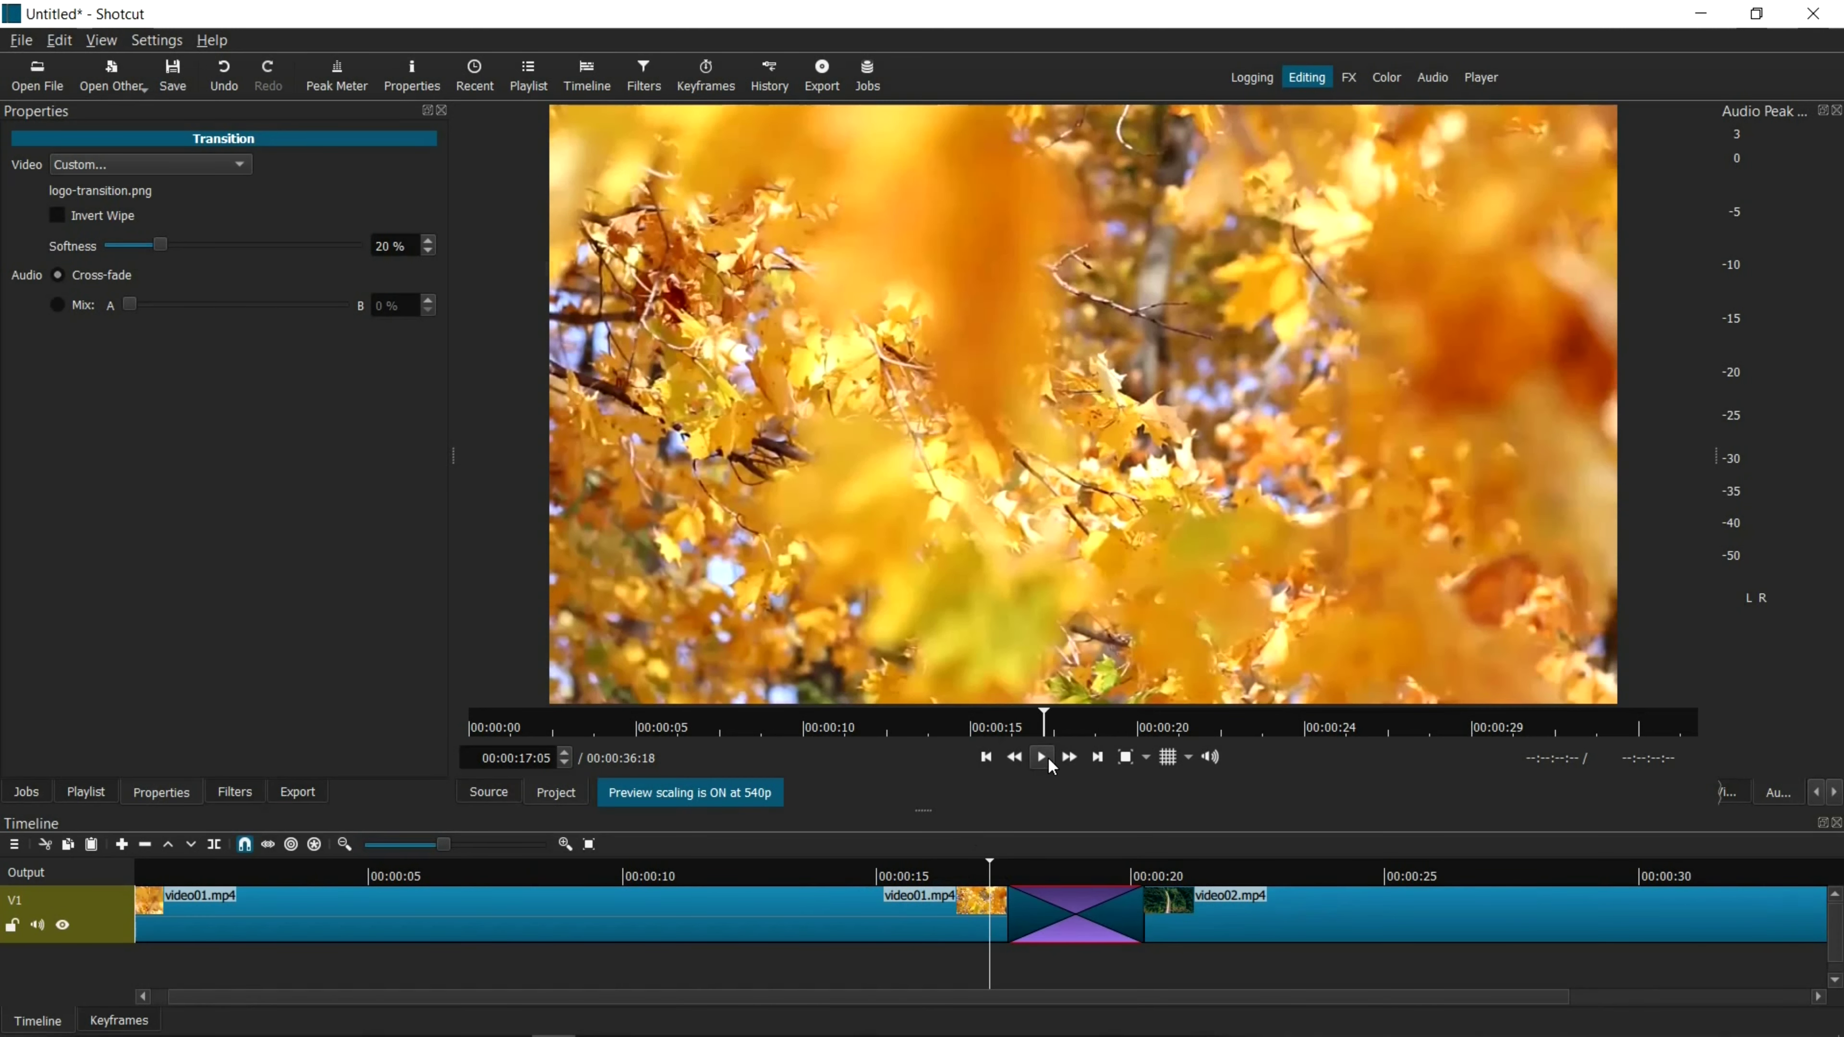
pyautogui.click(1047, 758)
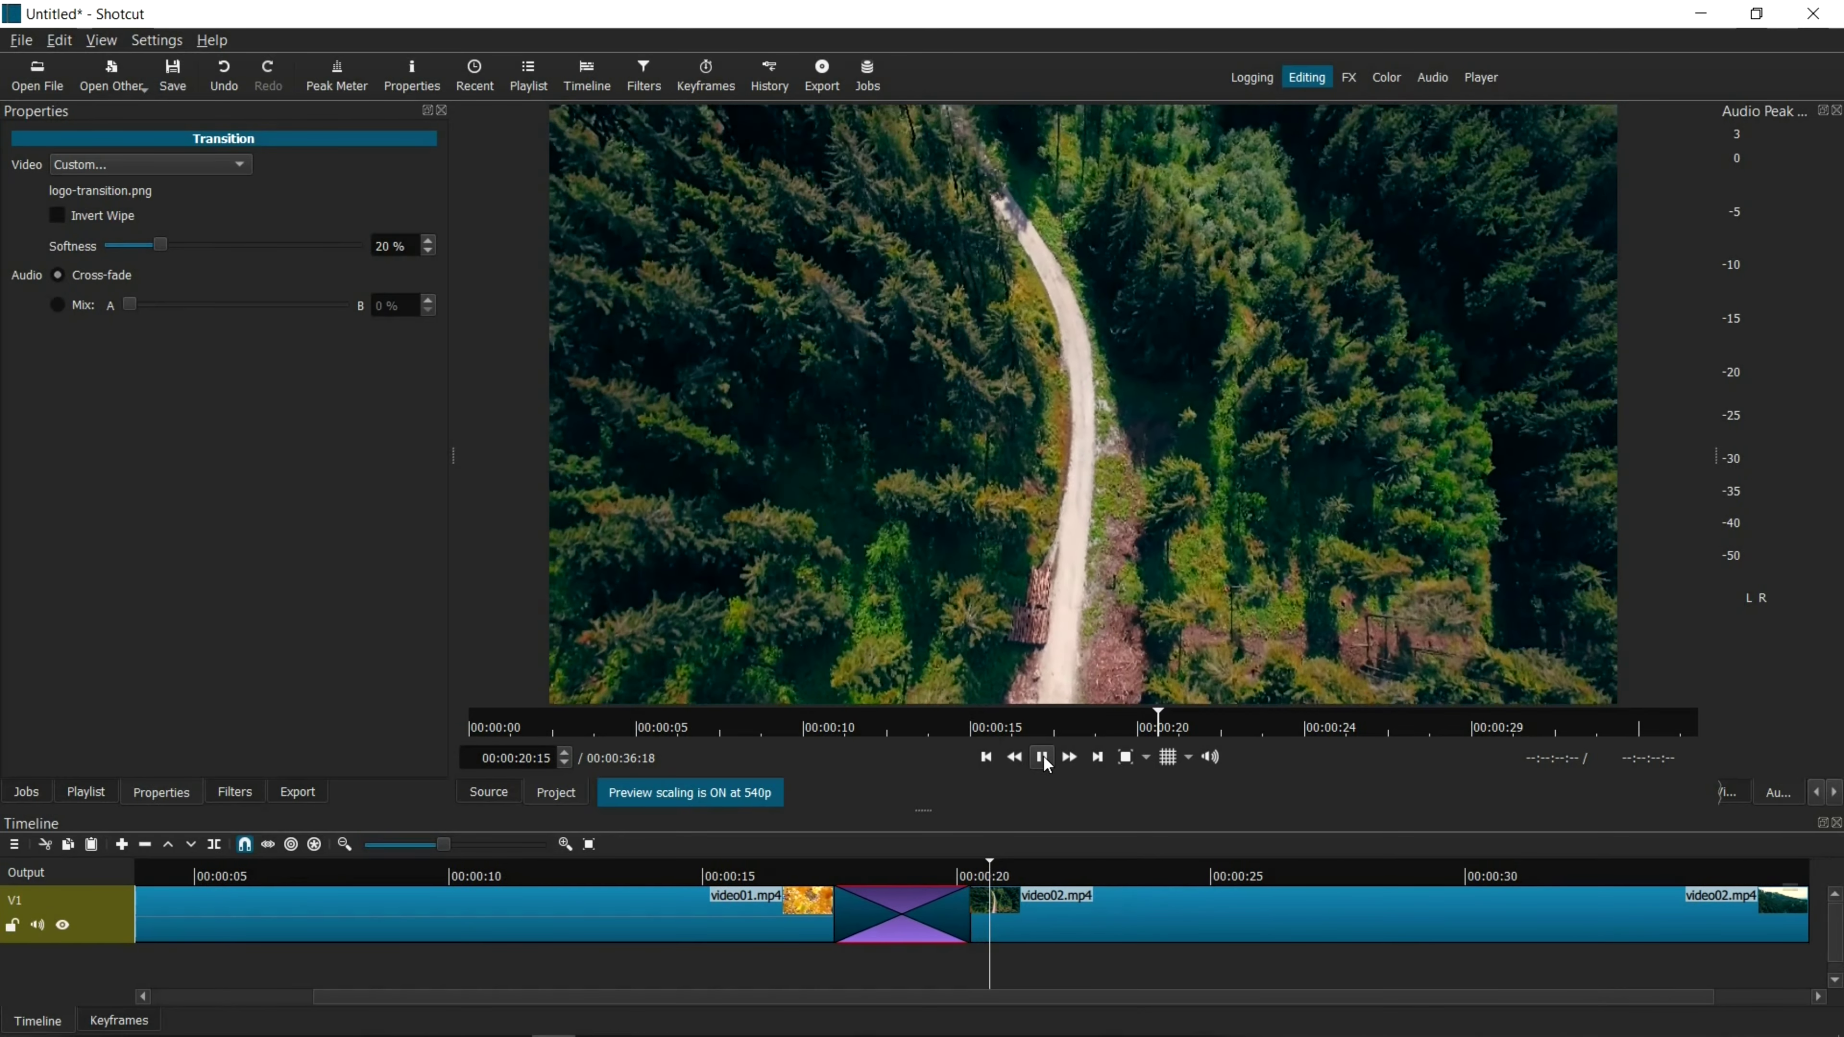
pyautogui.click(1042, 757)
# - Play from 00:00:17:08 into the logo transition and pause partway through it, at about 00:00:18:21
pyautogui.hscroll(-2, 803, 875)
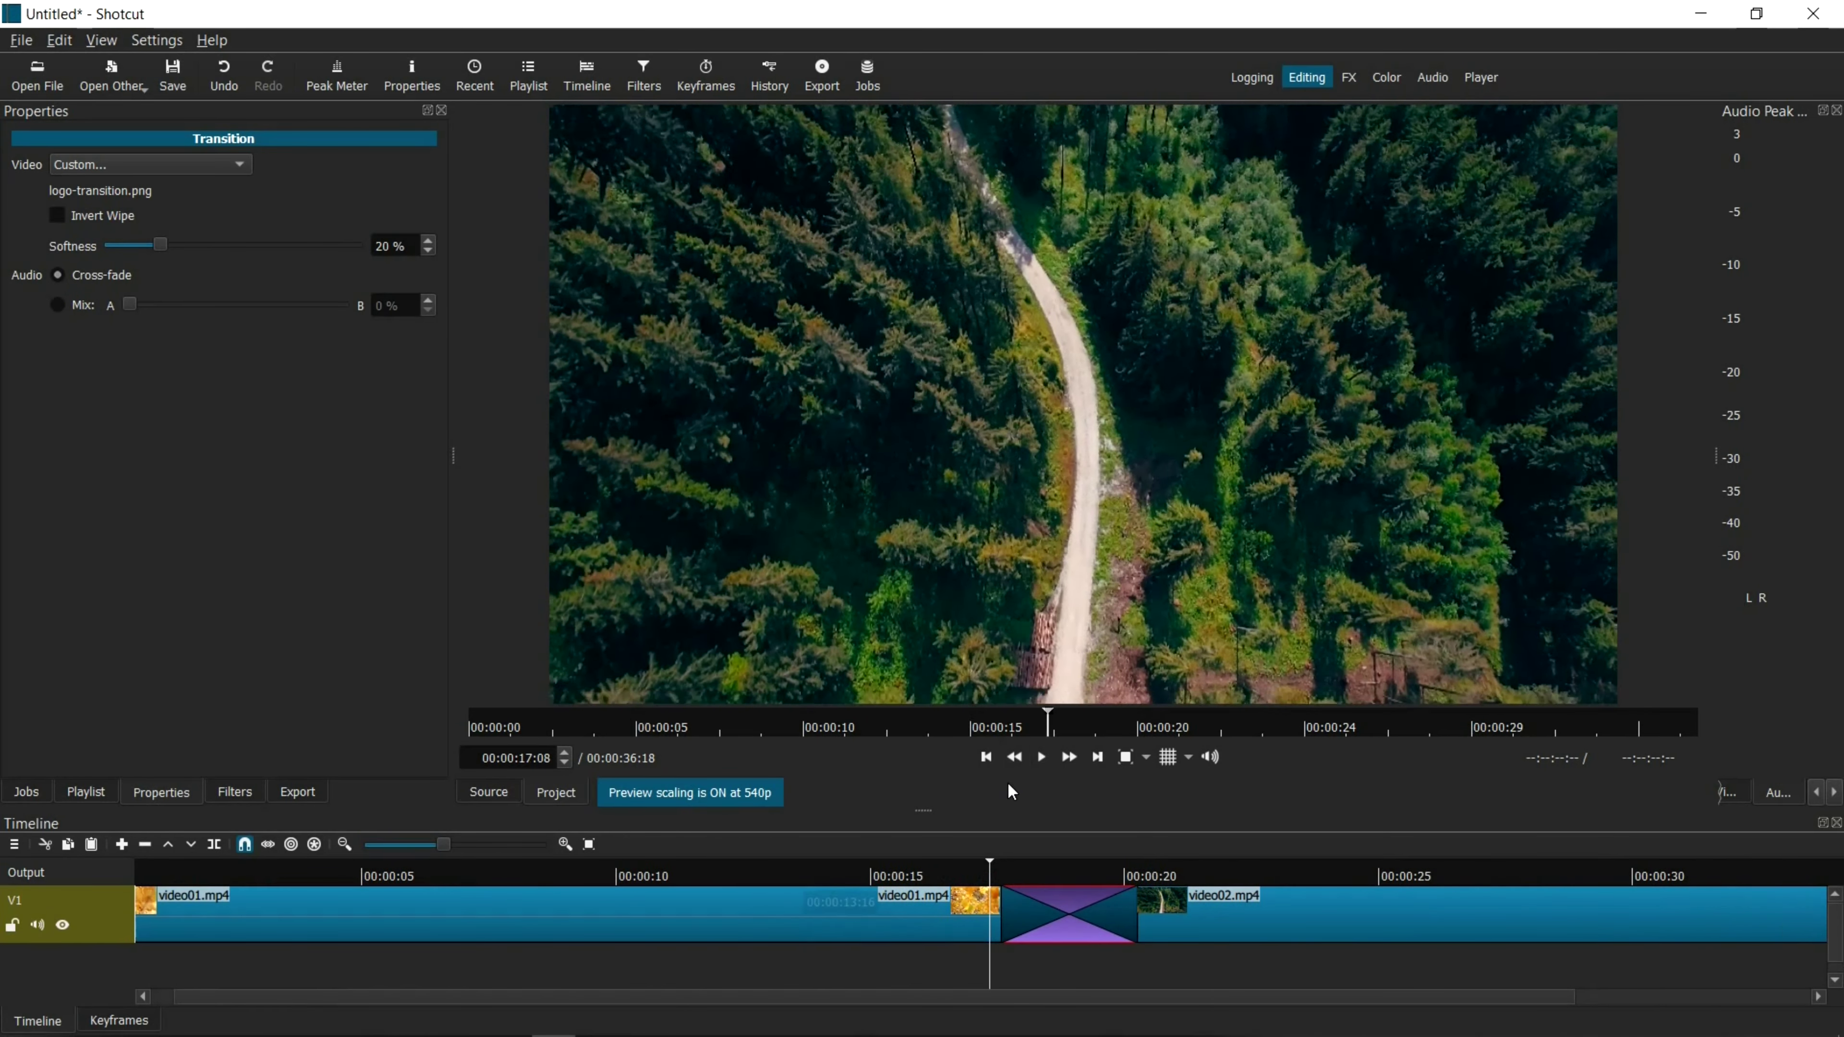
pyautogui.click(1044, 755)
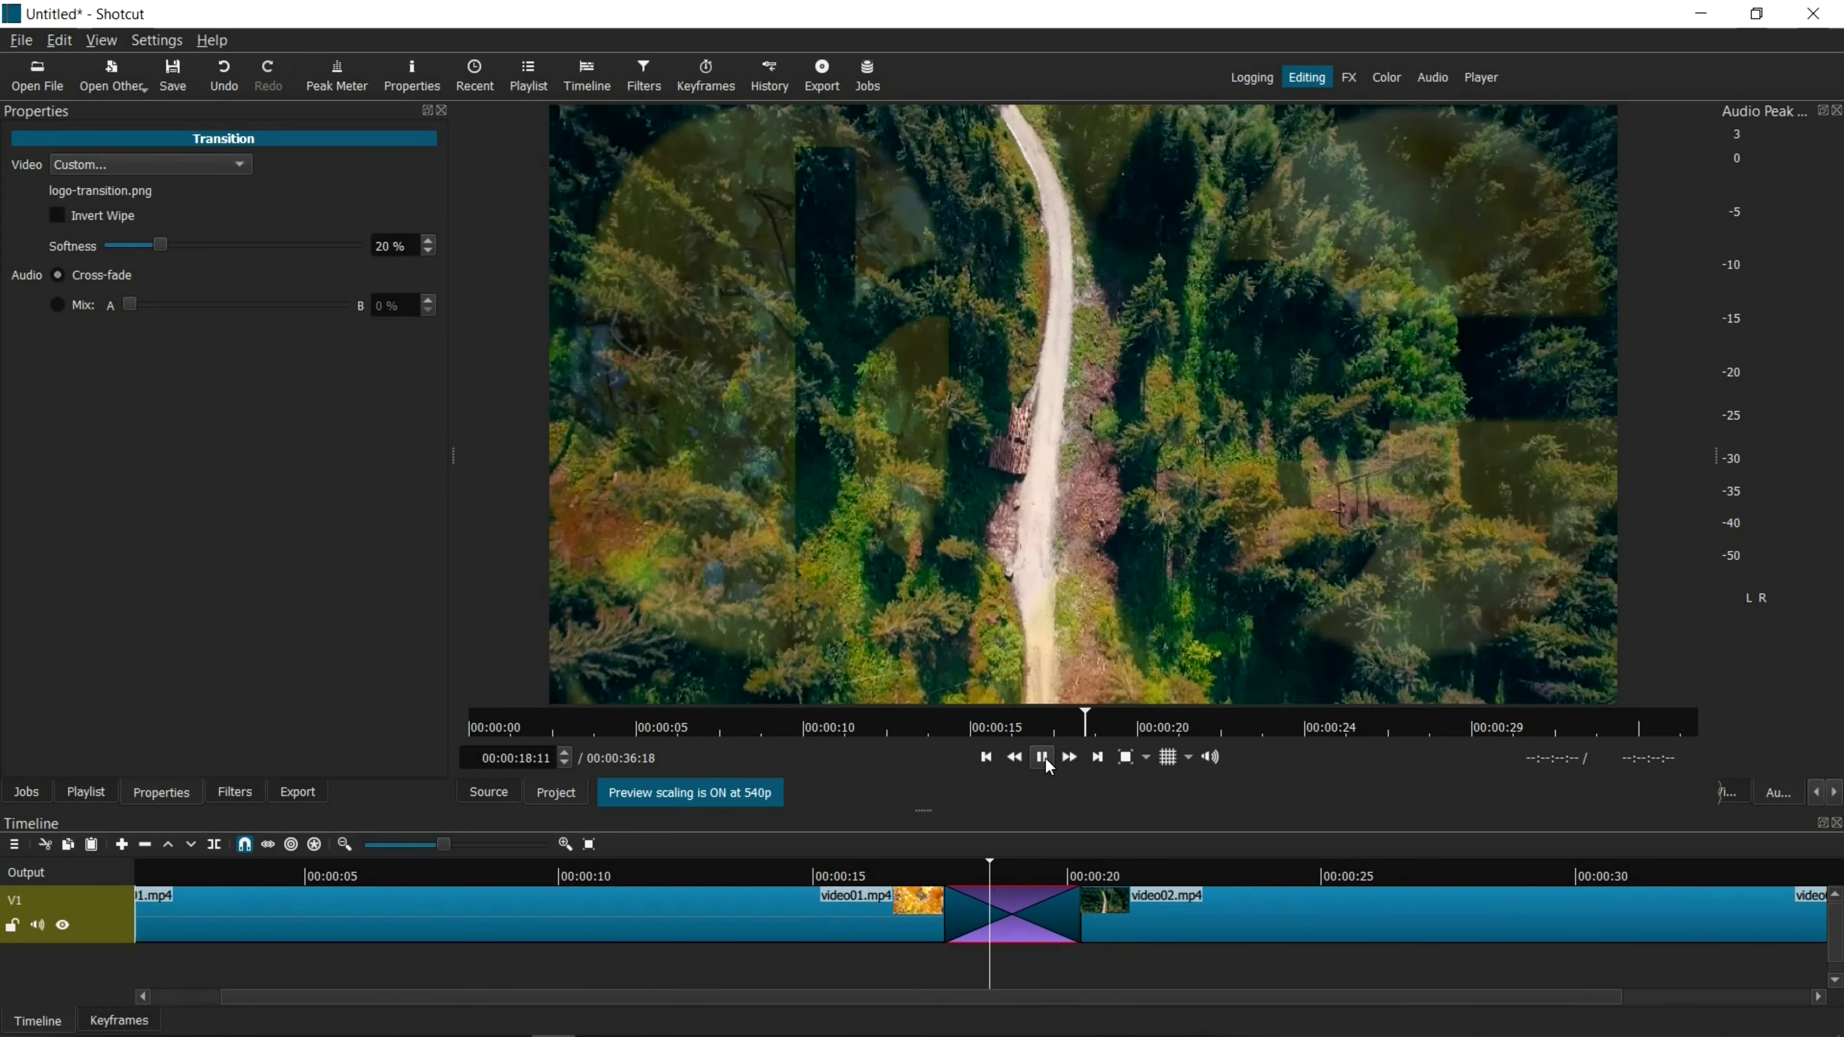
pyautogui.click(1044, 757)
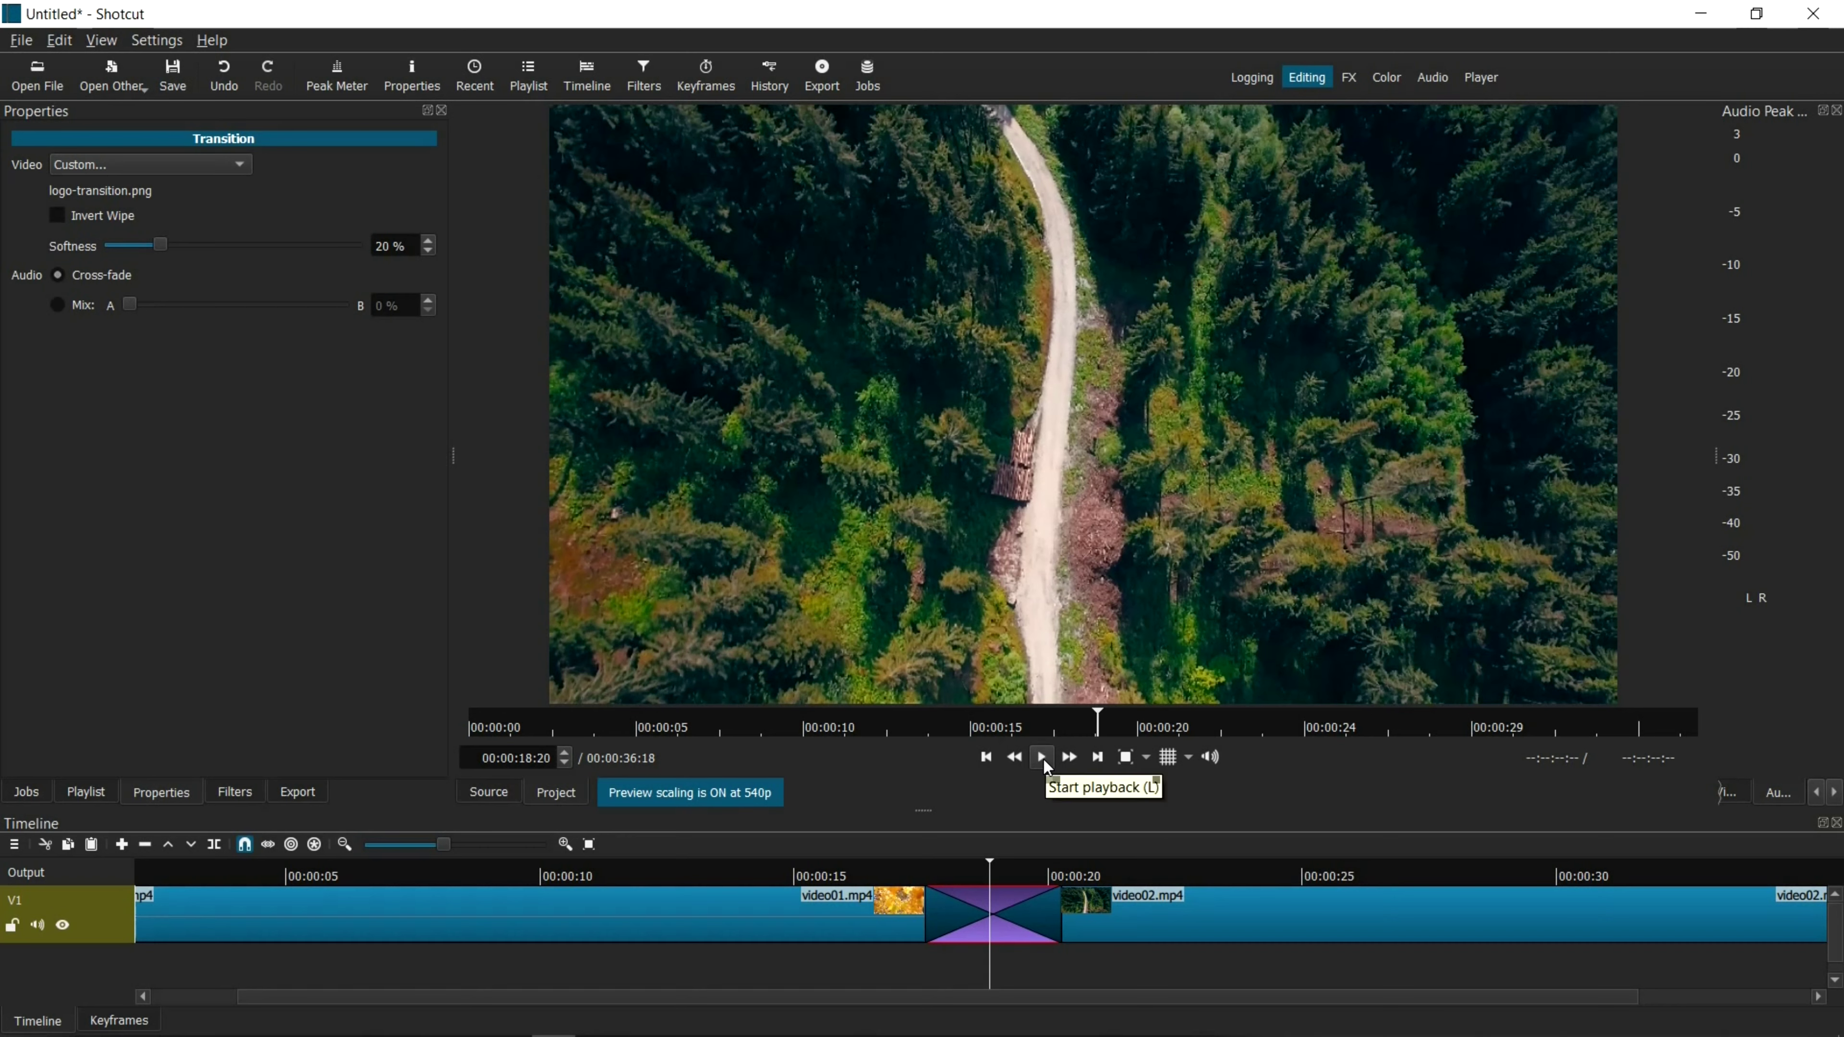
pyautogui.click(1042, 758)
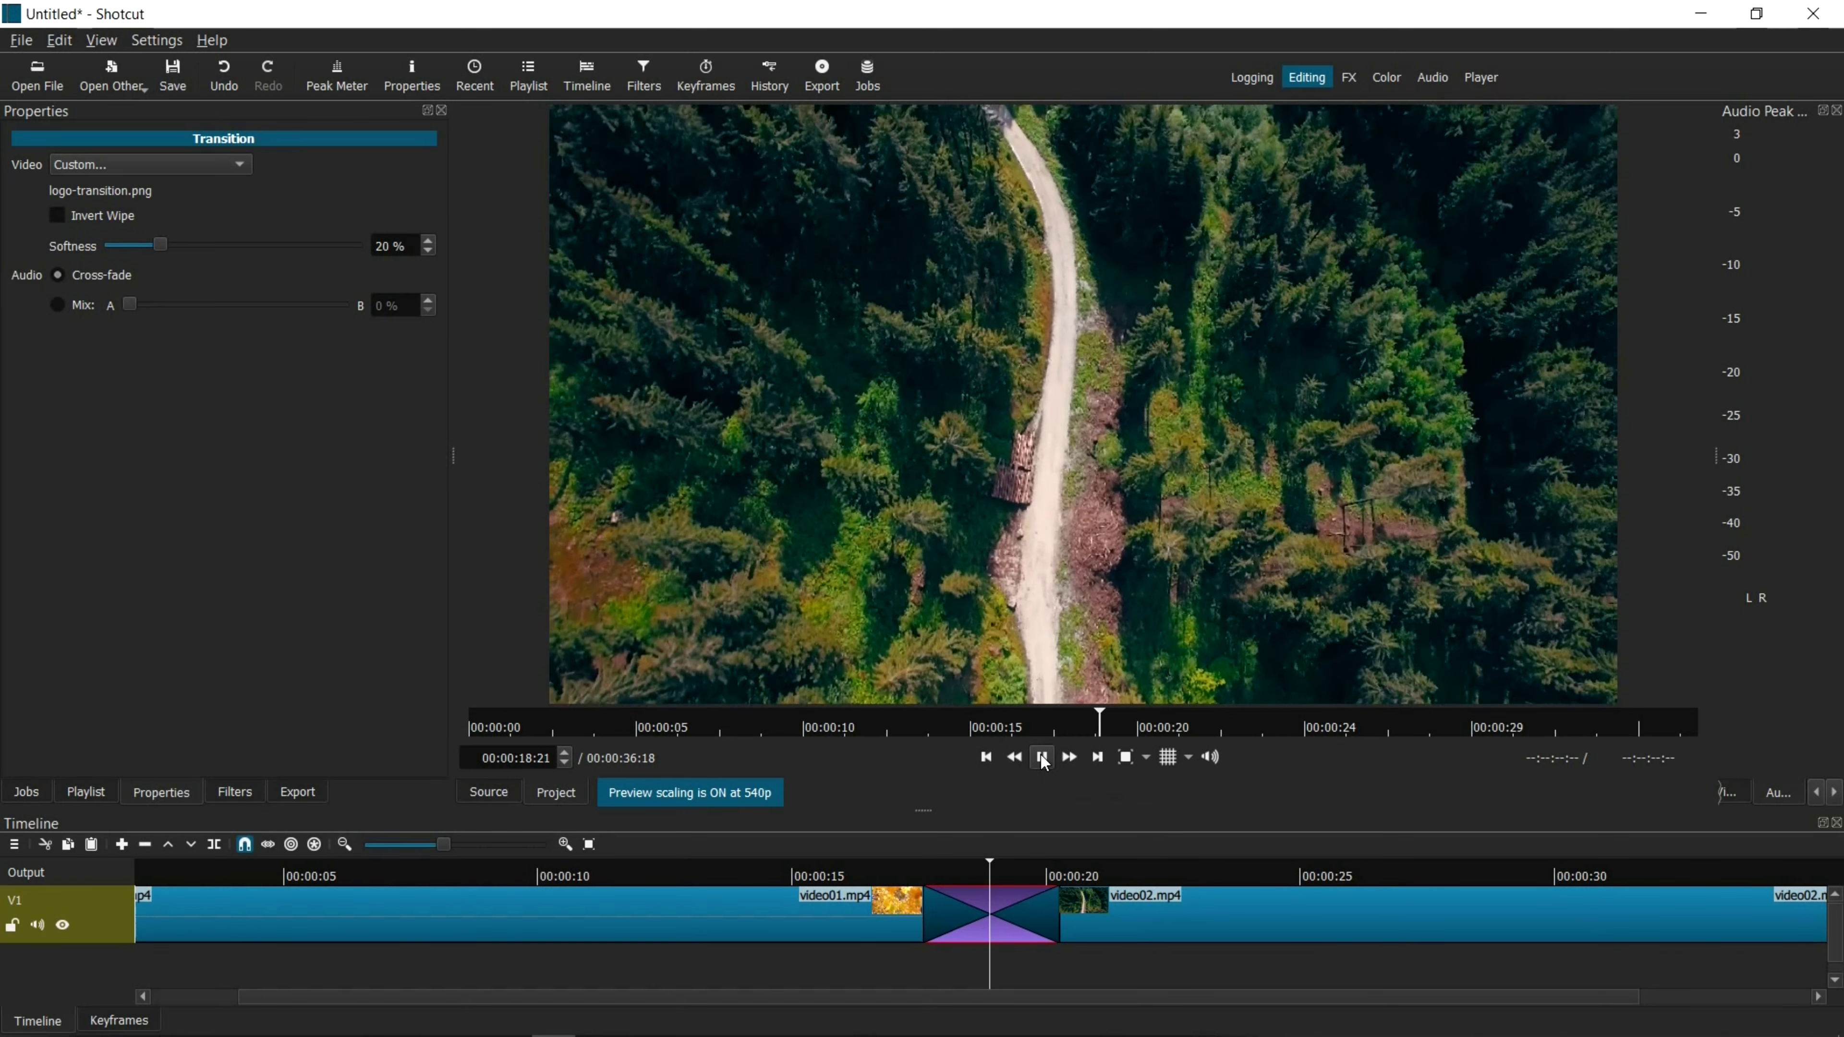
pyautogui.click(1043, 758)
# - Return the playhead to 00:00:17:08 and replay the whole logo transition, stopping at about 00:00:20:14
pyautogui.scroll(2, 813, 871)
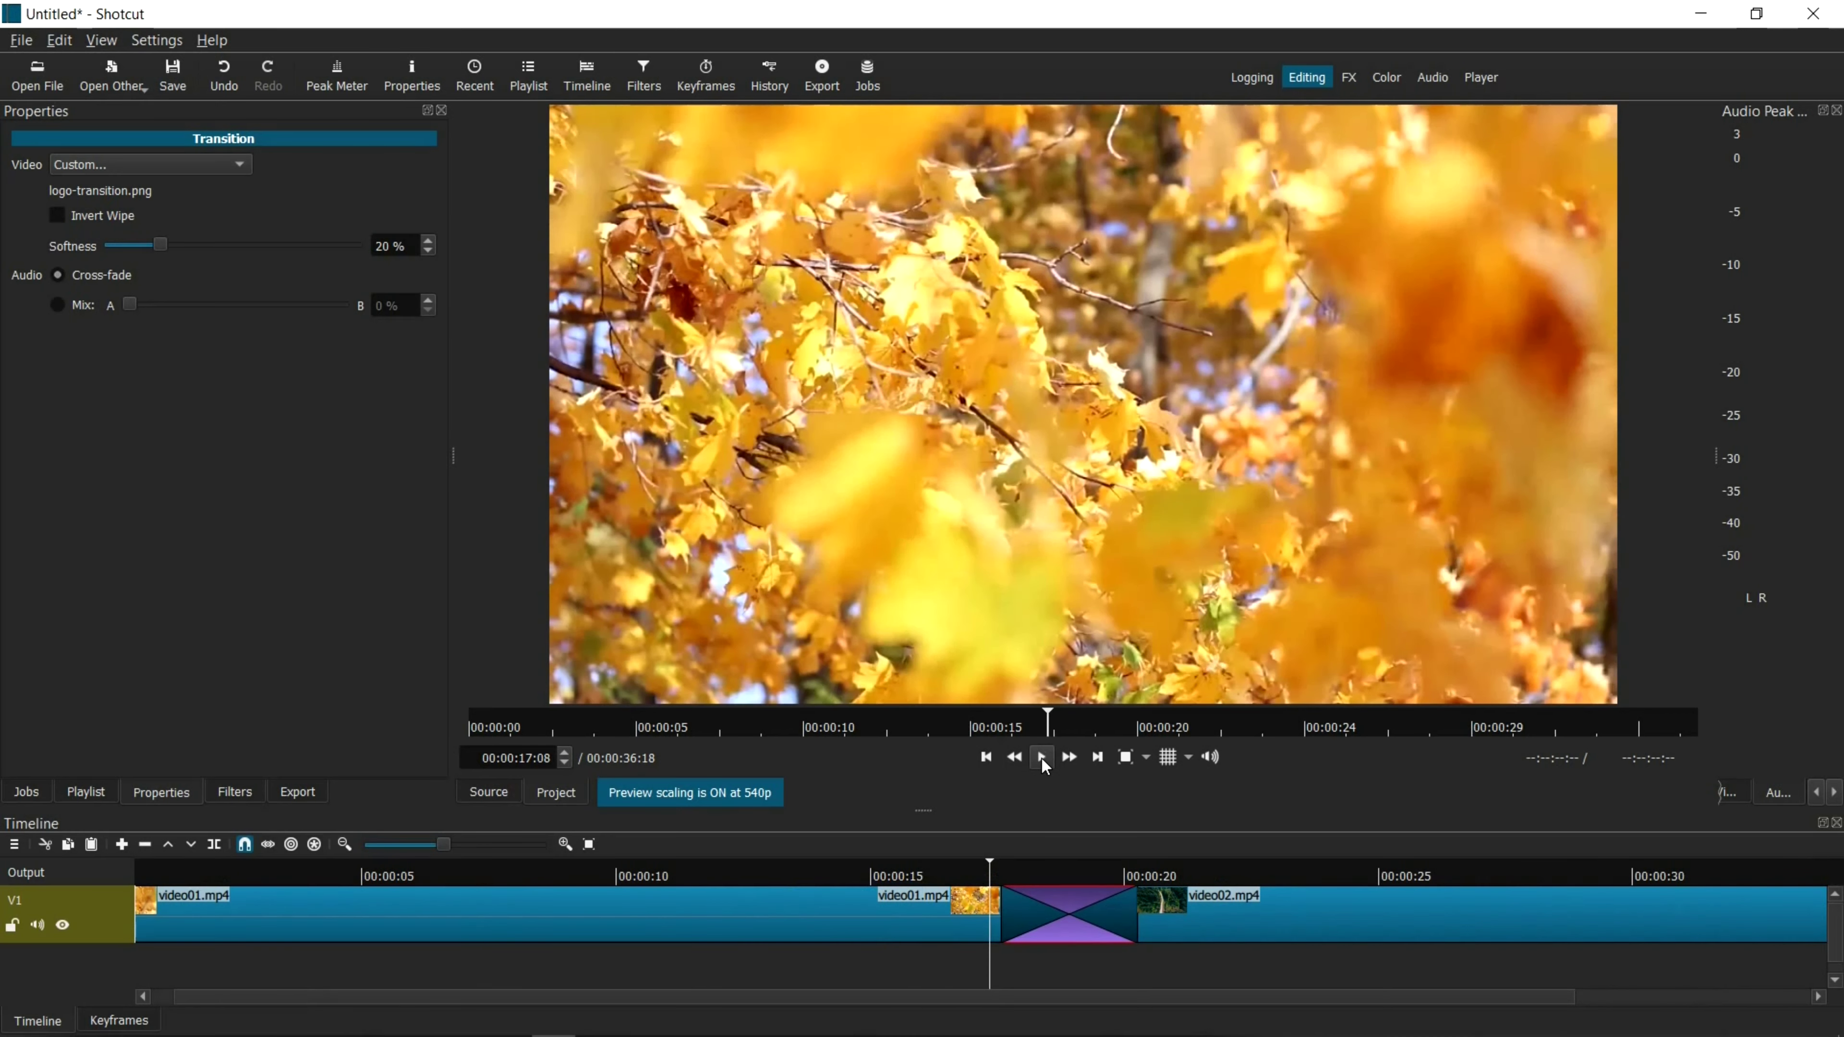
pyautogui.click(1041, 757)
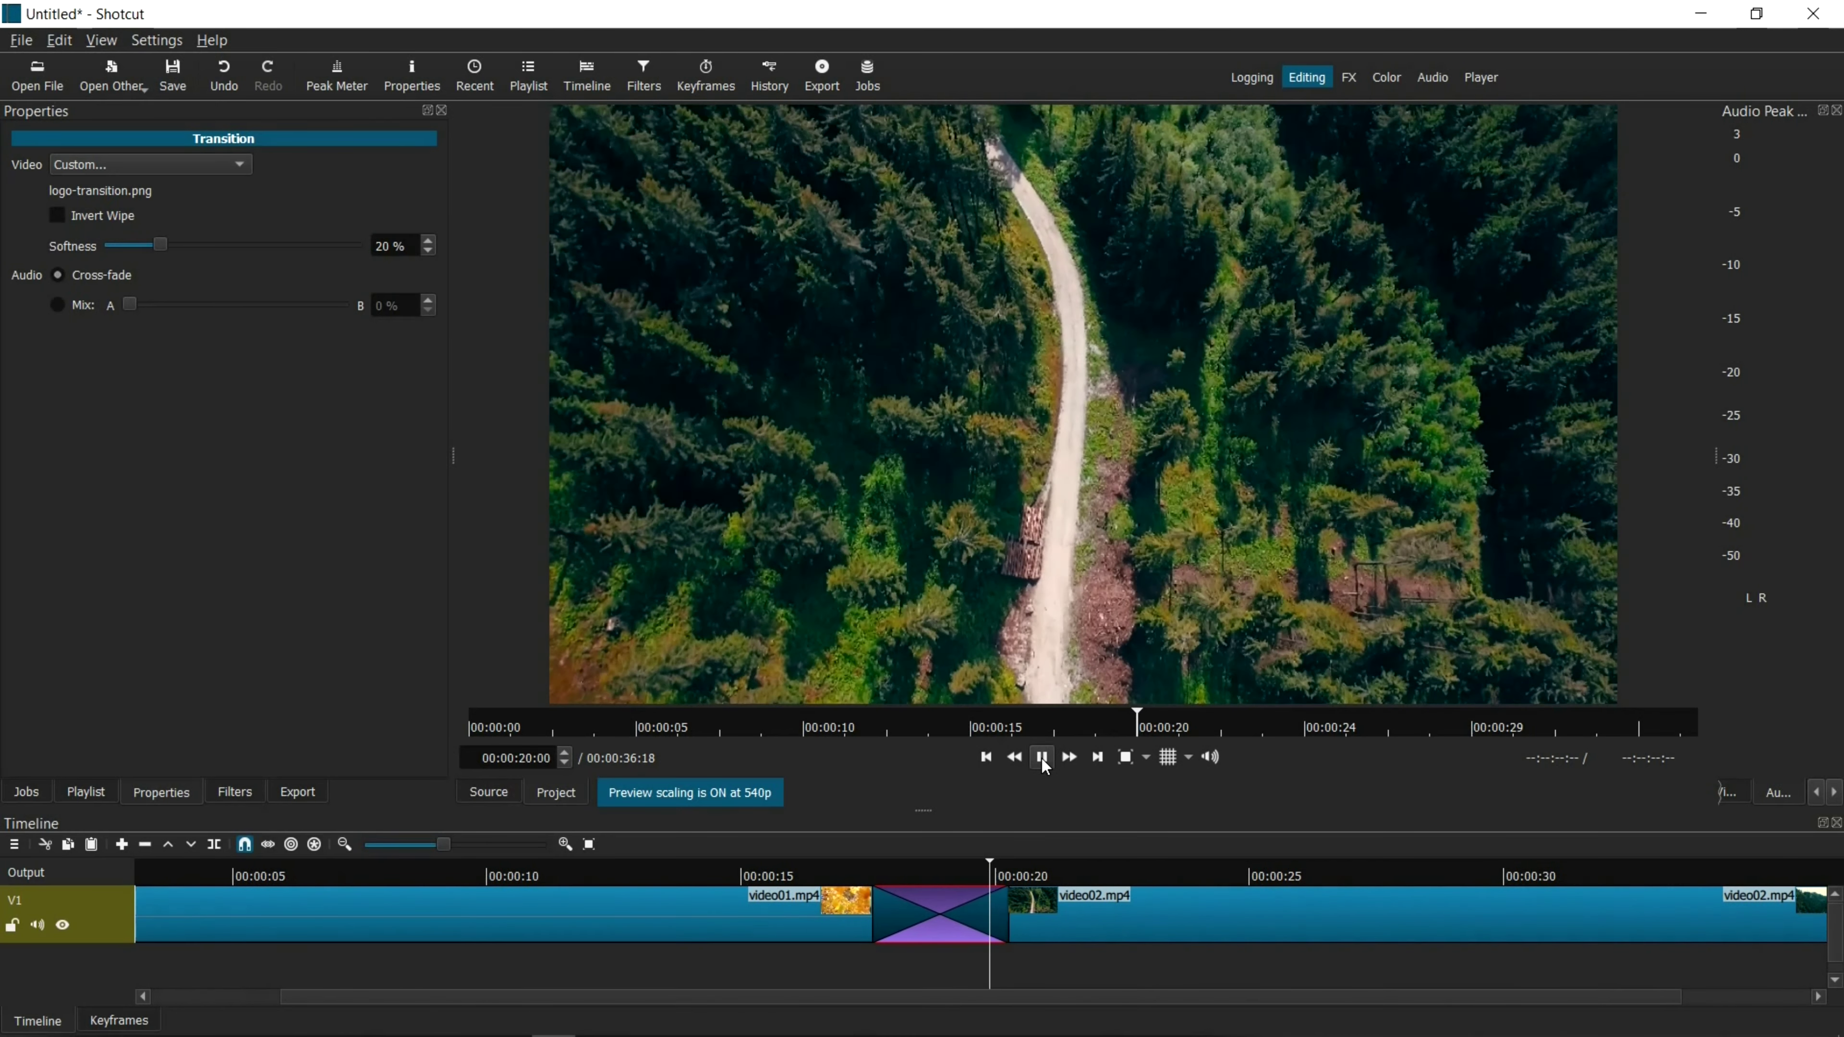
pyautogui.click(1041, 756)
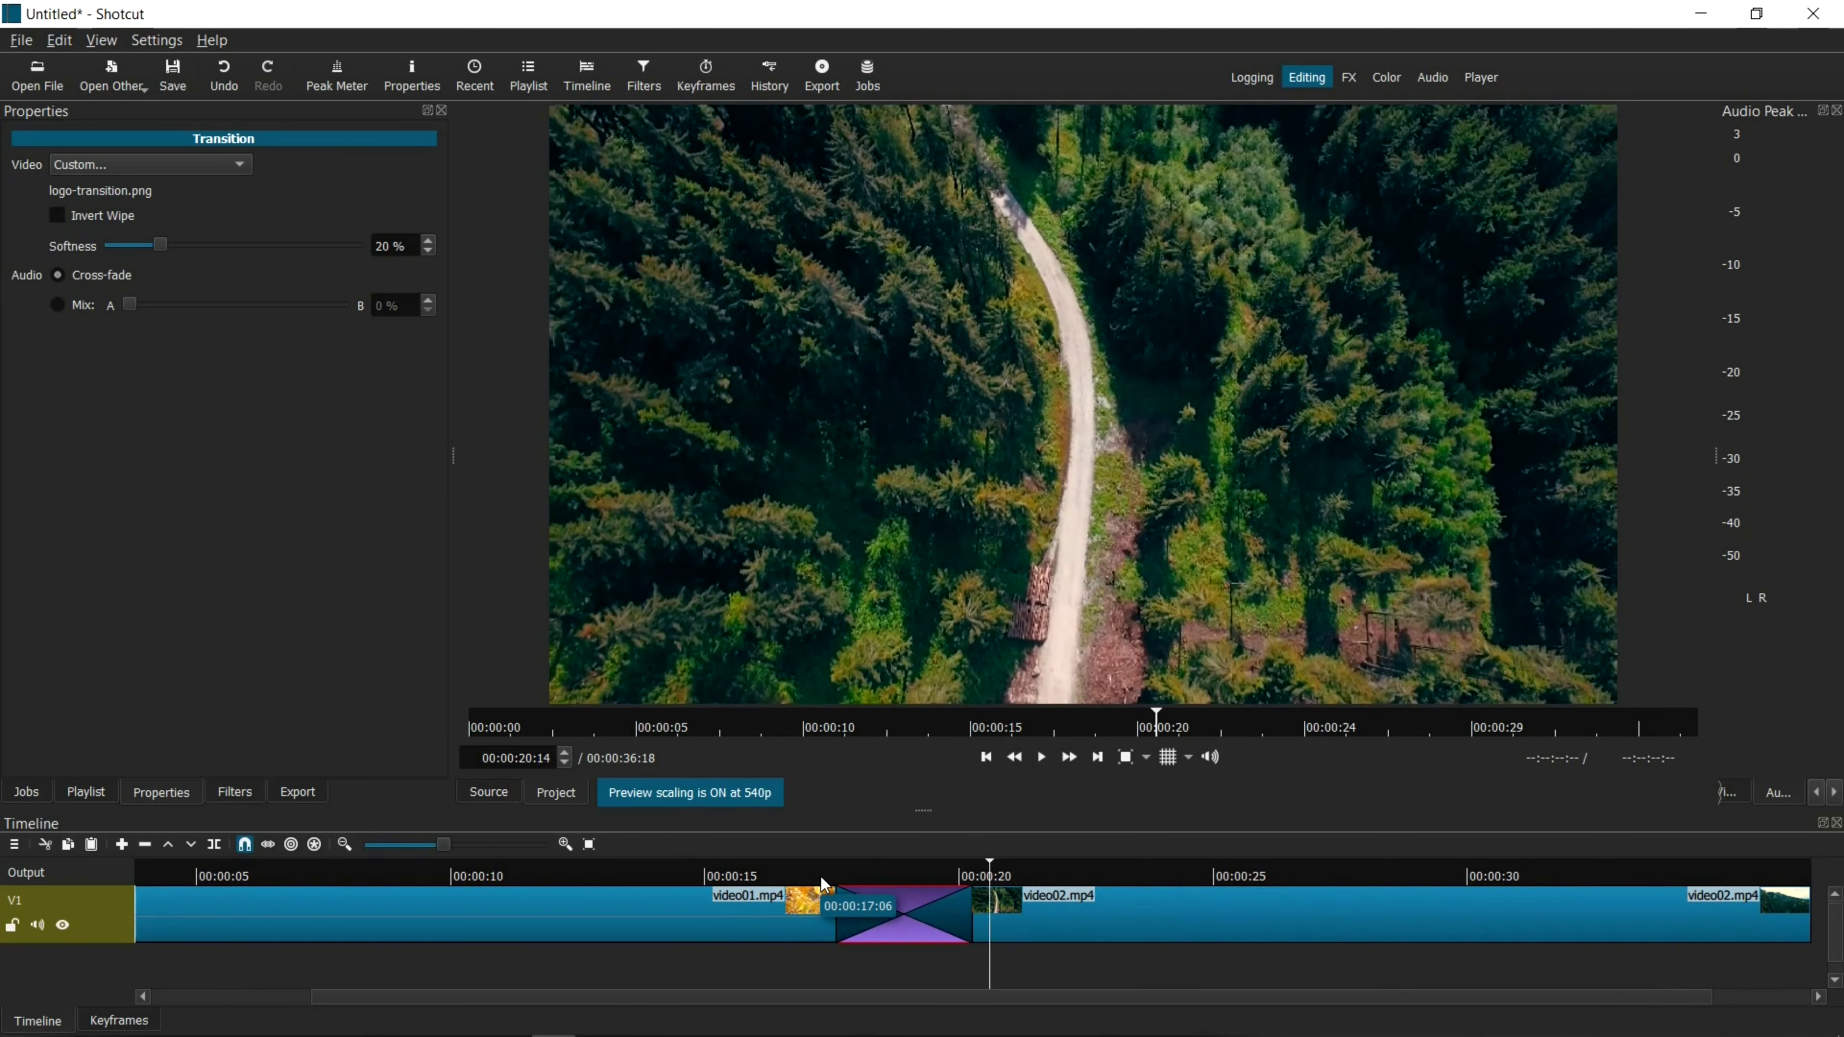
# - Replay the logo transition from 00:00:17:06 until just past its end, and place the playhead mid-transition at 00:00:18:22
pyautogui.click(820, 875)
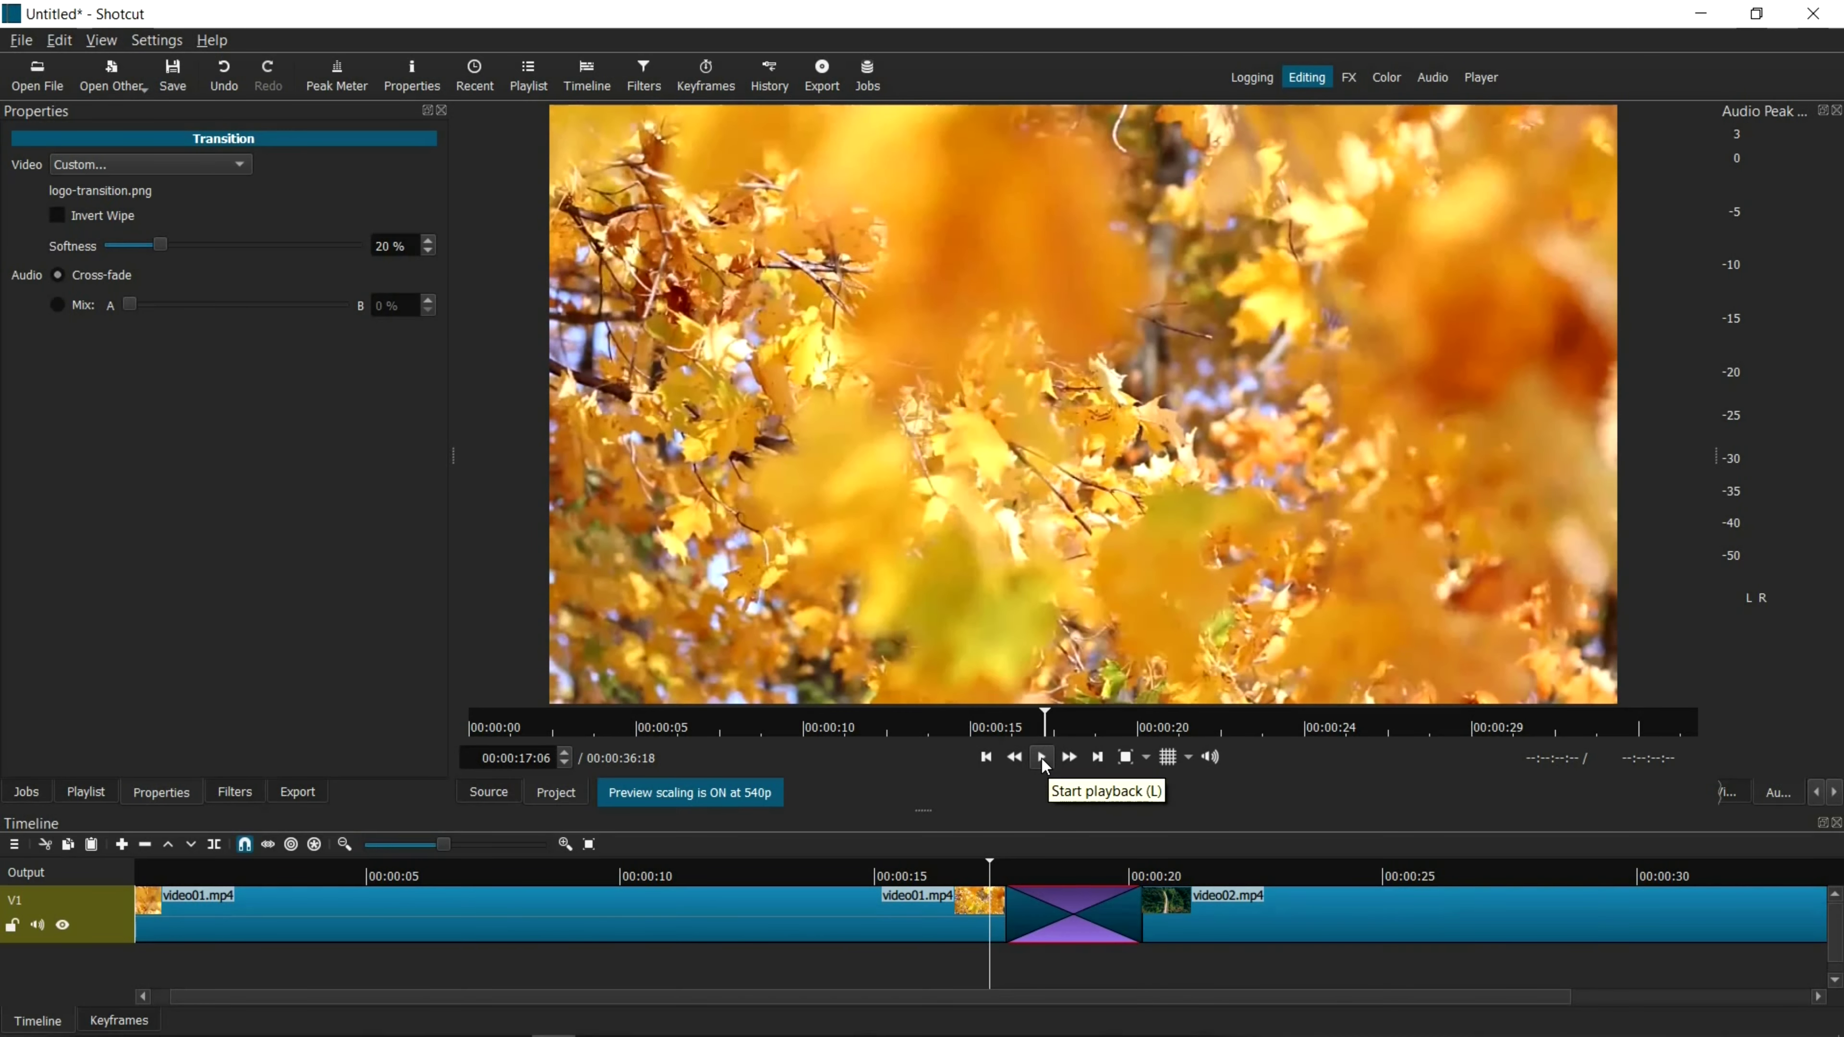
pyautogui.click(1042, 758)
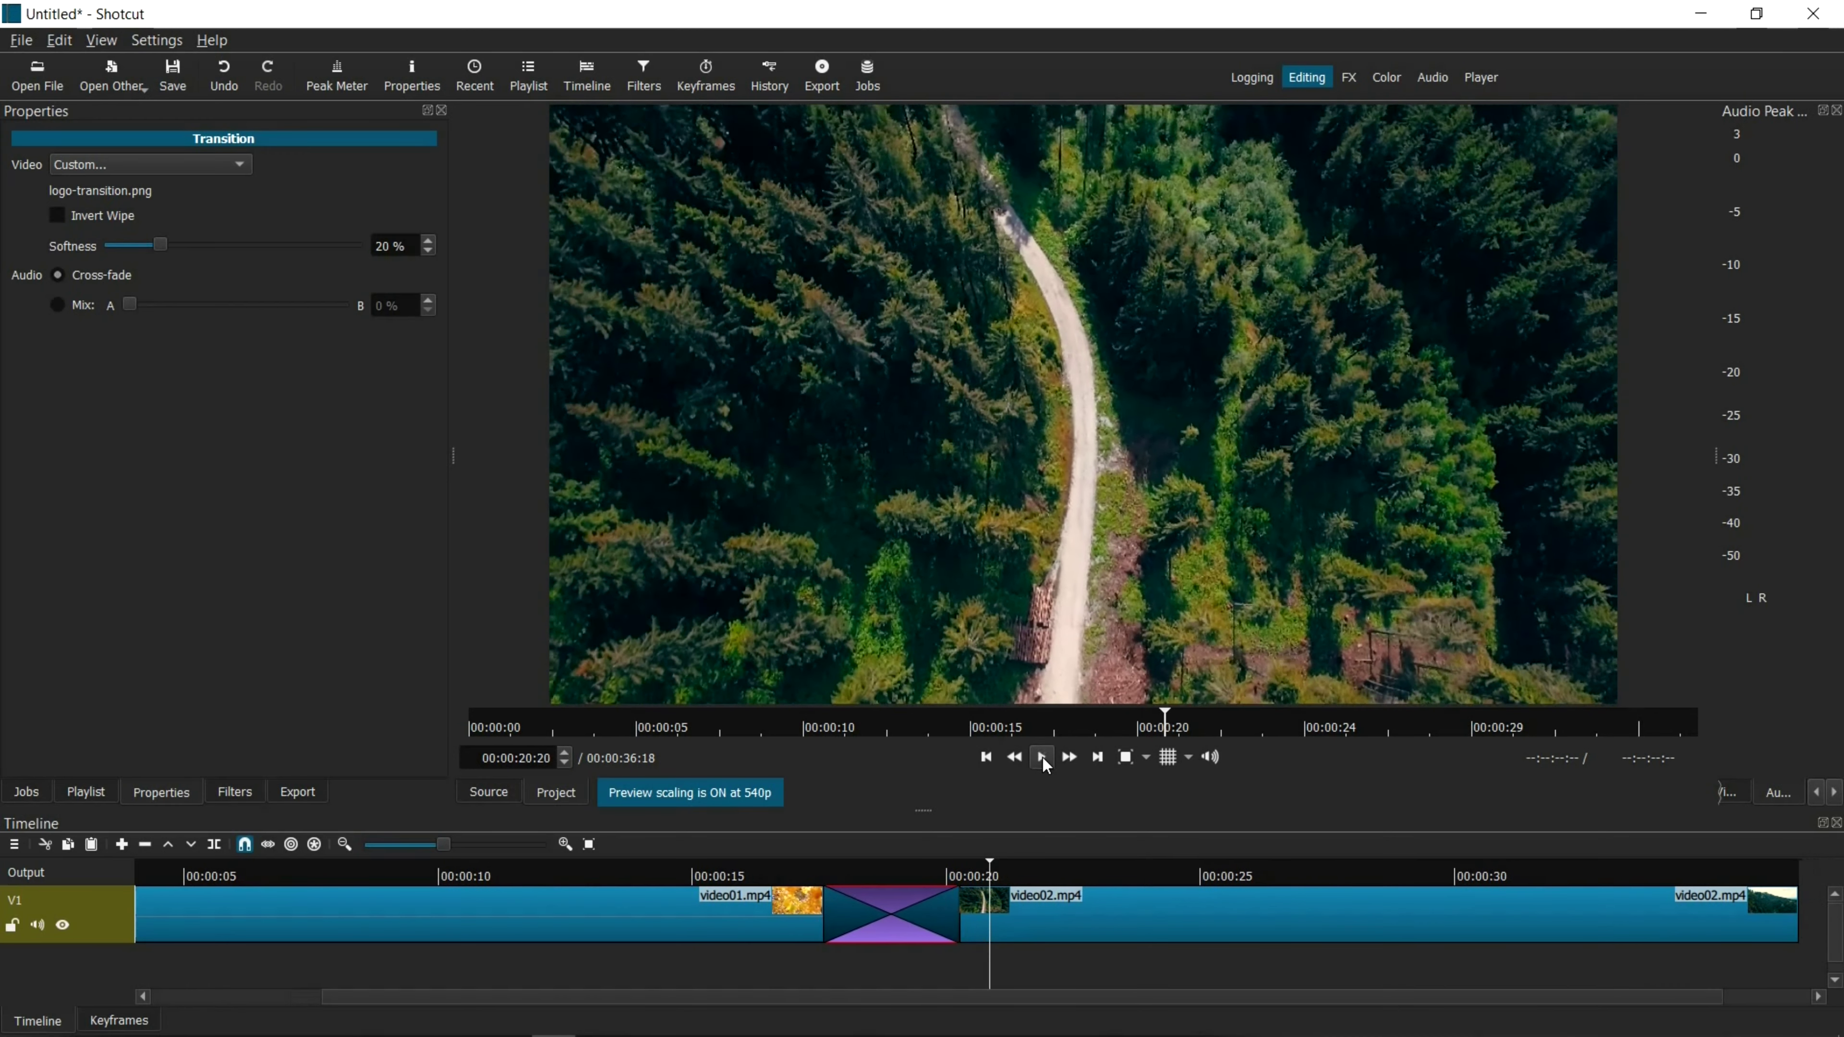
pyautogui.click(1042, 757)
pyautogui.press('Left')
pyautogui.press('Left')
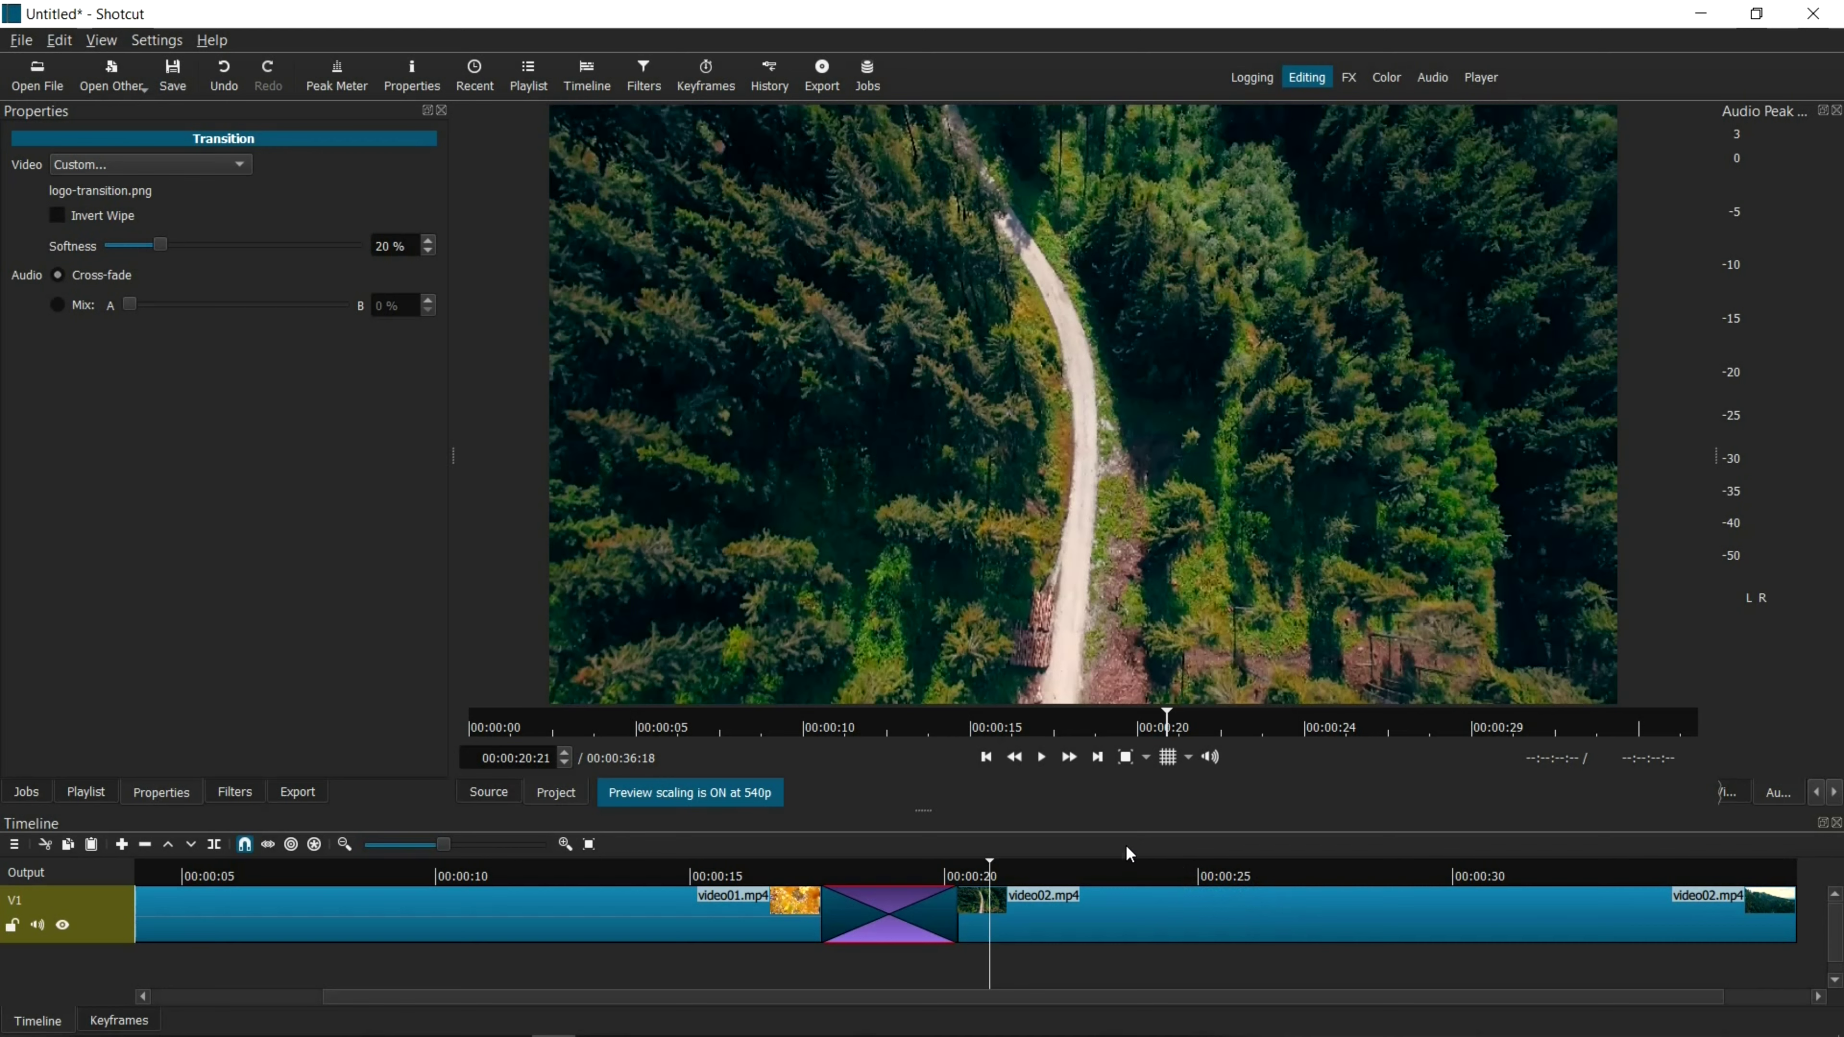
pyautogui.click(891, 874)
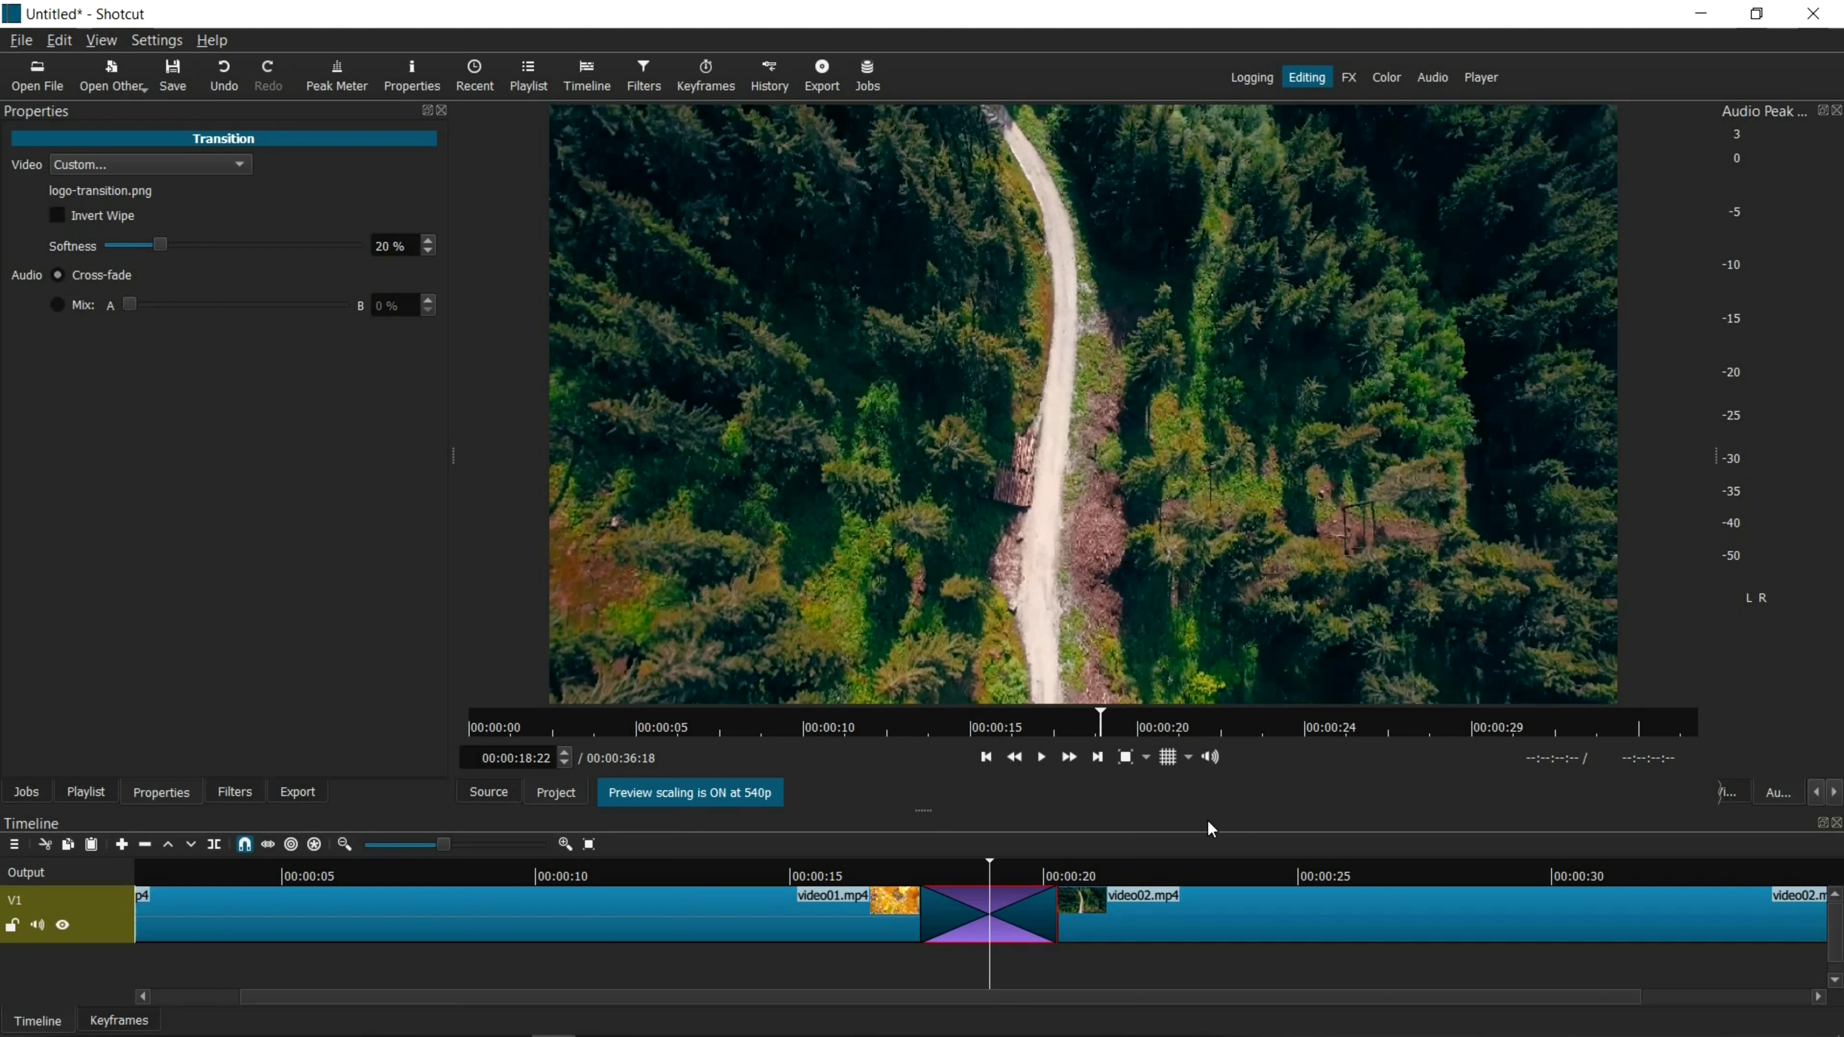
# - Switch to YouTube, open the channel heading the search results, and find its Shotcut Tips and Tricks section
pyautogui.moveTo(871, 1032)
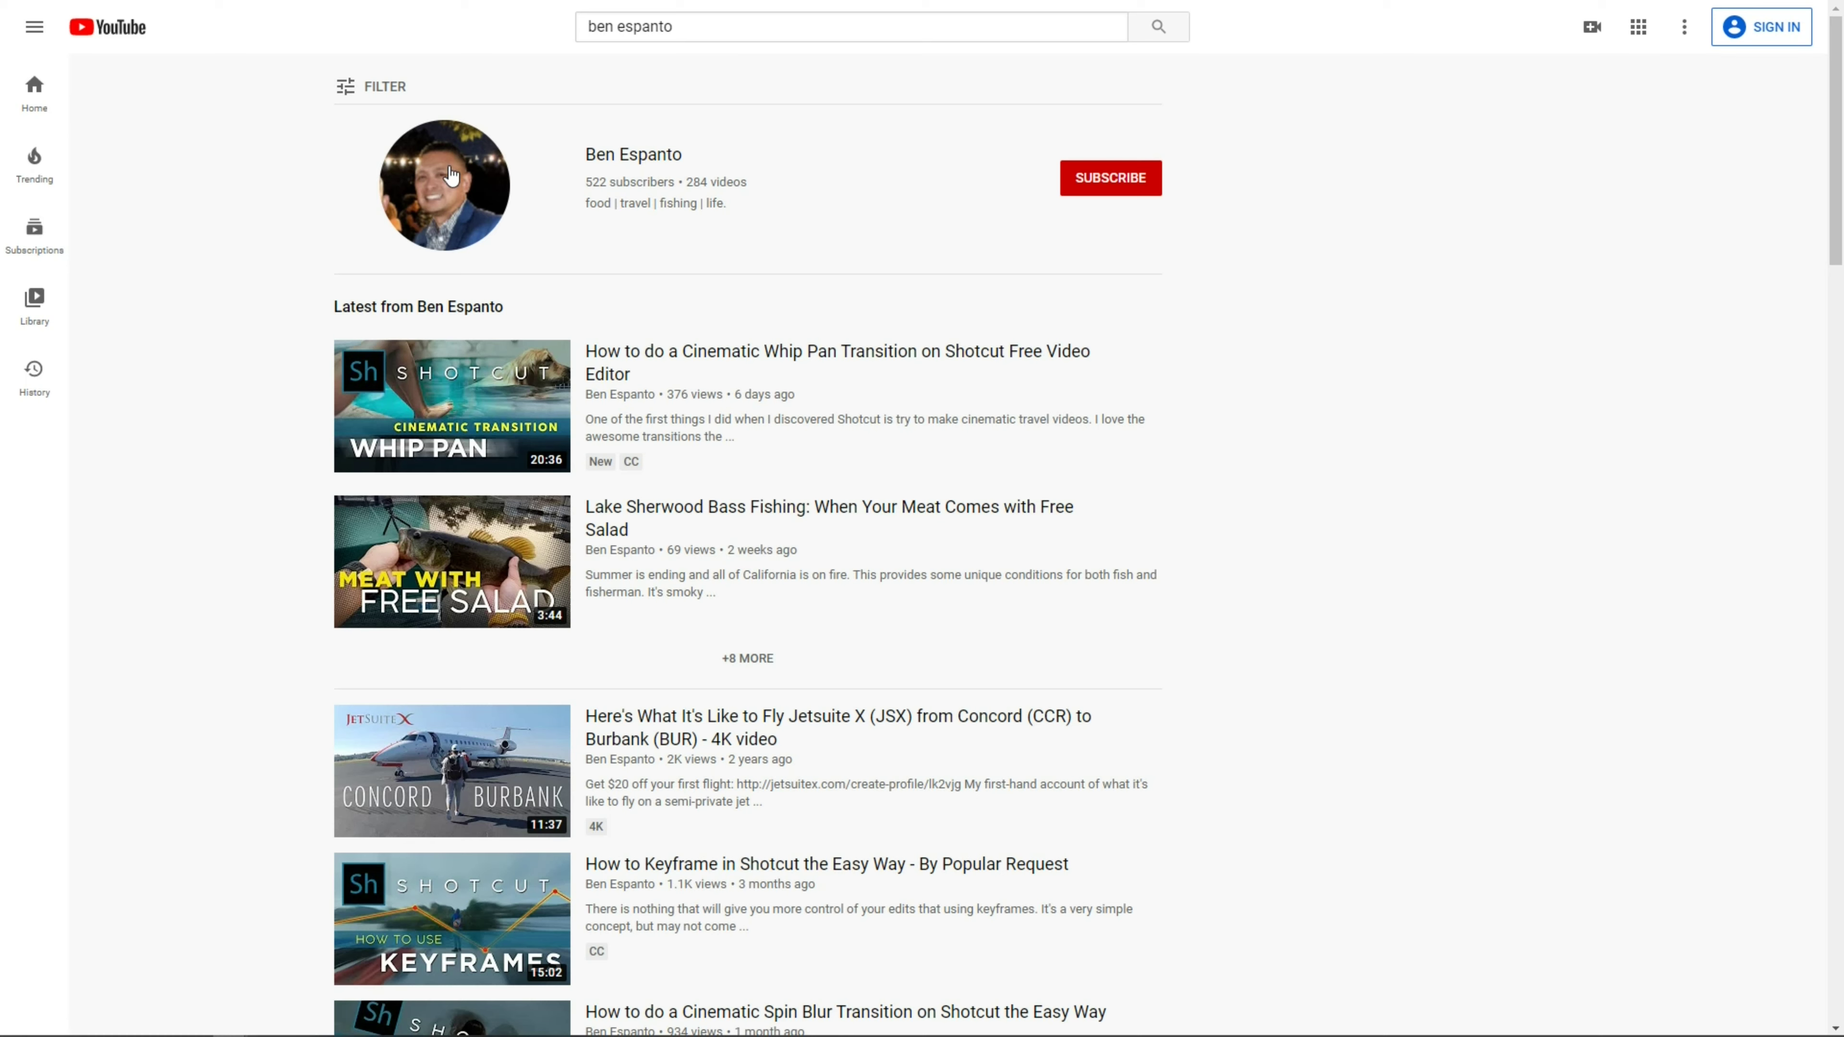
pyautogui.click(454, 201)
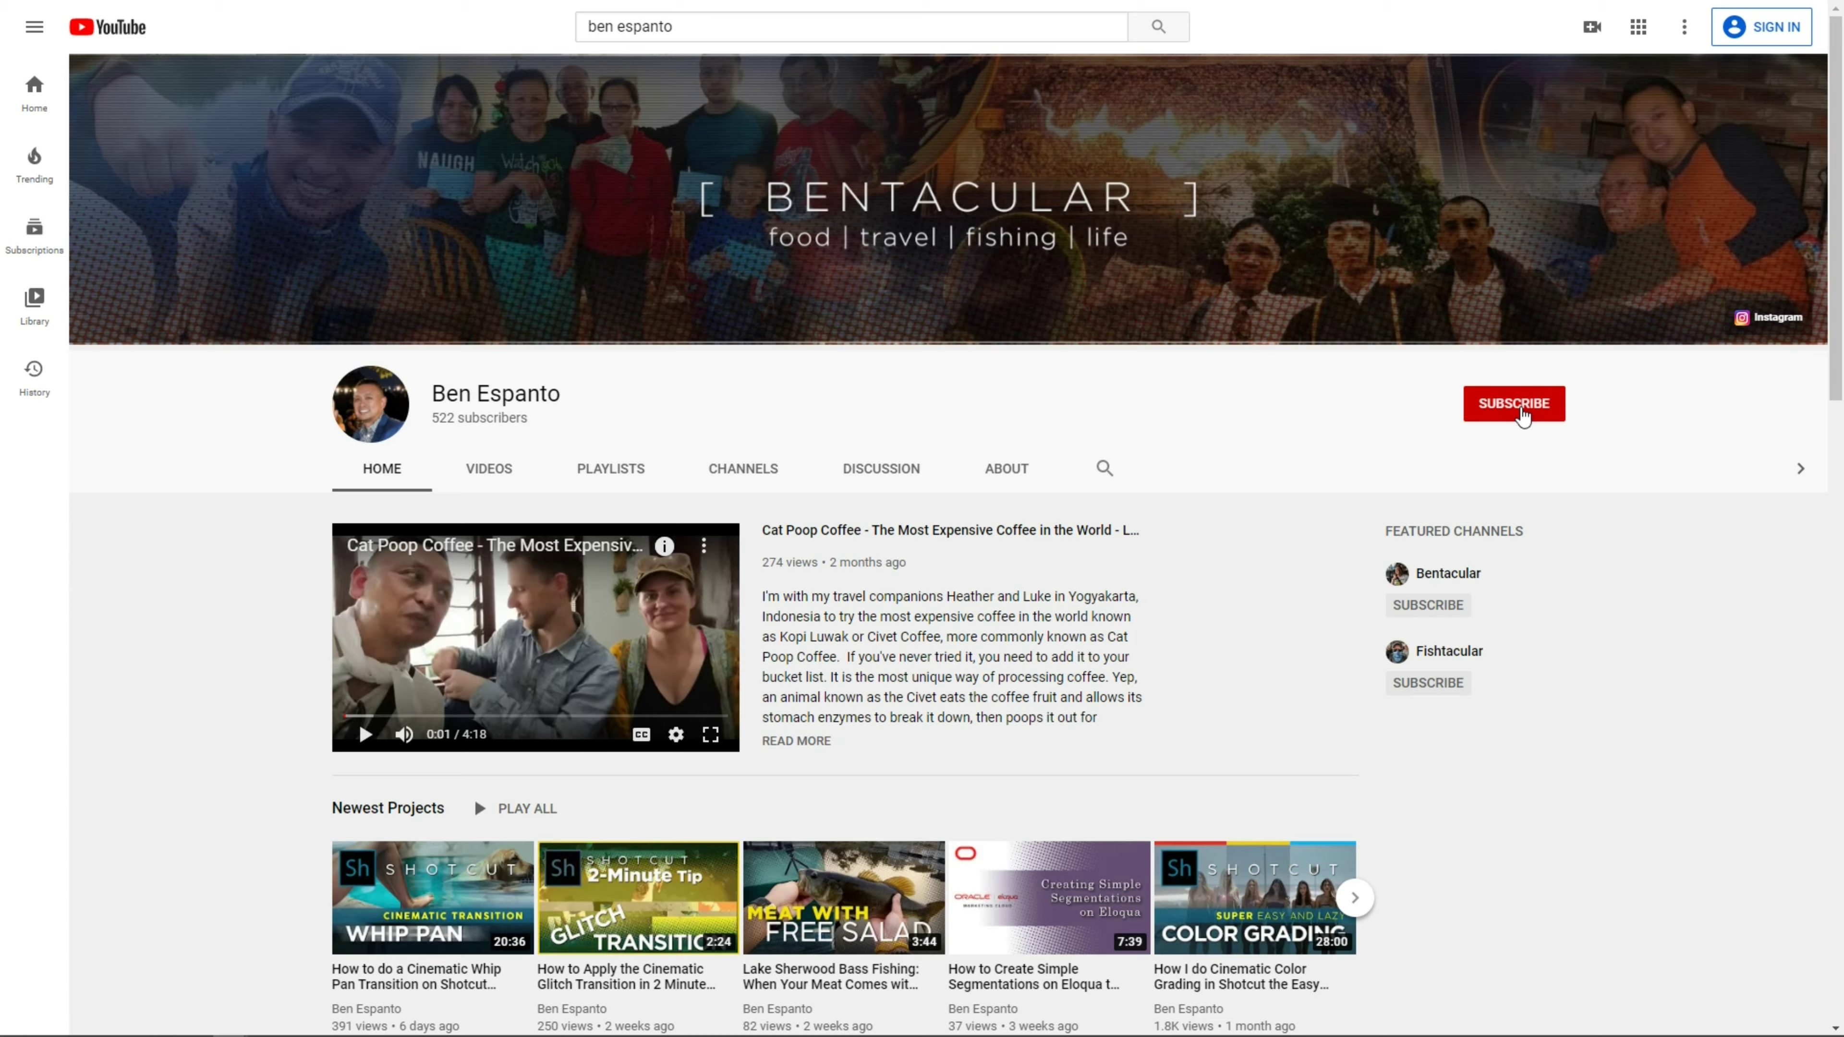
pyautogui.scroll(-9, 1548, 540)
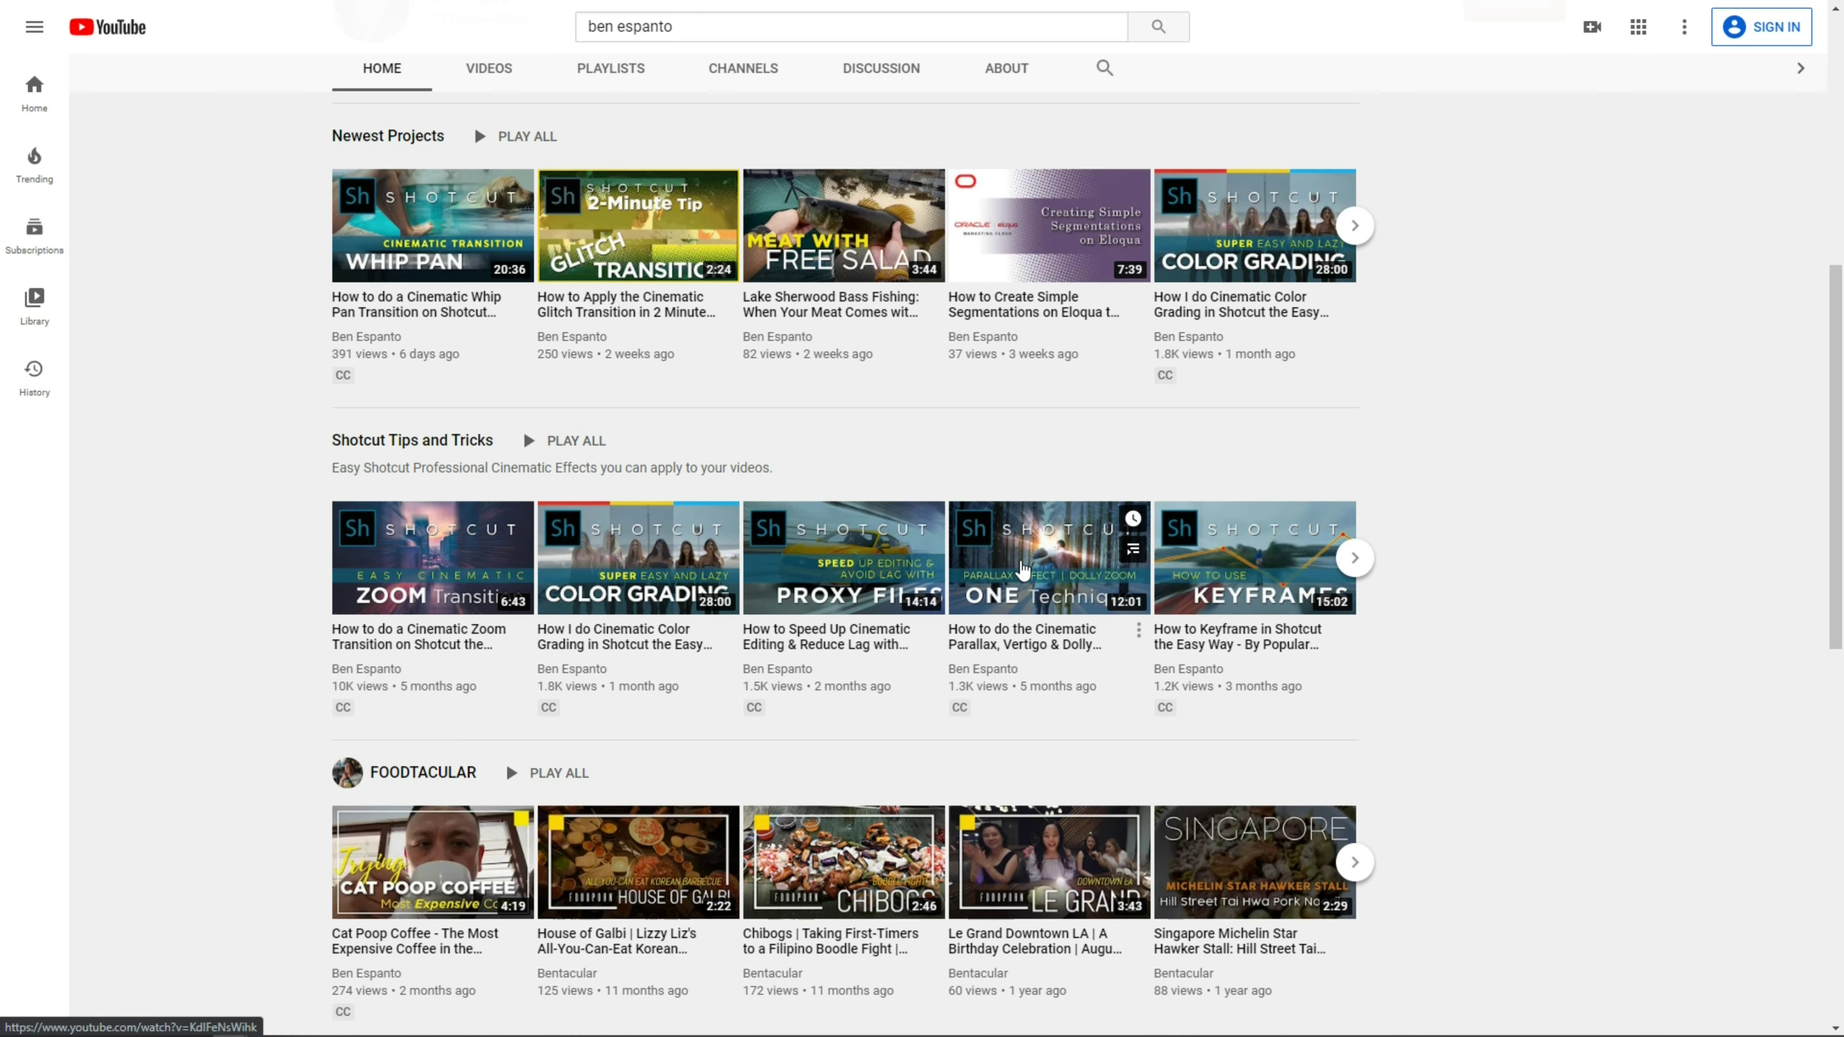
# - Browse the remaining Shotcut Tips and Tricks videos, open that playlist, and look through it to the last entry
pyautogui.click(1356, 558)
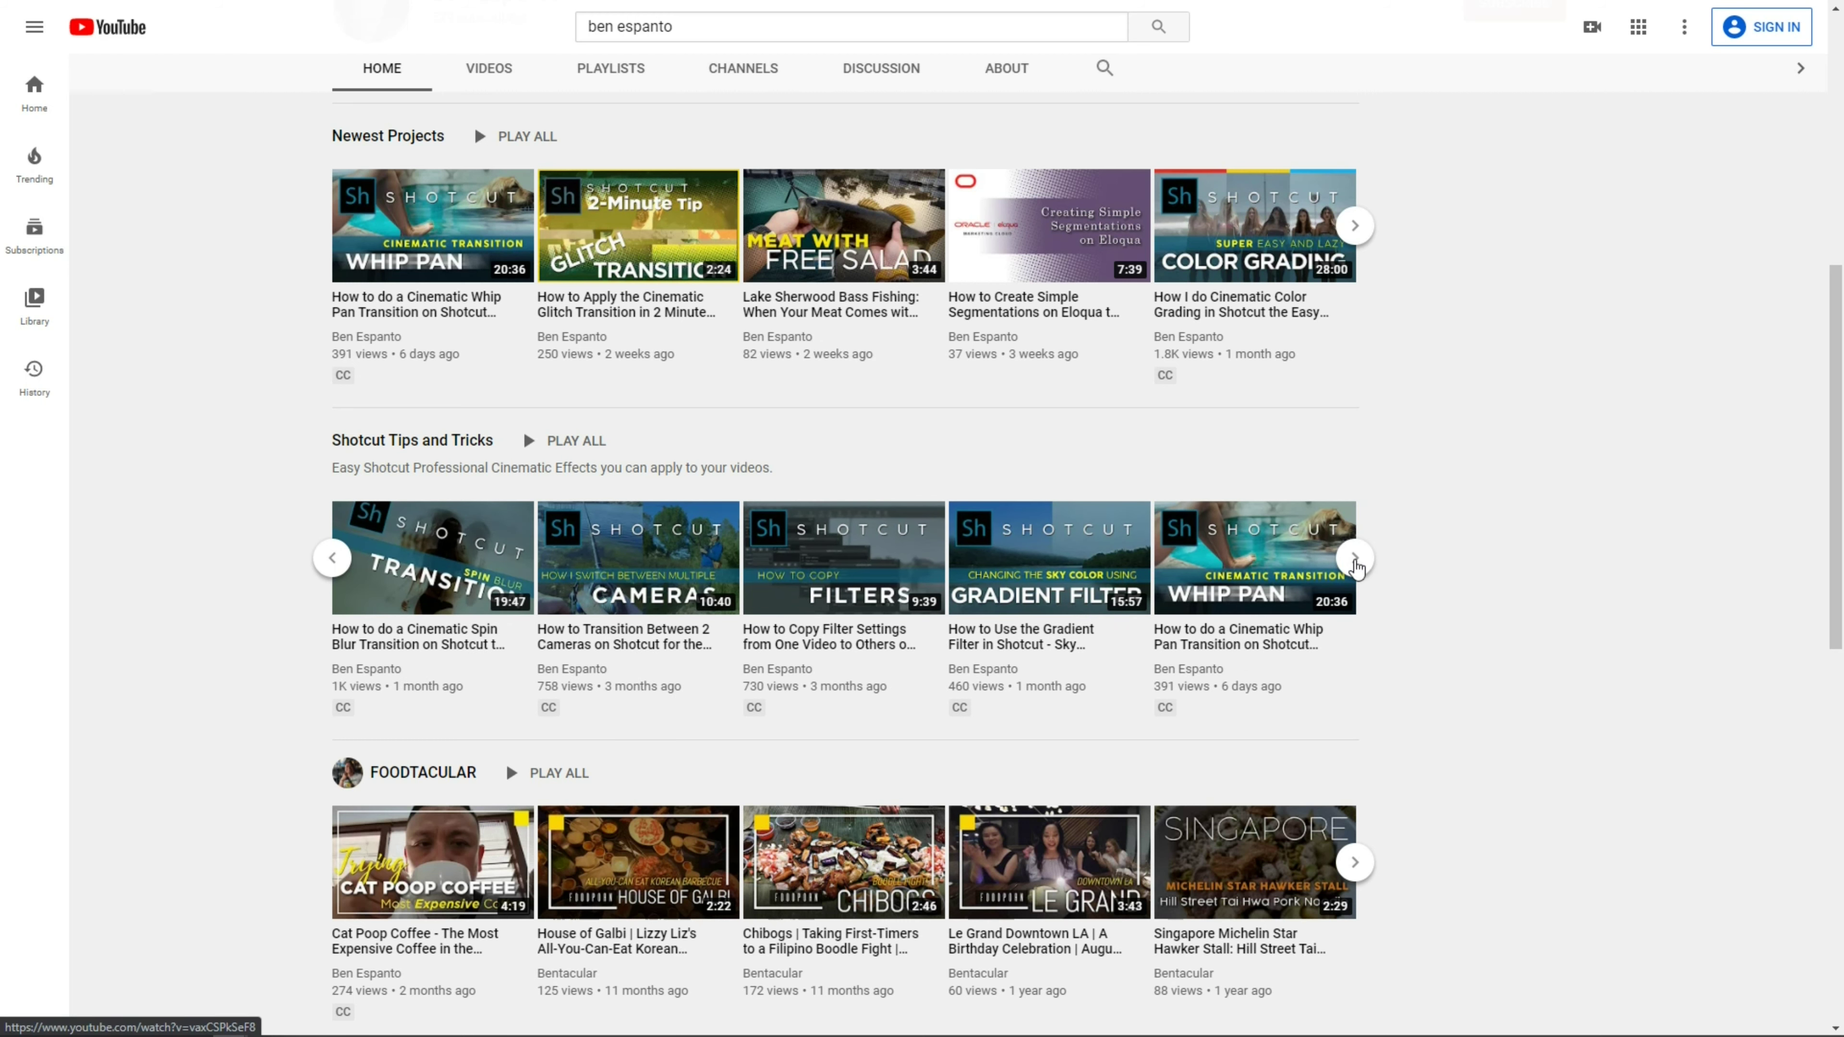
pyautogui.click(1355, 560)
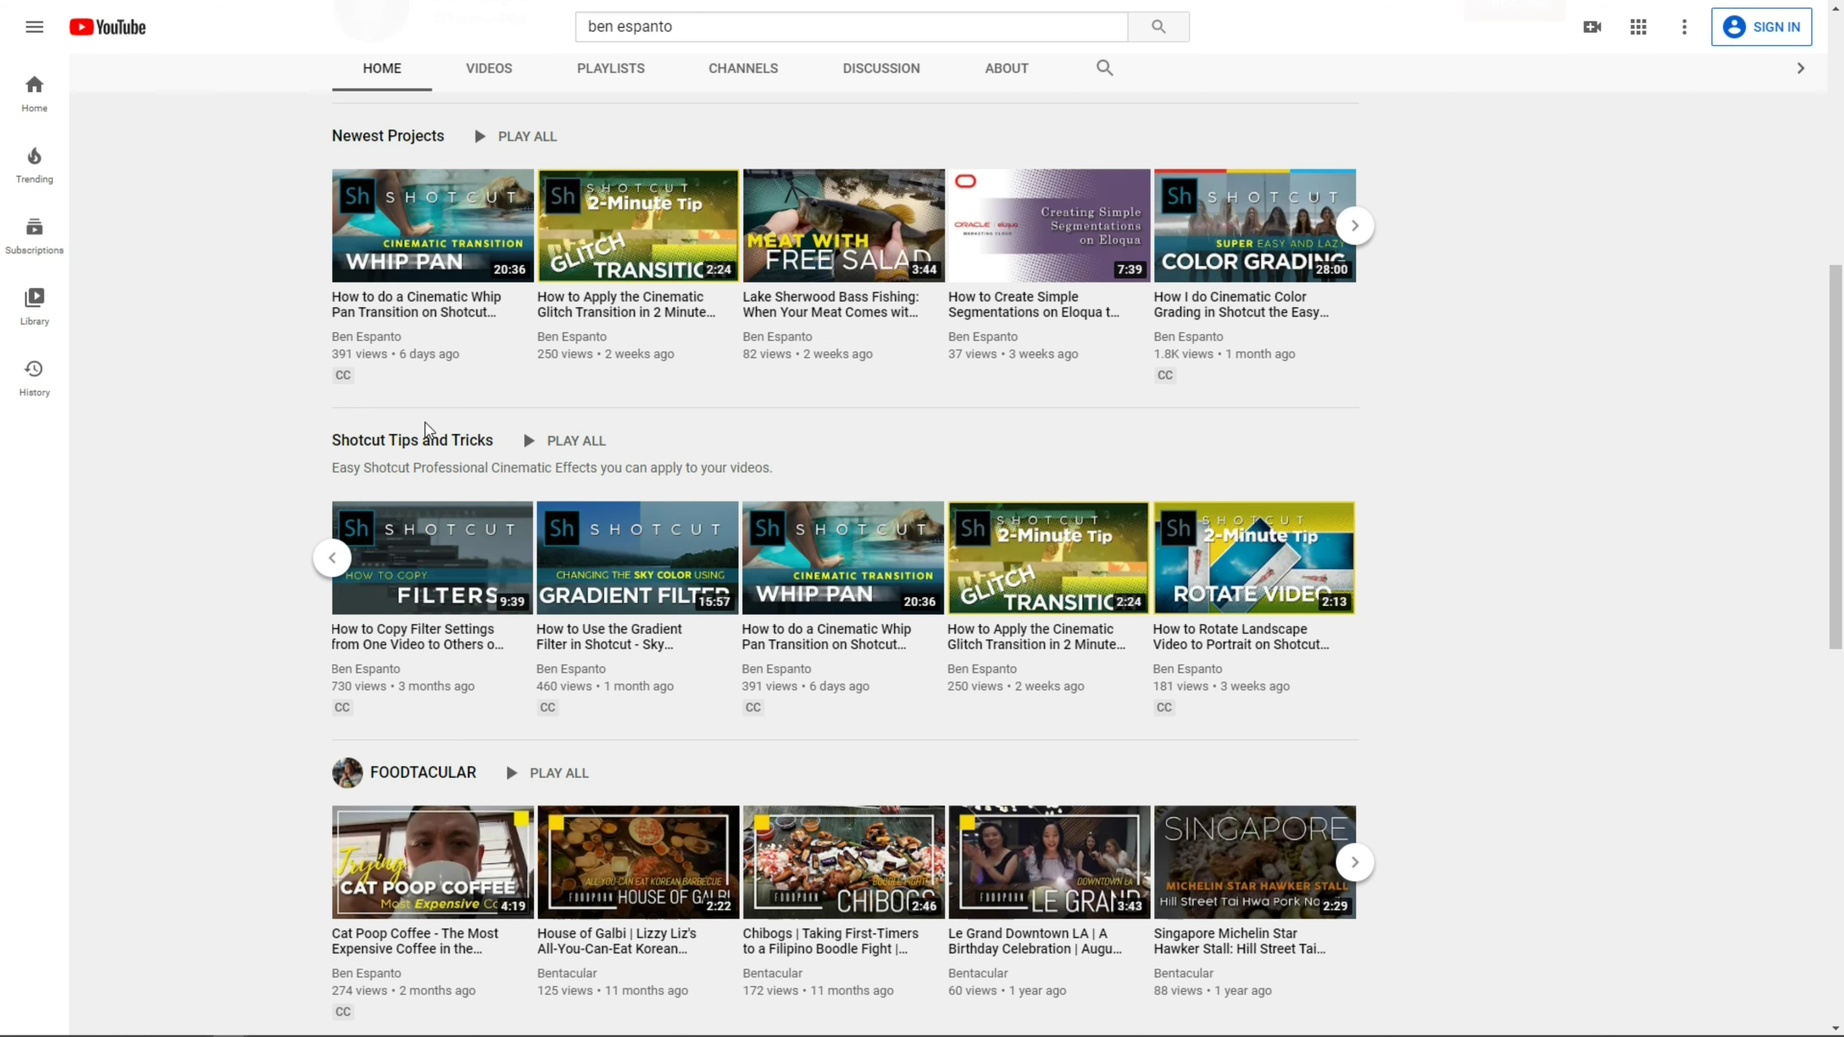
pyautogui.click(425, 450)
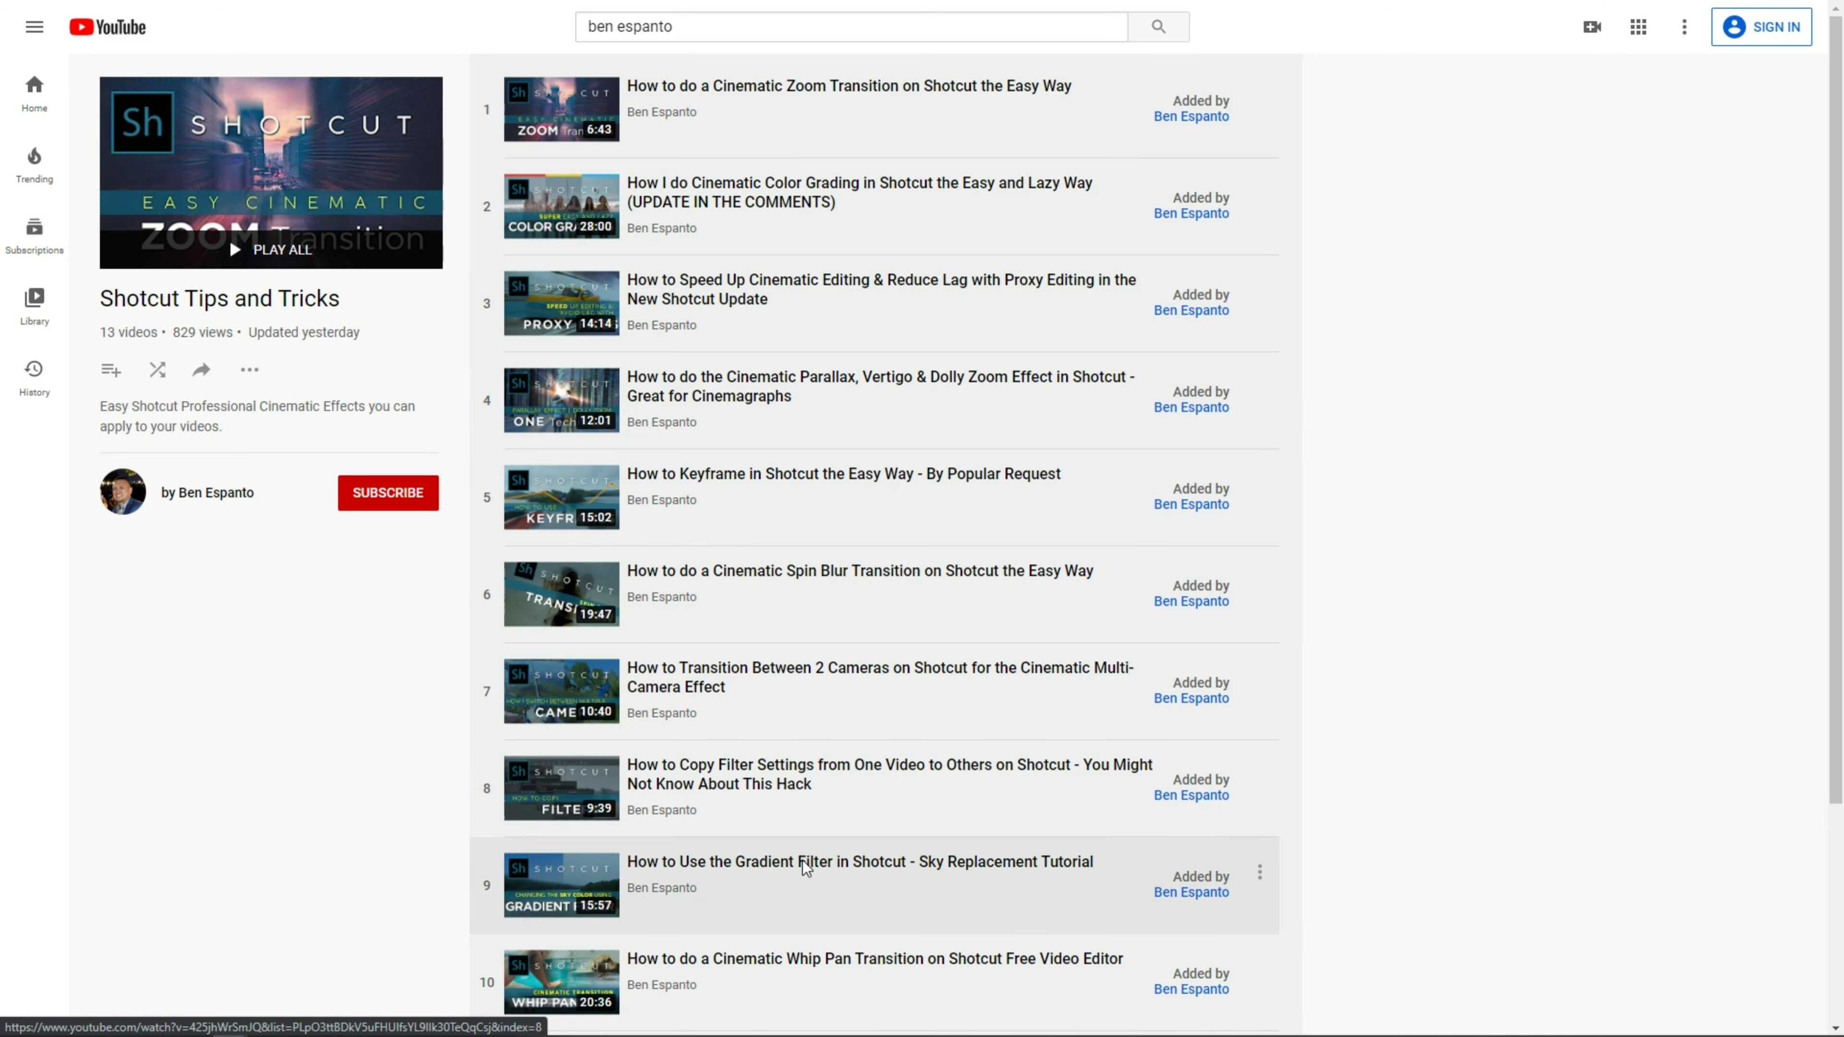
pyautogui.scroll(-4, 790, 935)
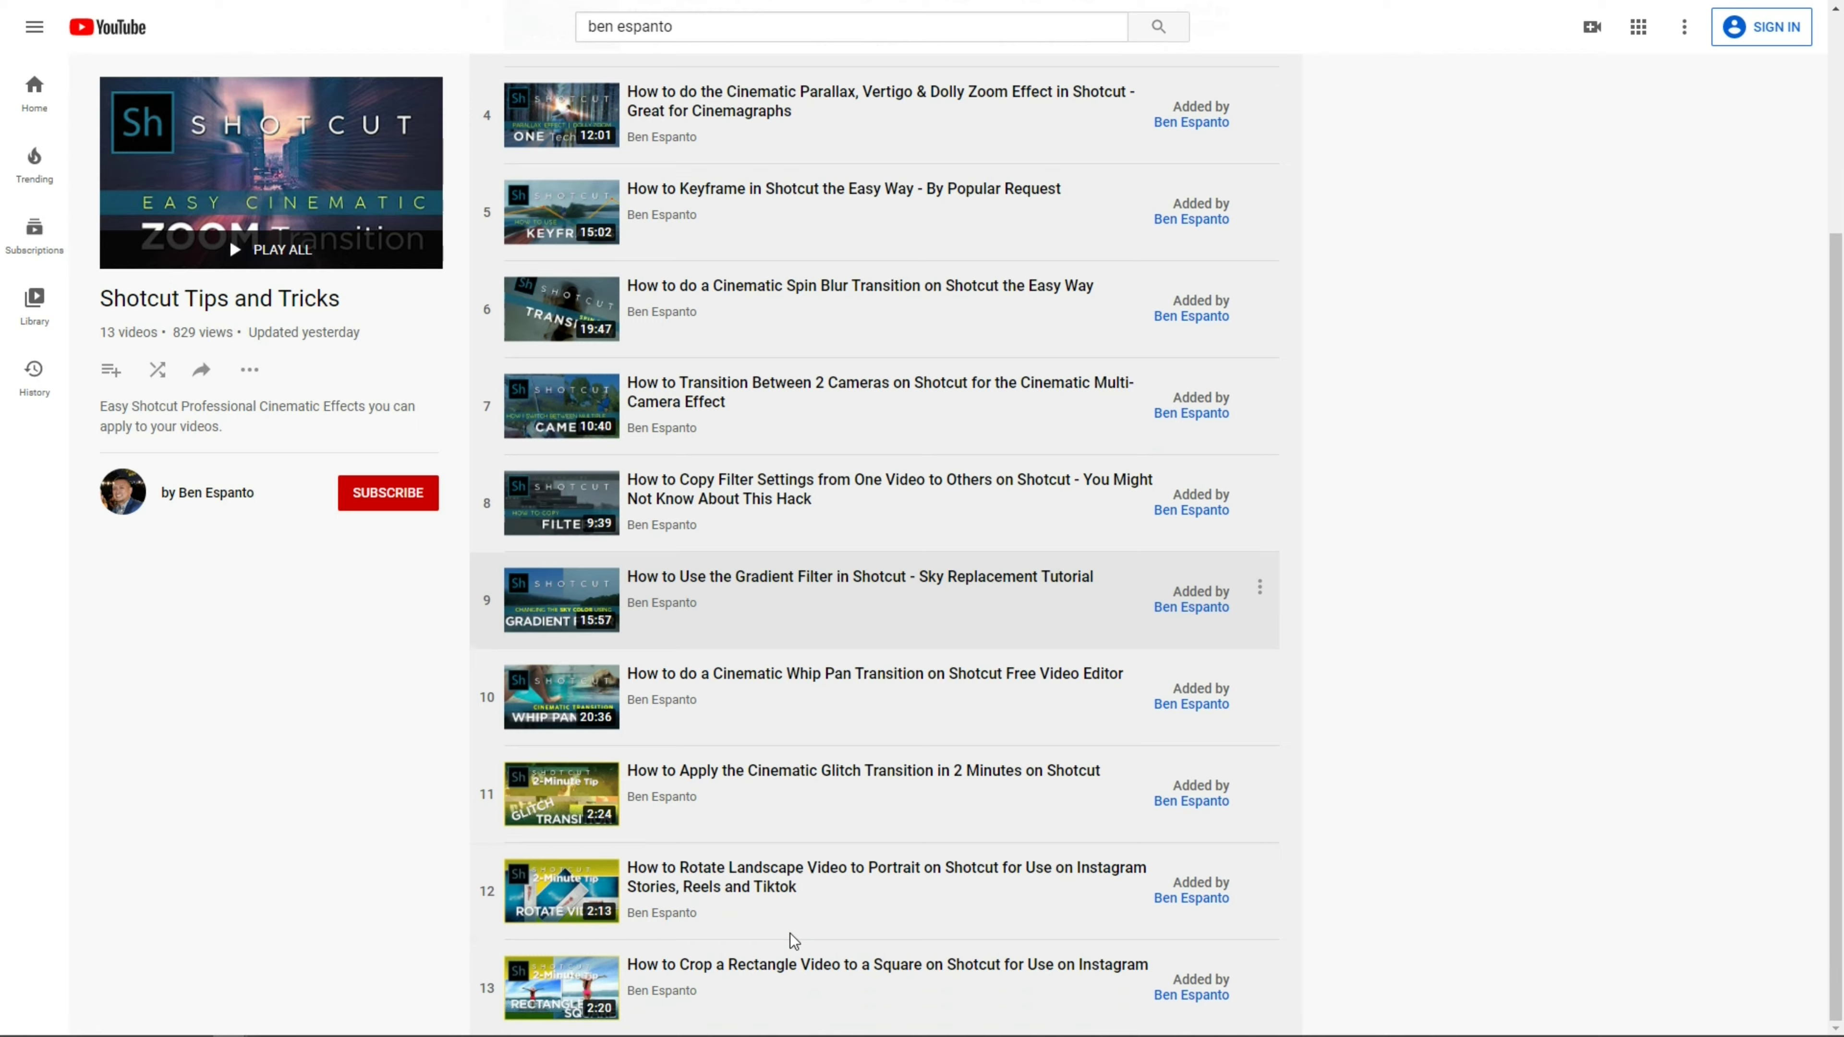